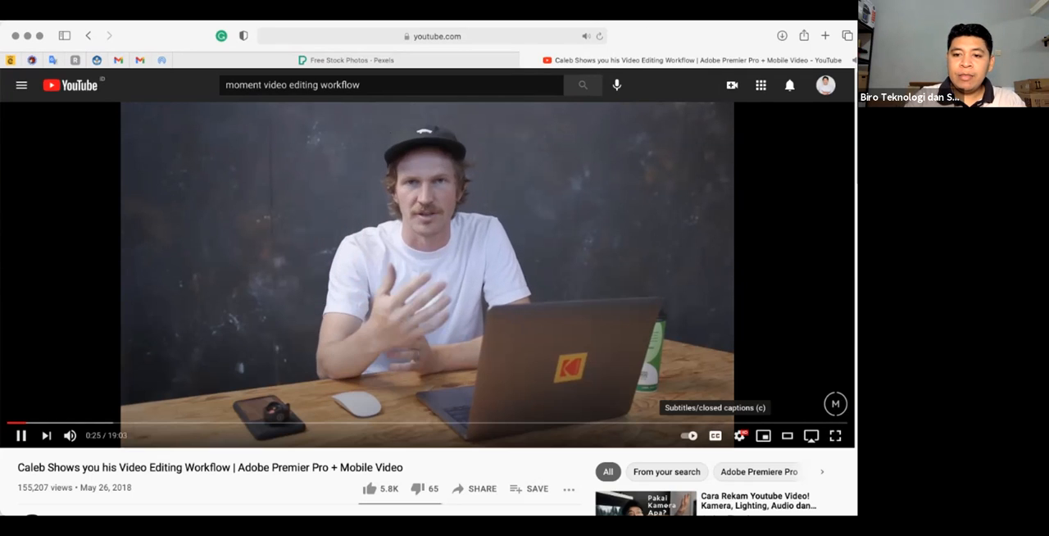
- Turn on the video's subtitles and replay it from 0:48
left_click(716, 435)
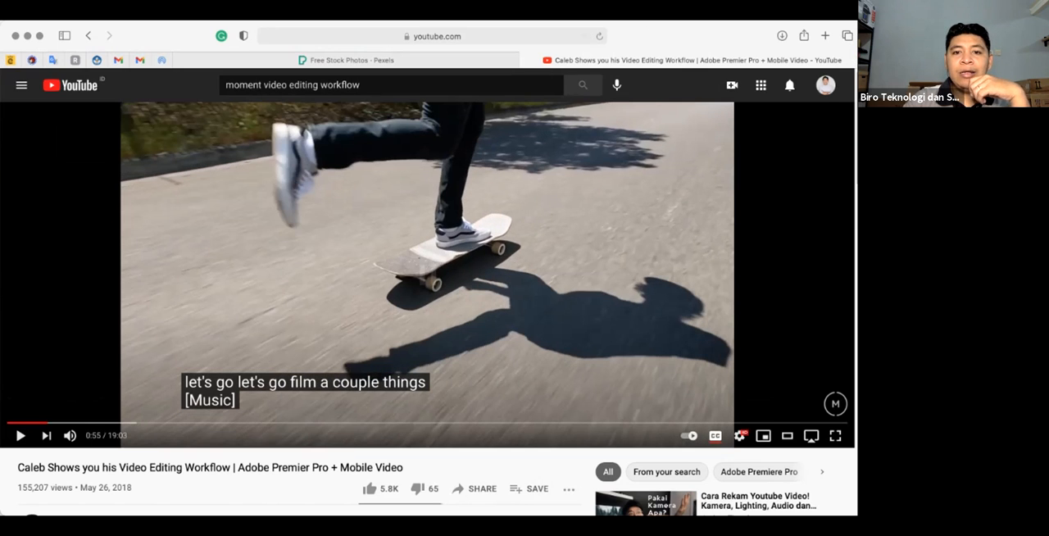
key("space")
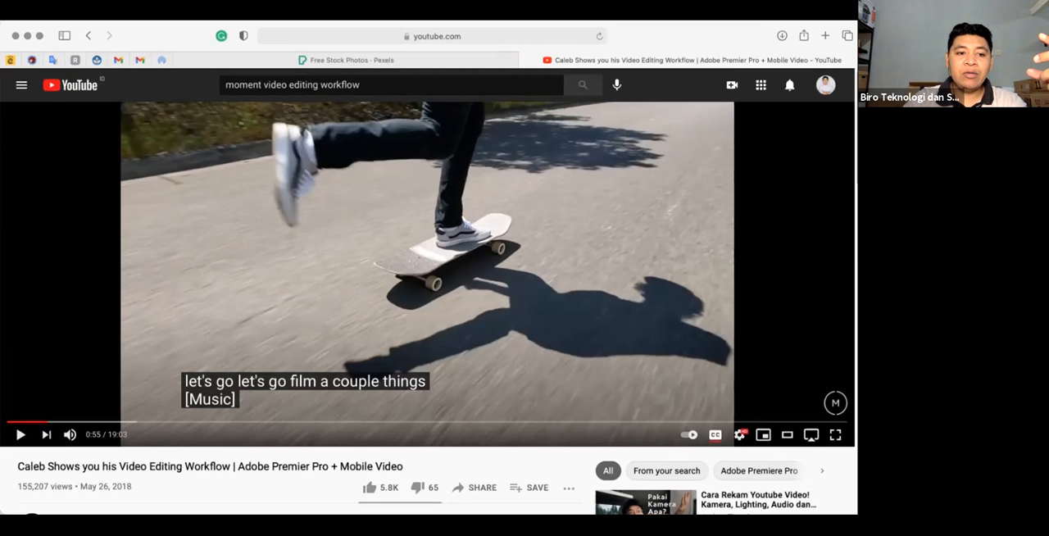
left_click(48, 421)
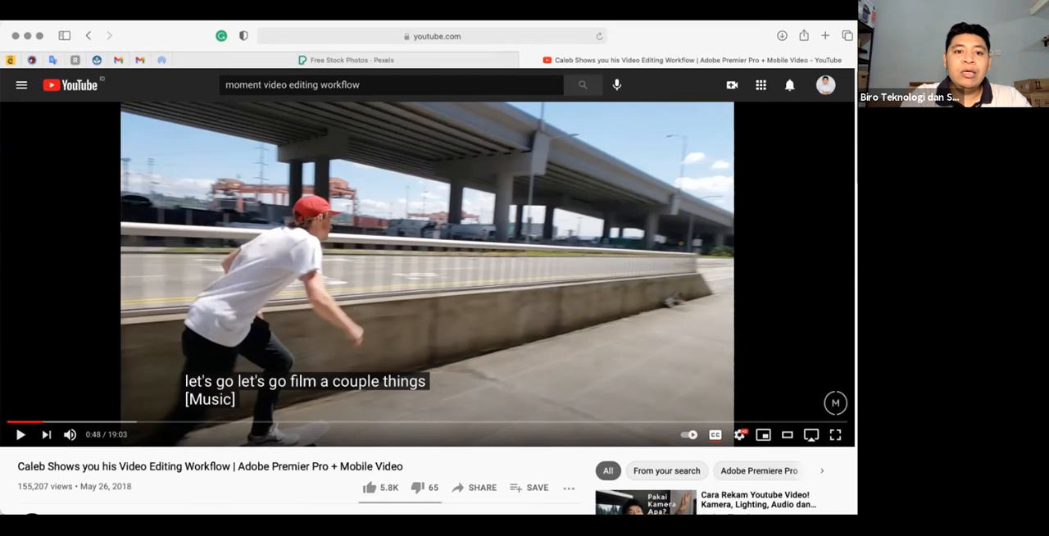
key("space")
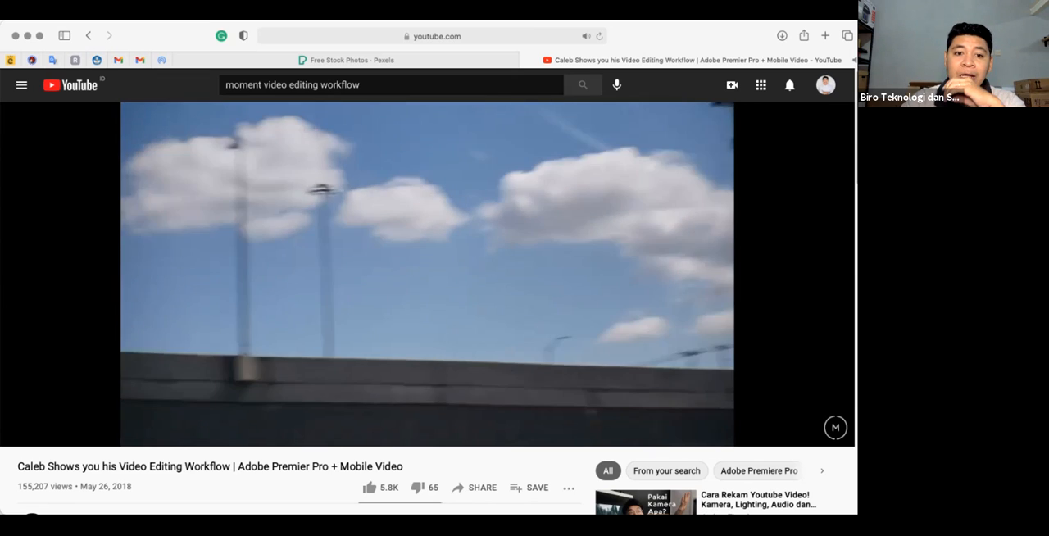
- Seek back to 1:31 in the editing workflow video, watch that passage and pause at 1:47
key("space")
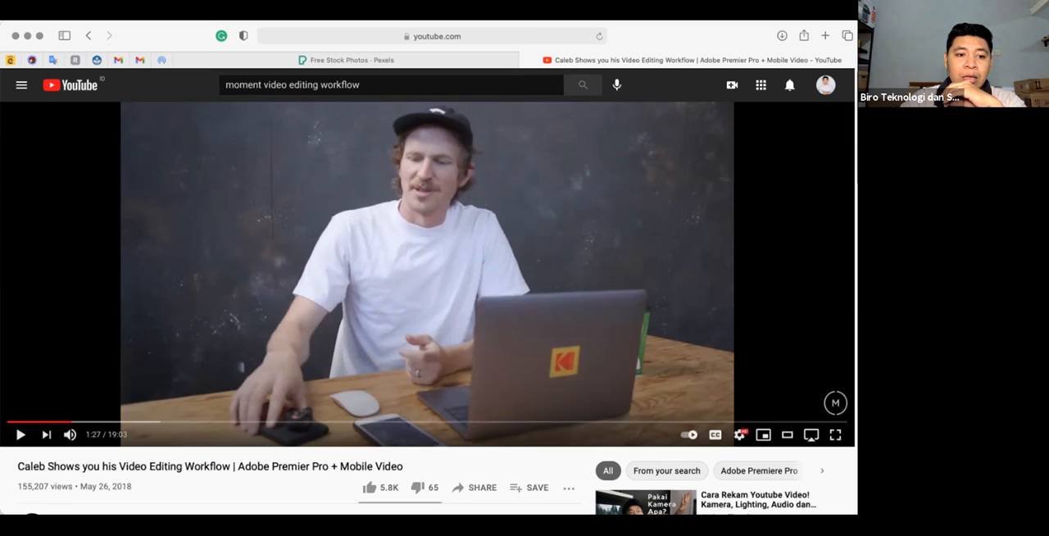
key("space")
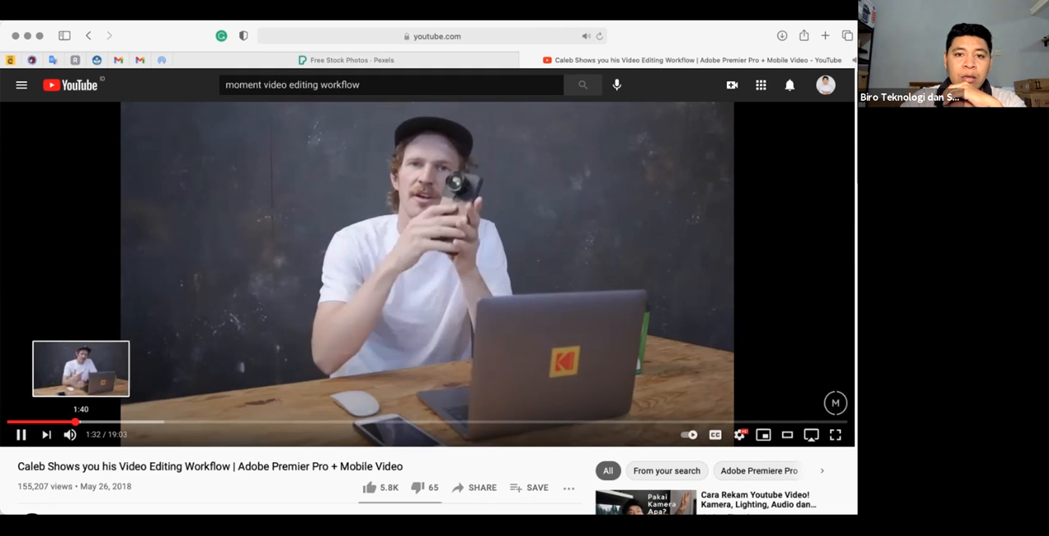
left_click(80, 421)
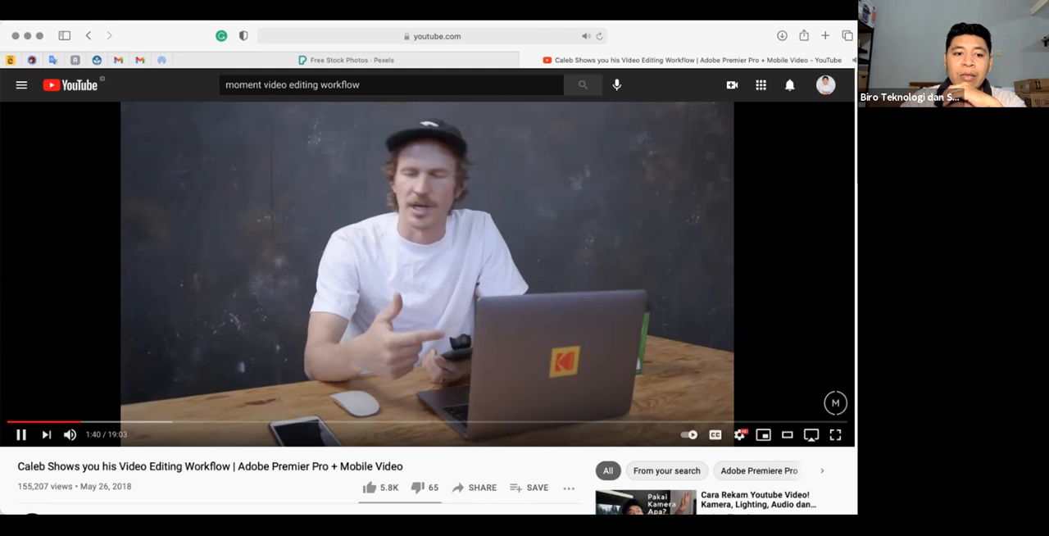
key("space")
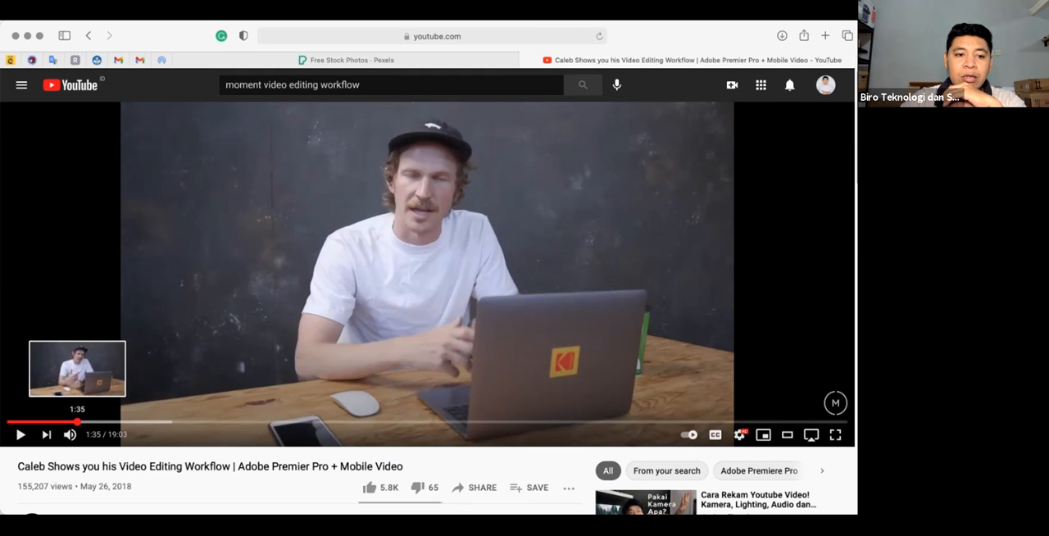
left_click(77, 421)
key("space")
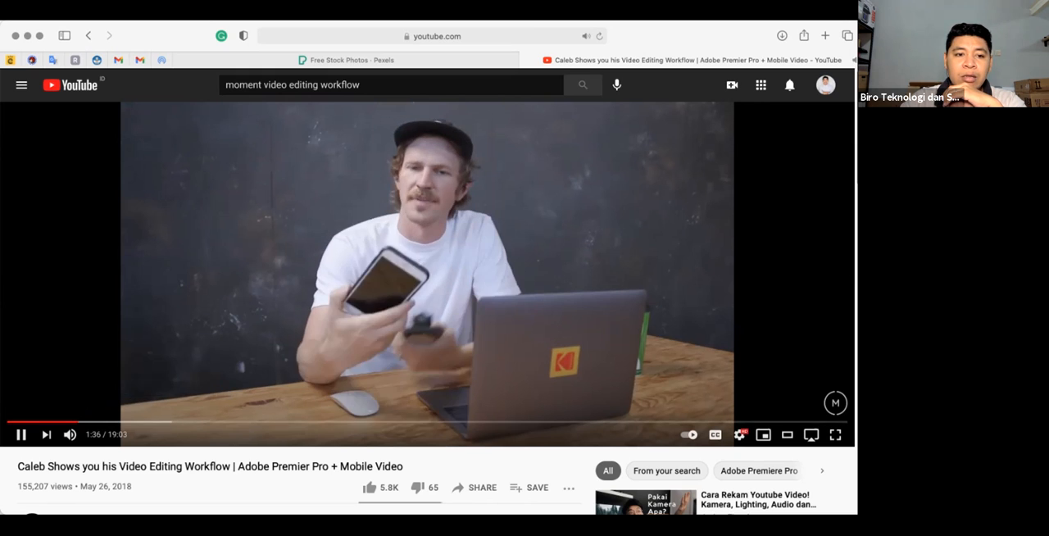
left_click(74, 422)
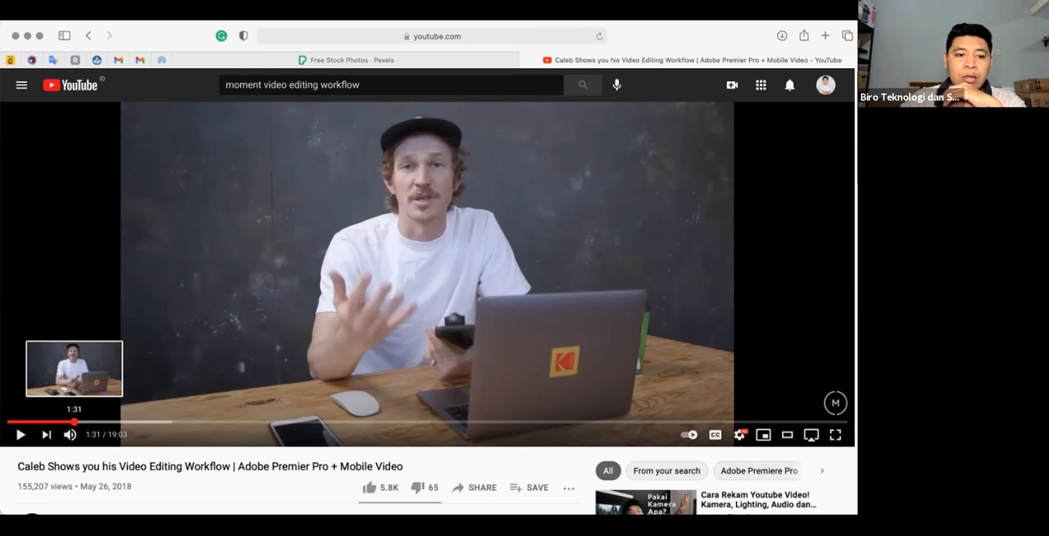
key("space")
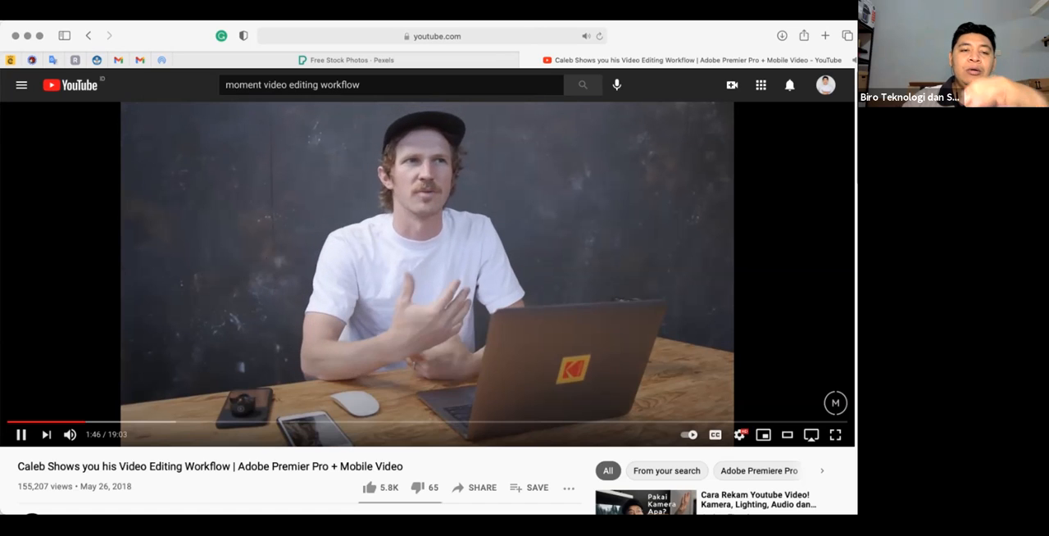
key("space")
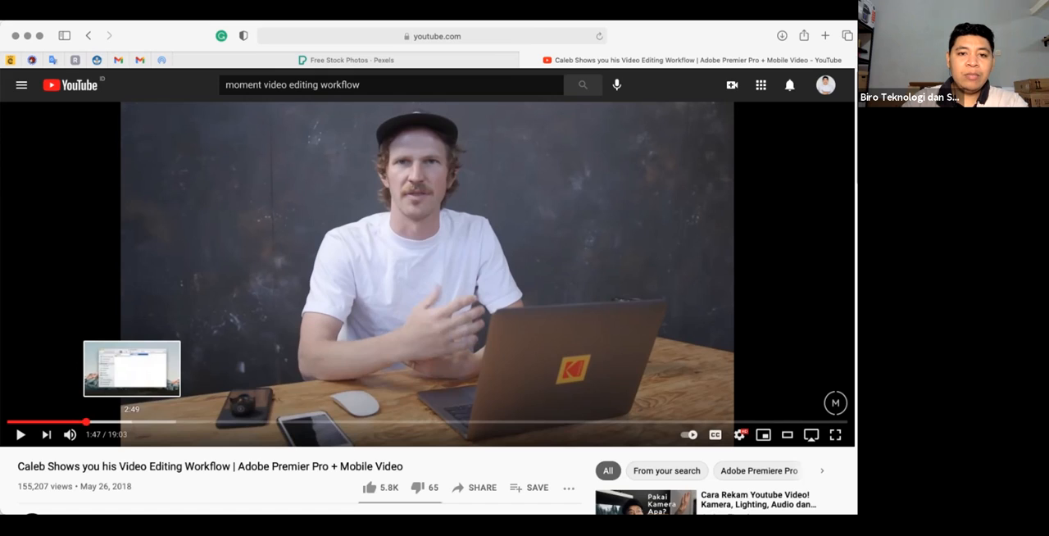
- Skim the paused video from 2:49 to 10:00, examining the footage folder organization and the Premiere Pro editing sections
left_click(131, 421)
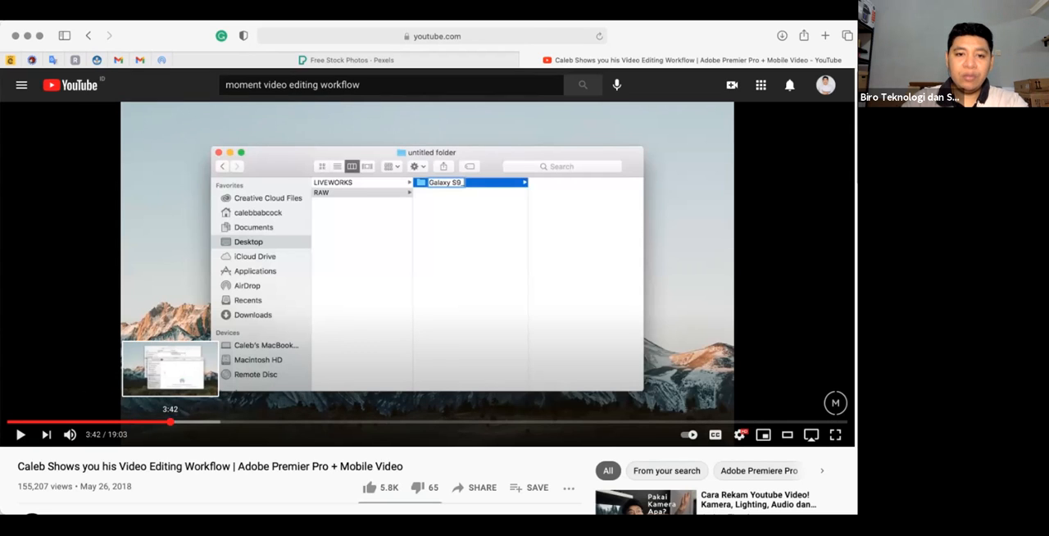
left_click(170, 421)
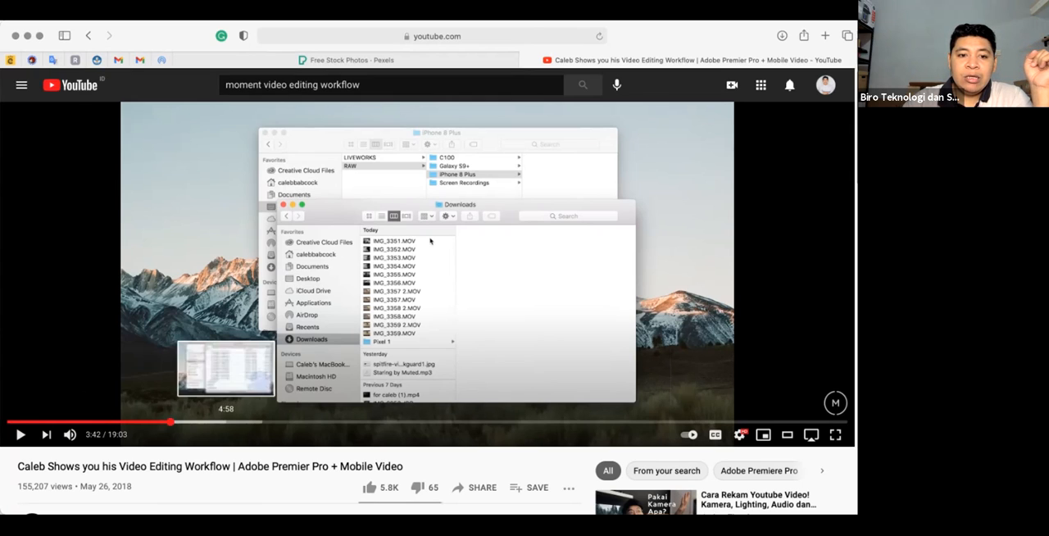
left_click(159, 421)
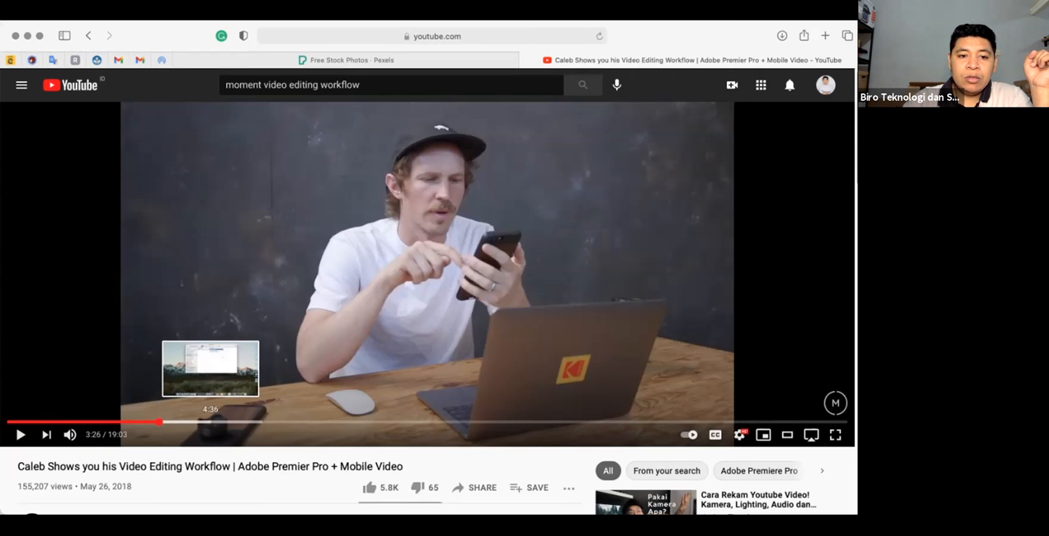
left_click(213, 421)
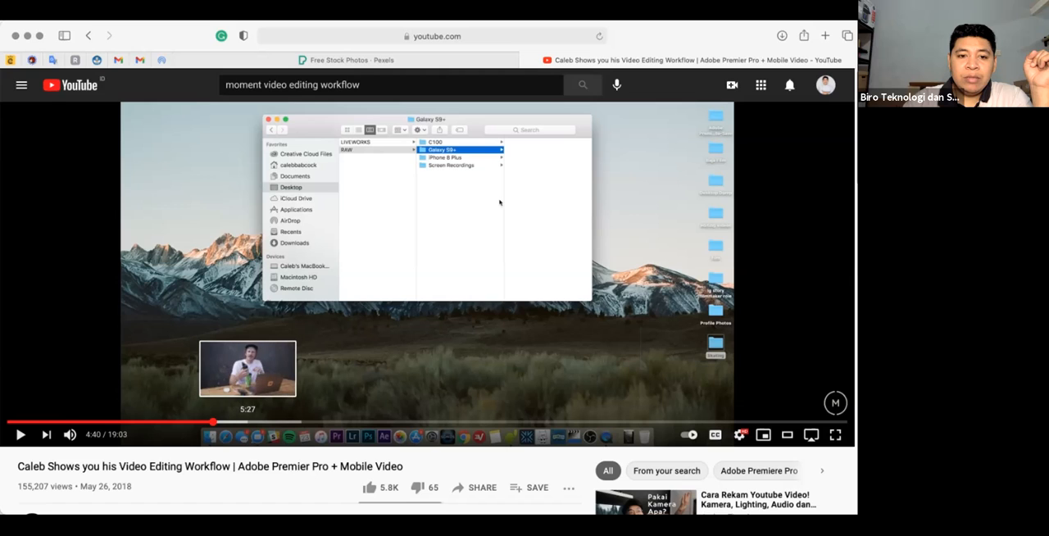
left_click(252, 421)
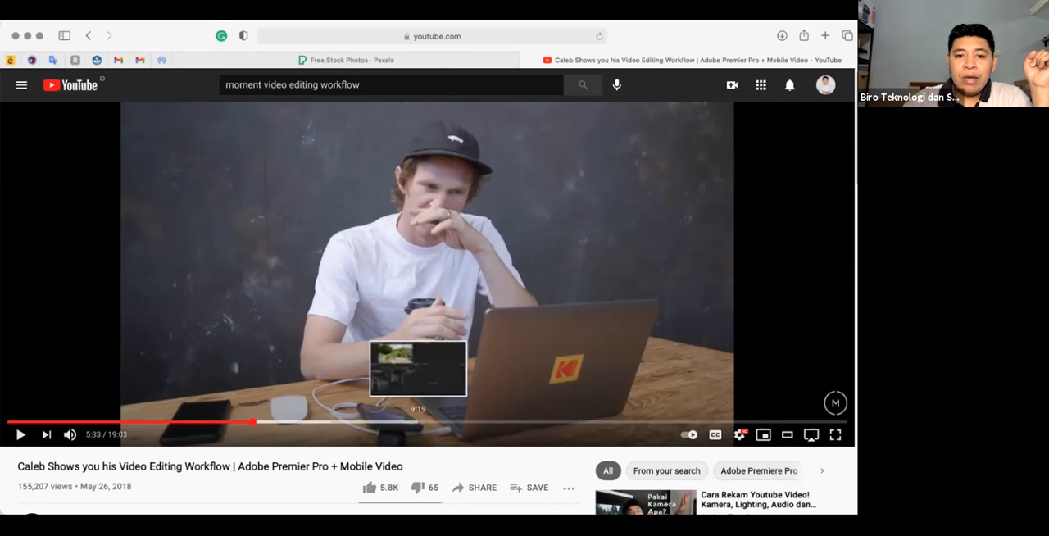
left_click(418, 421)
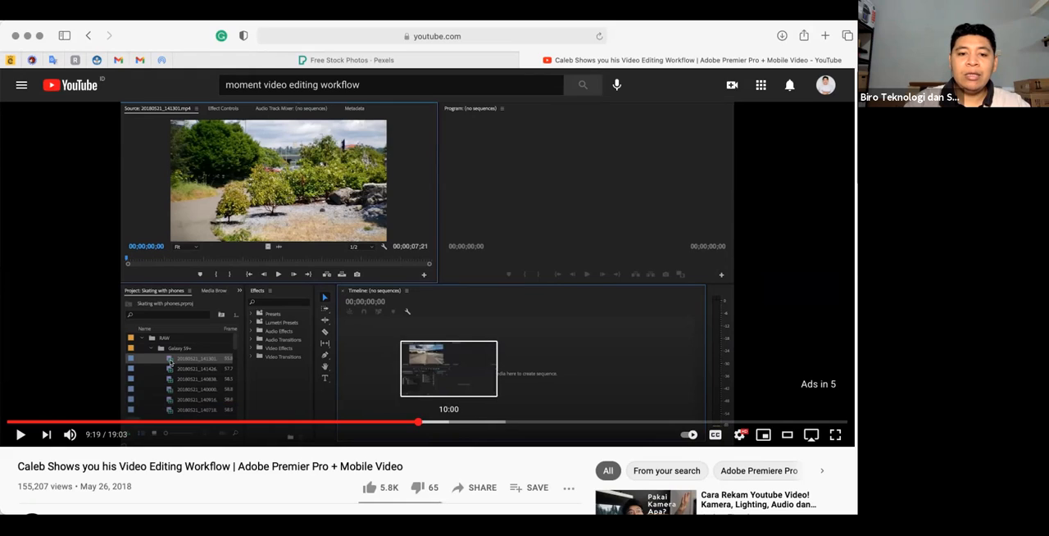
left_click(449, 422)
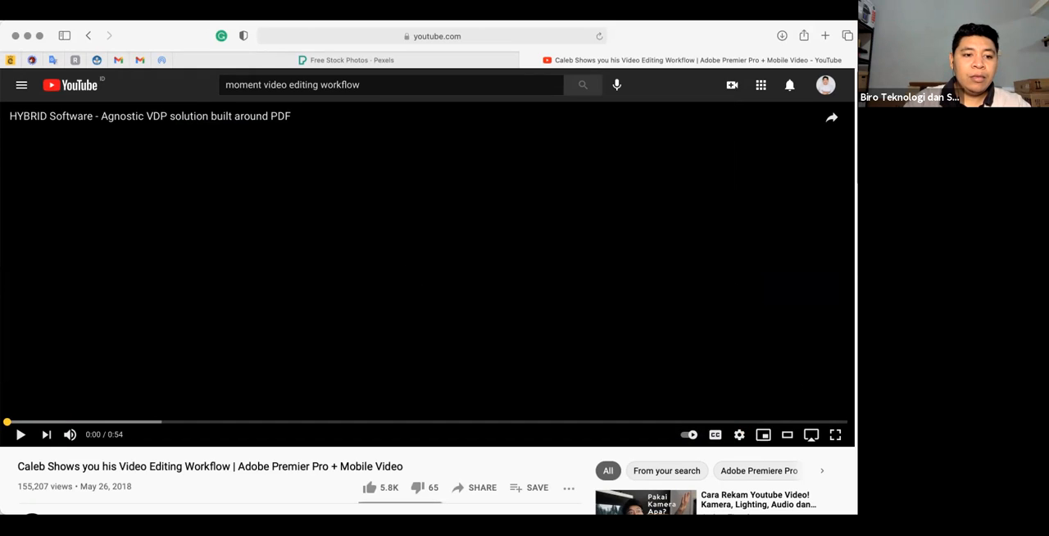
- Copy the video's share link and close the video's browser tab
left_click(473, 488)
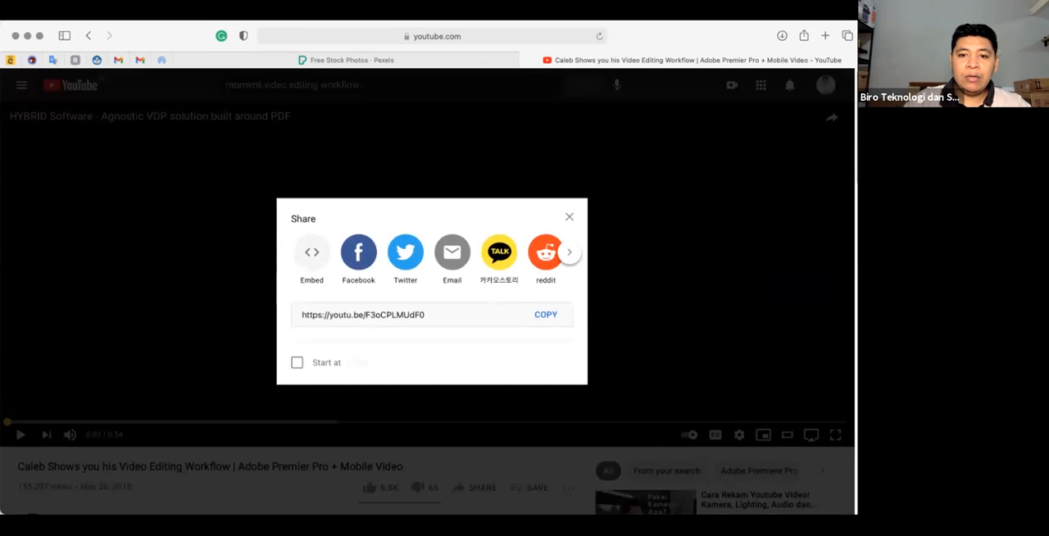
left_click(546, 314)
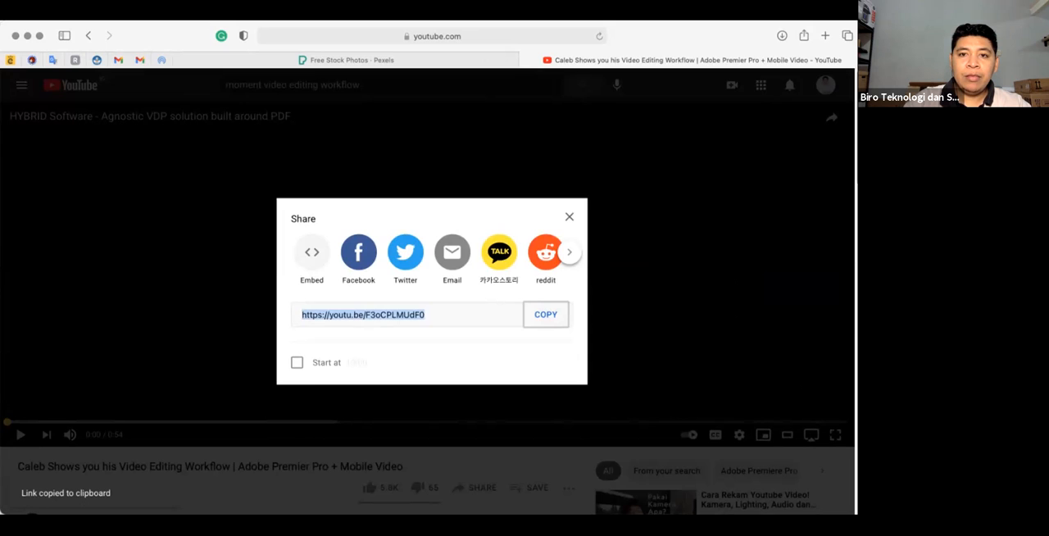
left_click(570, 217)
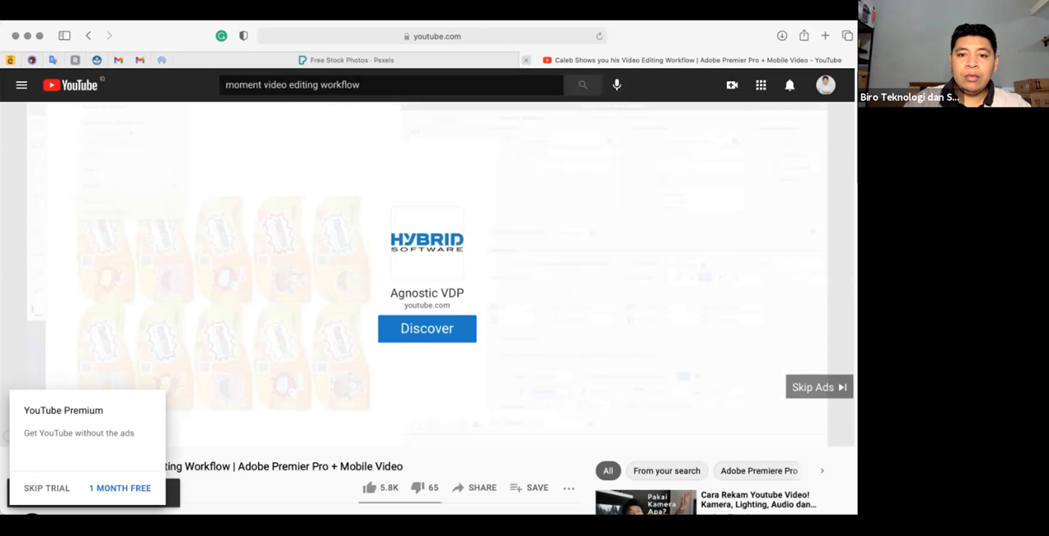
left_click(527, 61)
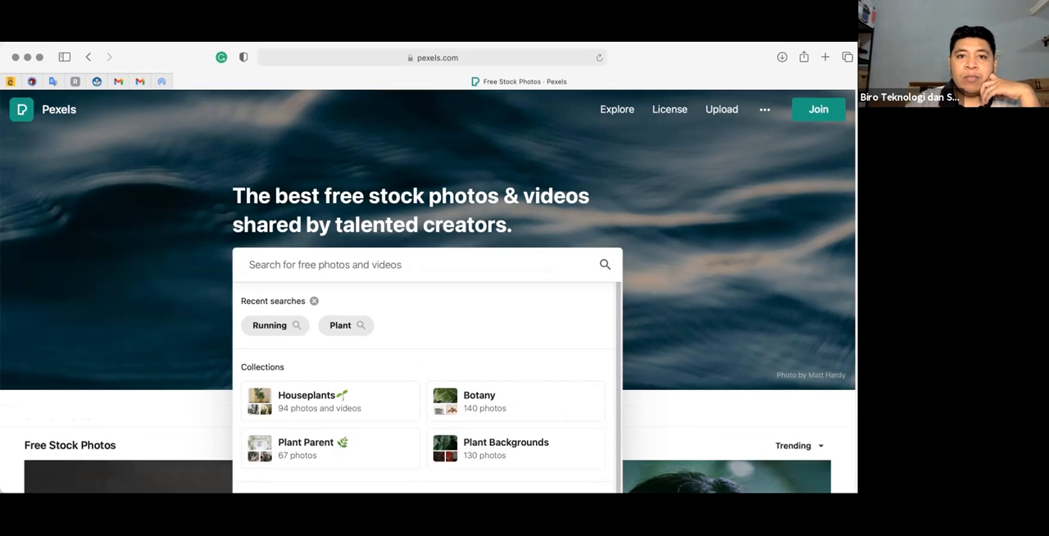
- Reveal the full web address of the Pexels page
left_click(433, 57)
left_click(432, 57)
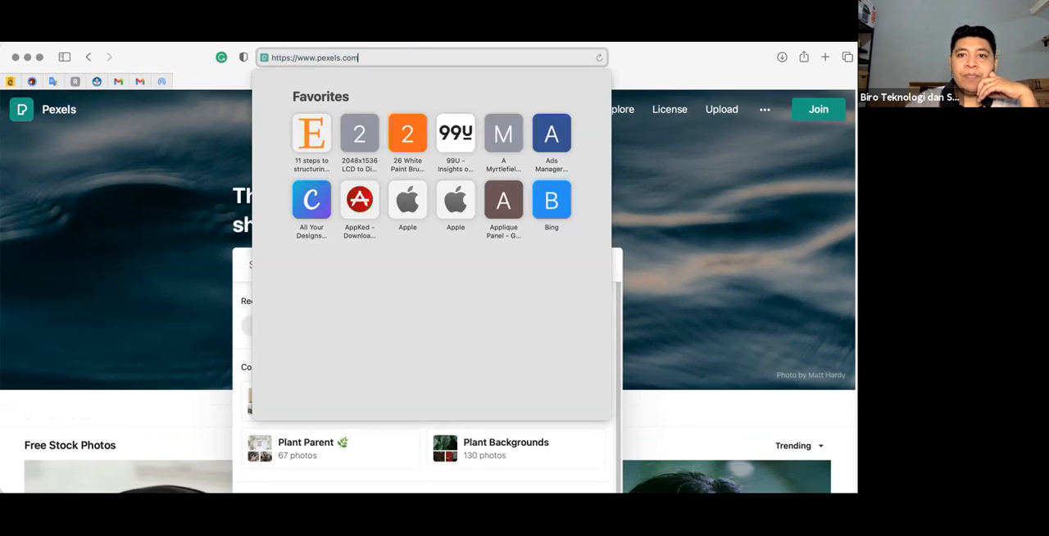
key("Escape")
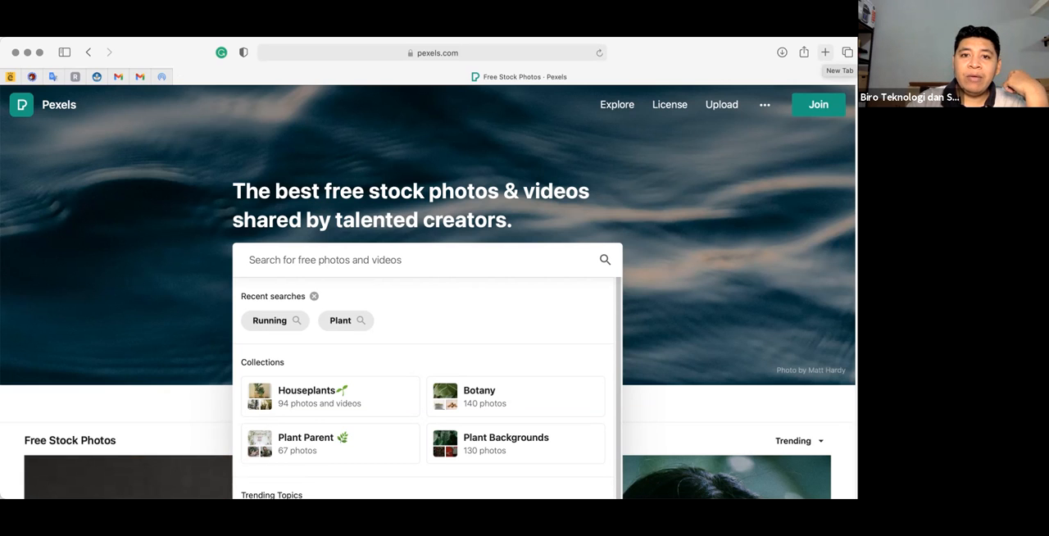
- Search Google for "greentunnel" in a new browser tab
left_click(825, 52)
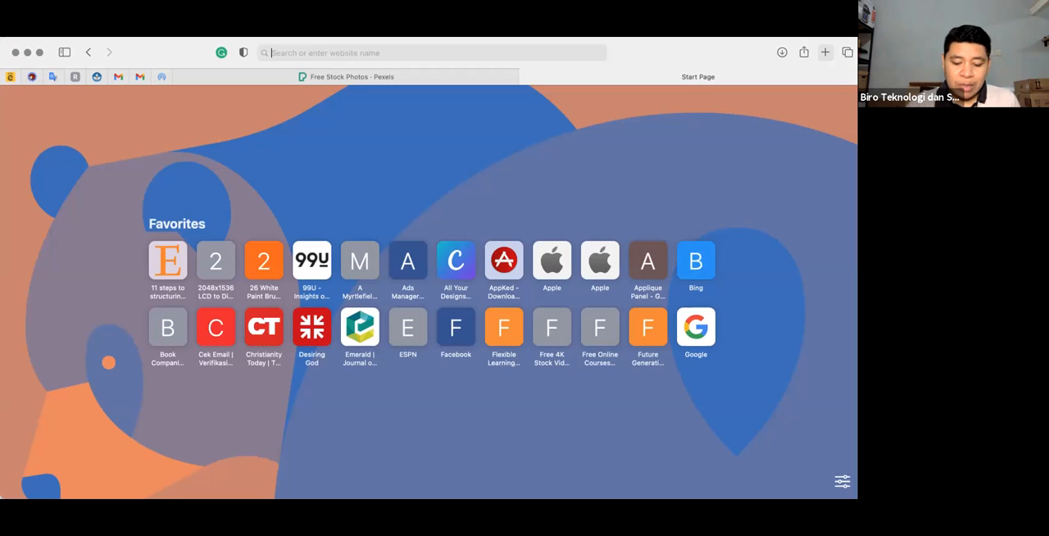
type("gree")
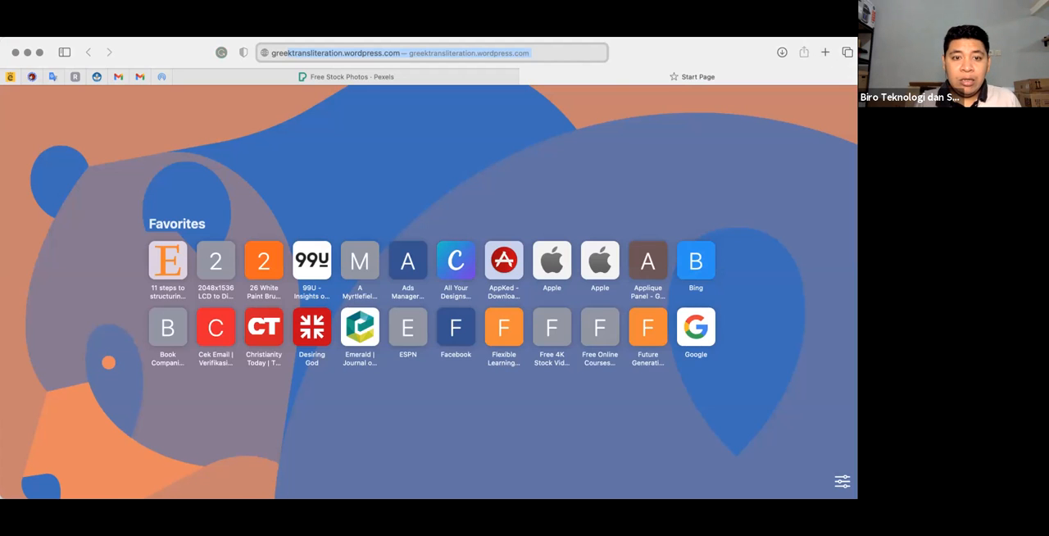
type("ntu")
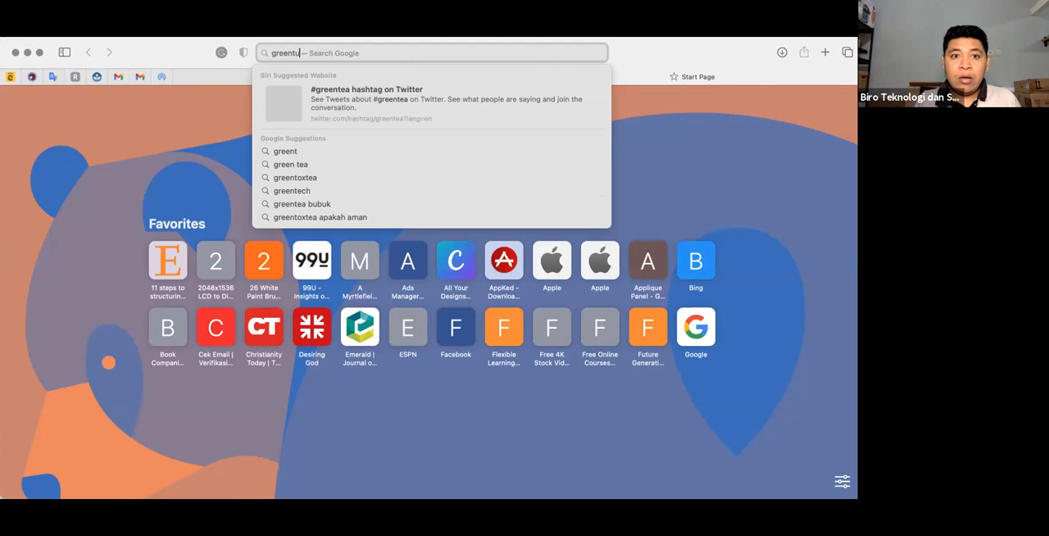
type("nnel")
key("Return")
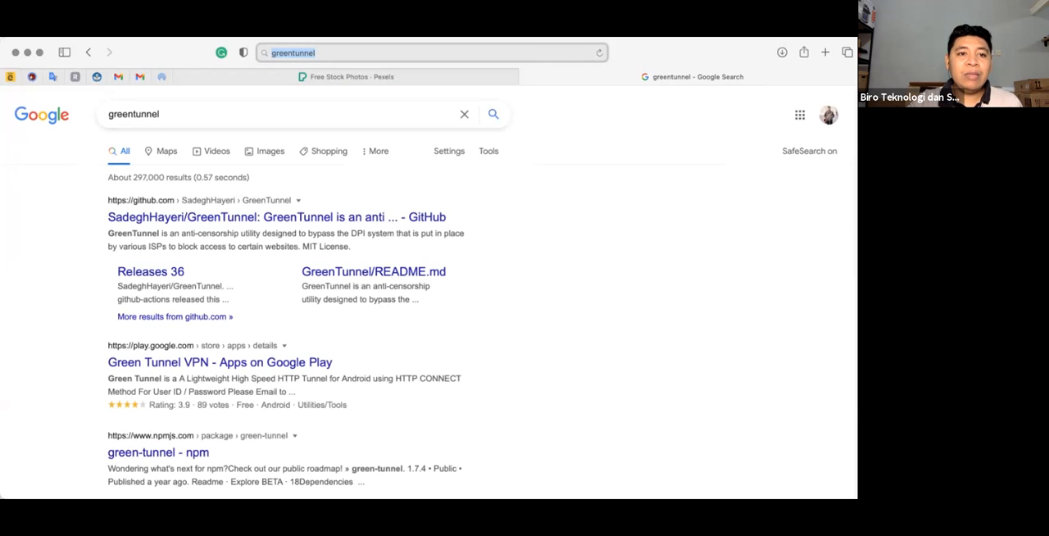
left_click(161, 114)
key("Escape")
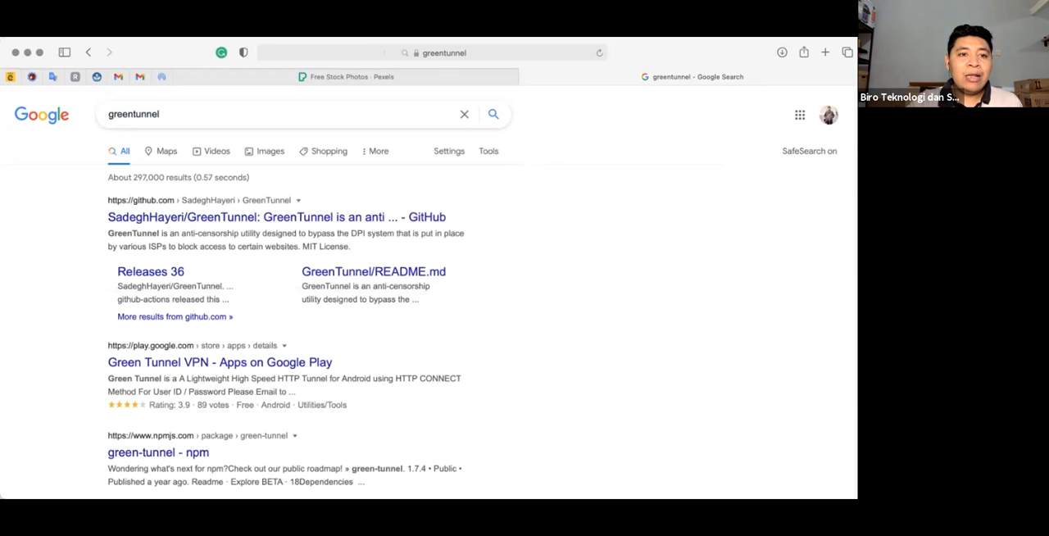
- Look through the greentunnel results, switch to the image results and open the green-tunnel npm logo preview
scroll(426, 328, "down", 3)
scroll(427, 328, "up", 3)
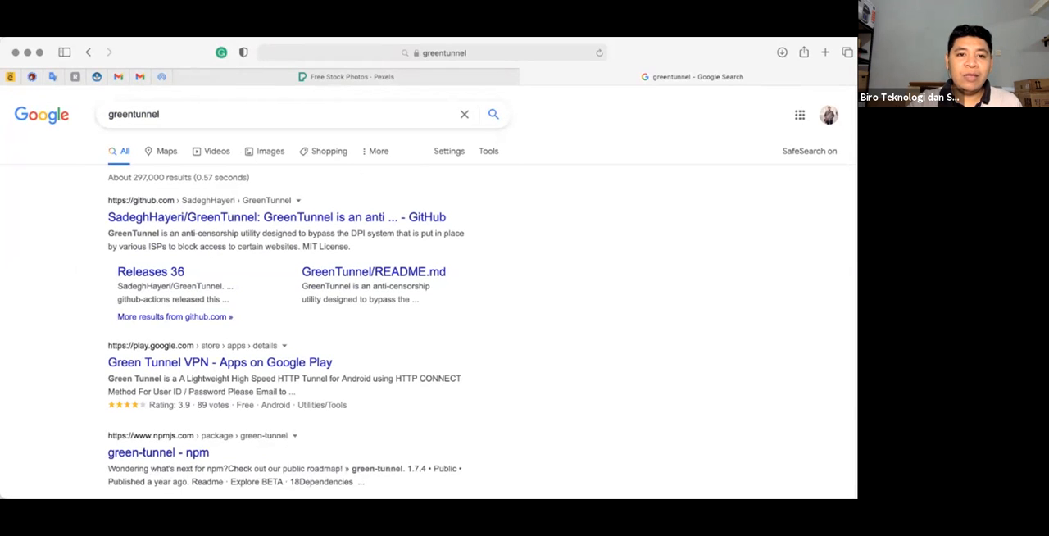
left_click(265, 152)
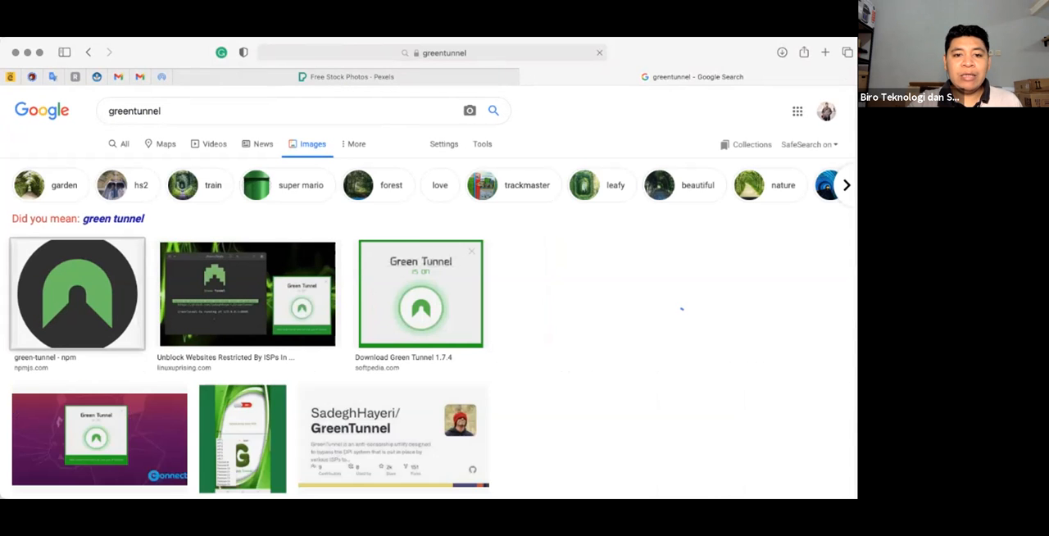
left_click(77, 294)
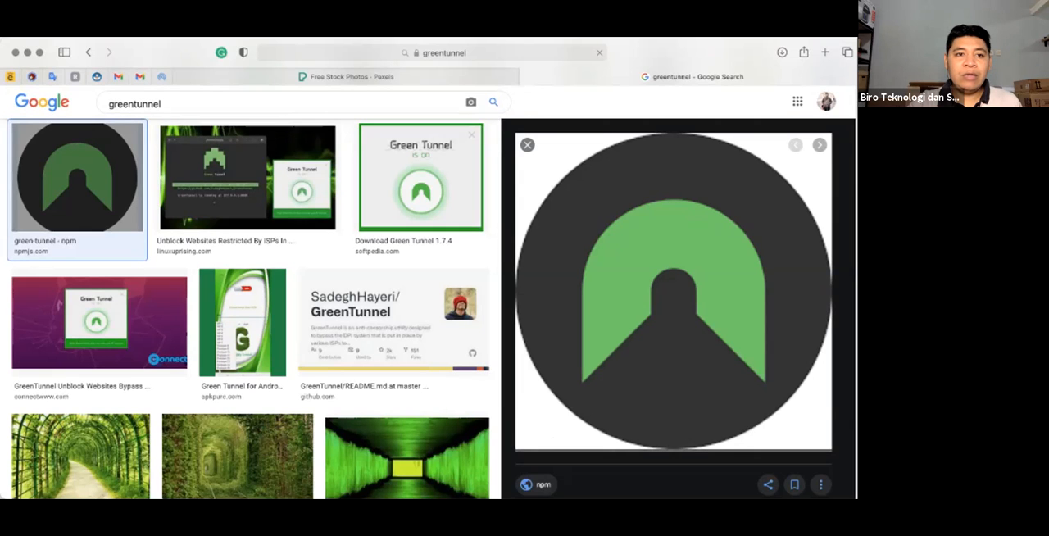
key("super+Tab")
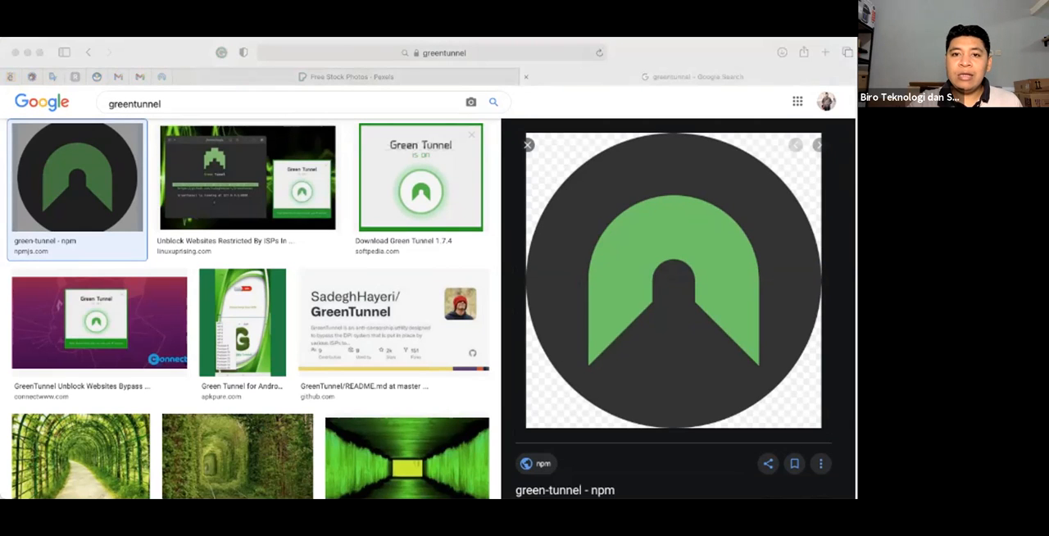
key("super+Tab")
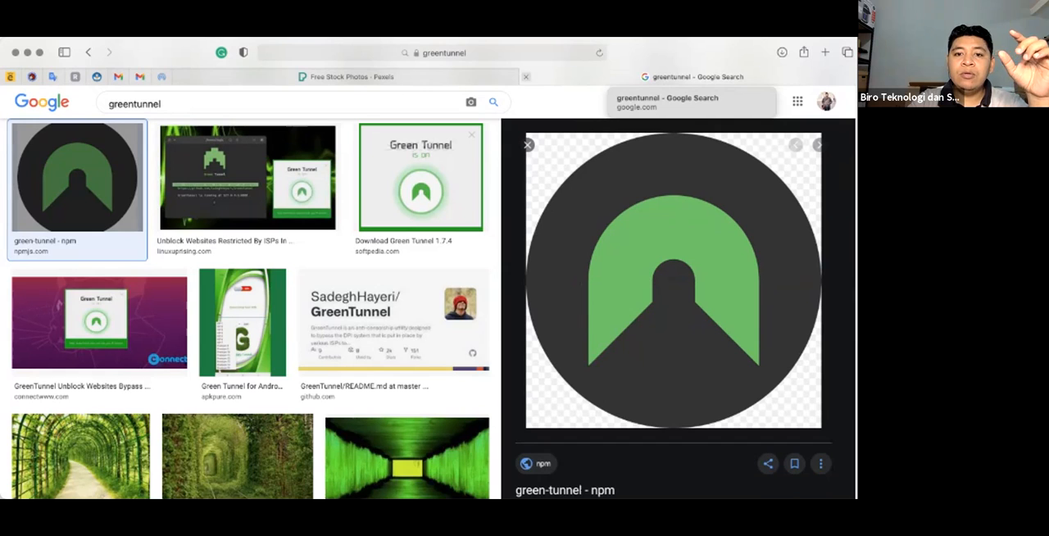
- Close the greentunnel search tab and open the recent Running search on the Pexels home page
left_click(526, 77)
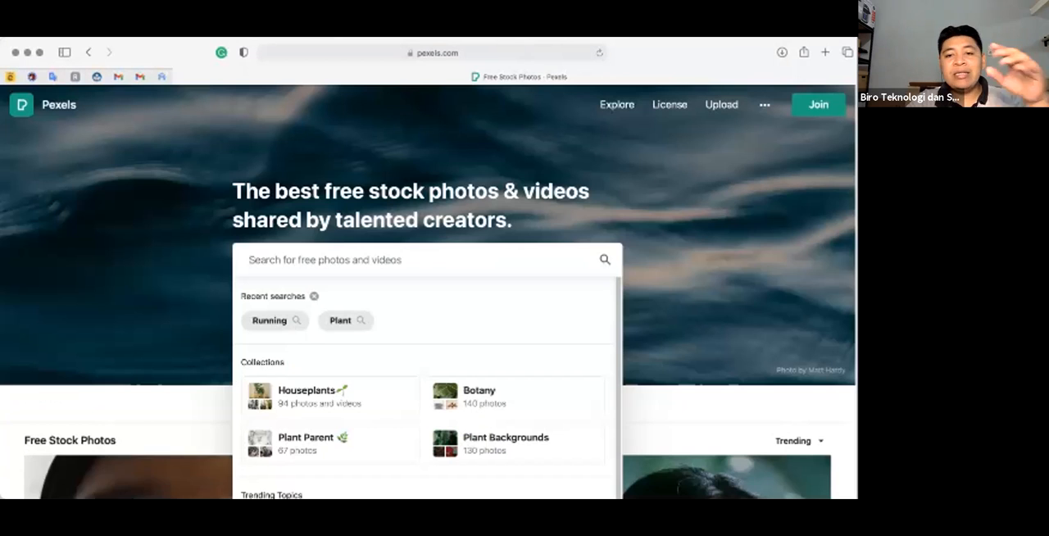
scroll(471, 238, "down", 2)
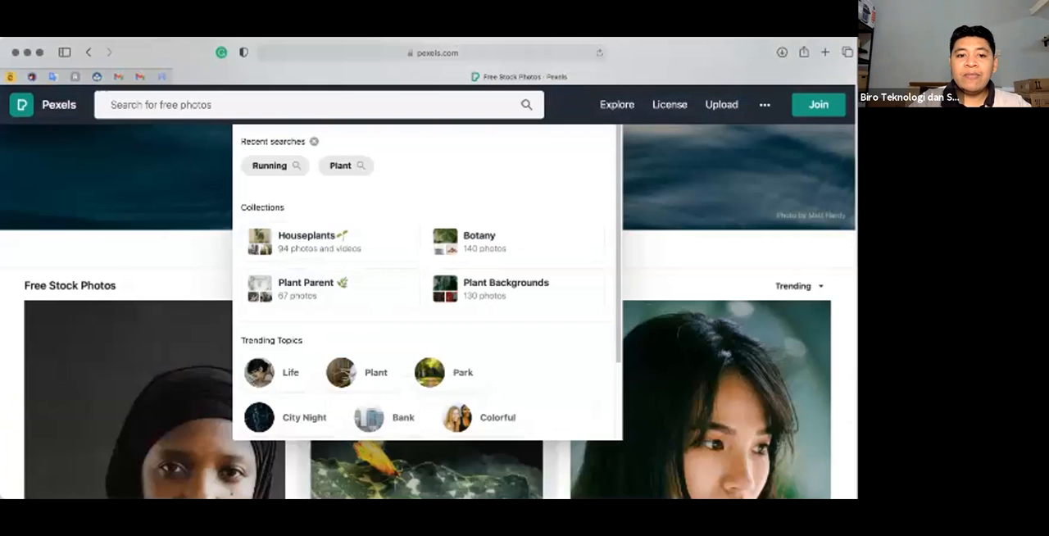
scroll(471, 237, "down", 2)
scroll(471, 237, "up", 4)
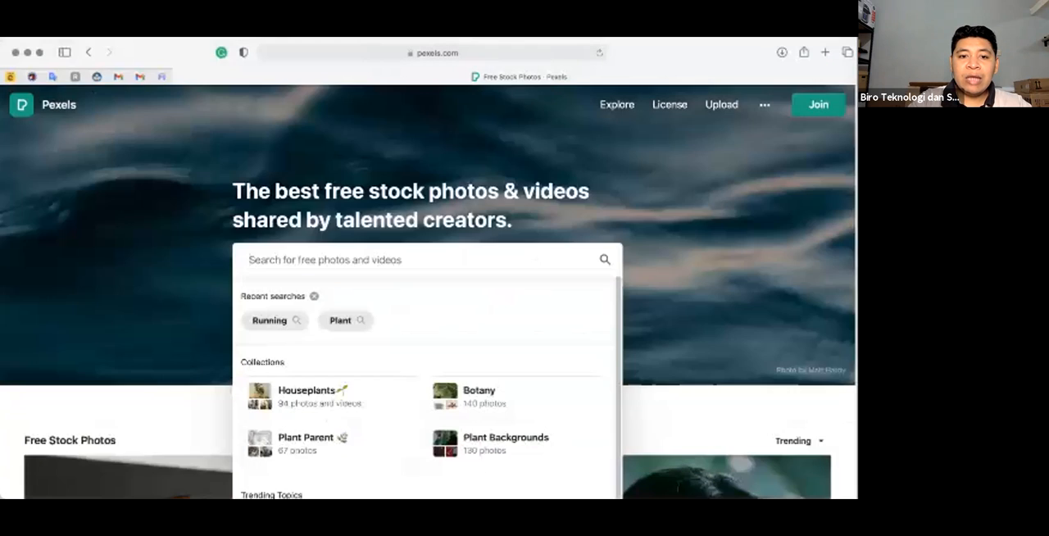
scroll(270, 320, "up", 1)
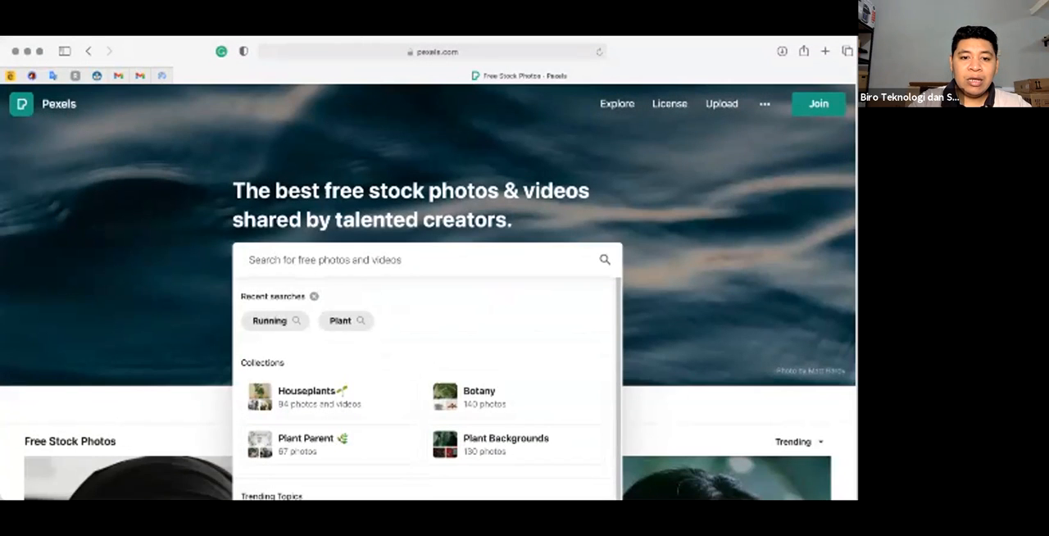
left_click(270, 321)
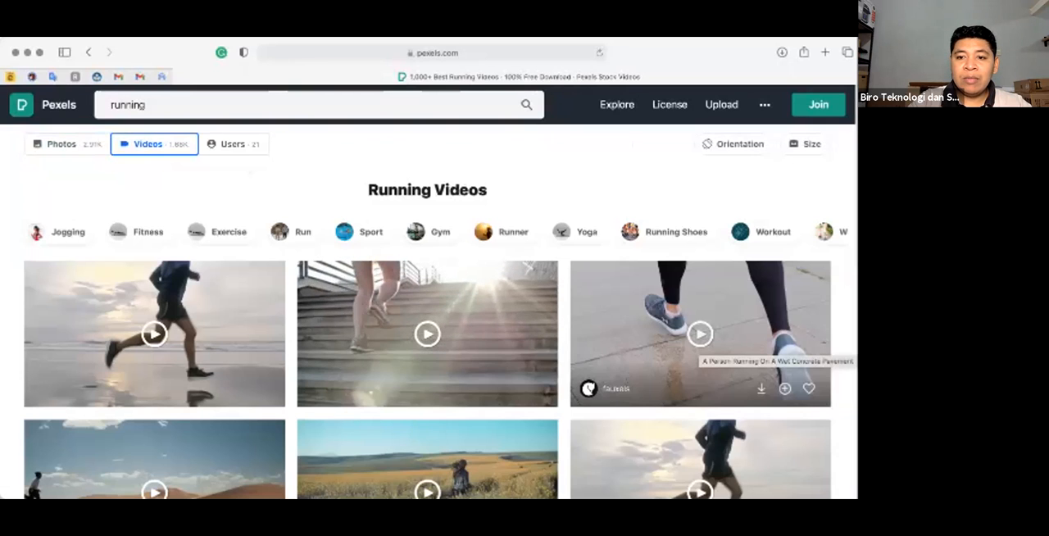
- Look through the running stock videos for a clip worth downloading
scroll(700, 344, "down", 5)
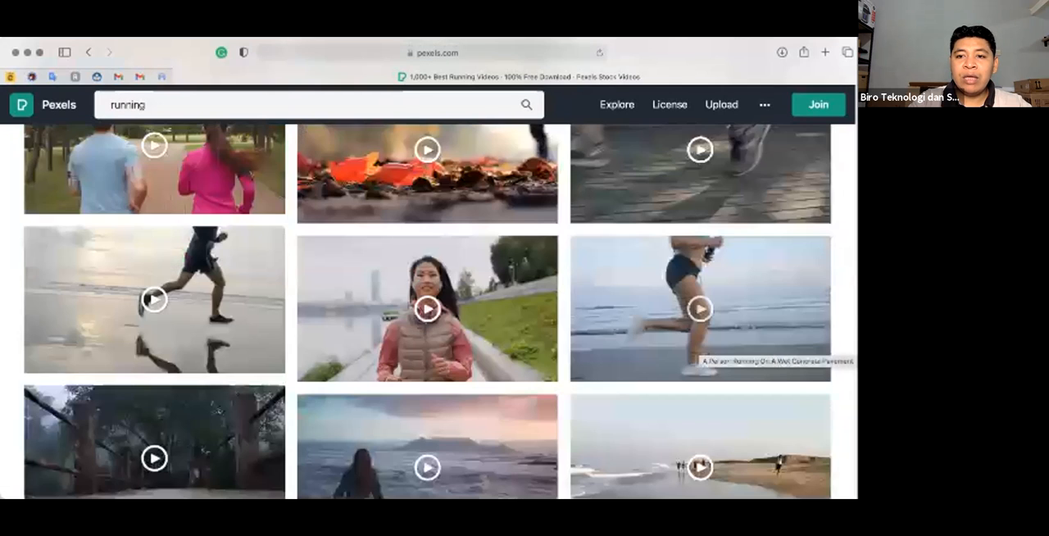
scroll(700, 279, "down", 3)
scroll(701, 279, "down", 2)
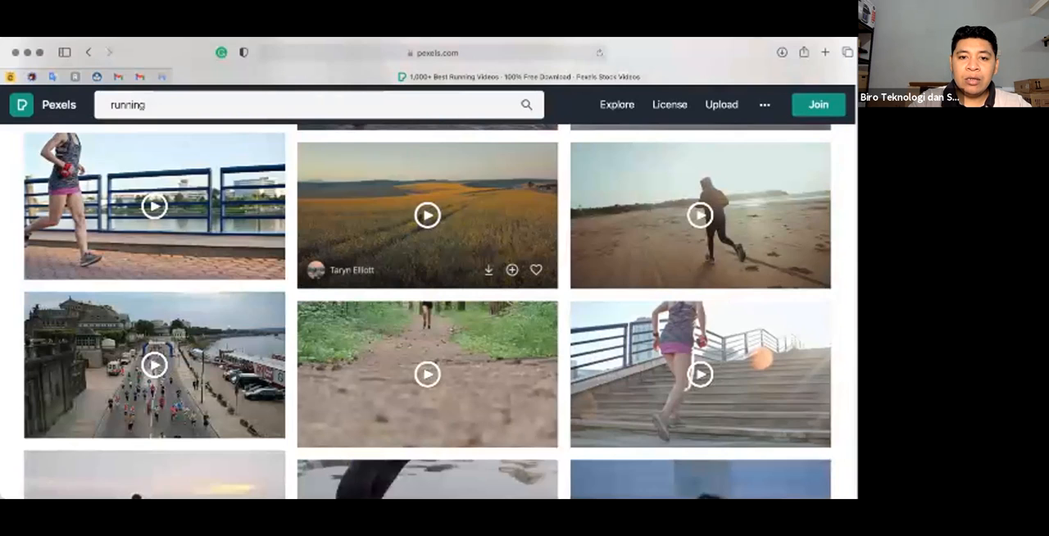
scroll(427, 279, "down", 2)
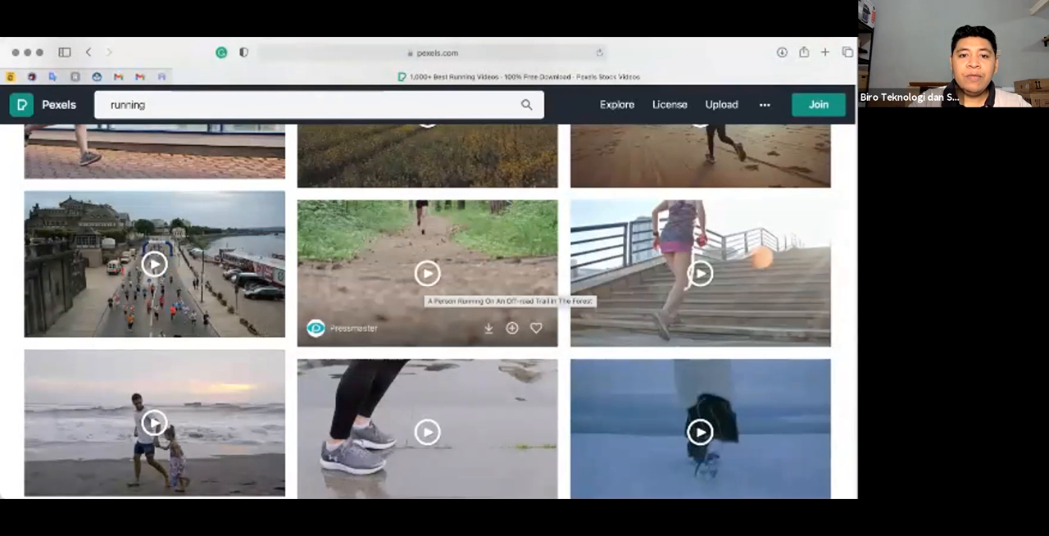
scroll(427, 291, "down", 3)
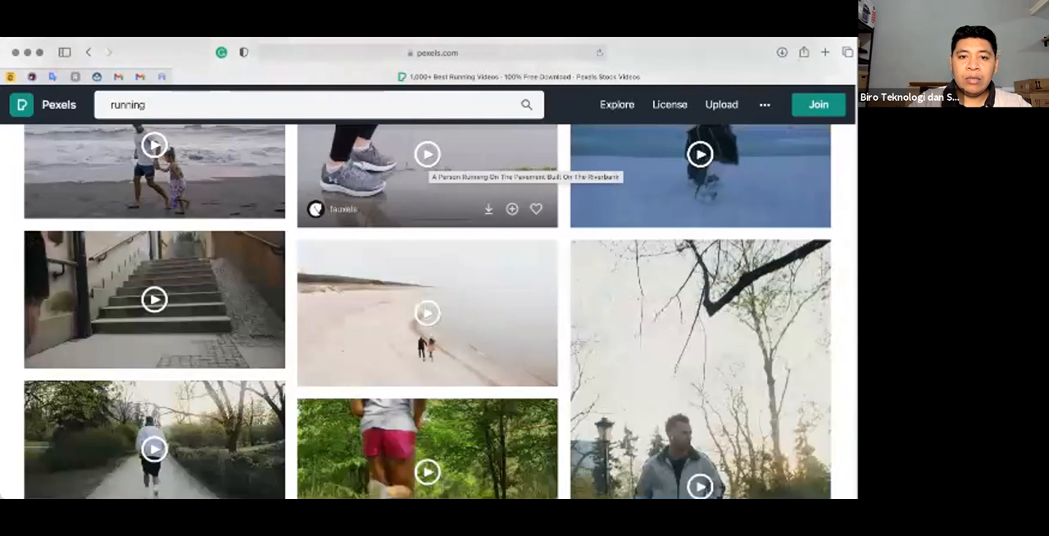
scroll(427, 176, "up", 1)
scroll(427, 215, "up", 2)
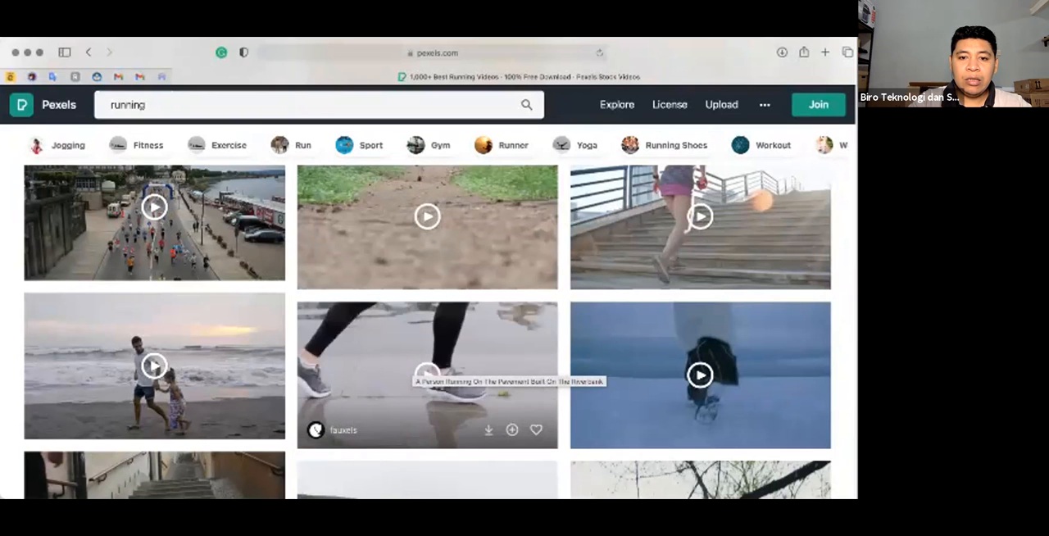
scroll(427, 328, "down", 5)
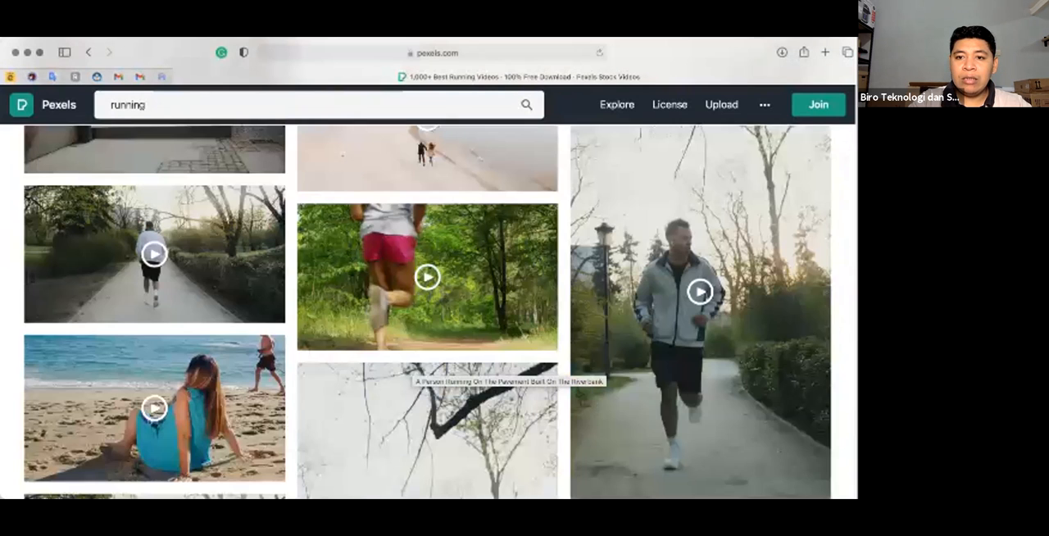
scroll(481, 344, "down", 3)
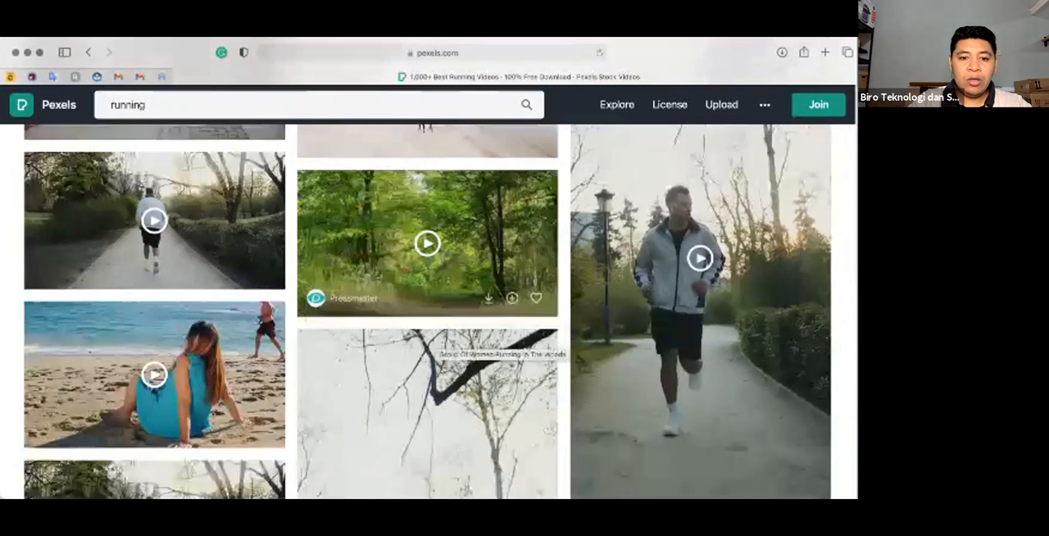
scroll(481, 344, "down", 3)
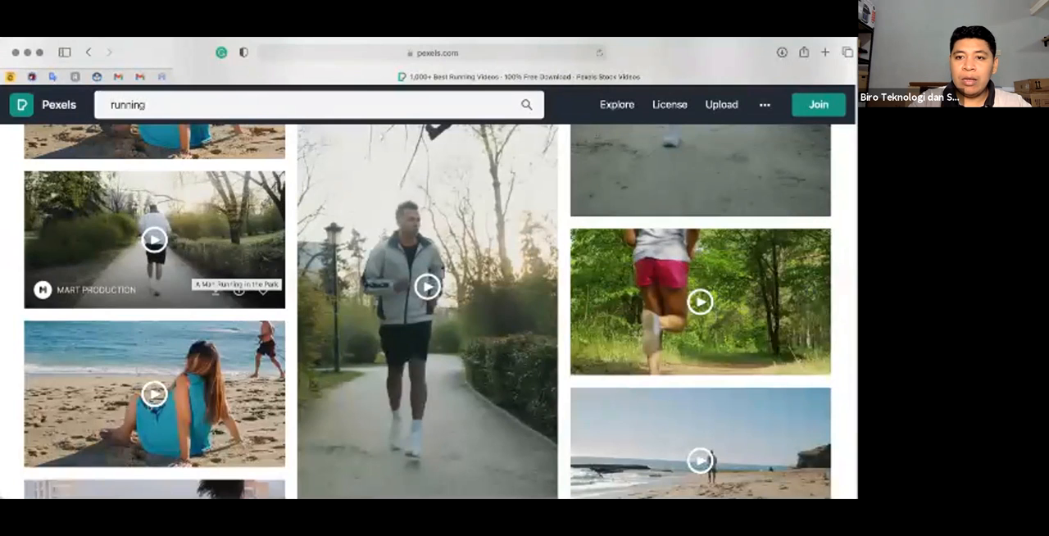
scroll(238, 284, "down", 5)
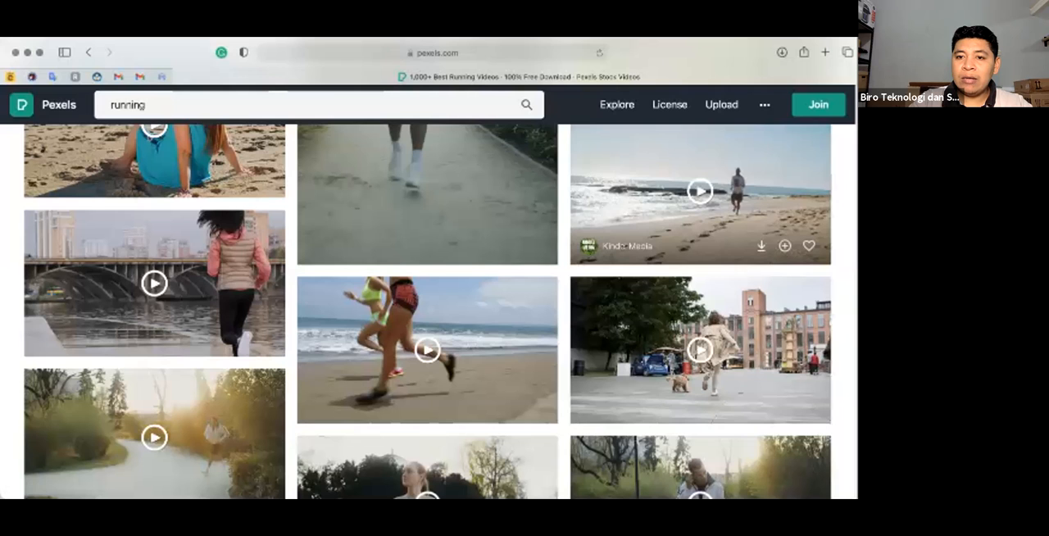
- Download the Kindel Media clip of a person running on the beach and check the browser's downloads list
left_click(760, 245)
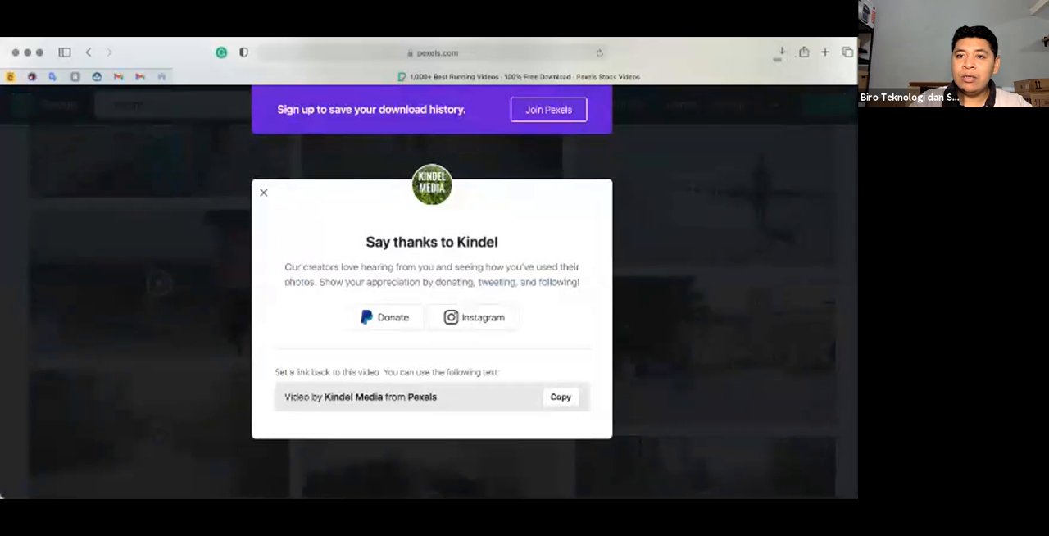
left_click(263, 193)
left_click(781, 52)
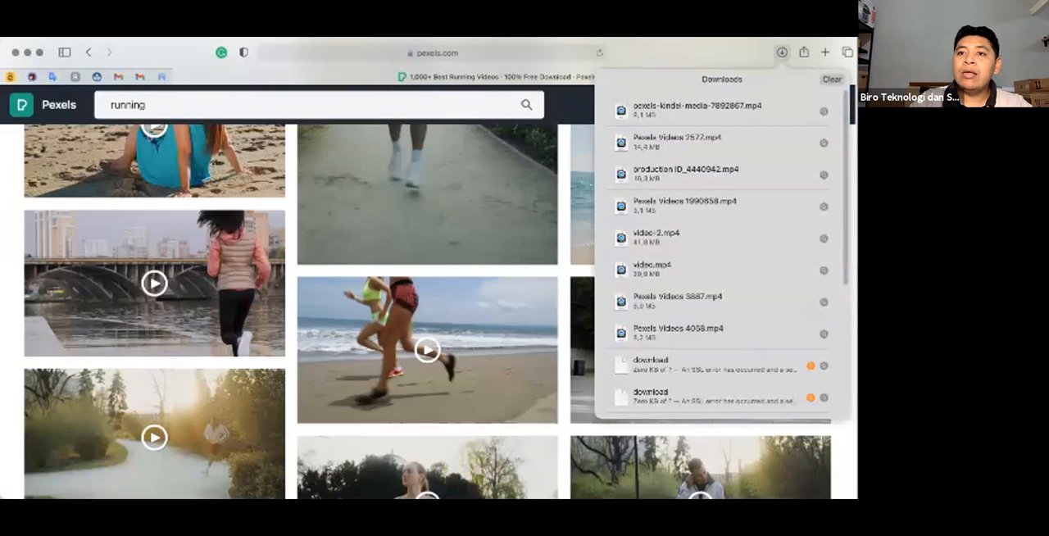
left_click(781, 52)
left_click(782, 53)
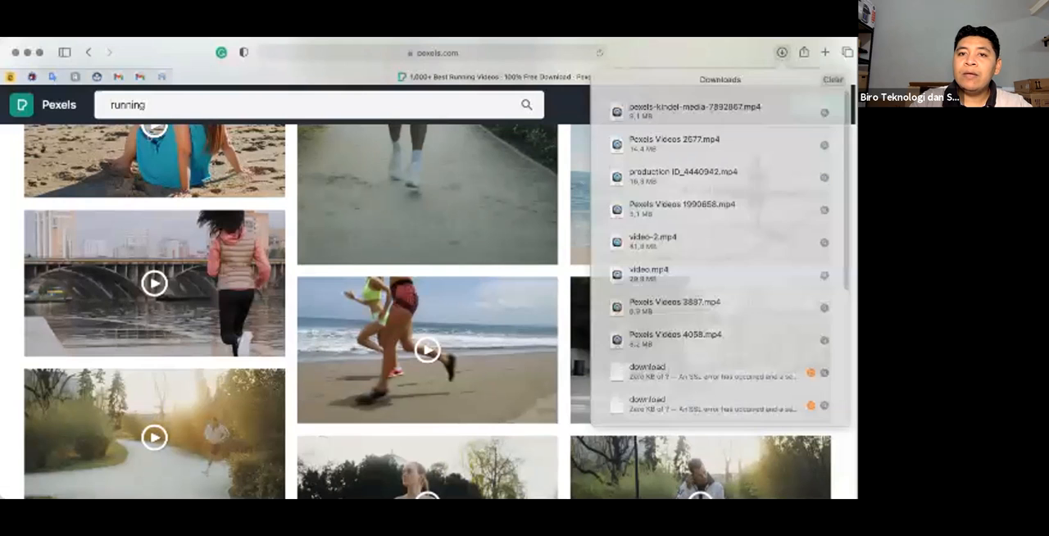
left_click(782, 53)
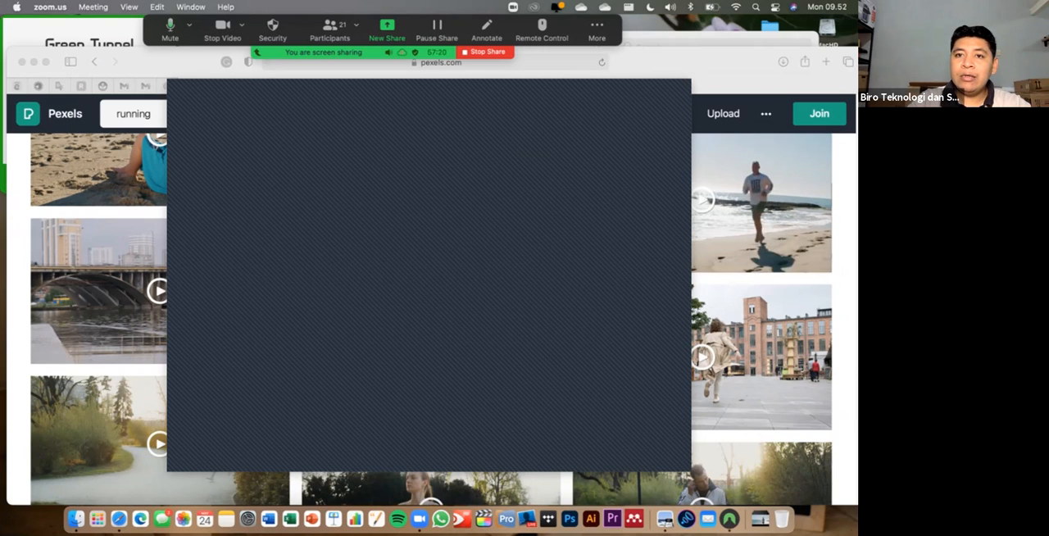
- Show the Green Tunnel app window, move it aside and return to the Pexels page in Safari
left_click(758, 74)
left_click(732, 514)
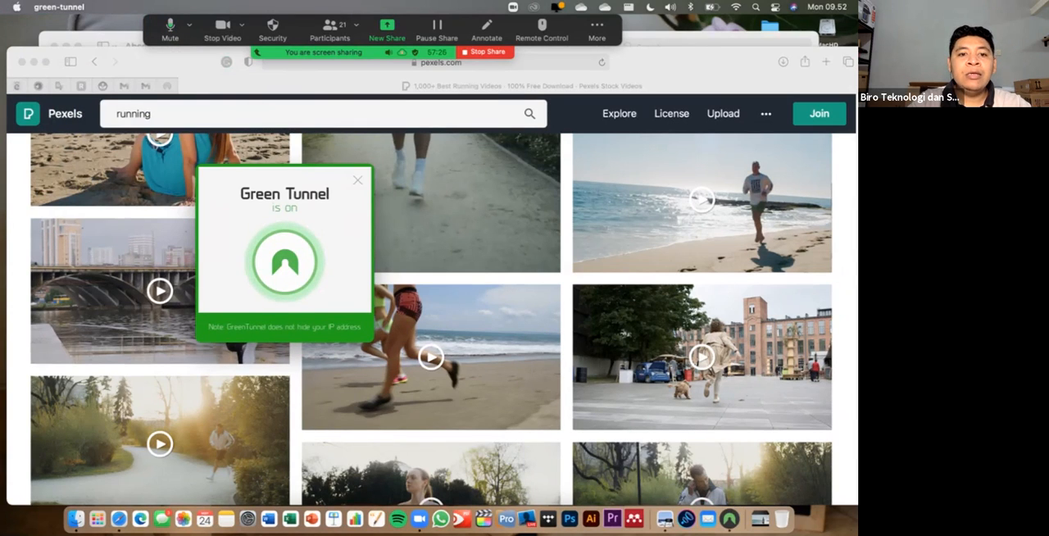
left_click_drag(285, 194, 118, 97)
left_click(369, 205)
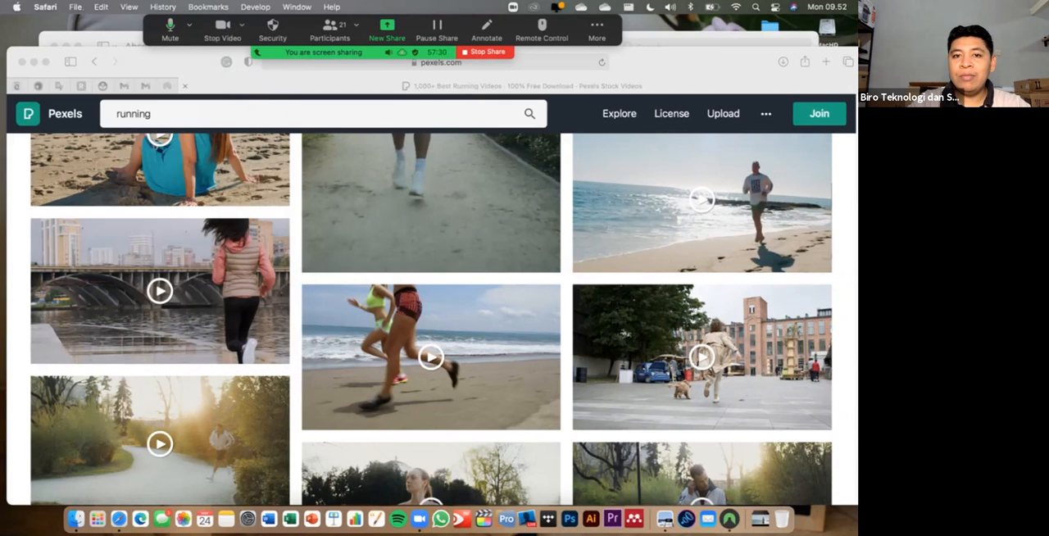
- Download the clip of men diving into the water, check the downloads list and dismiss the thank-you dialog
scroll(431, 381, "down", 3)
scroll(431, 320, "down", 10)
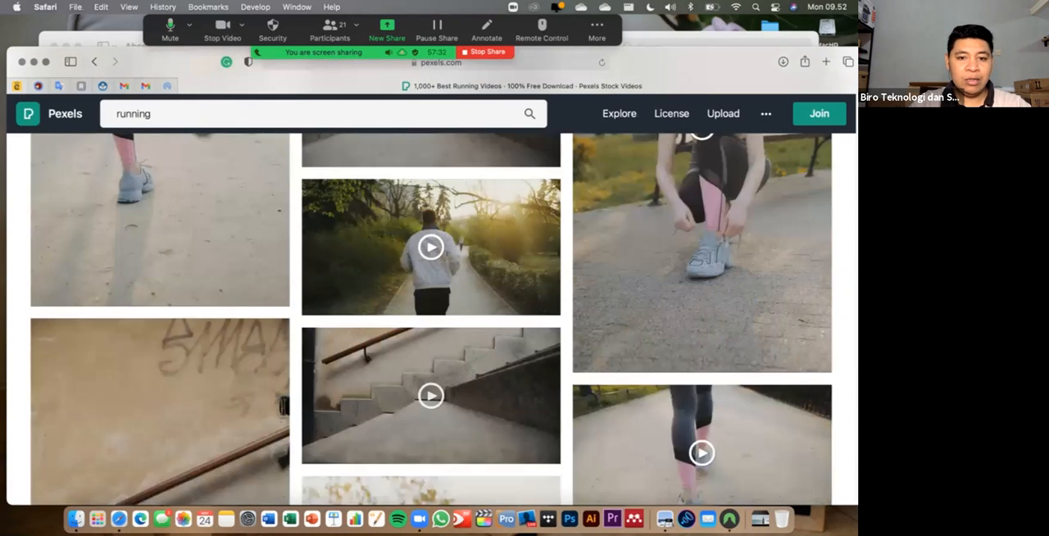
scroll(431, 319, "down", 3)
scroll(431, 369, "down", 6)
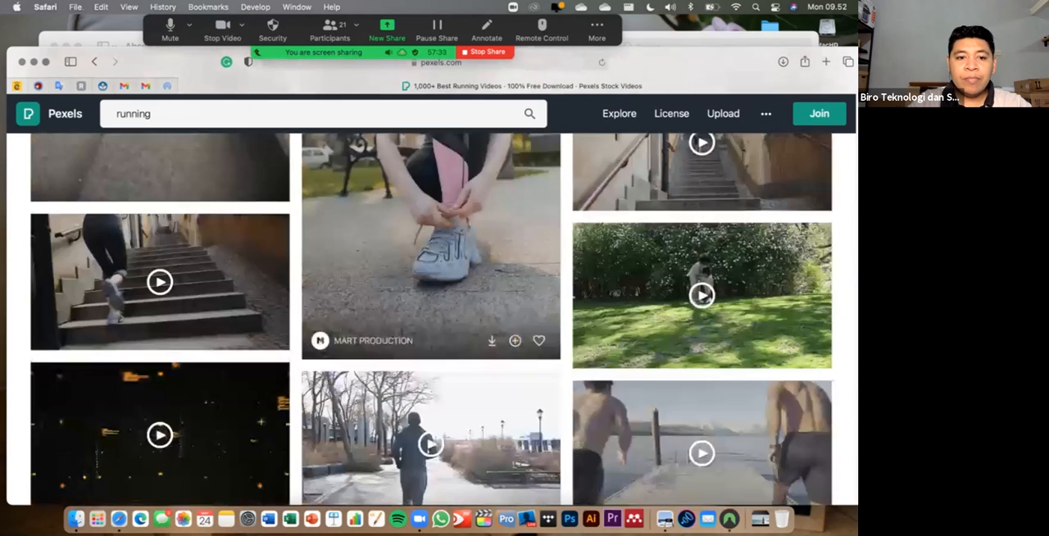
scroll(431, 402, "down", 3)
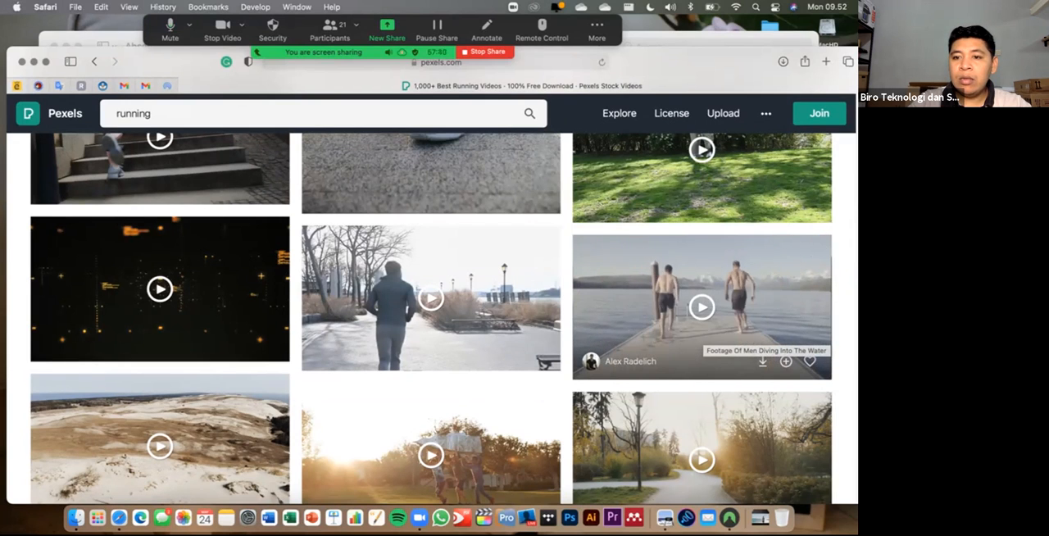
scroll(701, 308, "down", 2)
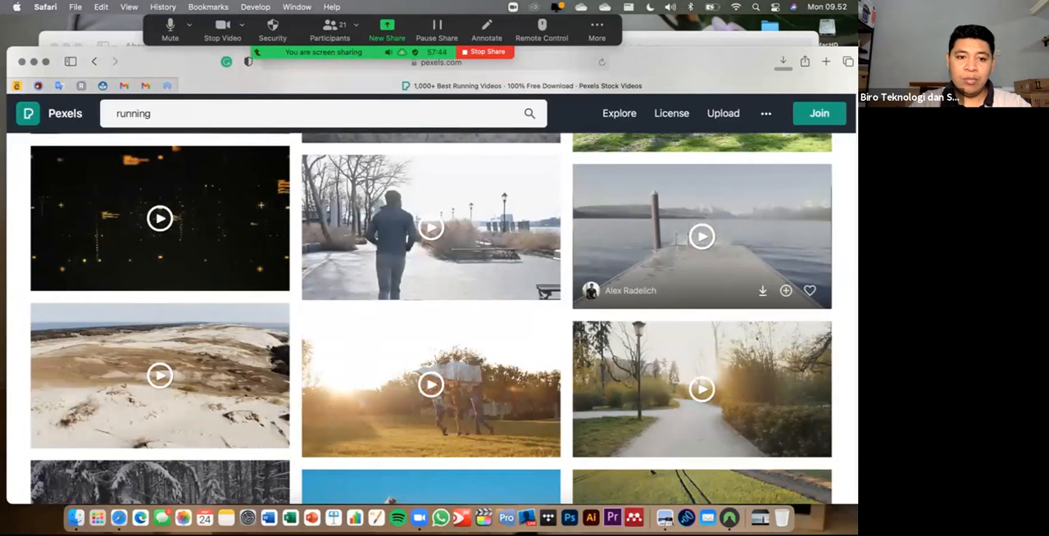
left_click(762, 290)
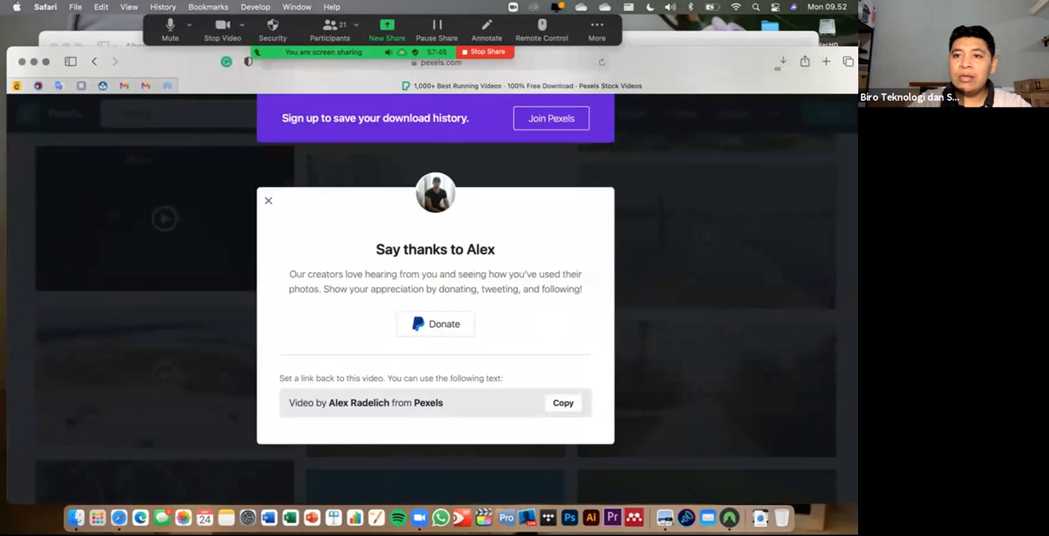
left_click(783, 61)
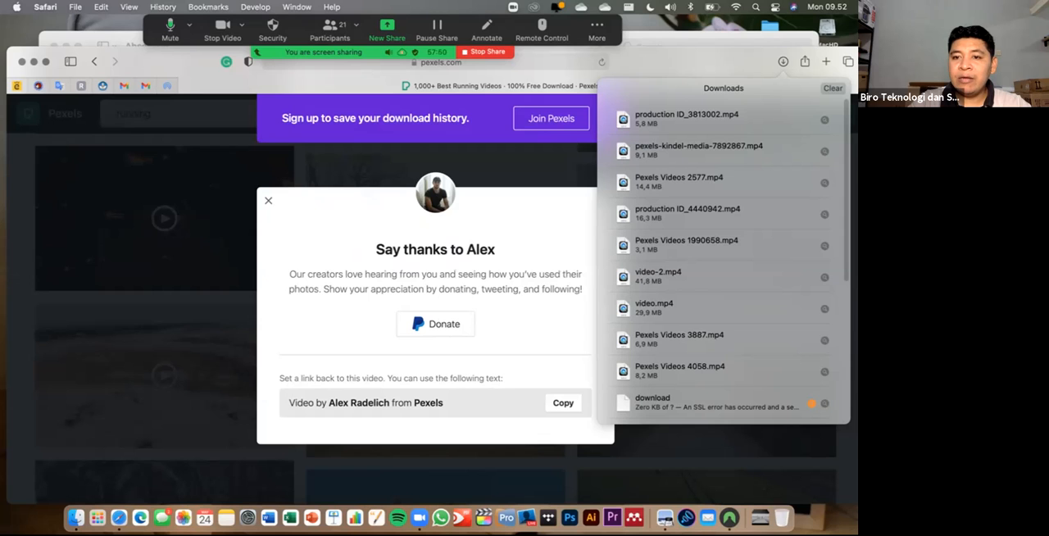
left_click(268, 201)
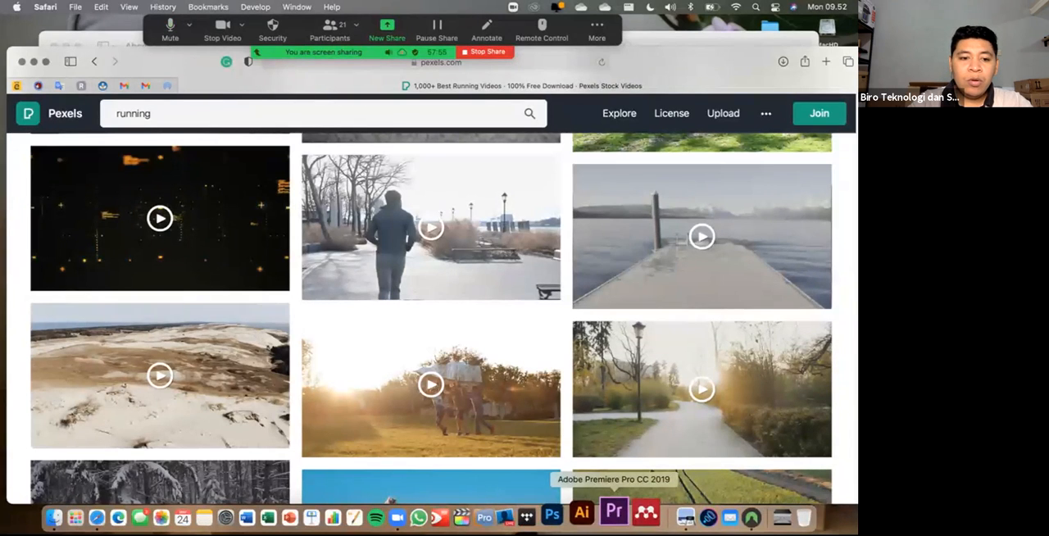
- Launch Adobe Premiere Pro CC 2019 and quit the viewer app that holds Absen.jpg and the PDF files
left_click(612, 512)
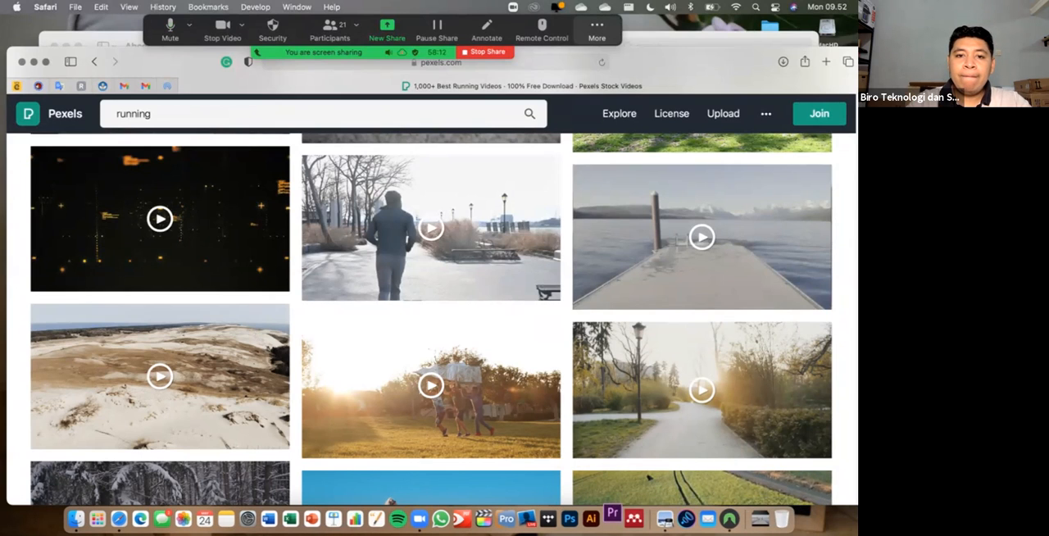
left_click(596, 30)
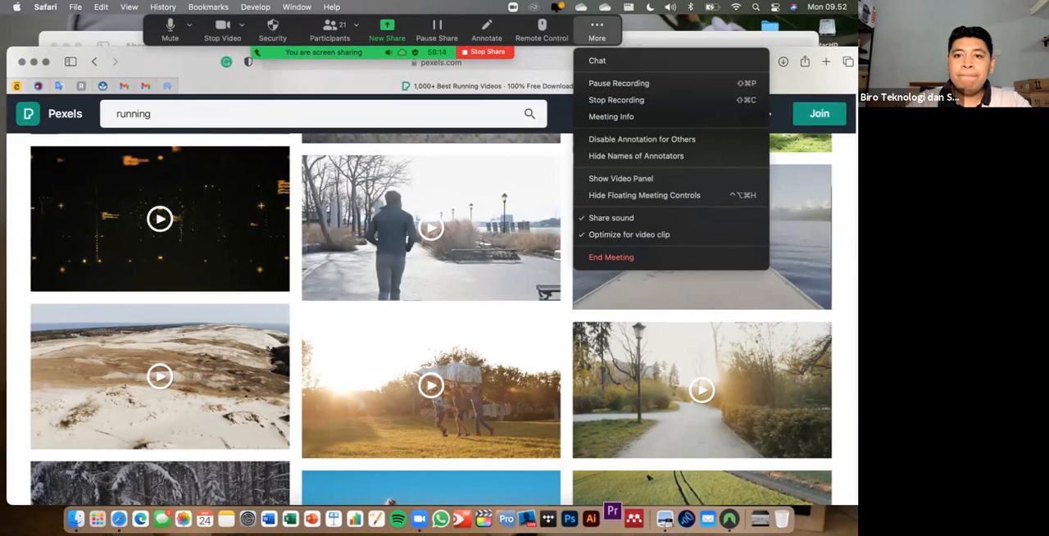
left_click(597, 30)
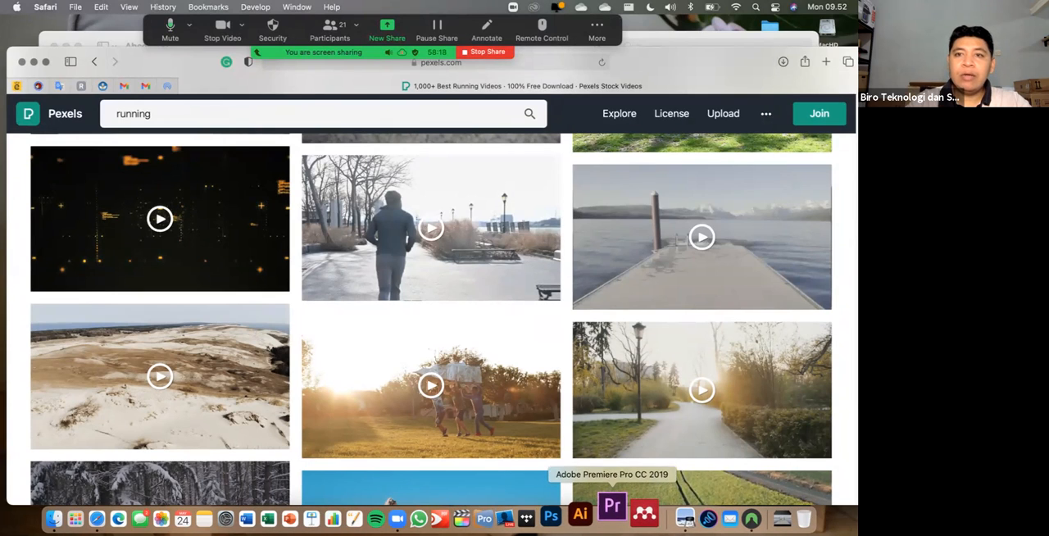
left_click(612, 512)
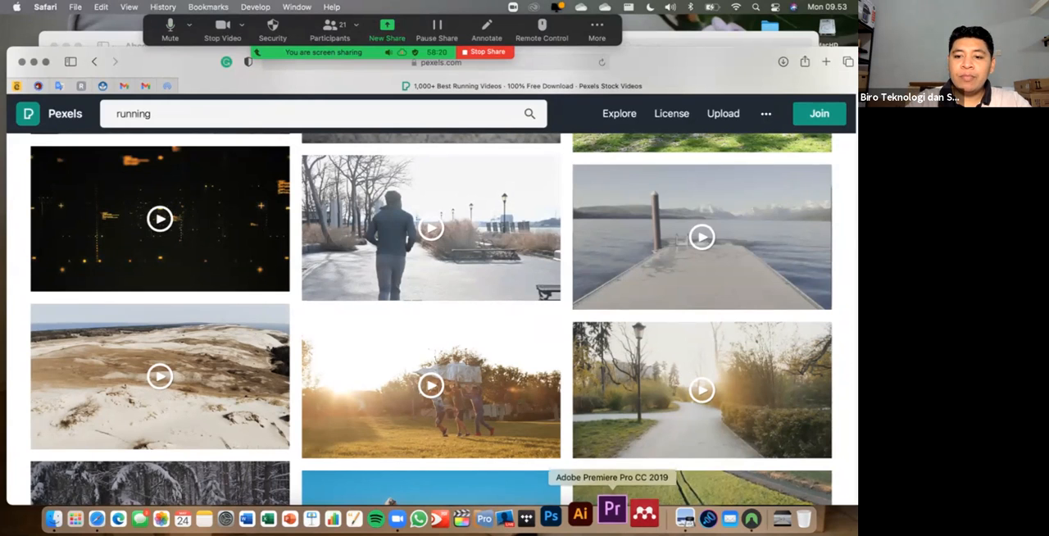
right_click(664, 516)
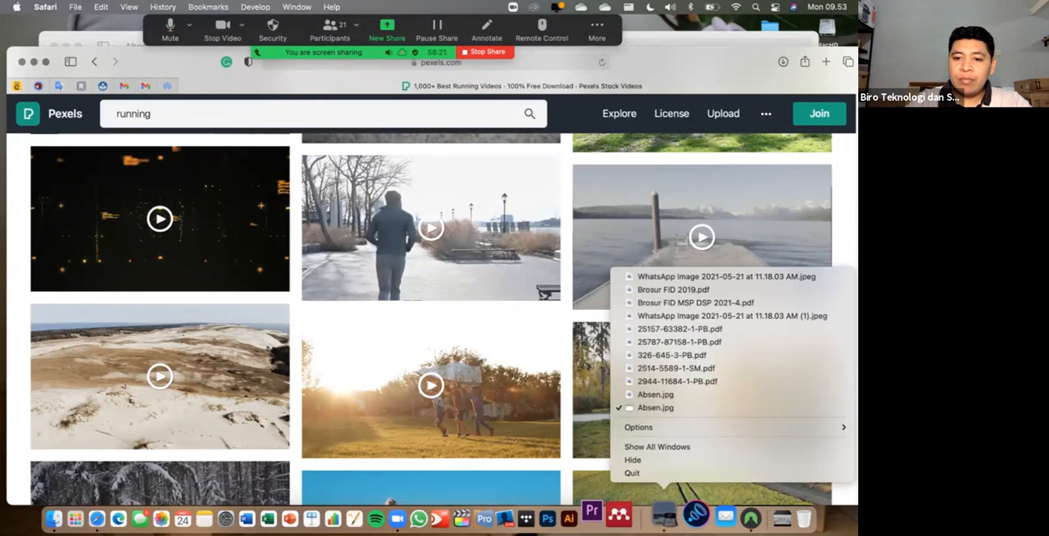
left_click(639, 473)
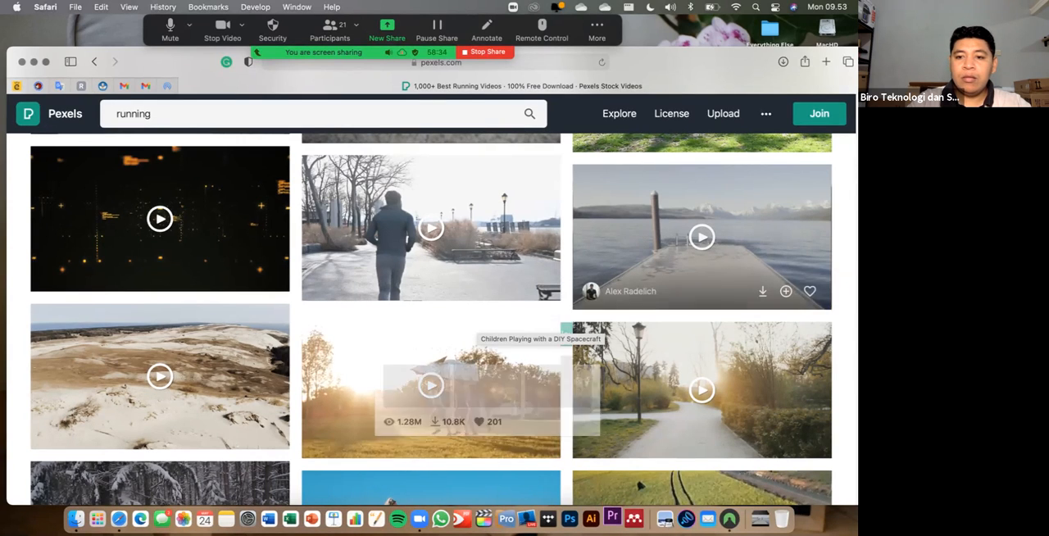
- Switch from the running videos to the related Exercise videos category
scroll(484, 328, "down", 5)
scroll(431, 328, "up", 5)
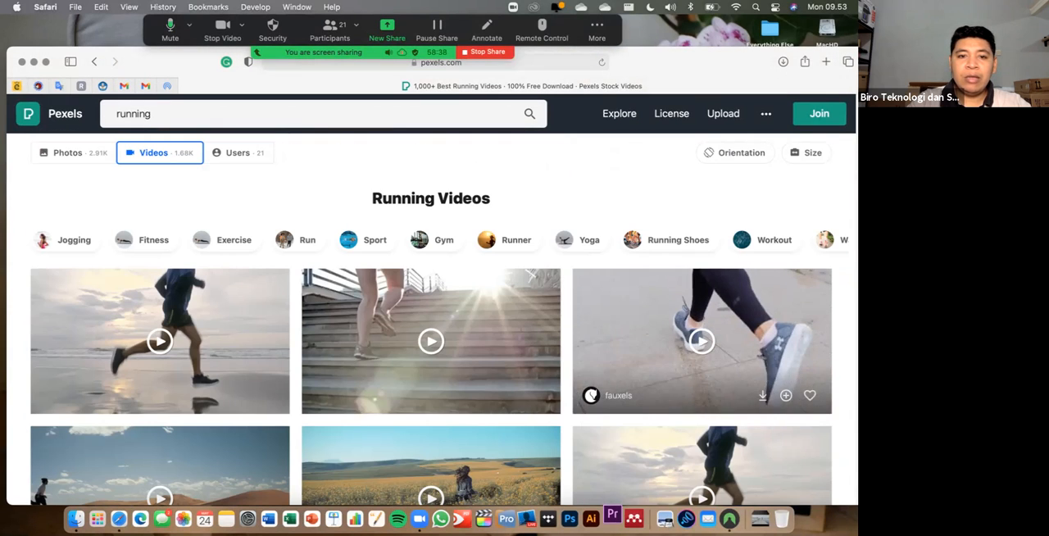
left_click(225, 239)
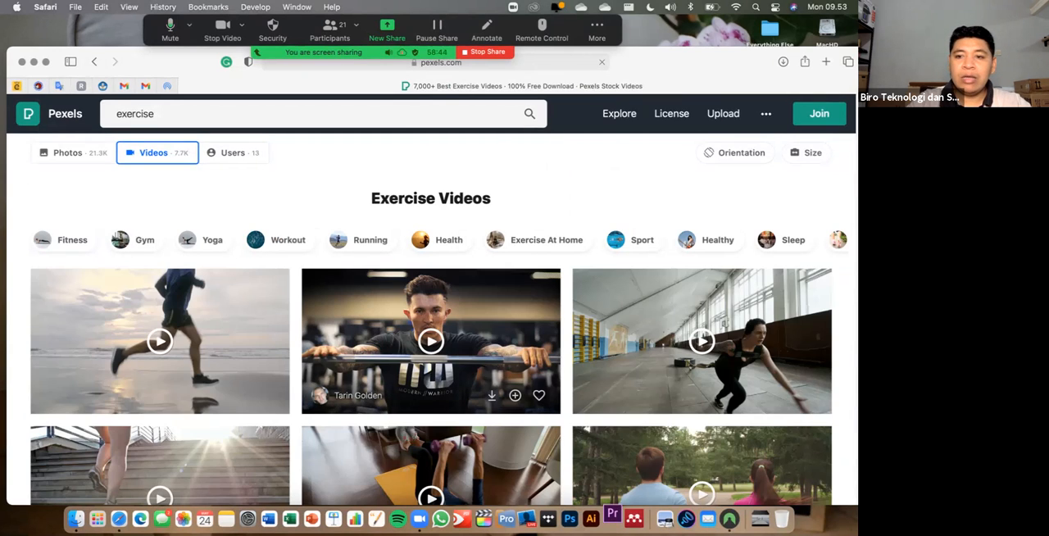
- Browse through the Exercise video results on Pexels while Premiere Pro loads
scroll(430, 303, "down", 2)
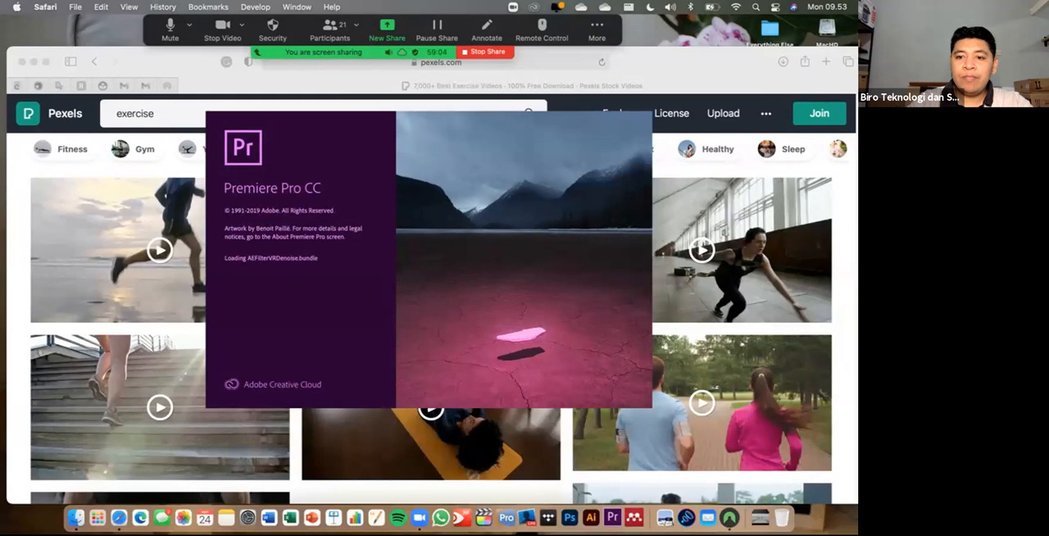
scroll(431, 319, "down", 5)
scroll(431, 320, "down", 6)
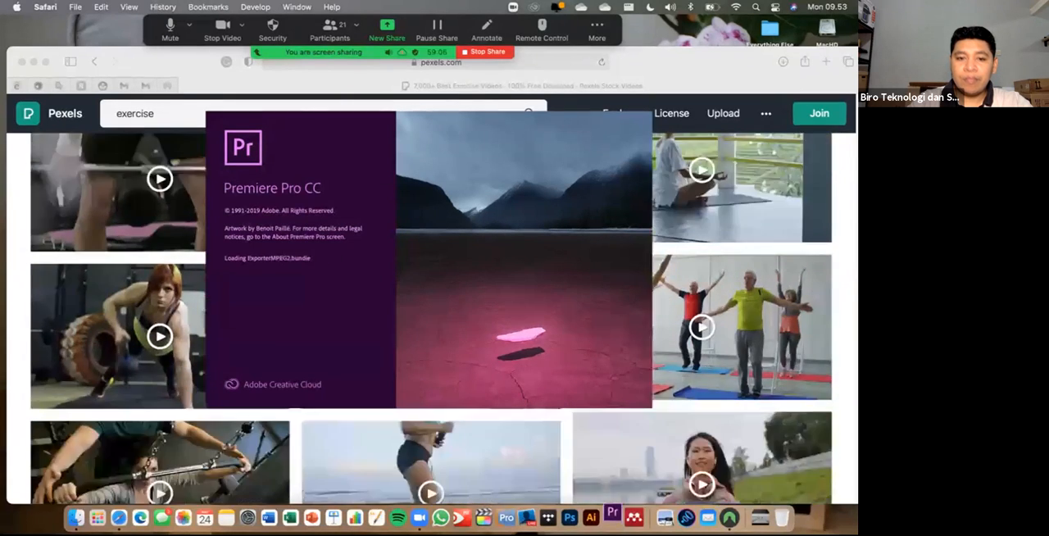
scroll(431, 319, "down", 4)
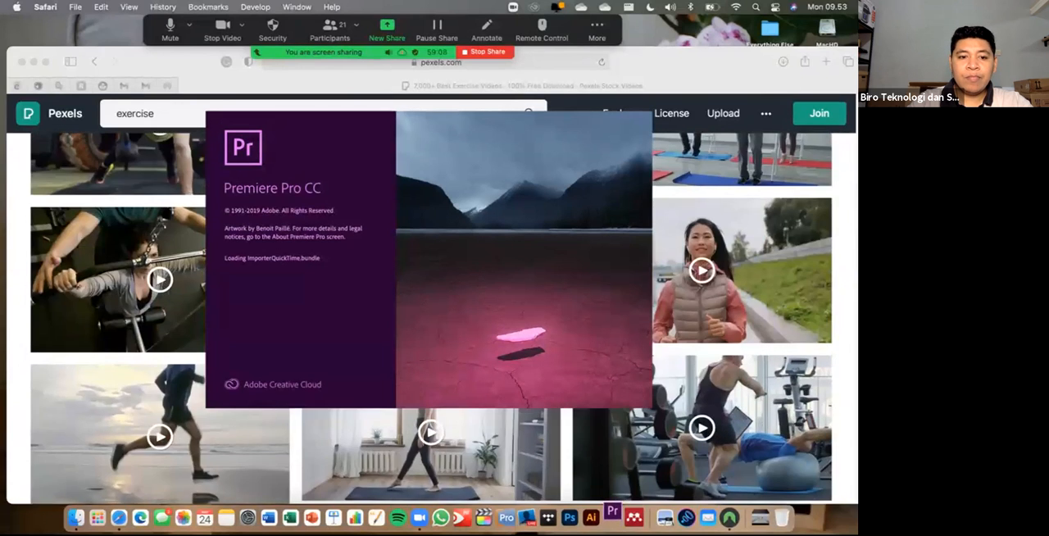
scroll(431, 320, "down", 2)
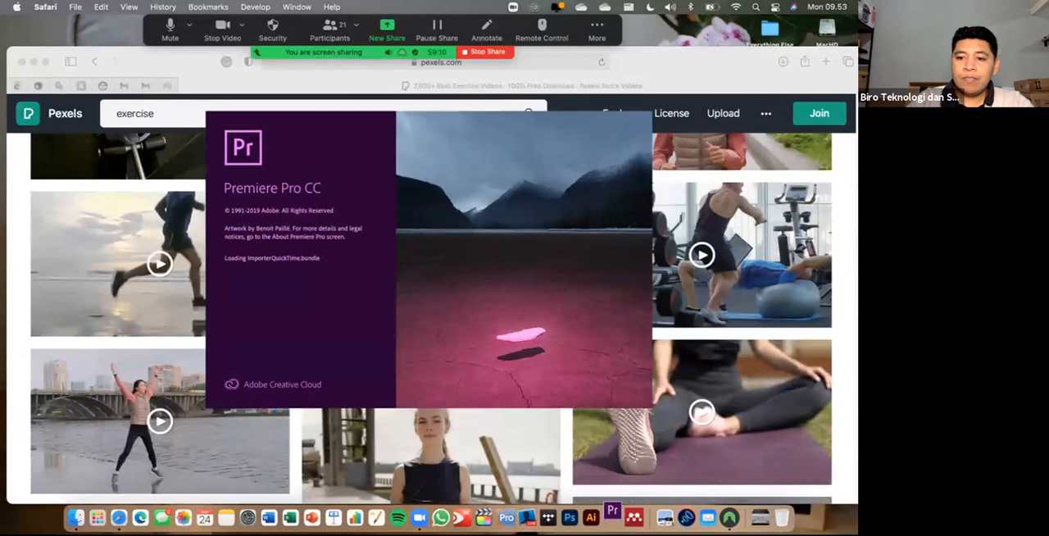
- Play the downloaded clip Pexels Videos 1990658.mp4 in QuickTime Player, shift its window slightly and close it
left_click(760, 517)
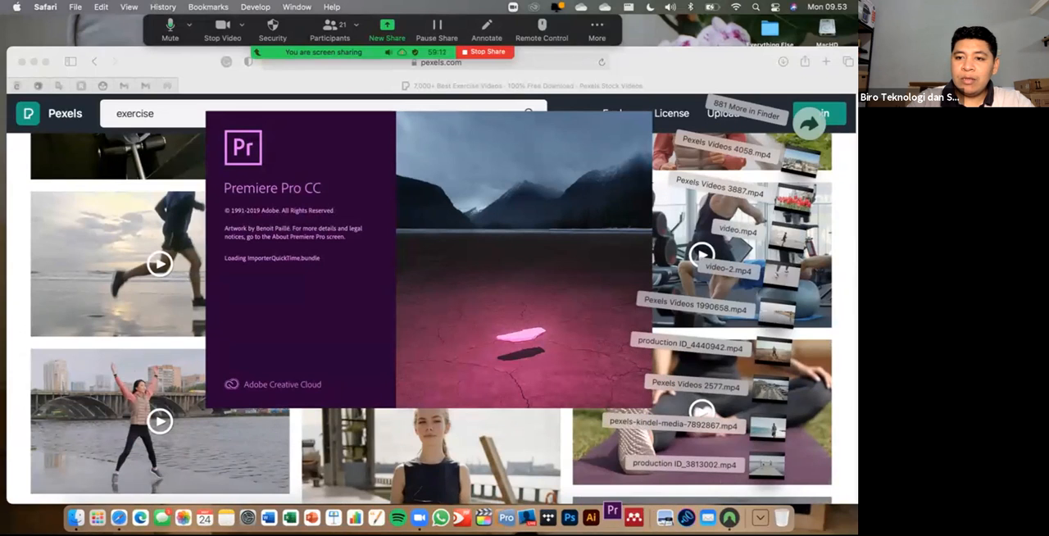
left_click(766, 465)
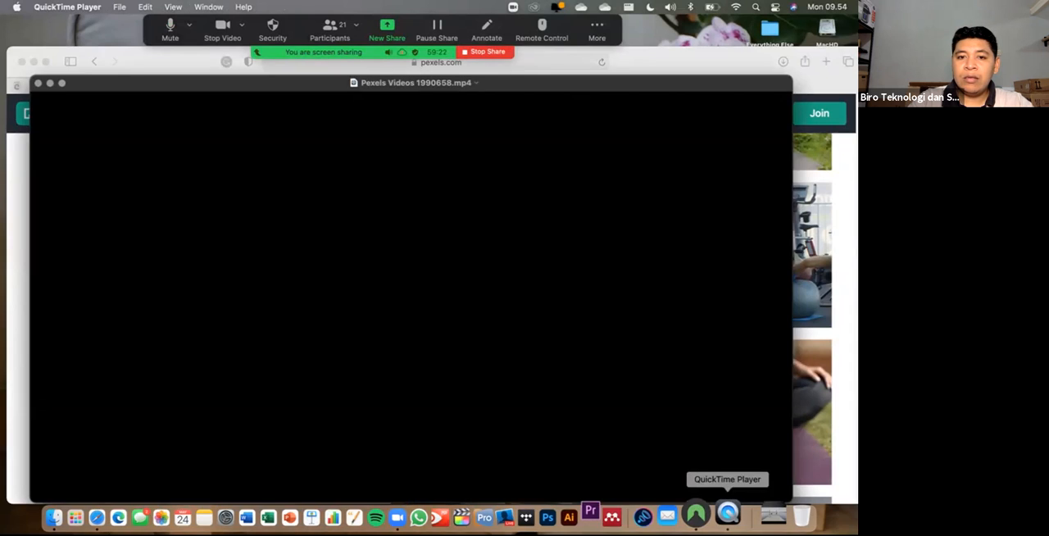
key("space")
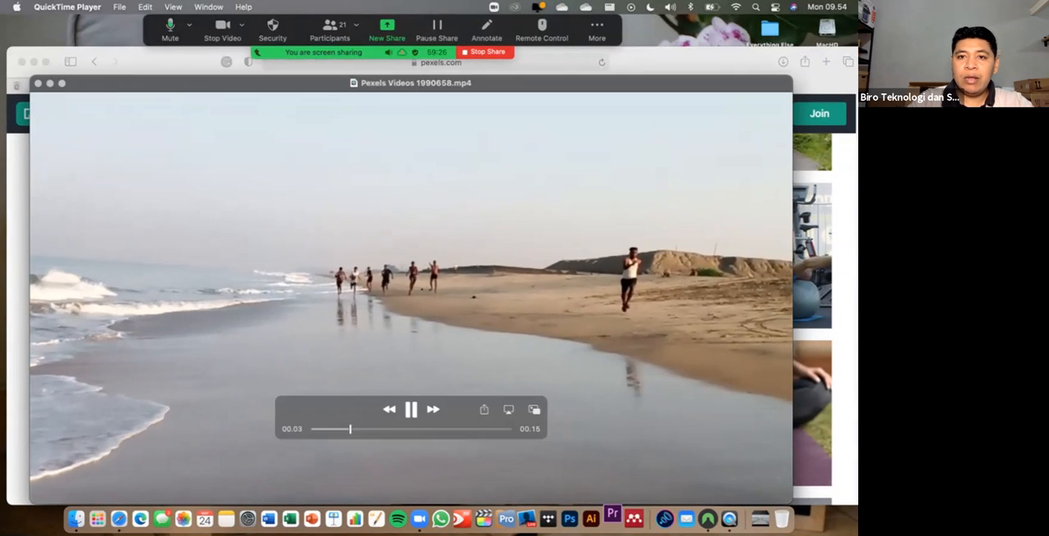
left_click_drag(508, 83, 547, 79)
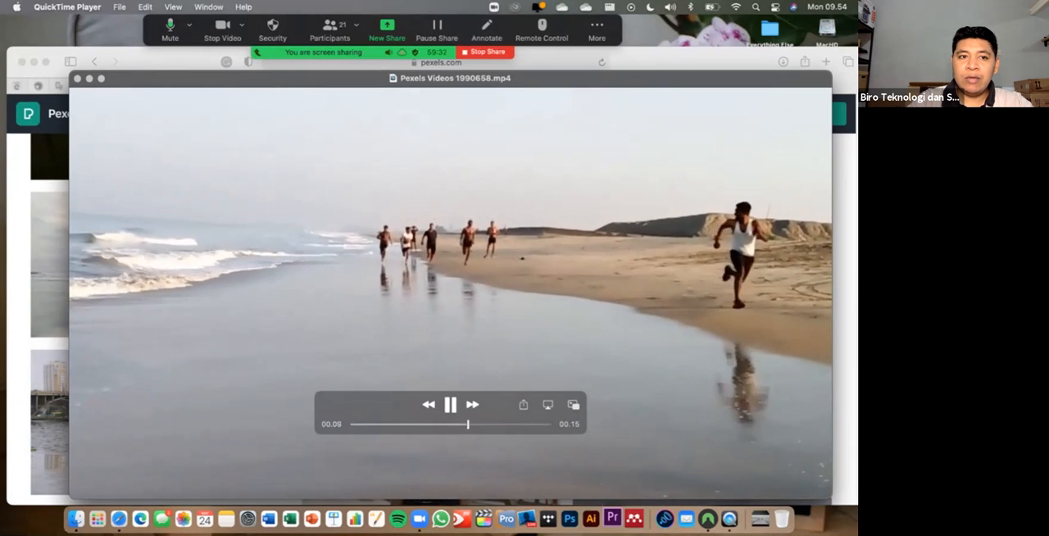
key("super+w")
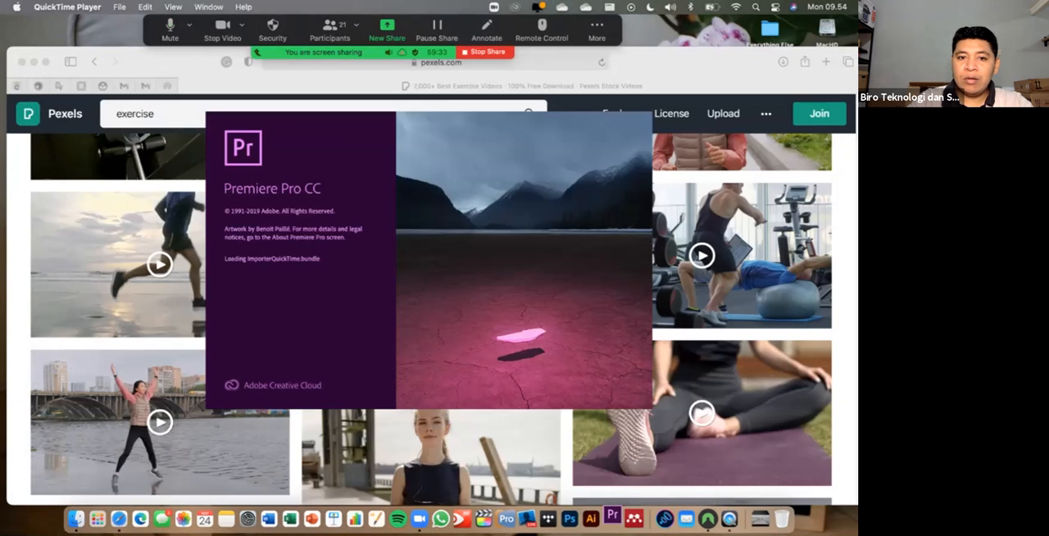
- Play the downloaded clip of the man jogging by the sea, and quit QuickTime Player
left_click(760, 518)
left_click(759, 518)
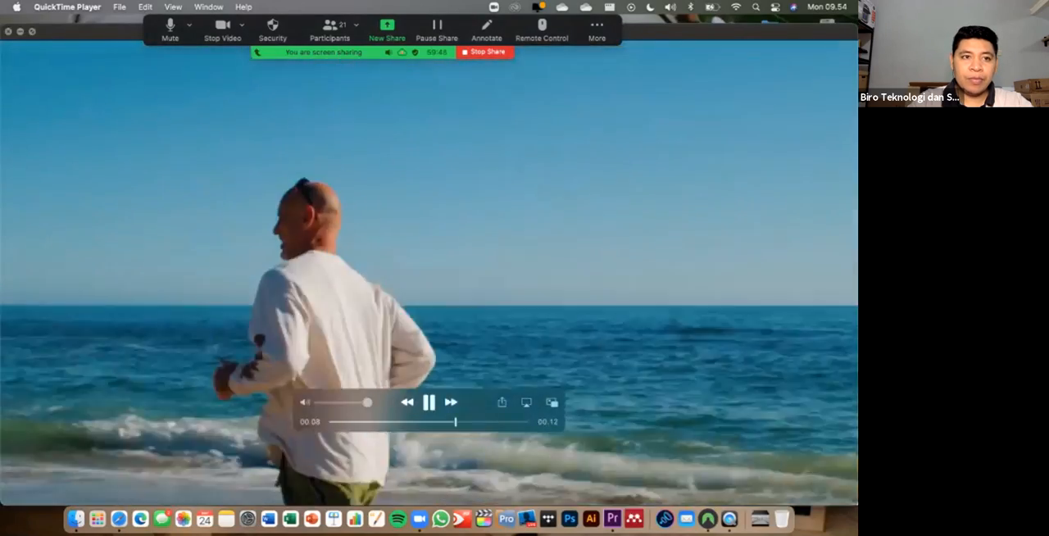
key("super+q")
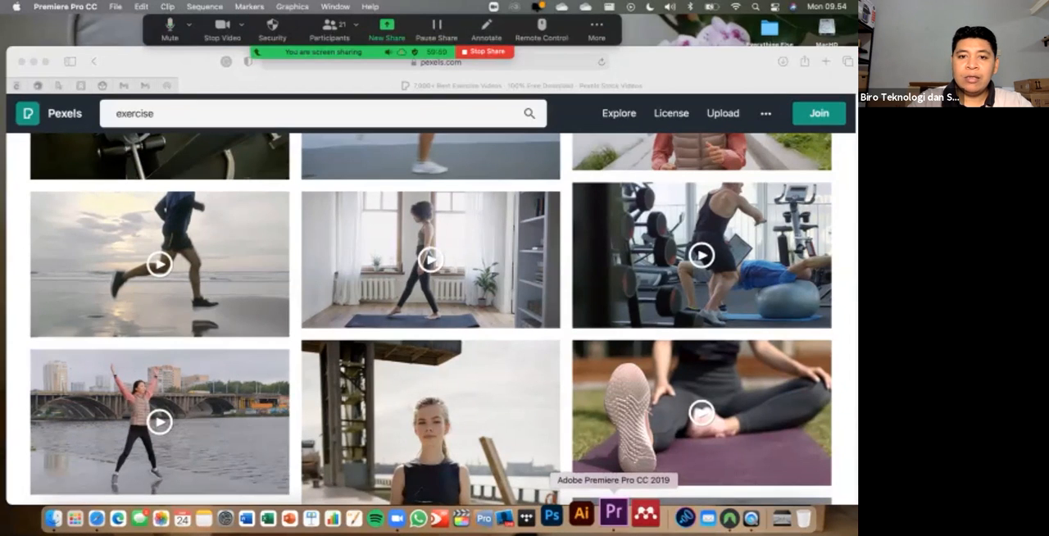
- Switch to Premiere Pro and start a new project named "Film Video DEspar" located in the Documents folder
left_click(613, 513)
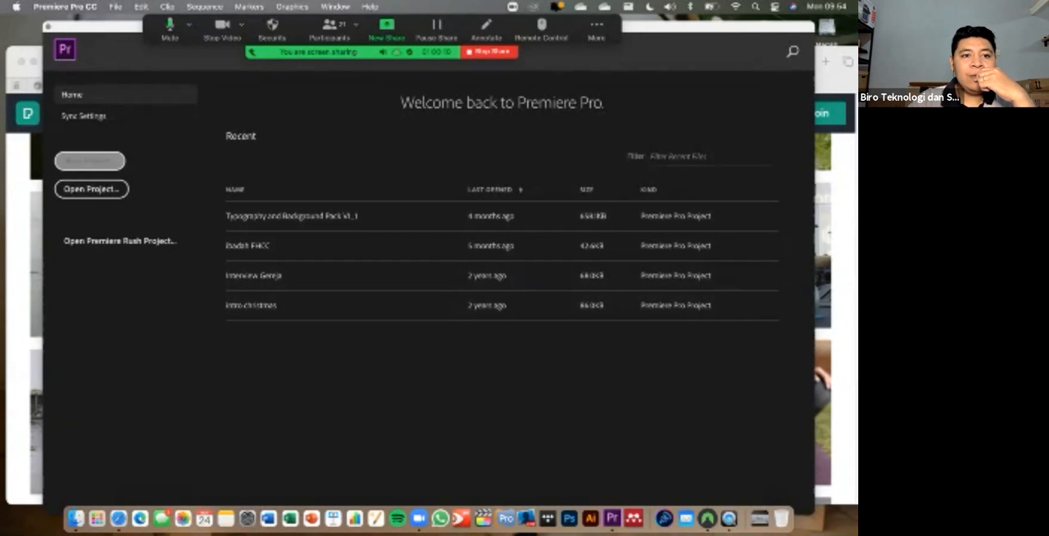
left_click(89, 160)
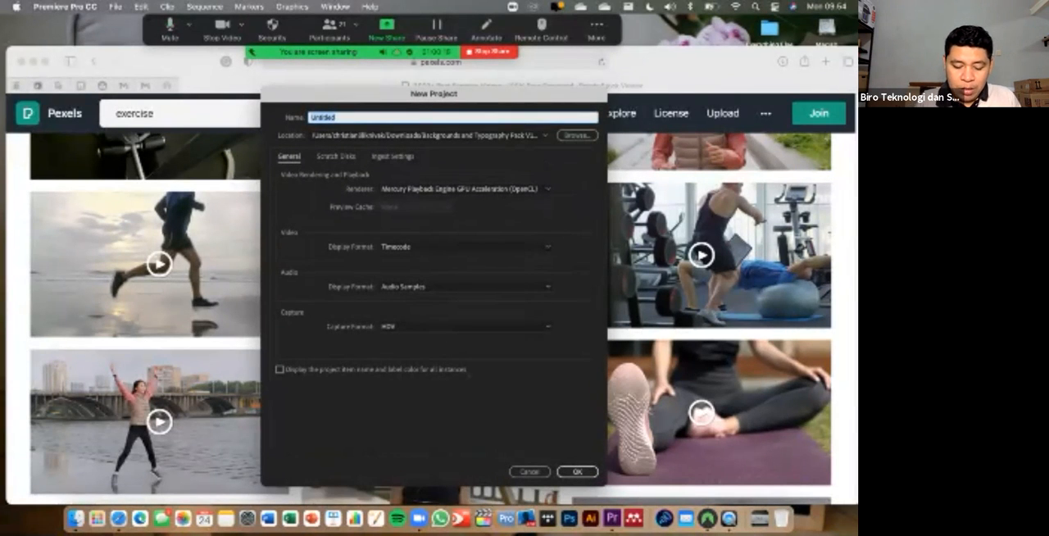
type("Film")
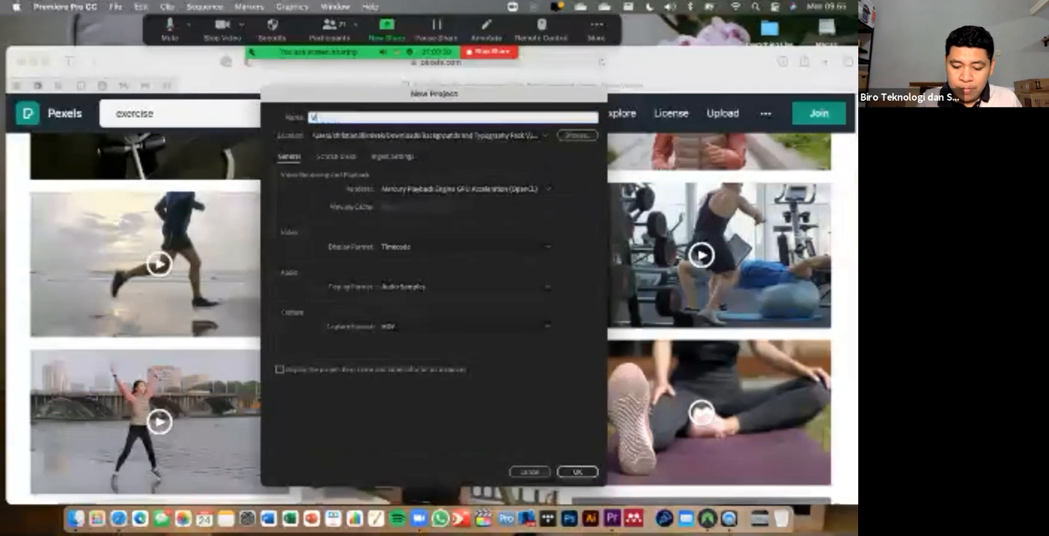
type(" Video DEspar")
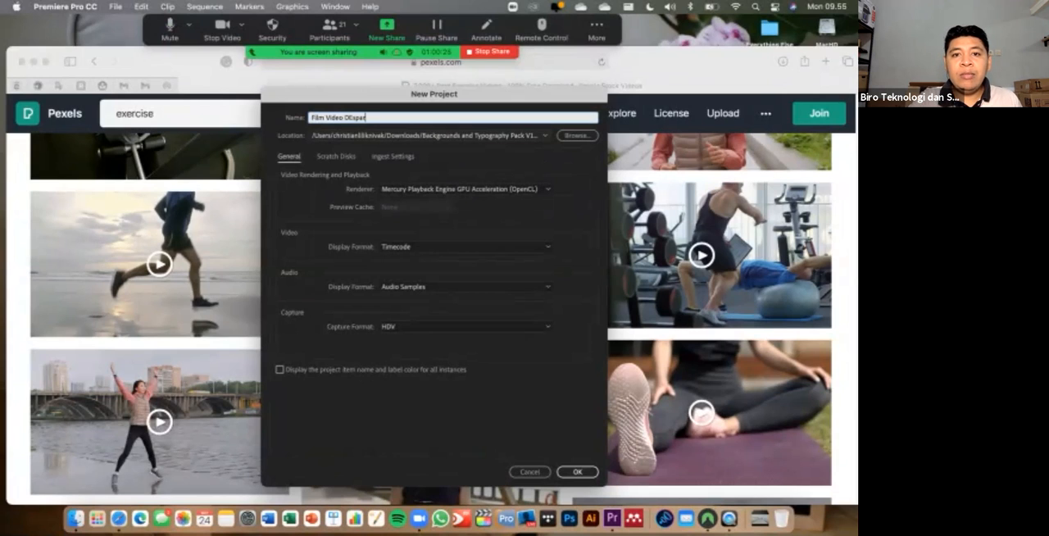
key("Tab")
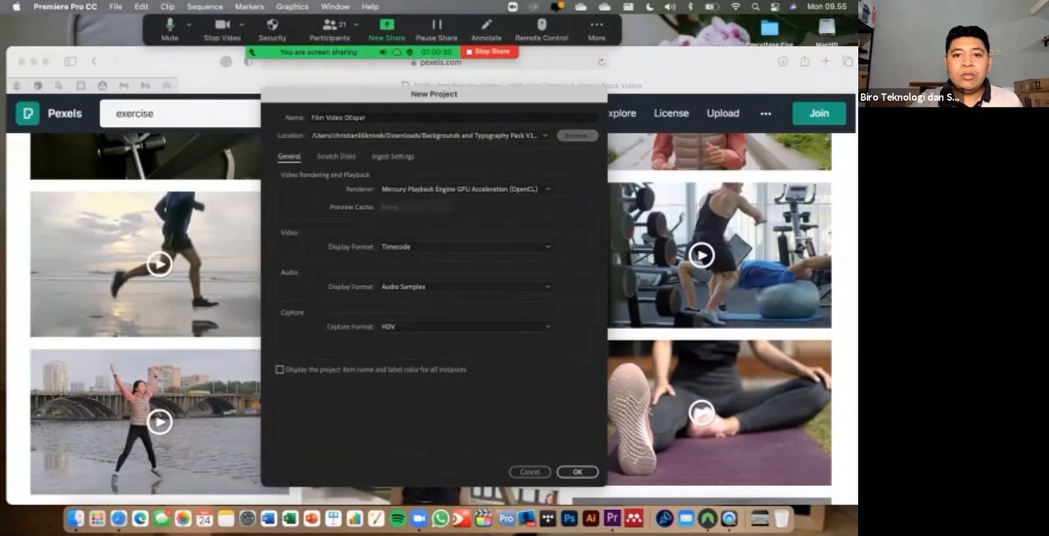
key("space")
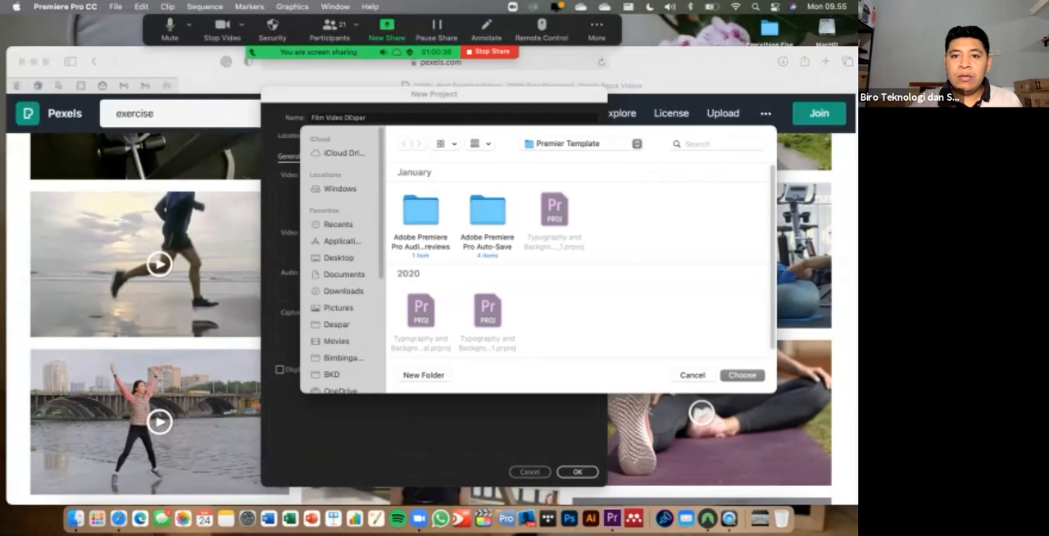
left_click(343, 275)
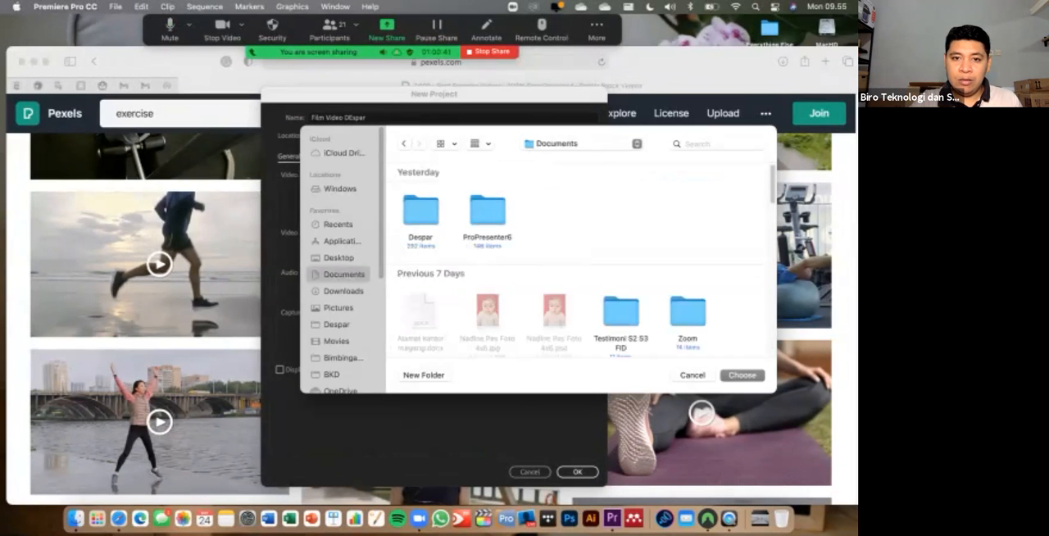
key("Return")
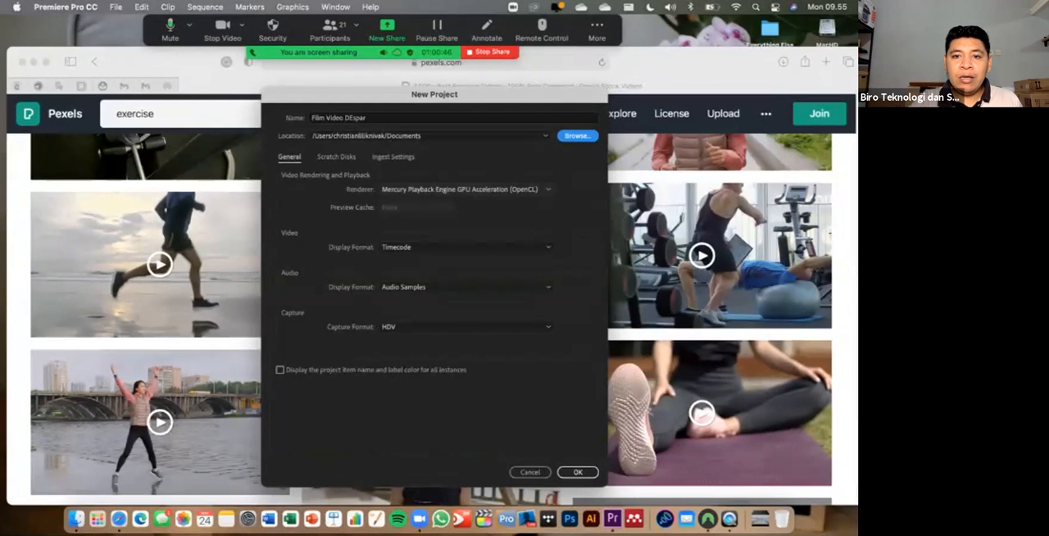
- Keep the Mercury Playback Engine GPU Acceleration (OpenCL) renderer and HDV capture format, review the scratch disk and ingest settings, and create the project
left_click(465, 190)
left_click(468, 201)
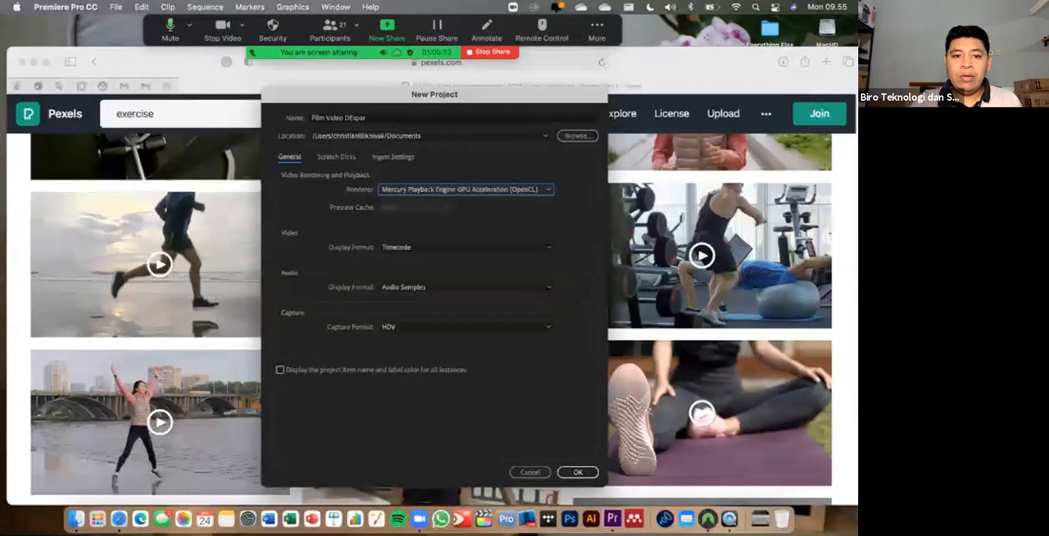
left_click(467, 327)
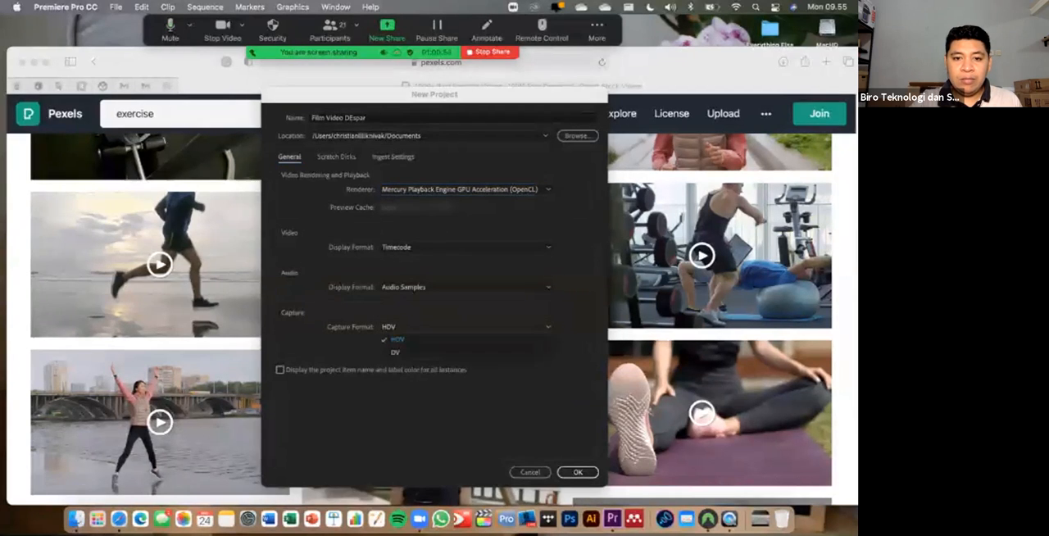
left_click(467, 340)
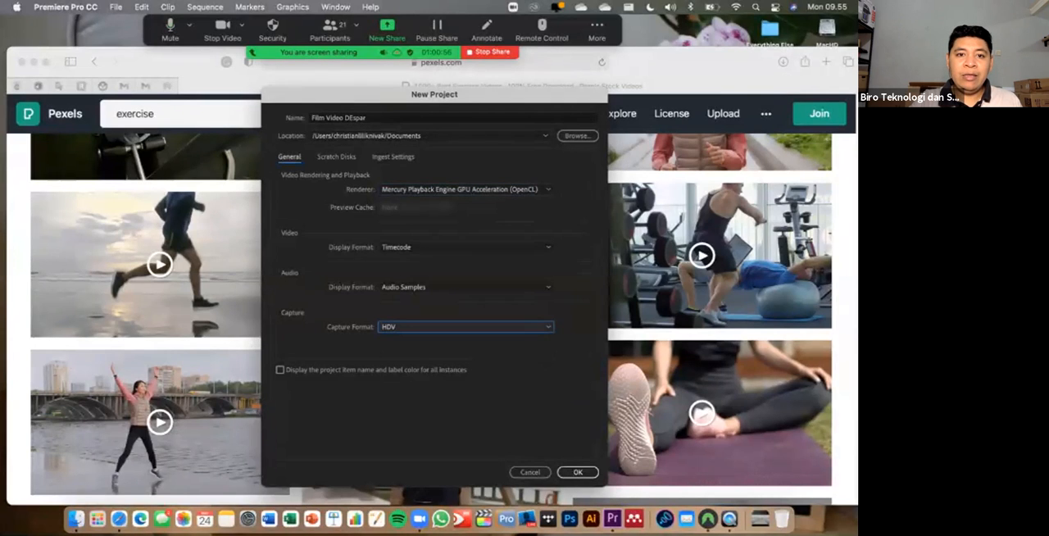
left_click(336, 156)
left_click(394, 156)
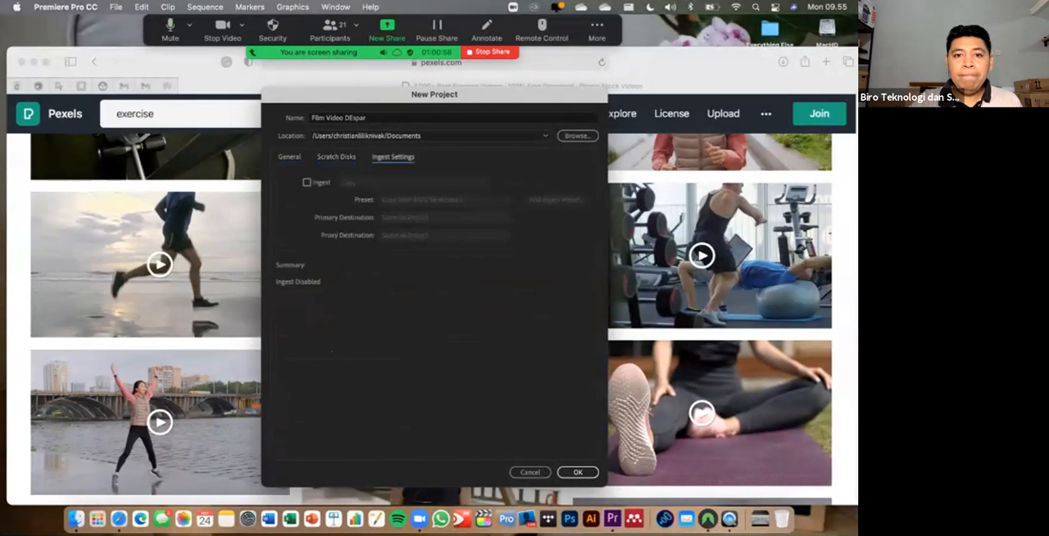
left_click(289, 156)
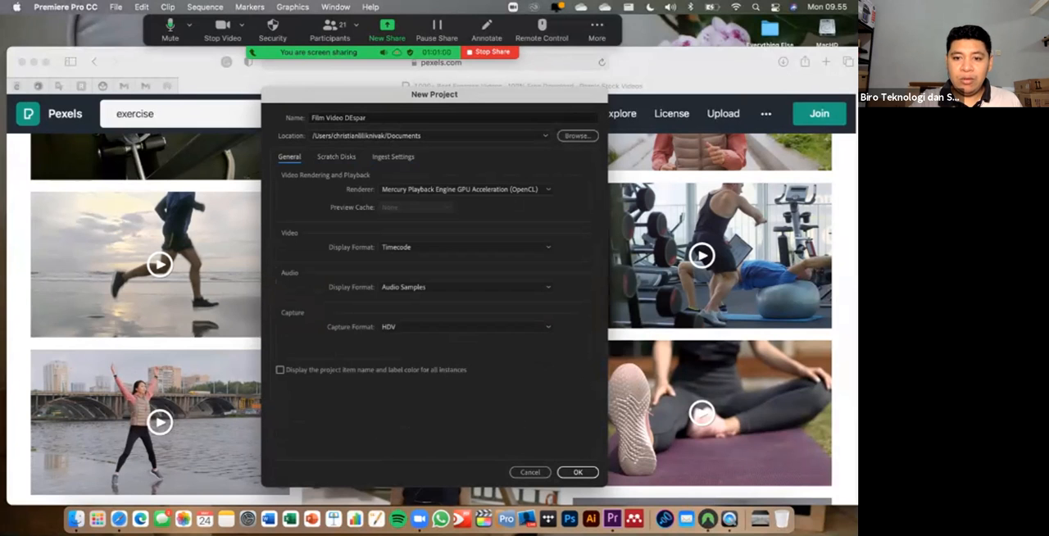
left_click(578, 472)
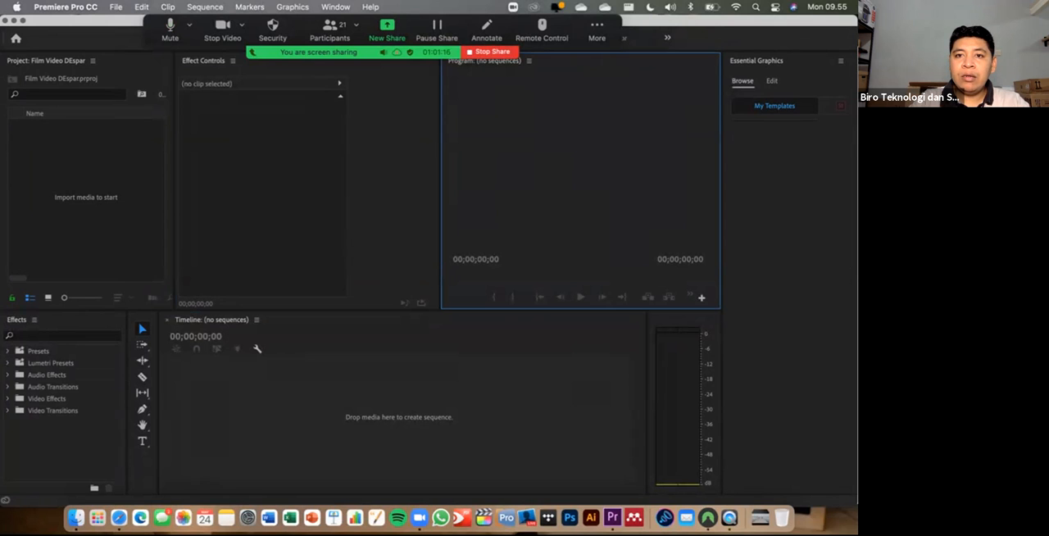
- Hide Zoom's floating meeting controls and close the Essential Graphics panel in Premiere Pro
left_click(596, 30)
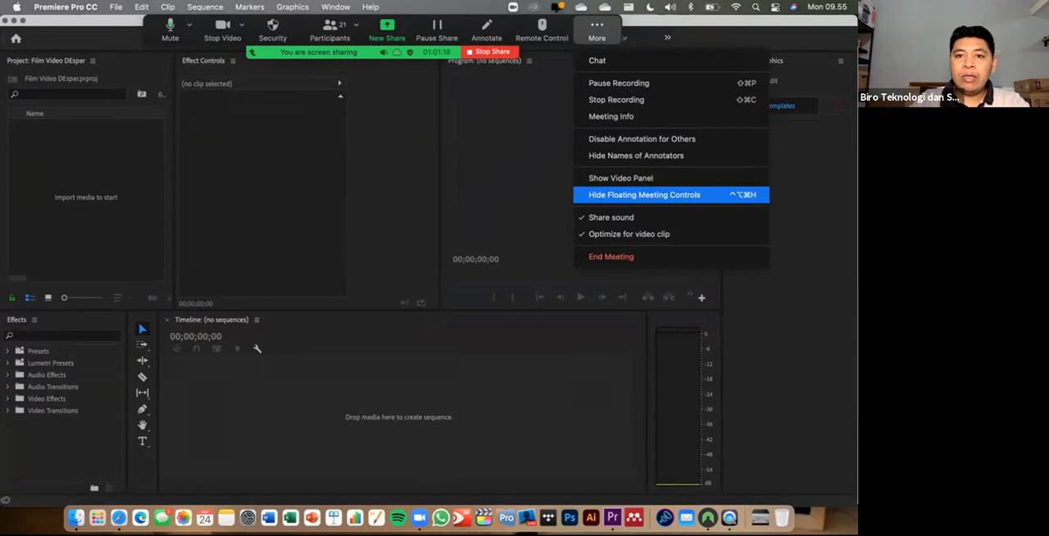
left_click(644, 195)
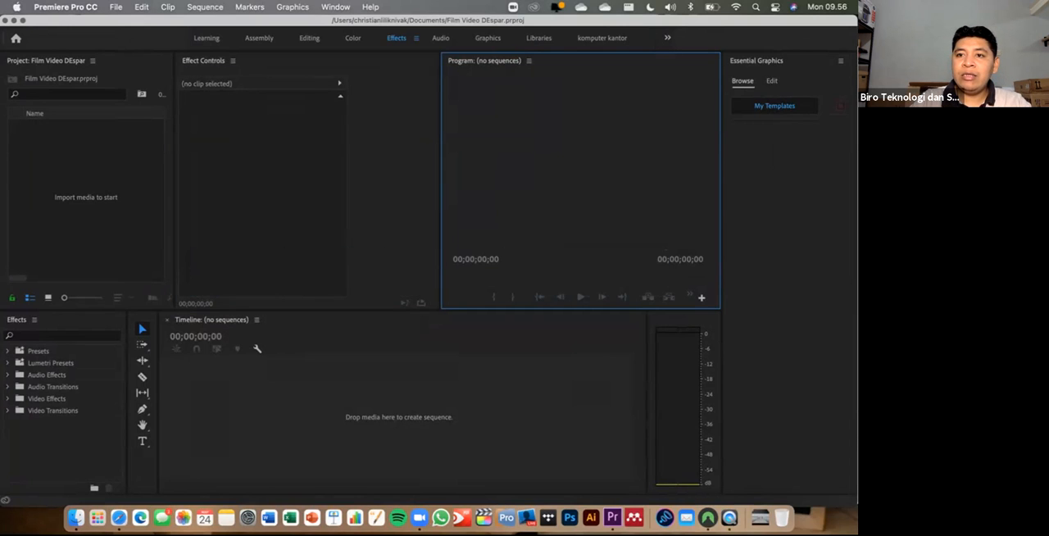
left_click(841, 60)
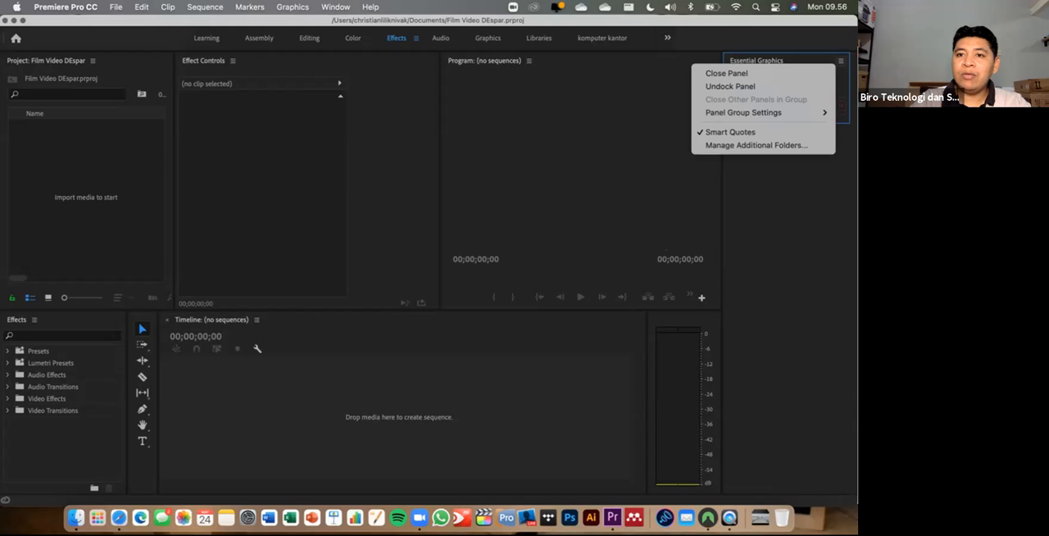
left_click(726, 73)
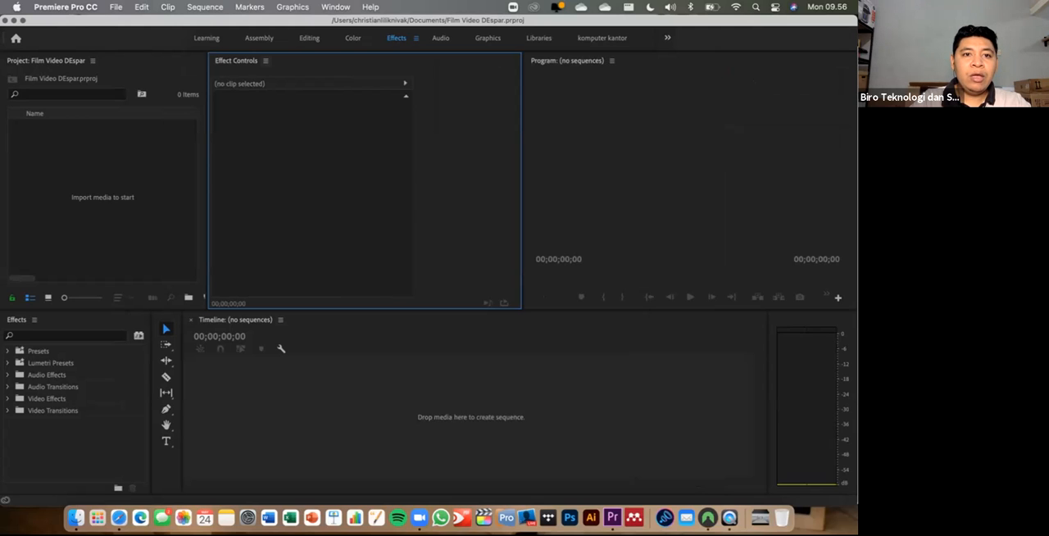
- Group the Effect Controls panel with the Project panel, widen the group and place Project ahead of Effect Controls
left_click_drag(47, 60, 59, 63)
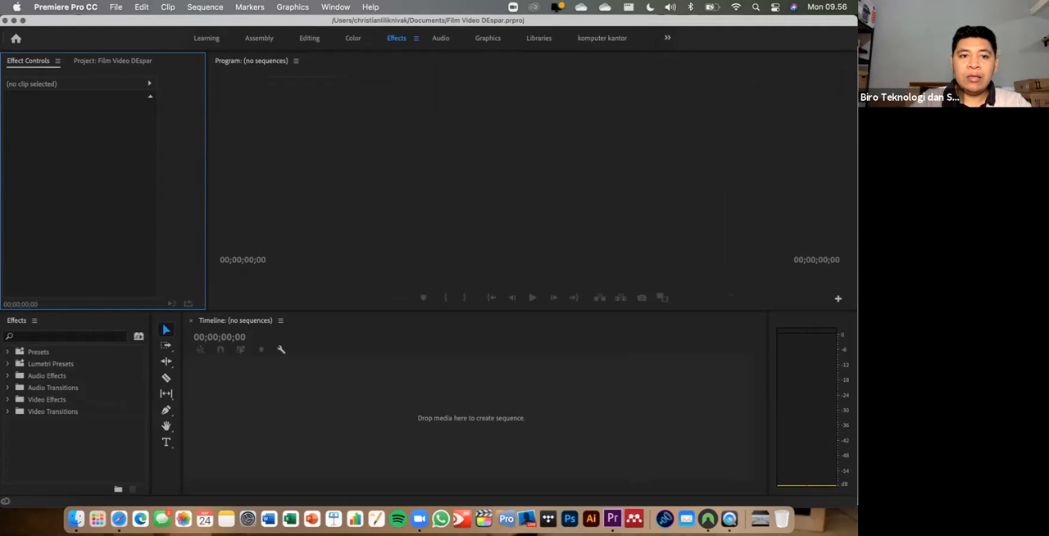
left_click_drag(207, 180, 300, 181)
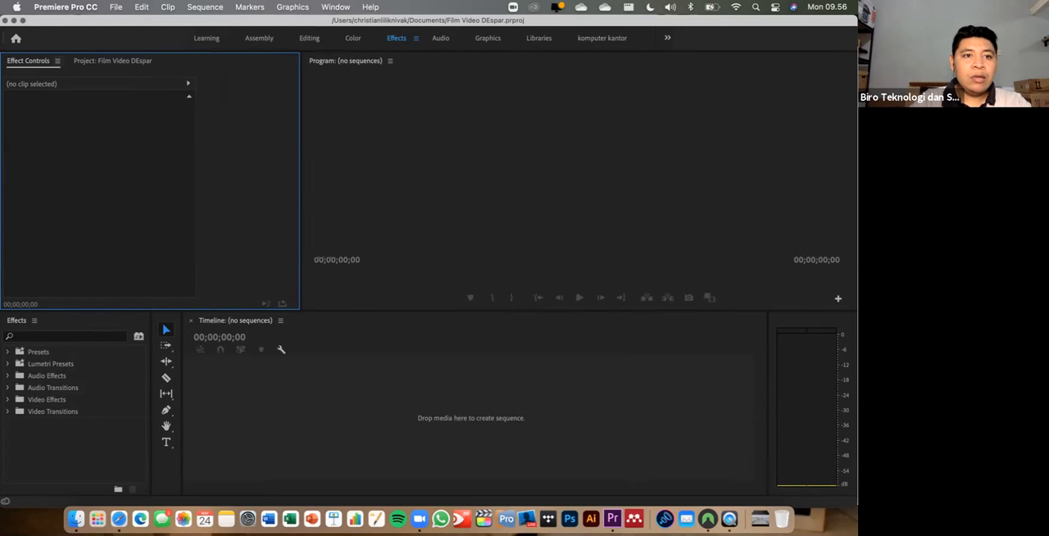
left_click_drag(112, 62, 46, 61)
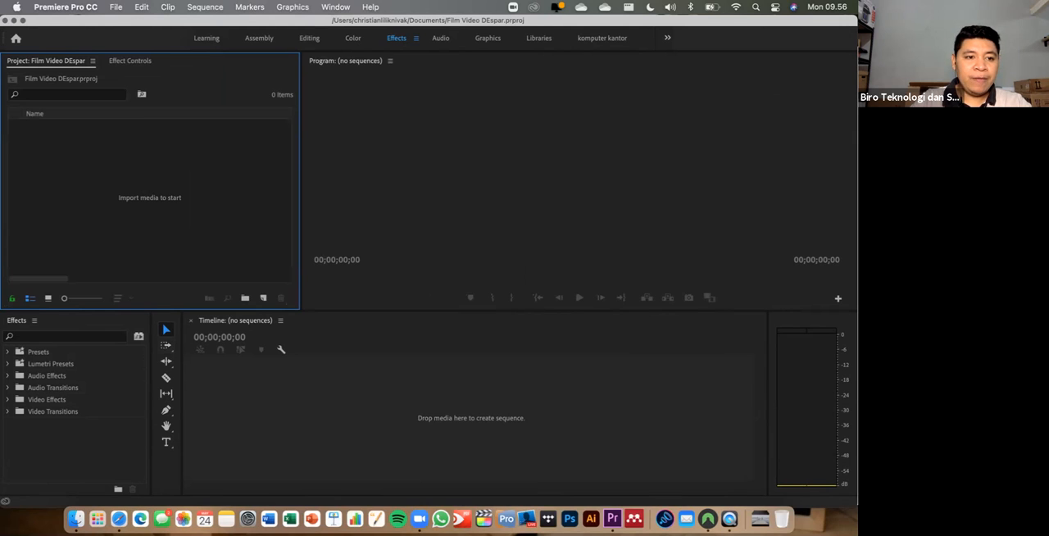
- Move the Effects panel into the same group between Project and Effect Controls, and bring the Project panel to the front
left_click(34, 320)
key("Escape")
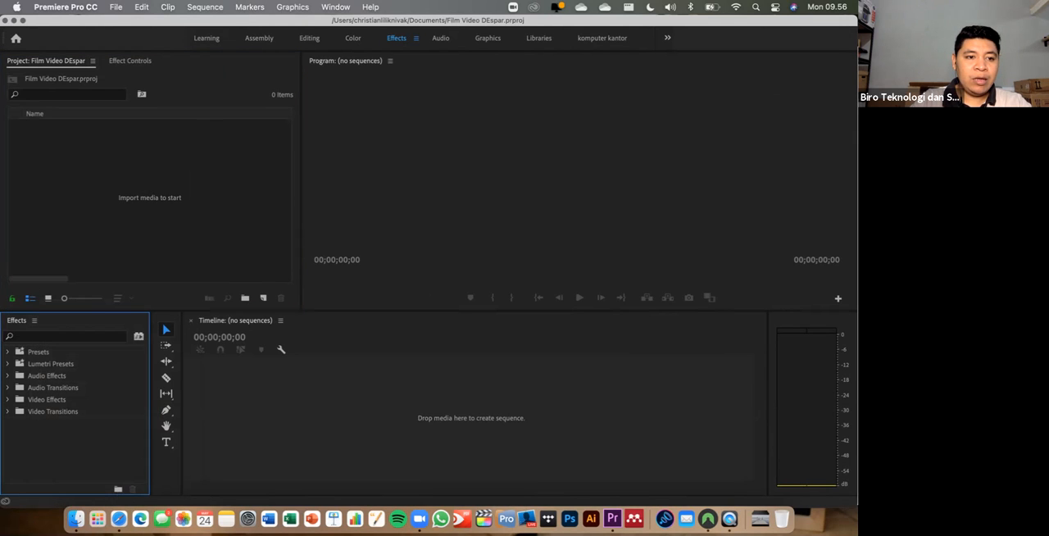
left_click_drag(17, 320, 156, 63)
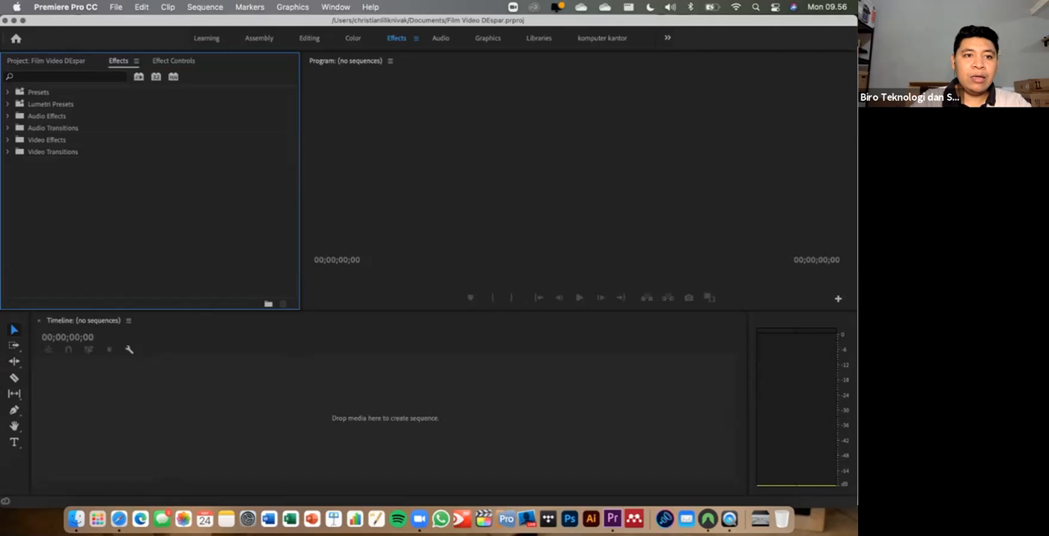
left_click(173, 62)
left_click(119, 62)
left_click(47, 62)
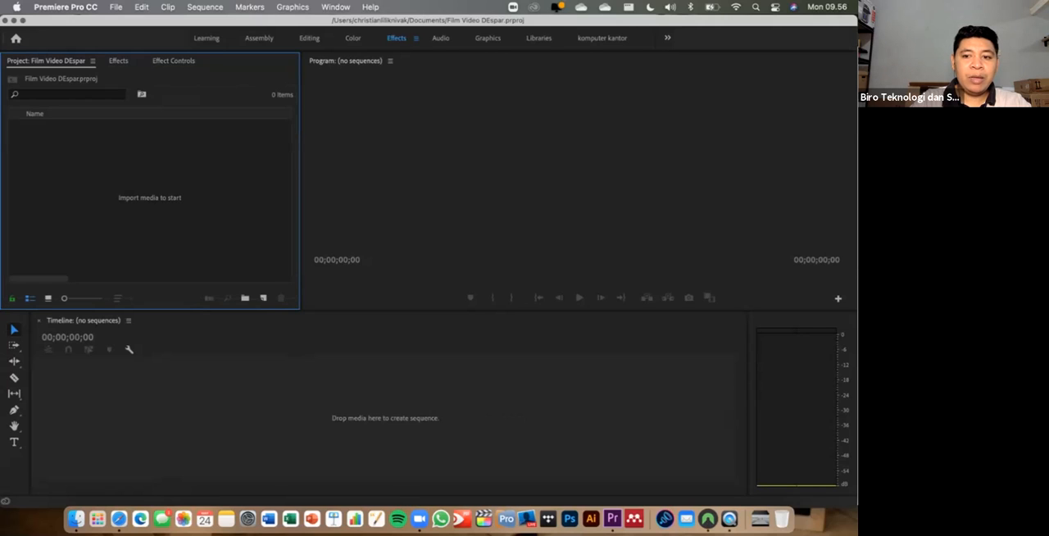
- Close the audio meters panel beside the timeline so the timeline spans the freed width
right_click(836, 399)
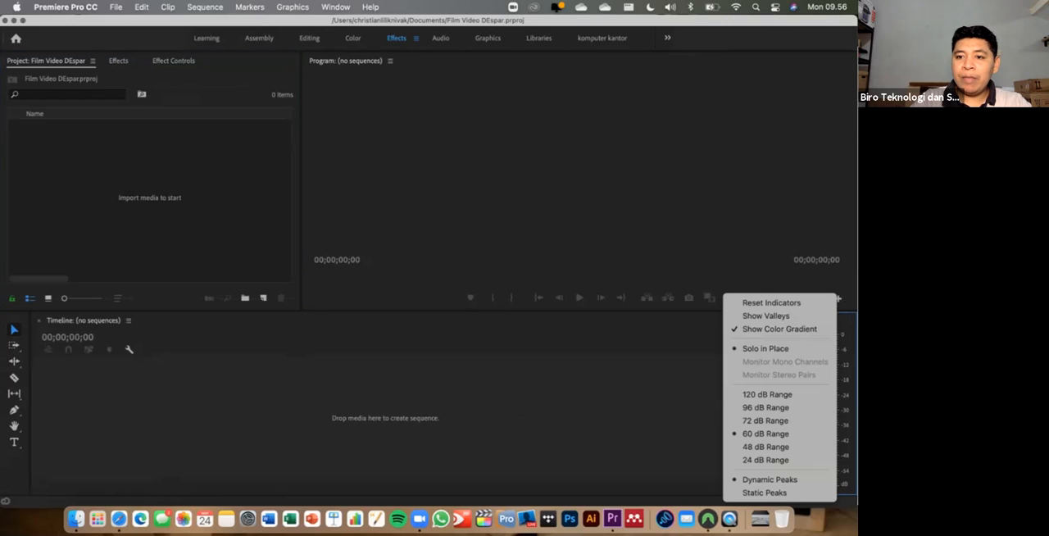
key("Escape")
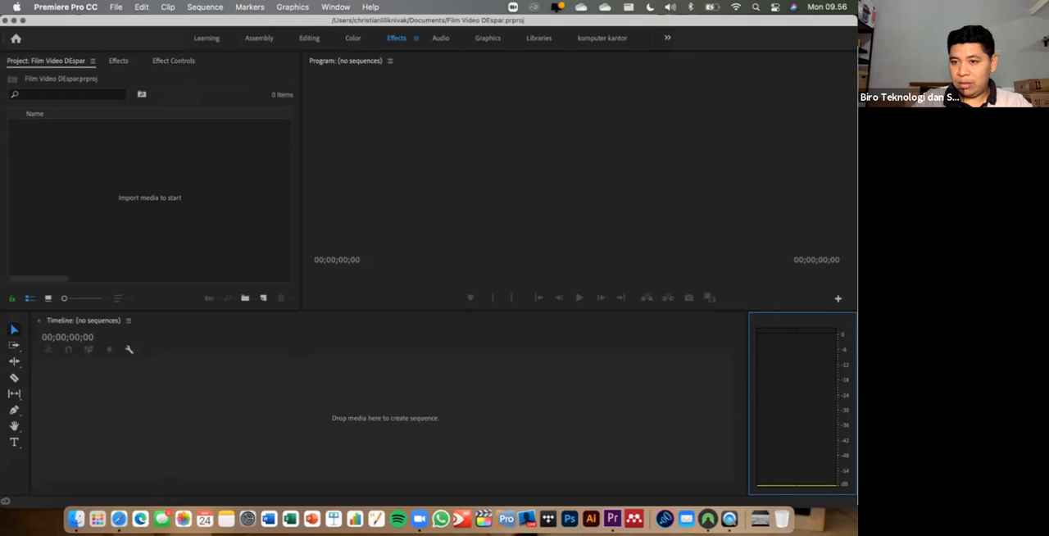
right_click(816, 318)
left_click(708, 329)
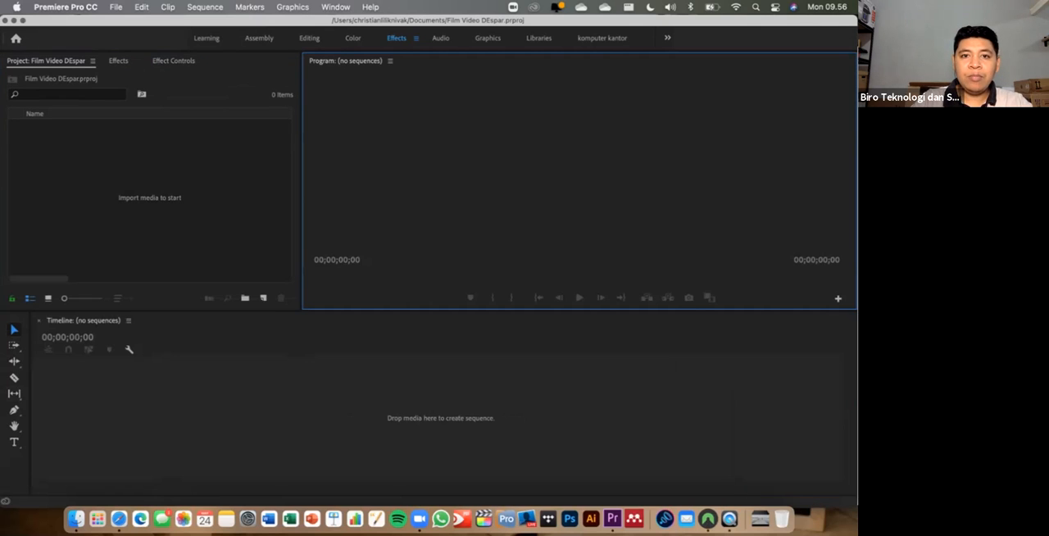
- Save the current panel layout as a new workspace named "workspace layar kecil"
left_click(335, 7)
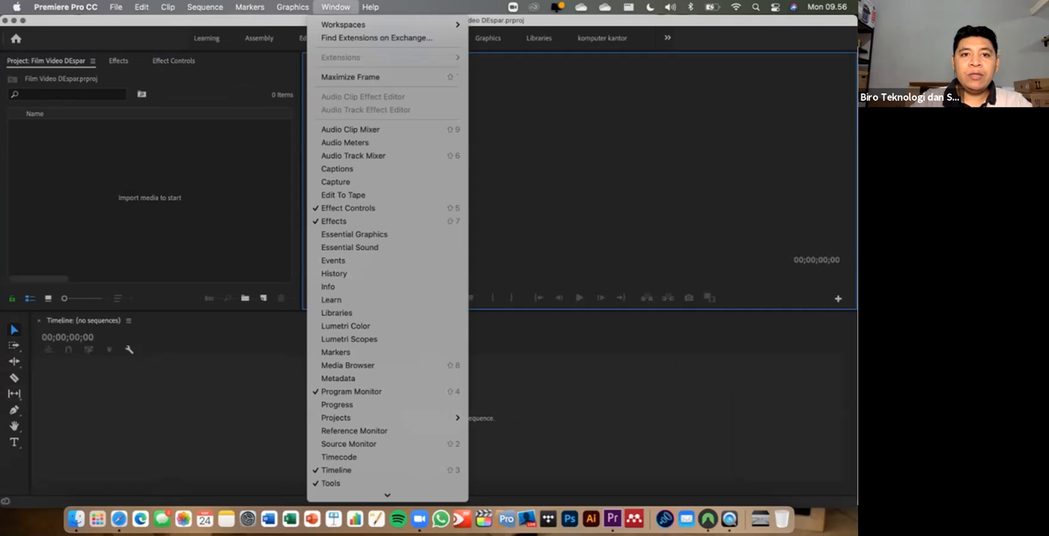
mouse_move(342, 24)
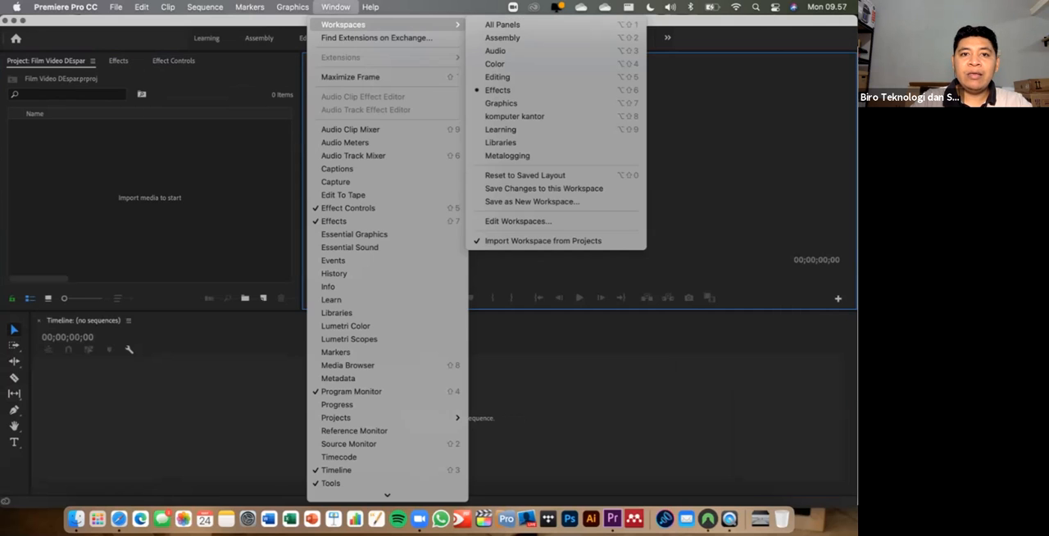
key("Escape")
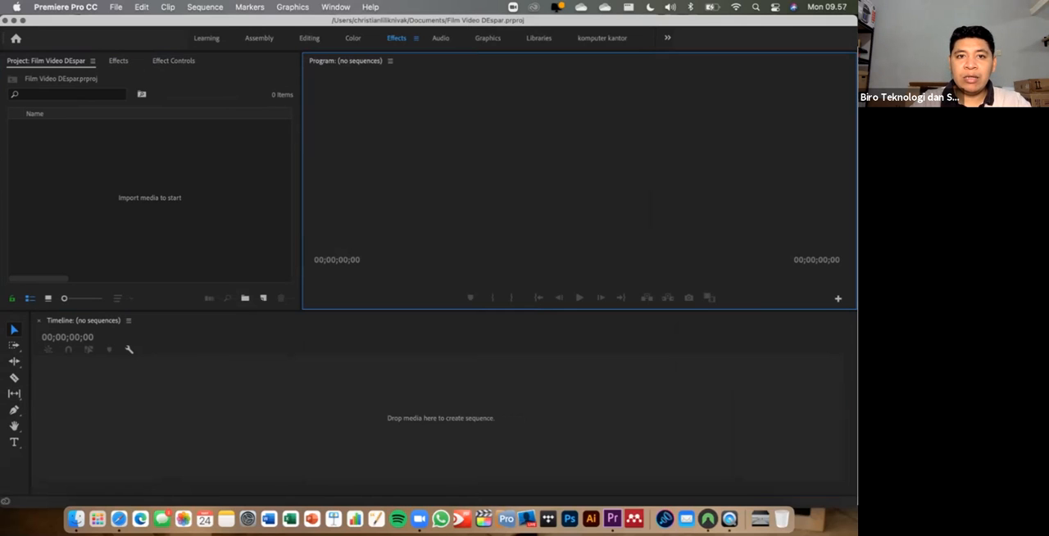
left_click(335, 7)
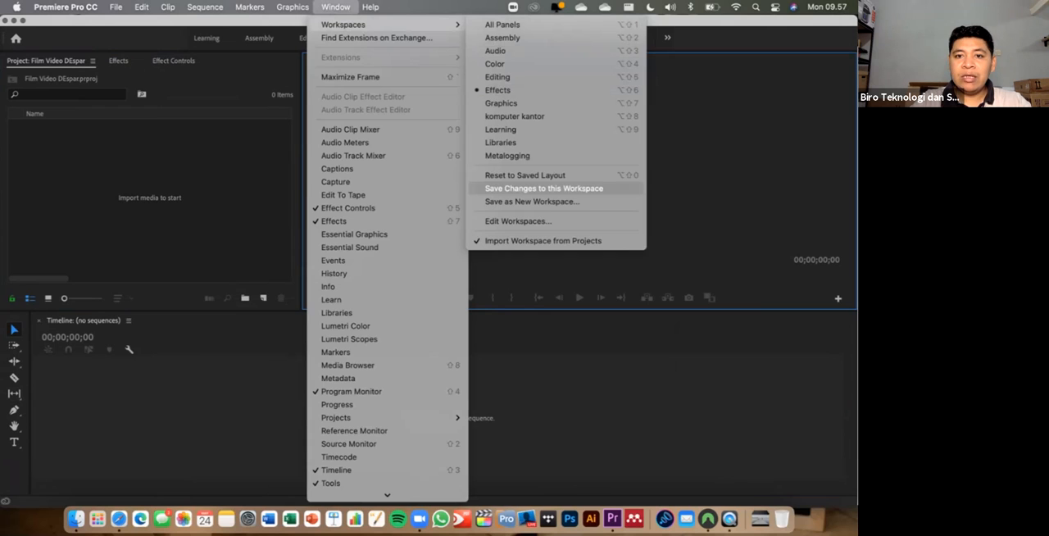
key("Return")
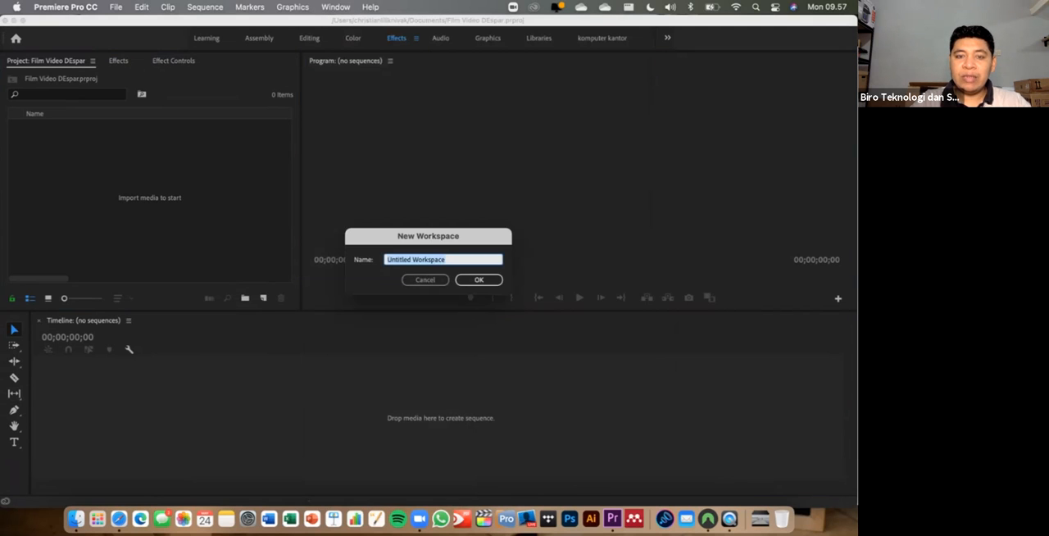
type("w")
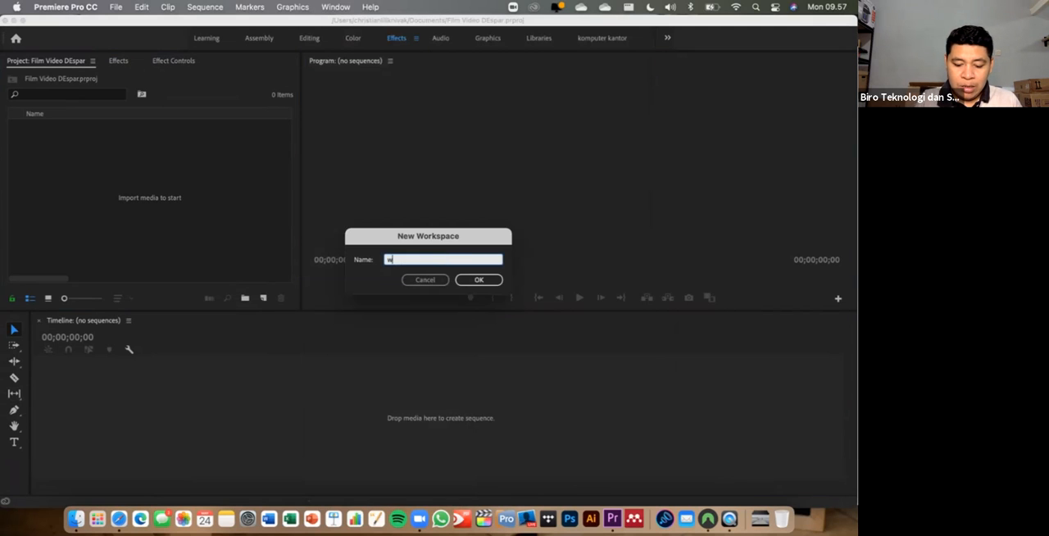
type("orkspabe ")
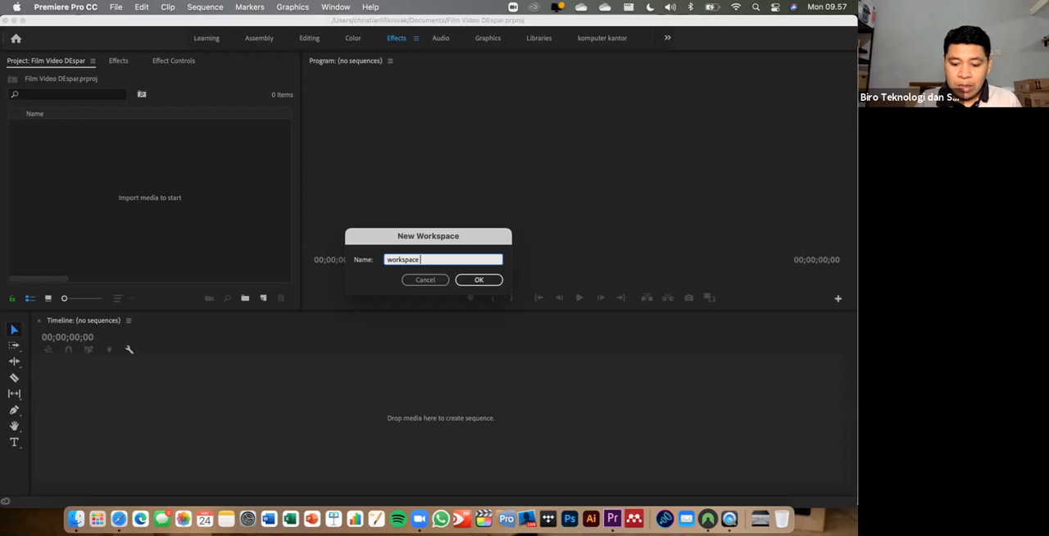
type("layar kecil")
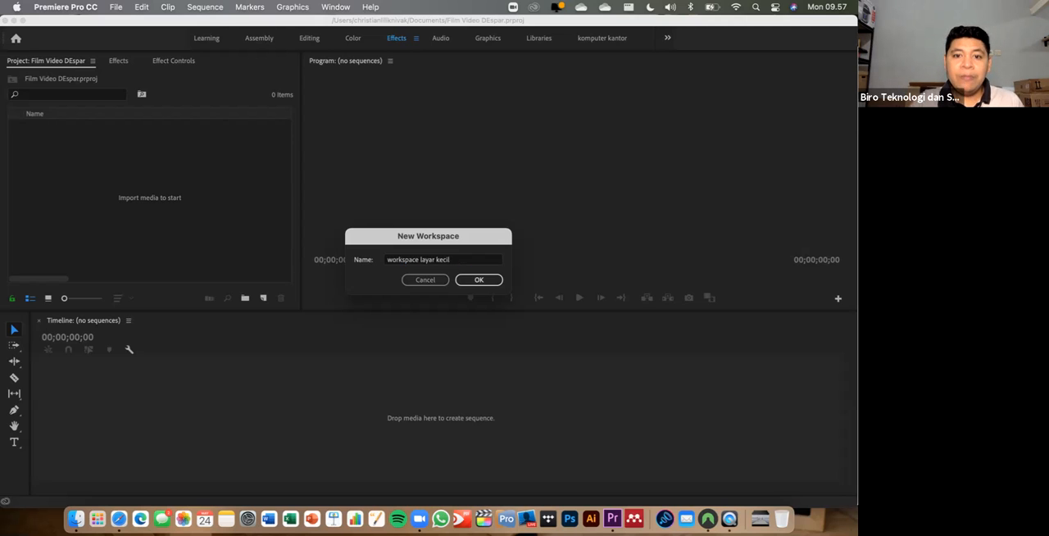
key("Return")
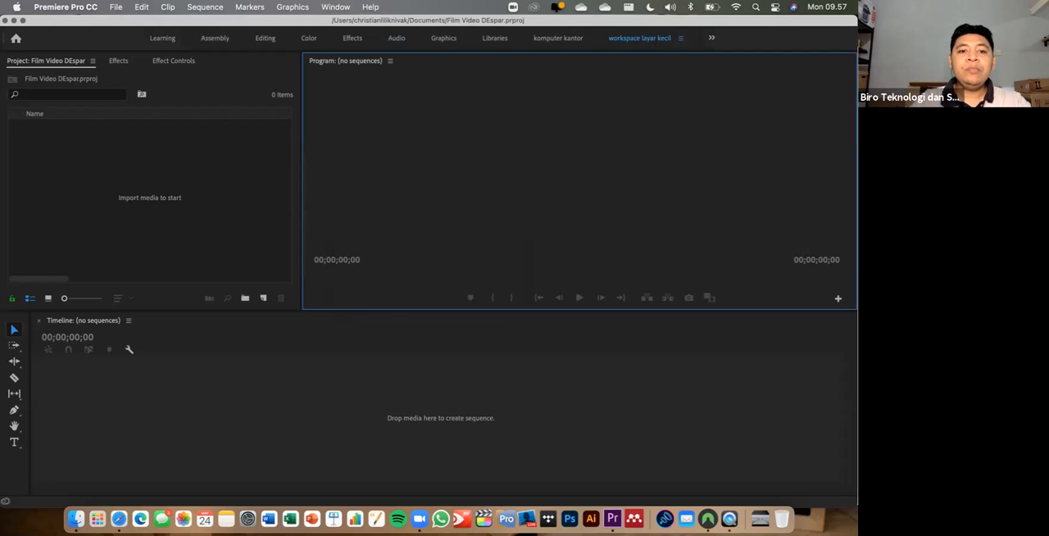
left_click(393, 397)
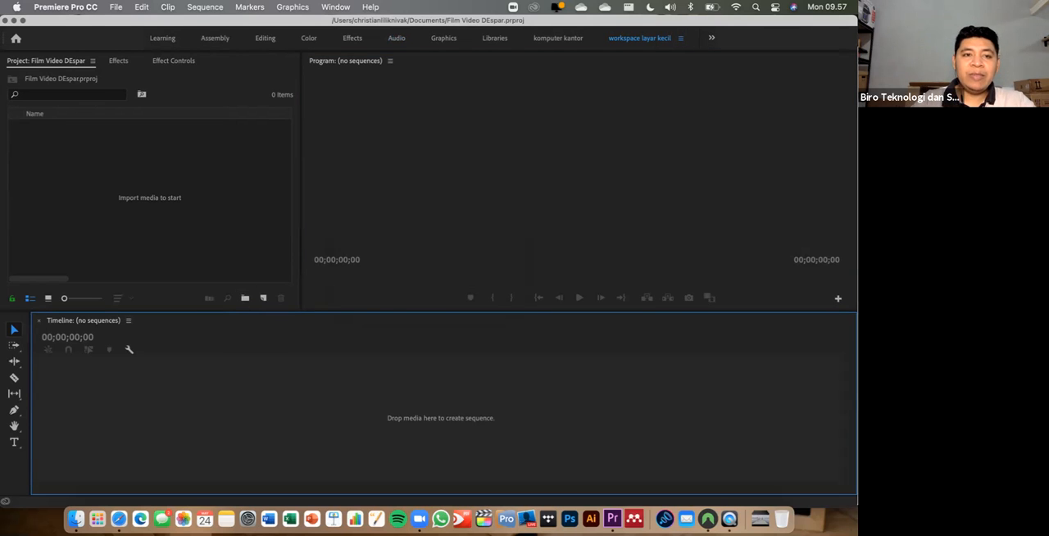
left_click(565, 180)
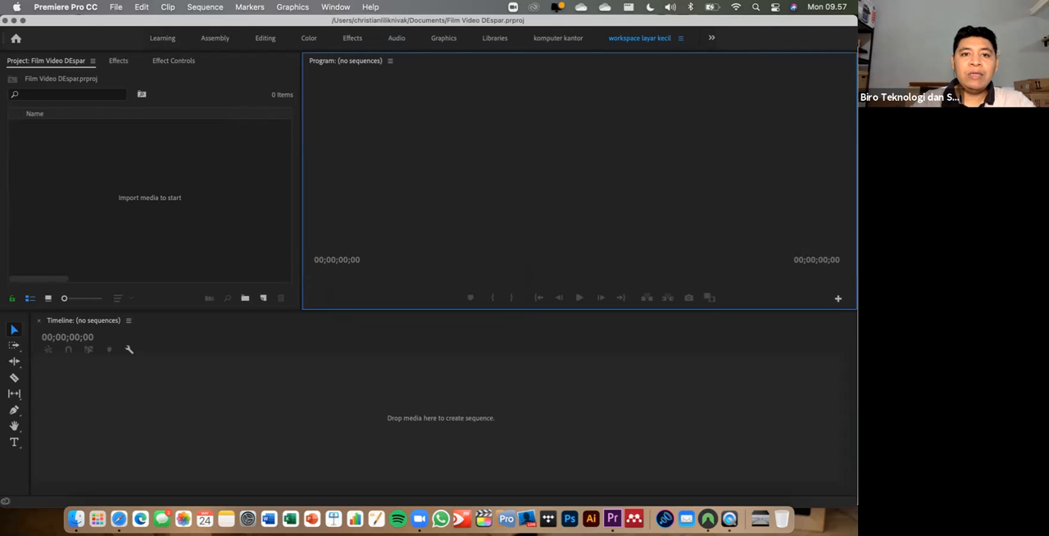
left_click(442, 399)
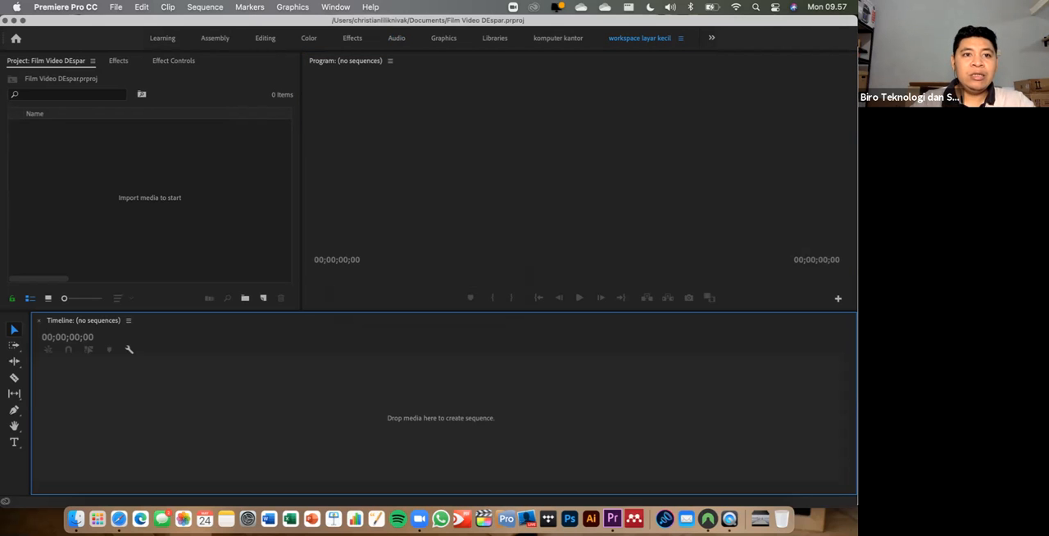
left_click(116, 7)
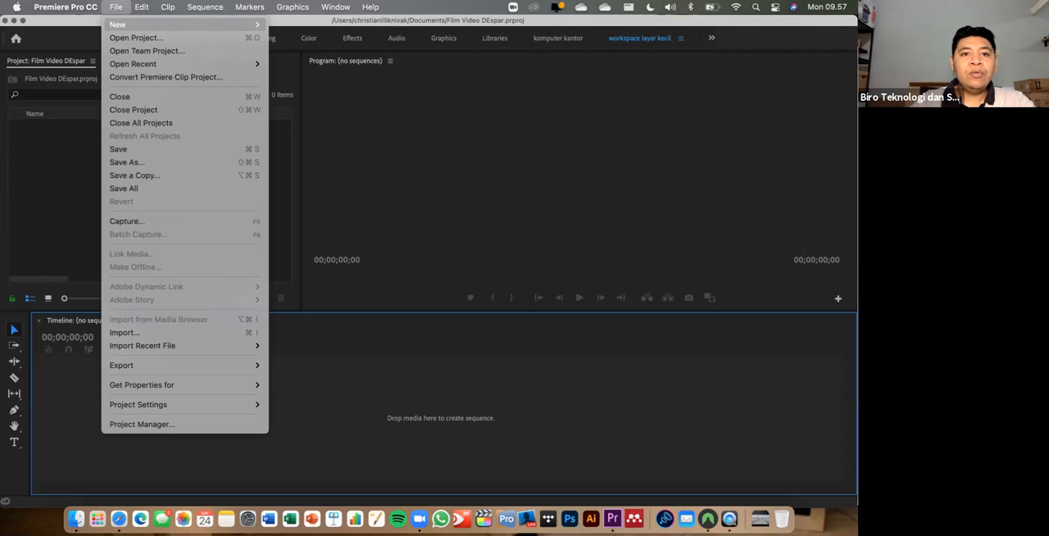
mouse_move(164, 24)
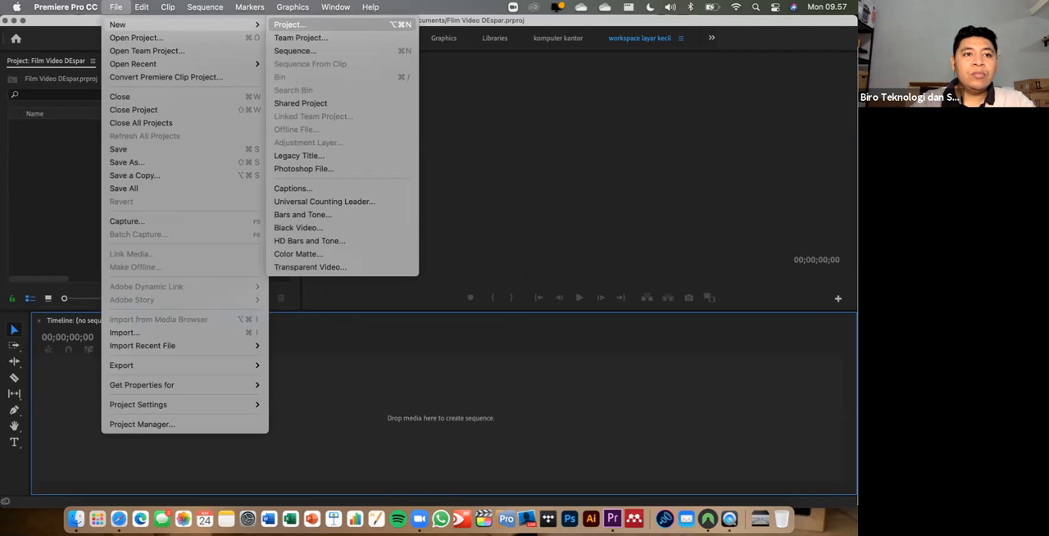
left_click(137, 37)
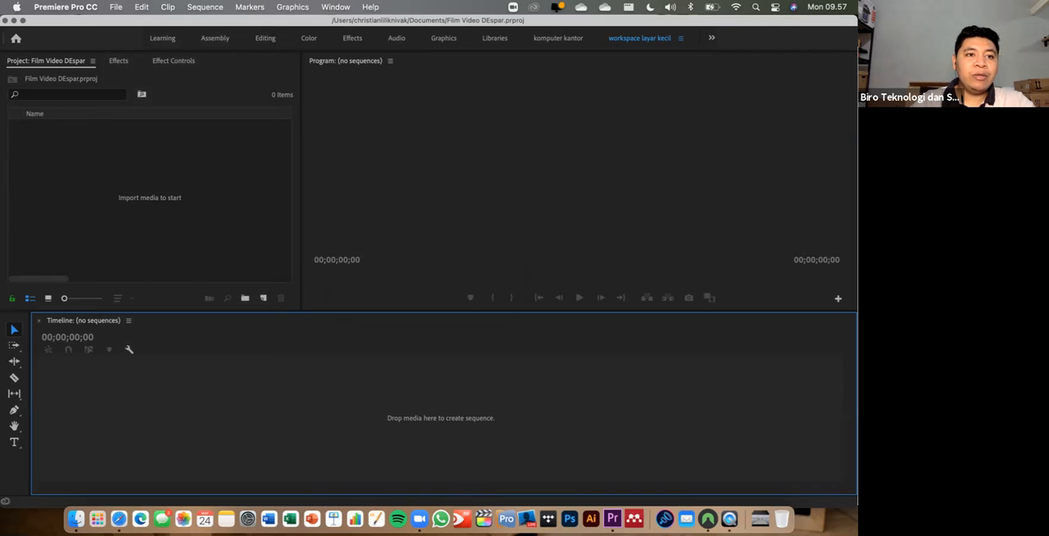
- Start a new sequence and look through the list of available sequence presets
left_click(115, 7)
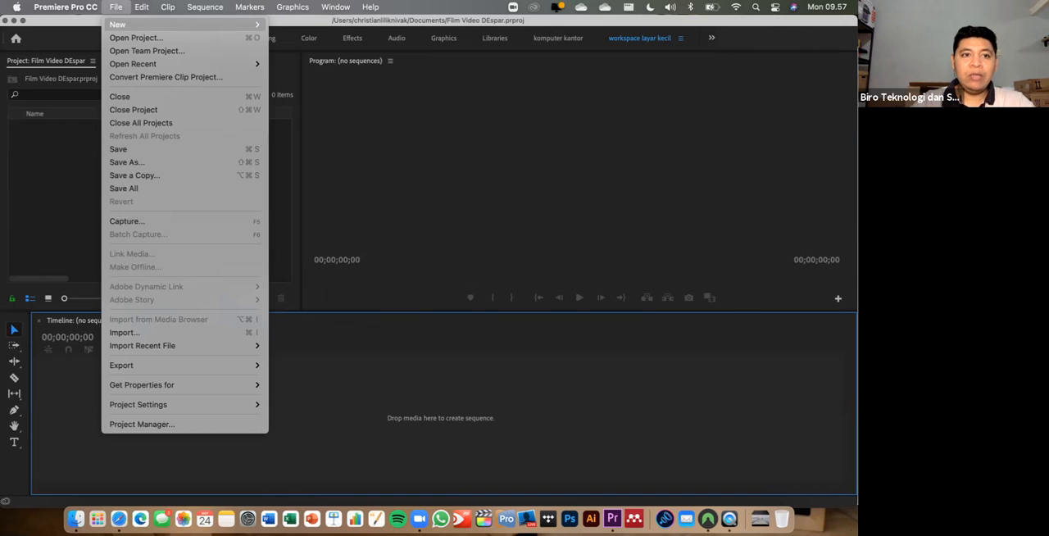
mouse_move(117, 25)
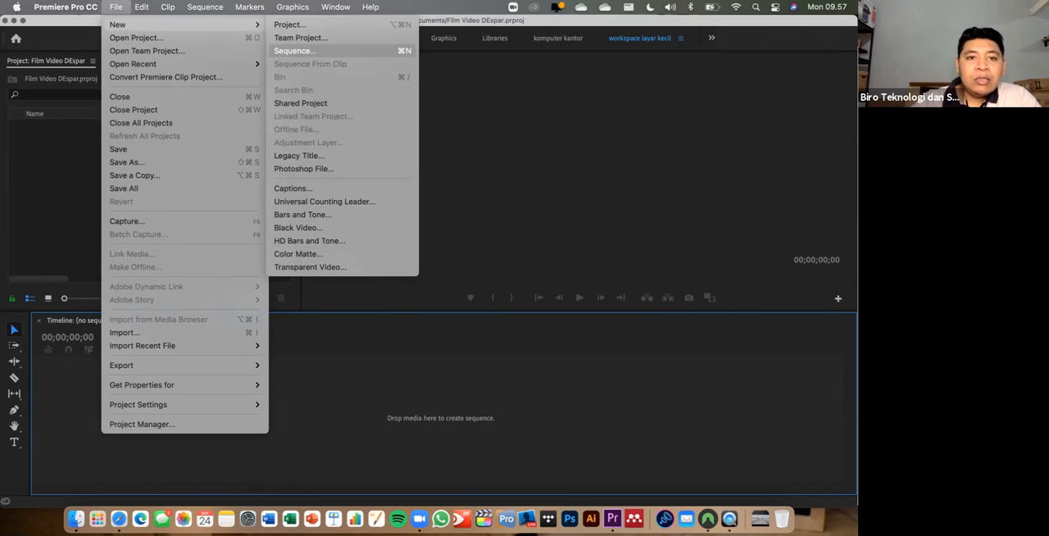
left_click(295, 51)
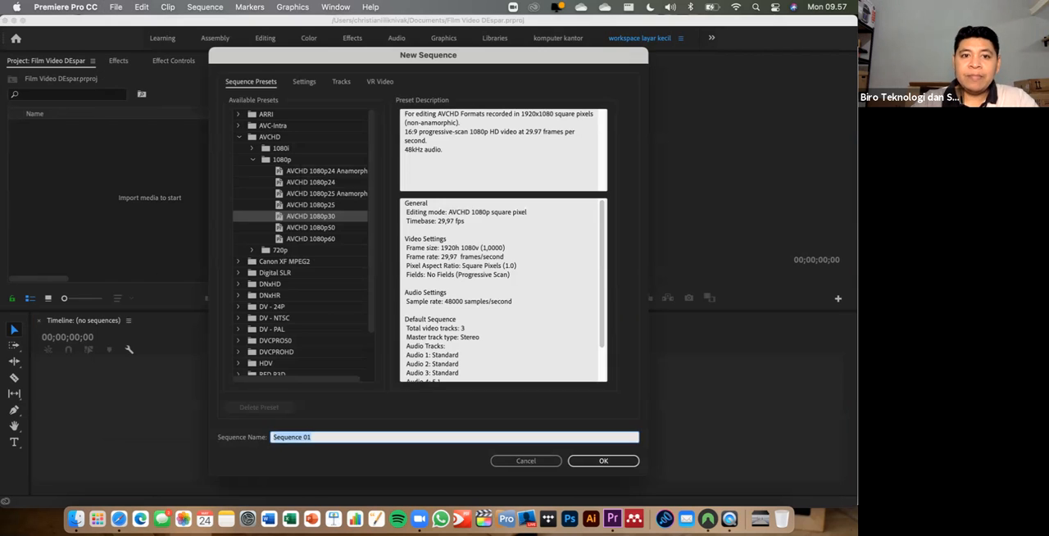
mouse_move(371, 222)
left_mouse_down()
mouse_move(371, 233)
mouse_move(371, 221)
left_mouse_up()
left_click_drag(428, 55, 444, 71)
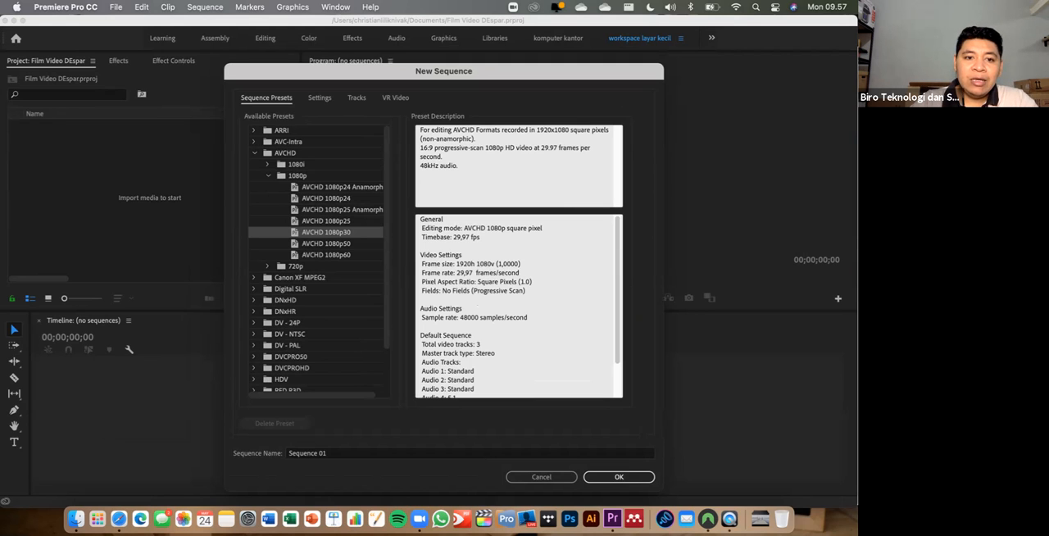
scroll(319, 259, "down", 1)
scroll(319, 258, "down", 2)
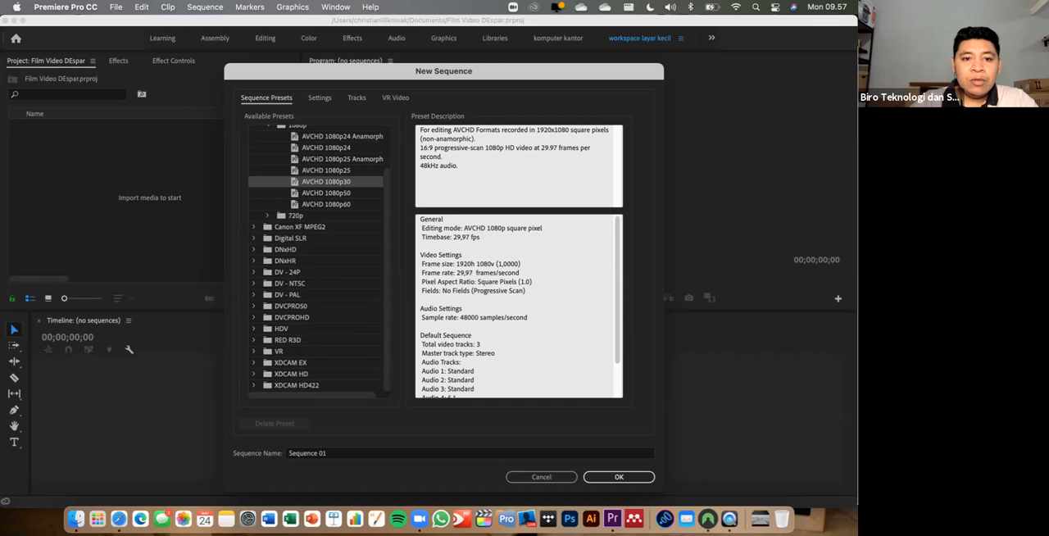
scroll(319, 259, "up", 3)
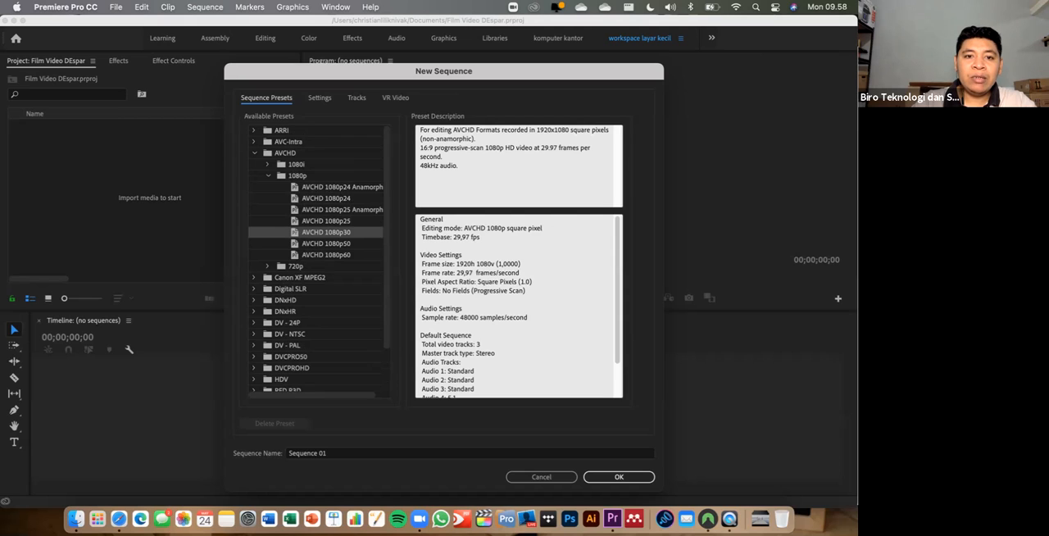
- Compare the descriptions of the AVCHD 1080p24 and AVCHD 1080p30 sequence presets, especially their frame rates
left_click(326, 198)
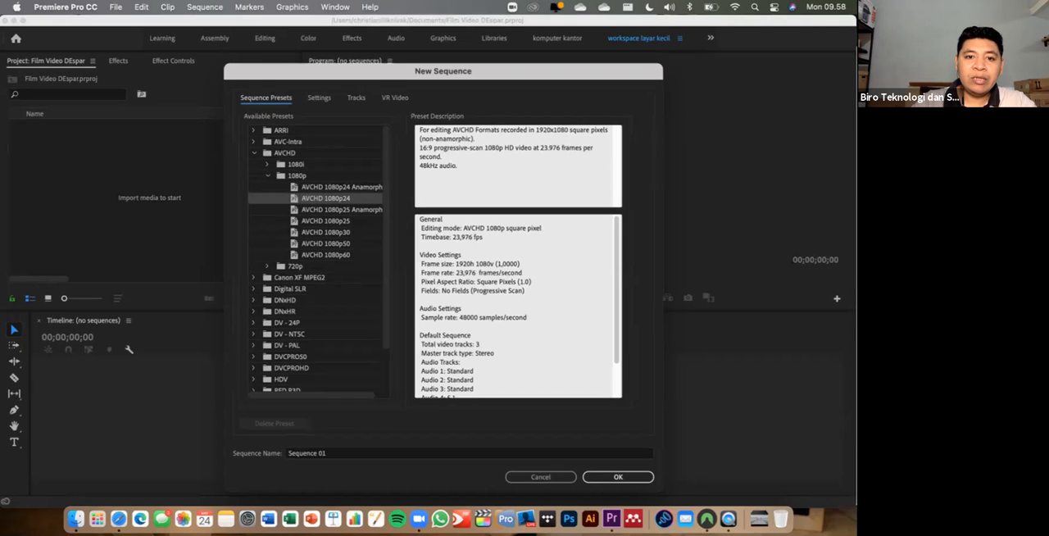
left_click(327, 233)
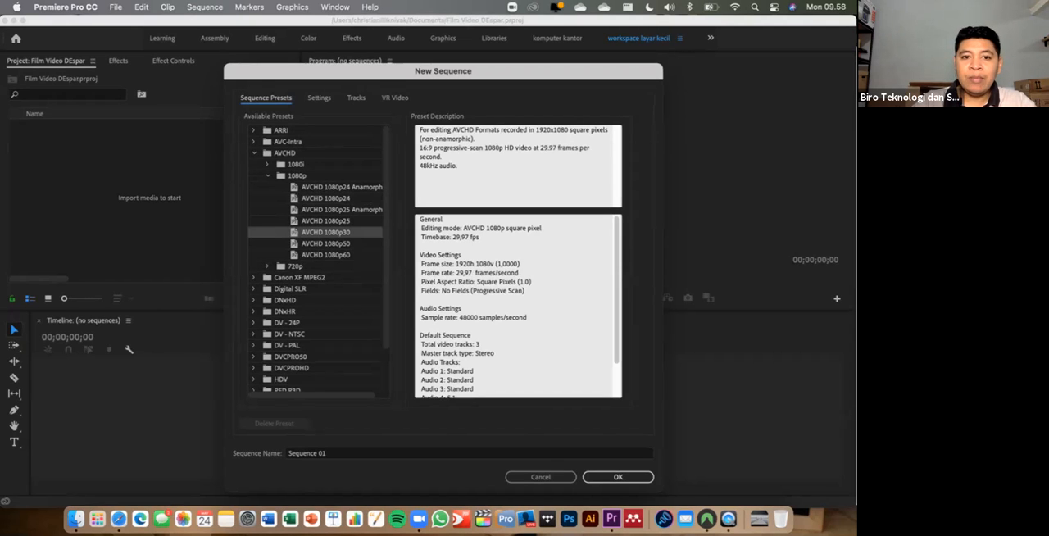
left_click(327, 198)
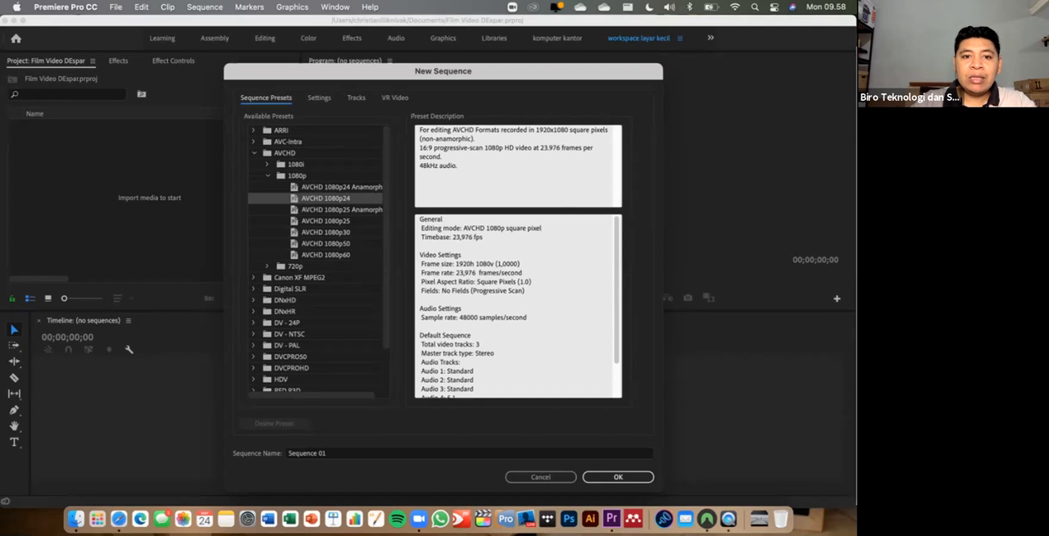
left_click(326, 233)
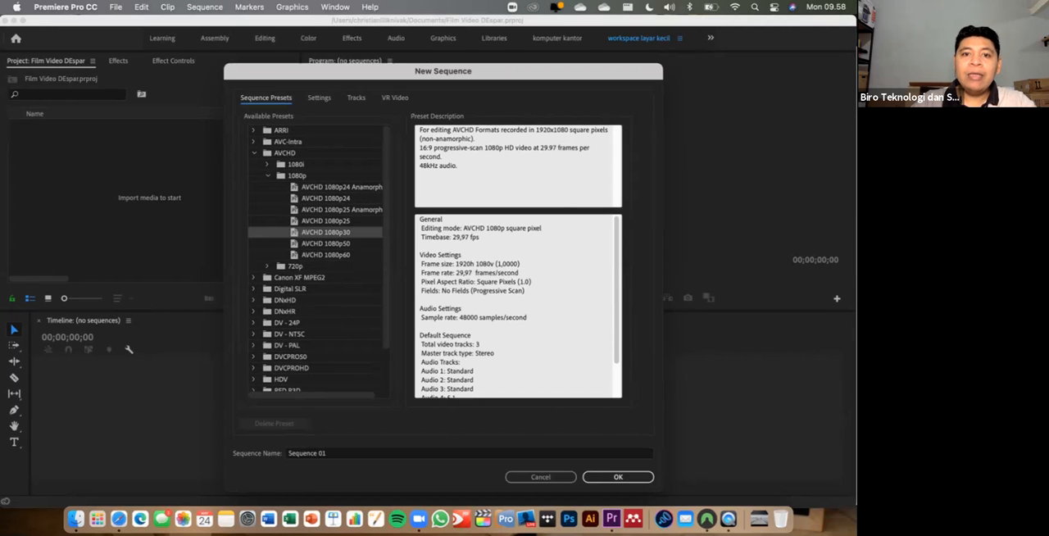
left_click(326, 198)
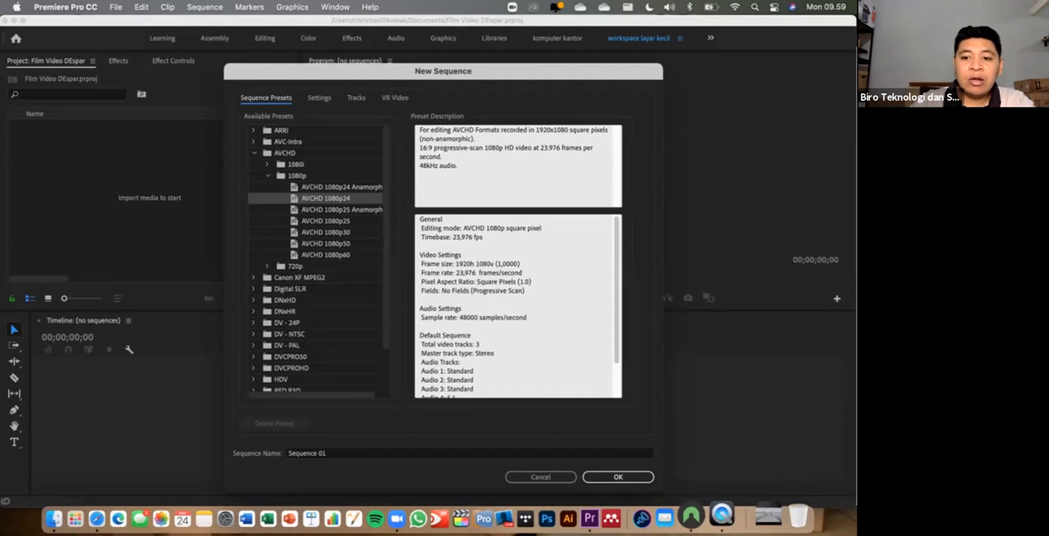
left_click(755, 512)
left_click(755, 513)
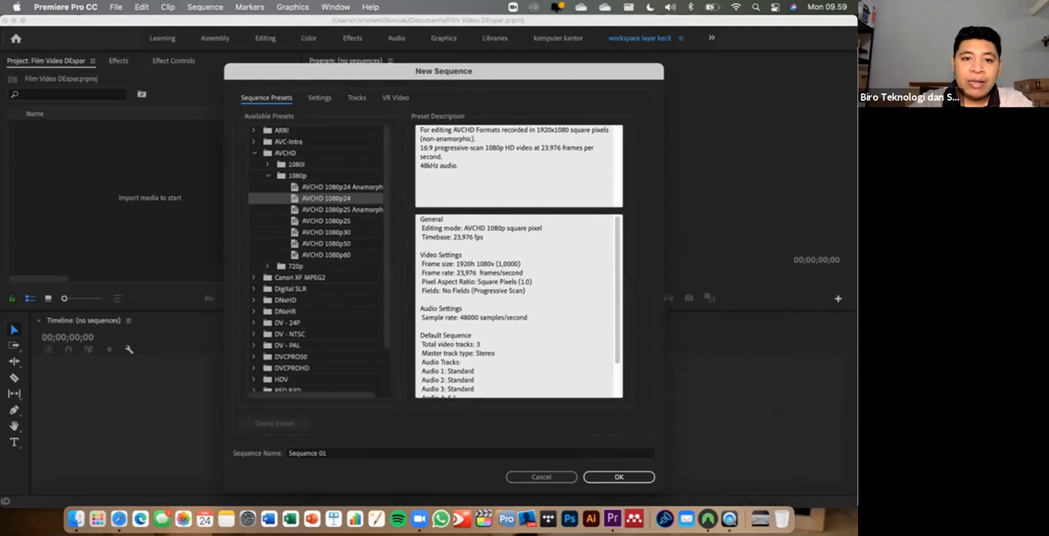
- Select the AVCHD 1080p30 preset for the sequence and review its timebase, description and the other preset folders
left_click(326, 233)
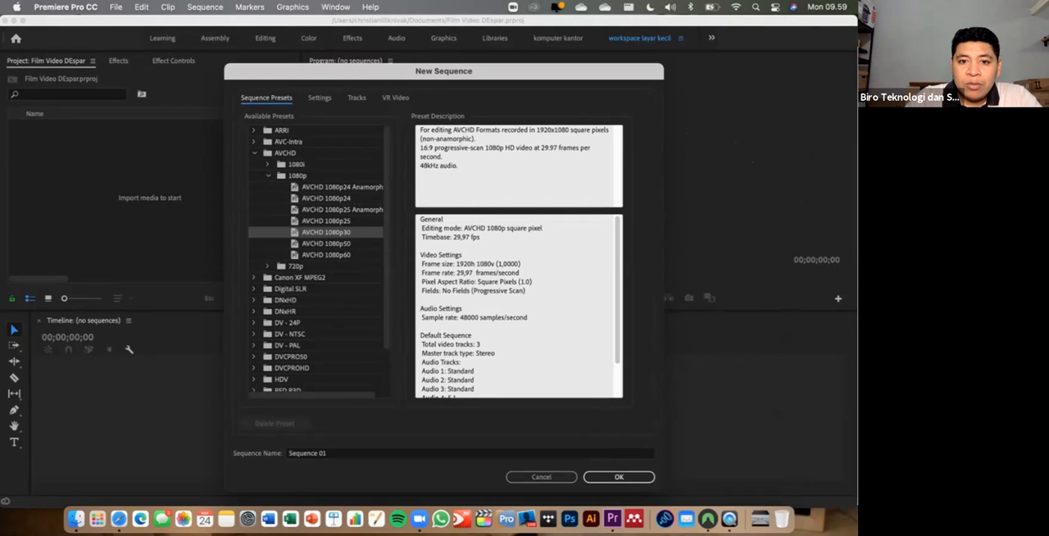
left_click(456, 237)
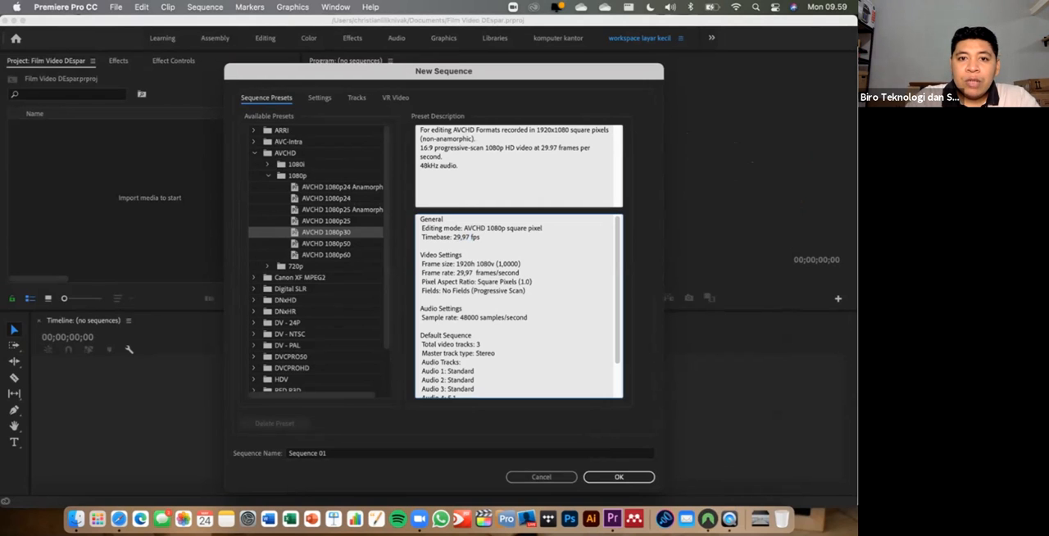
left_click_drag(419, 147, 493, 148)
left_click(494, 148)
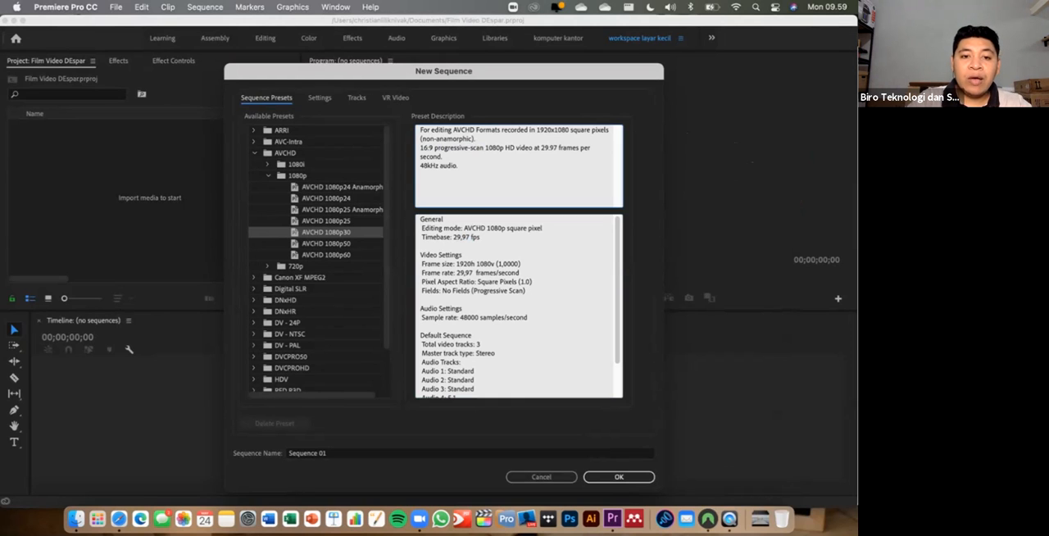
scroll(316, 261, "down", 3)
scroll(315, 260, "up", 3)
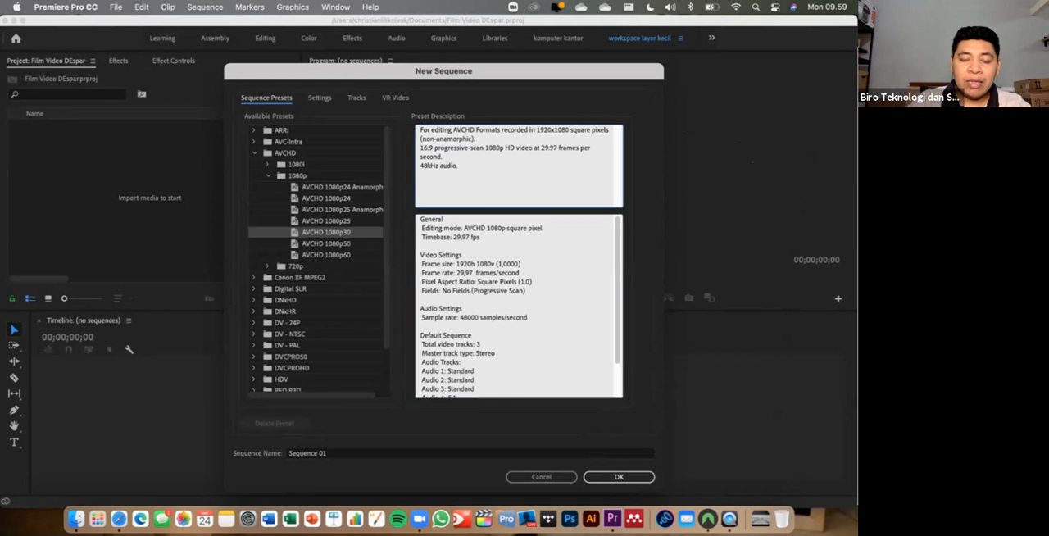
scroll(315, 260, "down", 3)
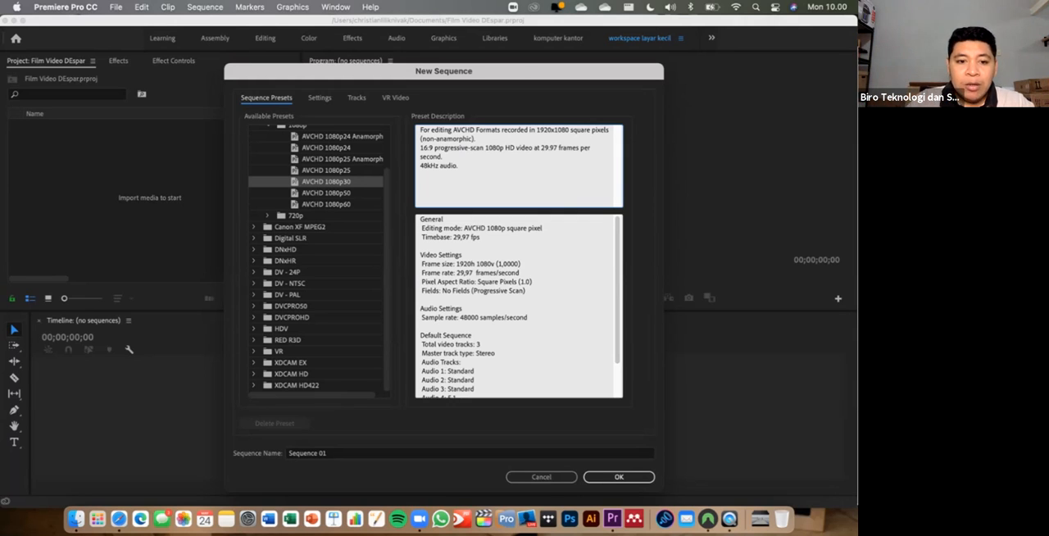
- Create the sequence with the AVCHD 1080p30 preset, keeping the name Sequence 01
left_click_drag(338, 453, 287, 453)
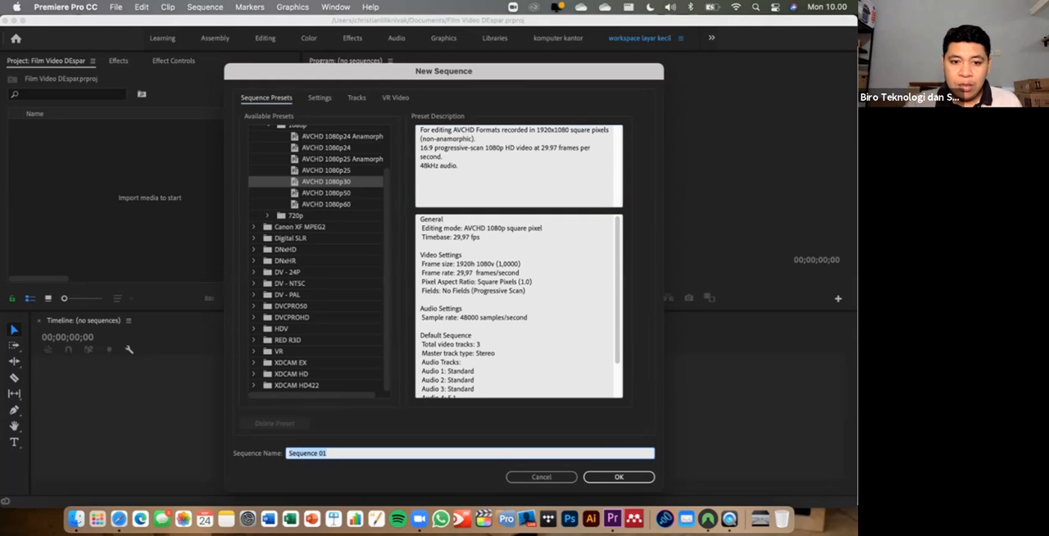
left_click(328, 453)
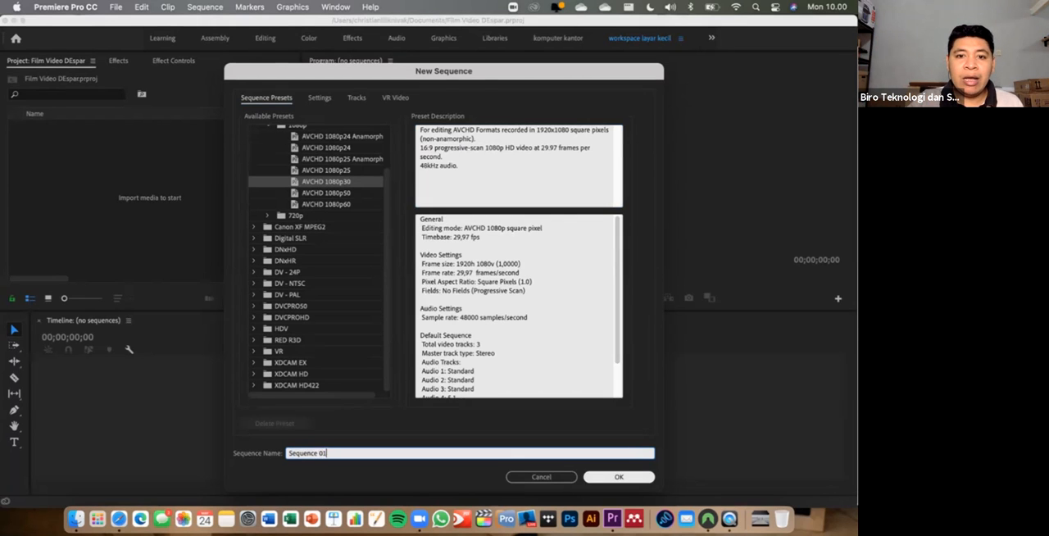
left_click(619, 477)
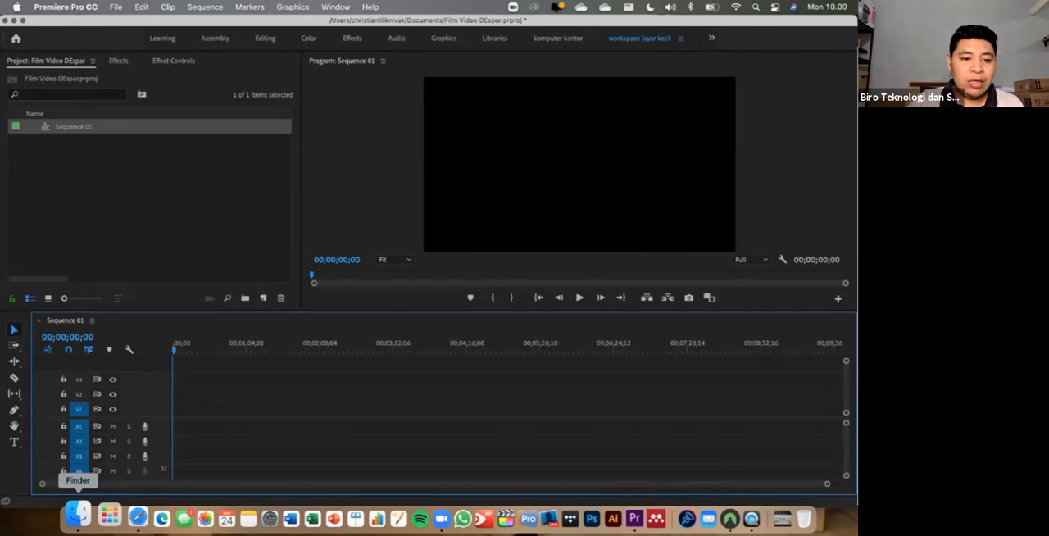
- Import the nine video clips downloaded today from Finder's Downloads folder into the Premiere Pro project
left_click(75, 518)
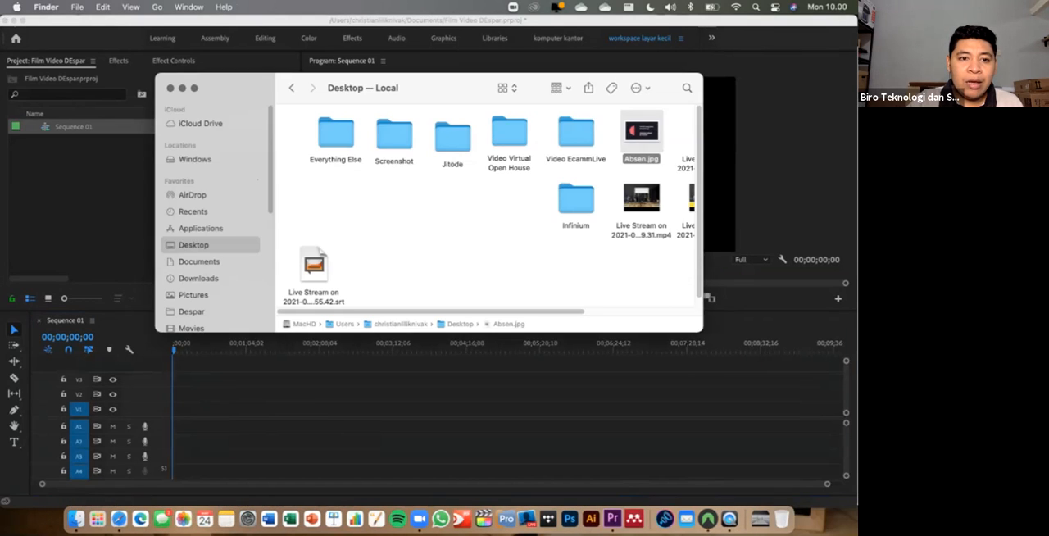
left_click(198, 279)
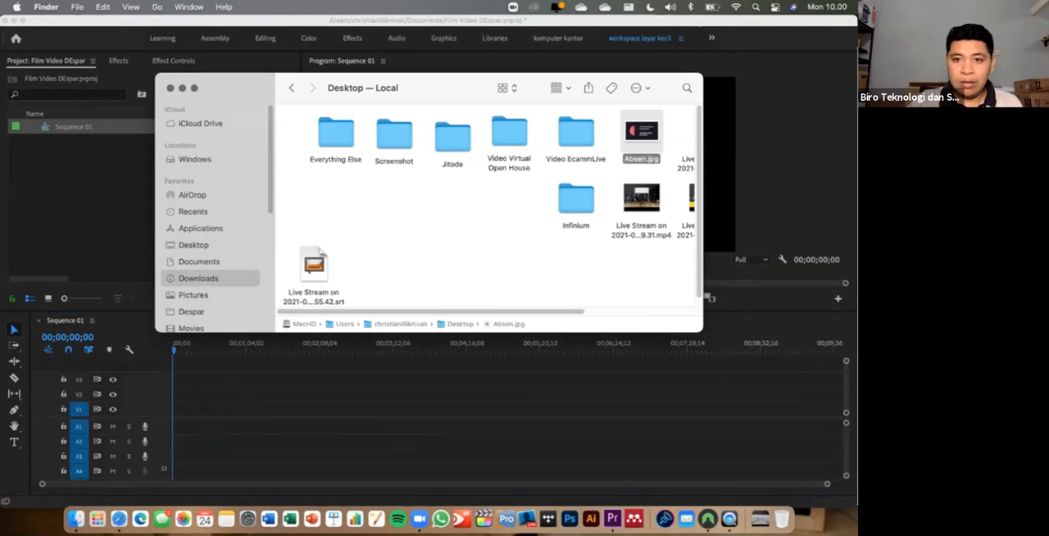
left_click_drag(446, 87, 506, 198)
left_click_drag(726, 355, 378, 260)
left_click_drag(484, 199, 624, 134)
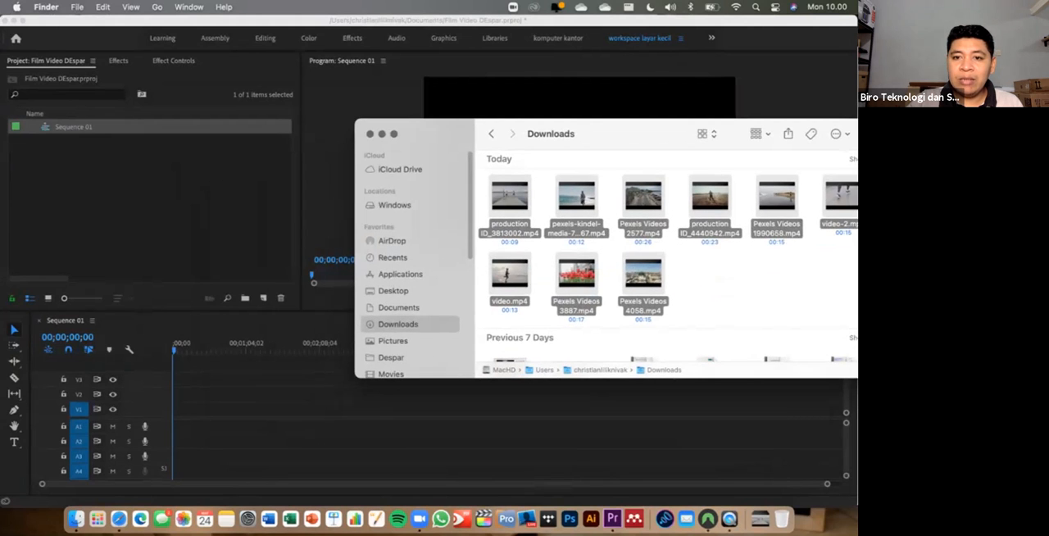
left_click_drag(576, 205, 145, 195)
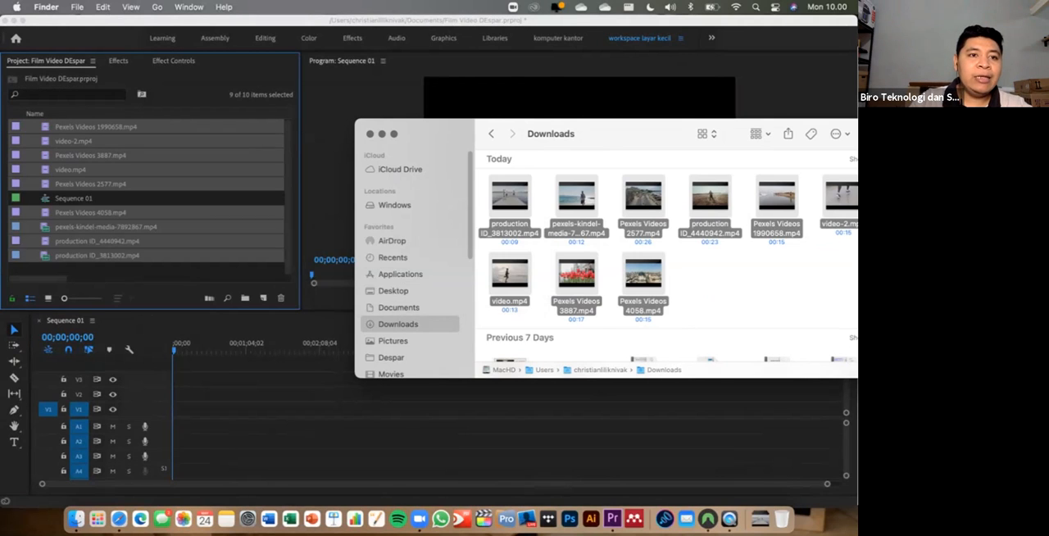
key("super+Tab")
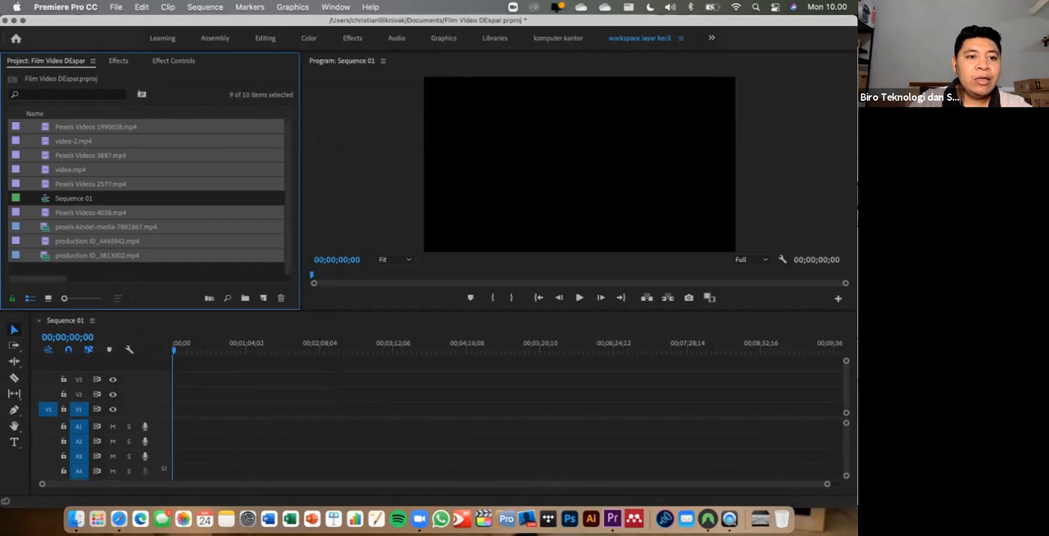
- Compare the icon and list views of the project media, ending with the clips shown as thumbnails
left_click(48, 297)
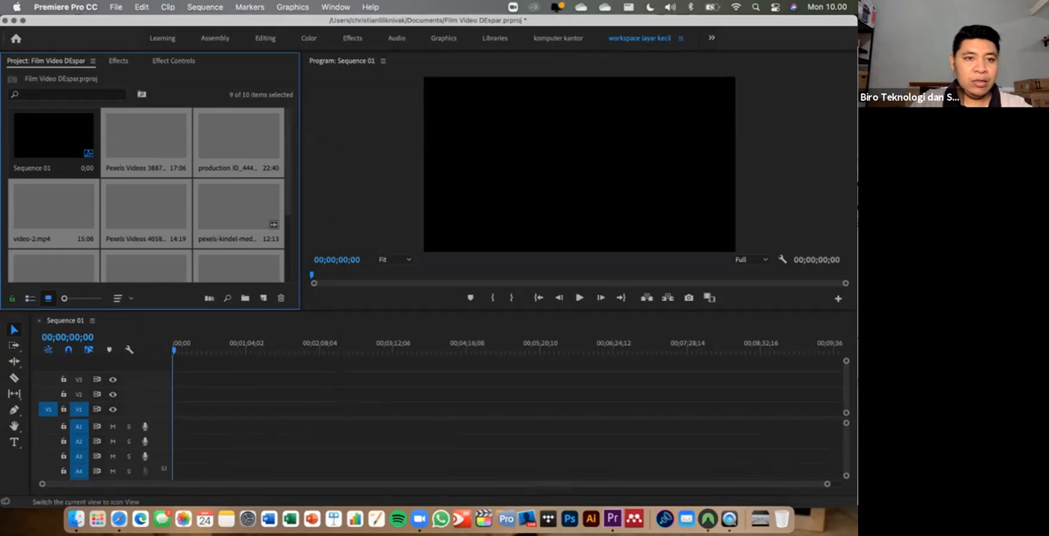
left_click(29, 298)
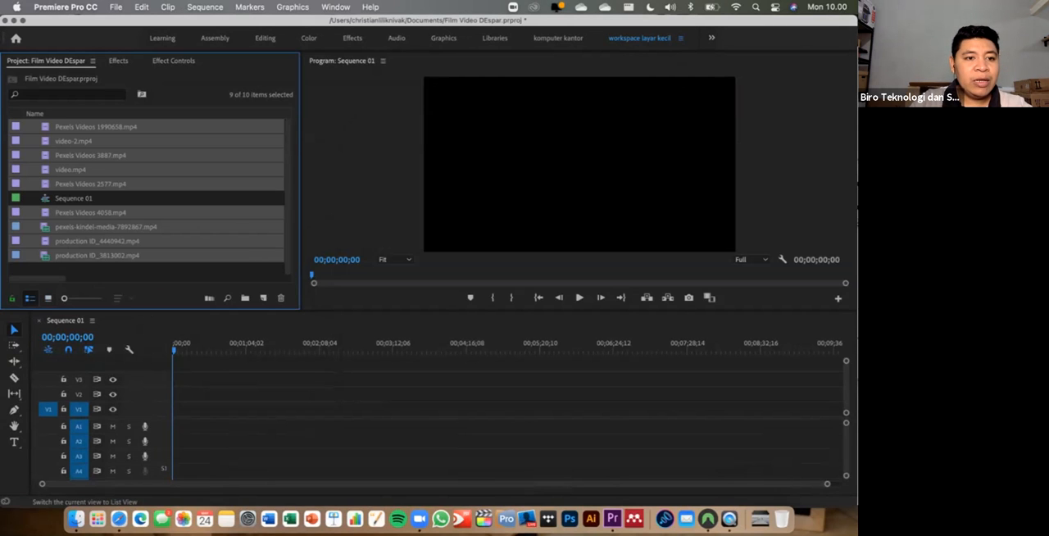
left_click(49, 297)
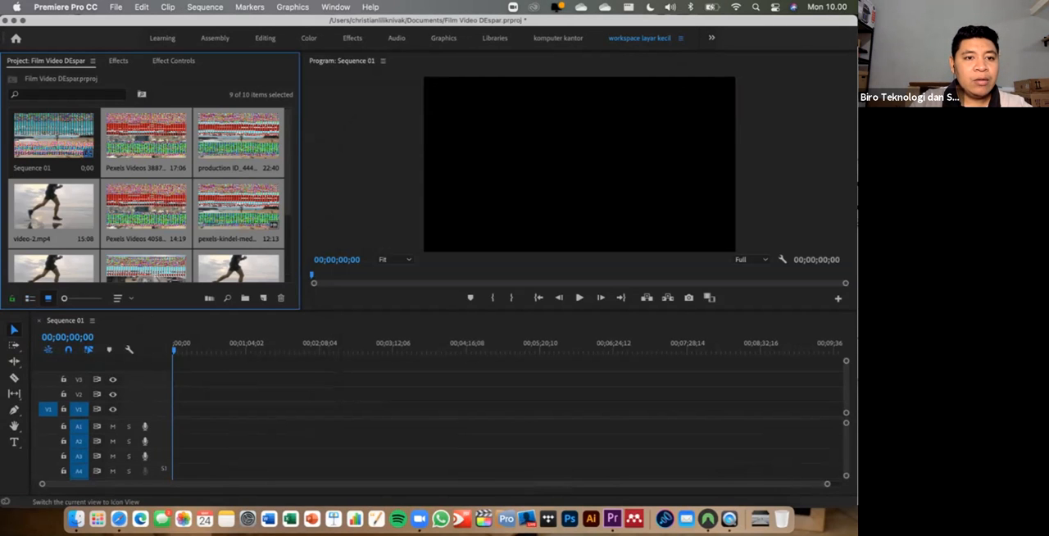
- Preview the clip Pexels Videos 4058.mp4 in the Source monitor, stop playback and return to the project media
left_click(148, 209)
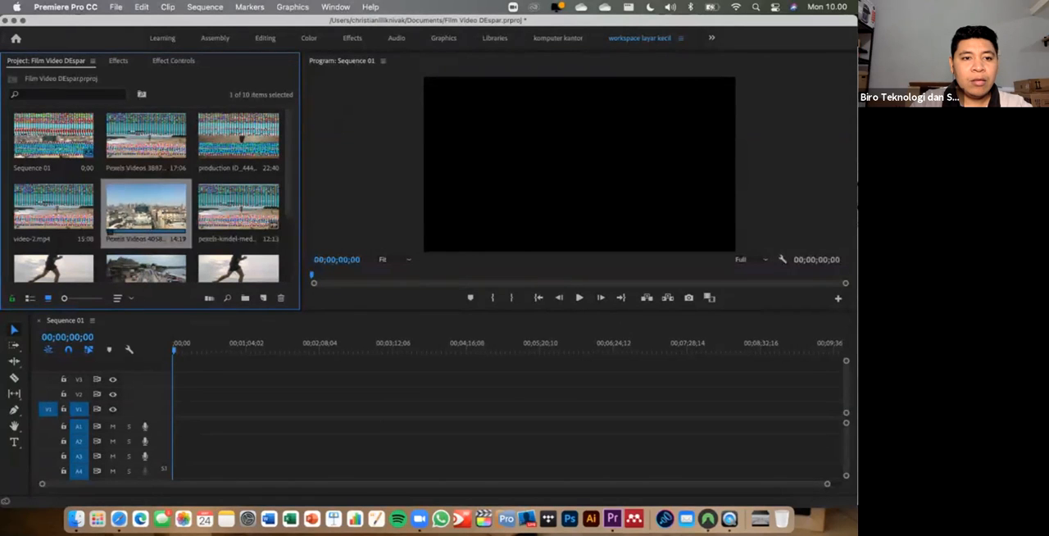
double_click(146, 208)
key("space")
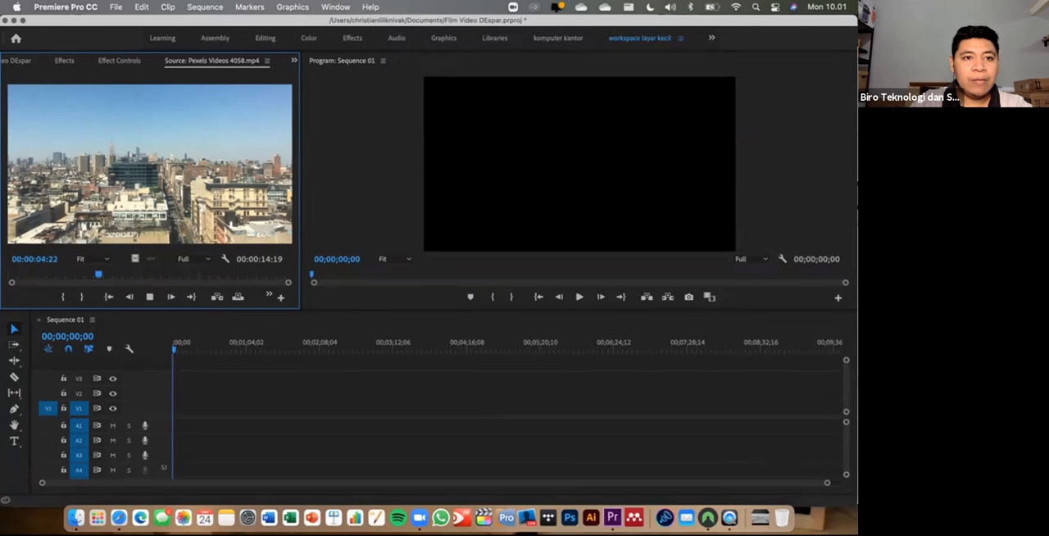
key("space")
left_click(17, 61)
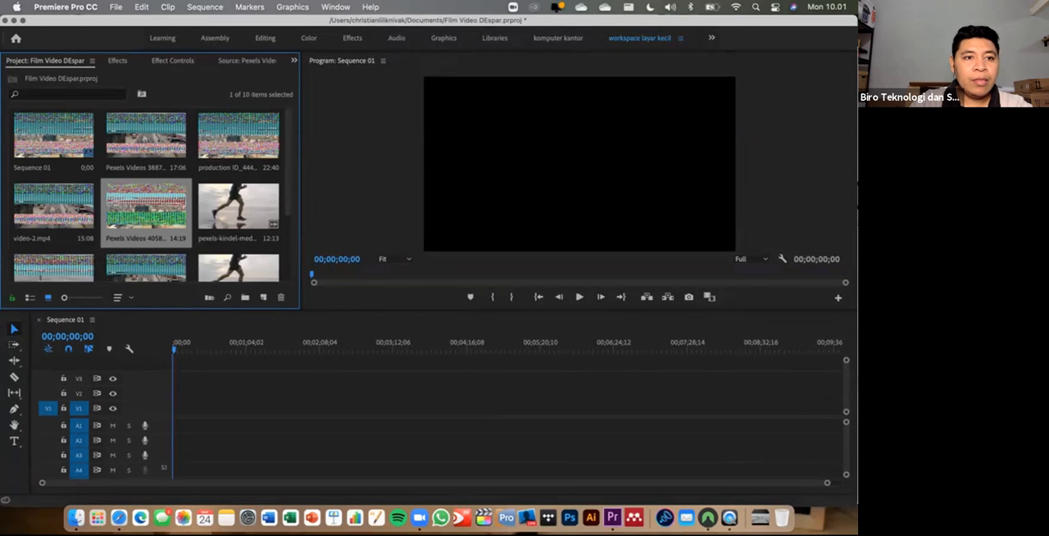
- Look over the imported clips as thumbnails and as a list, then select the production ID_4440942.mp4 thumbnail
scroll(168, 173, "down", 4)
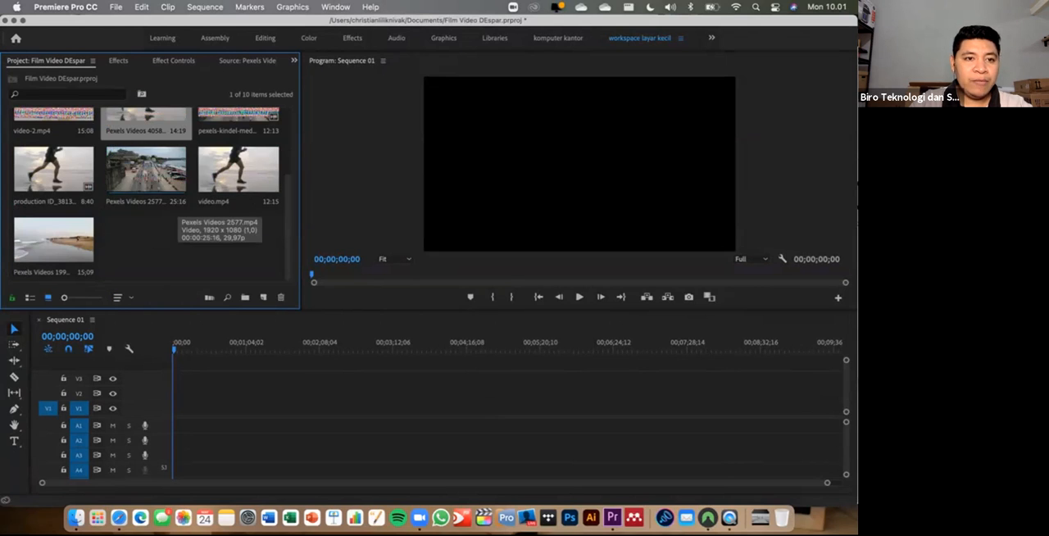
scroll(147, 193, "up", 4)
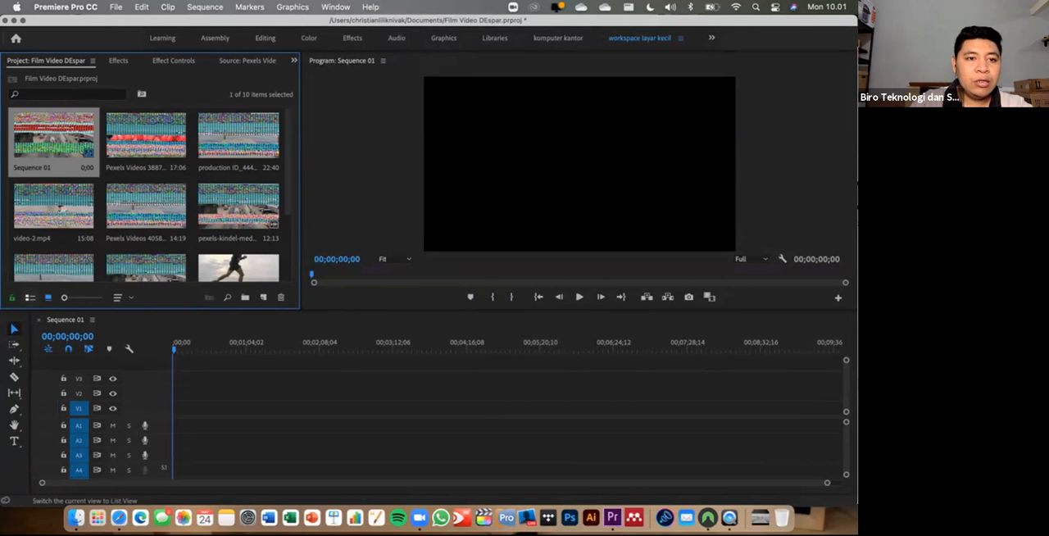
left_click(29, 297)
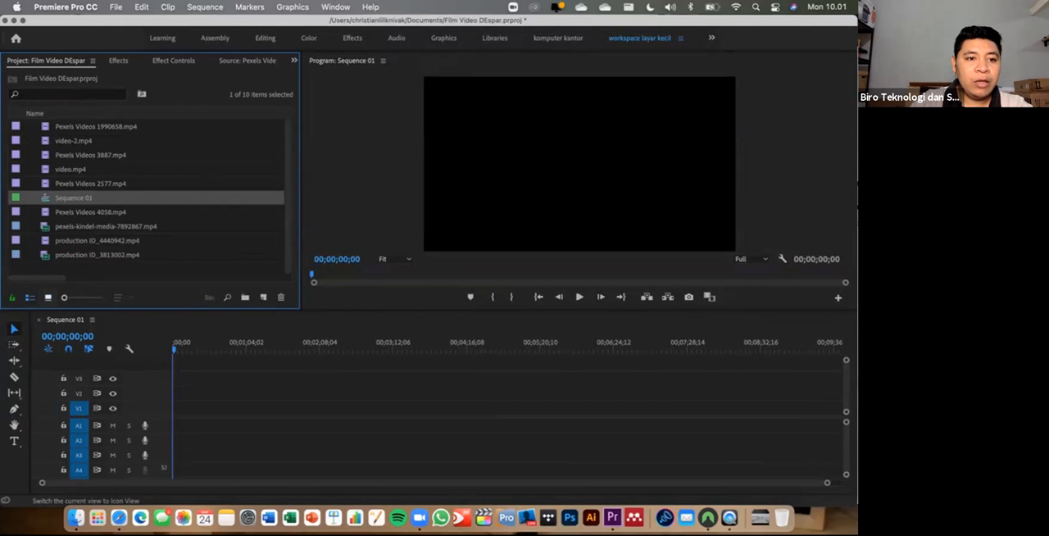
left_click(48, 297)
left_click(238, 137)
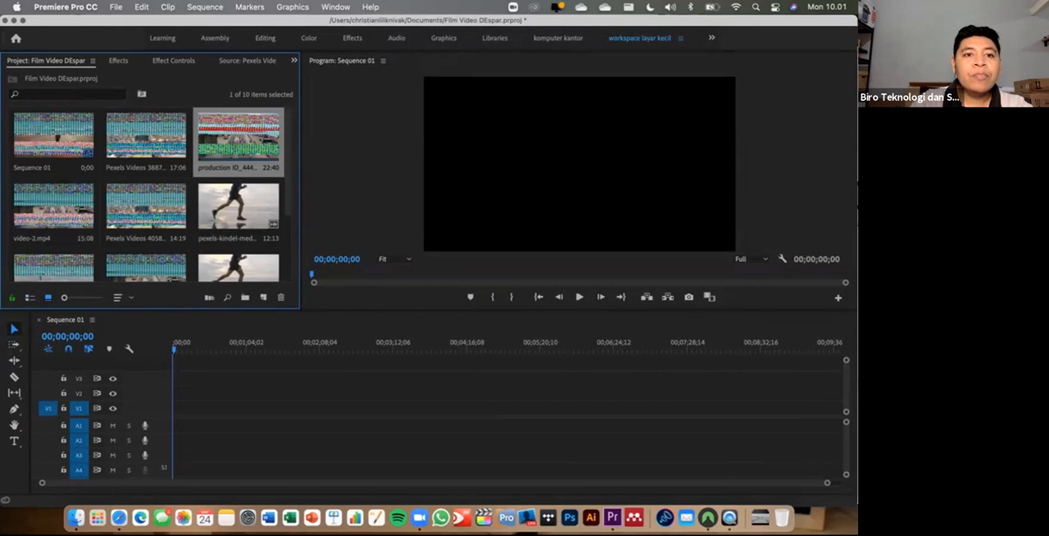
mouse_move(238, 138)
left_mouse_down()
mouse_move(235, 394)
mouse_move(216, 144)
mouse_move(234, 141)
left_mouse_up()
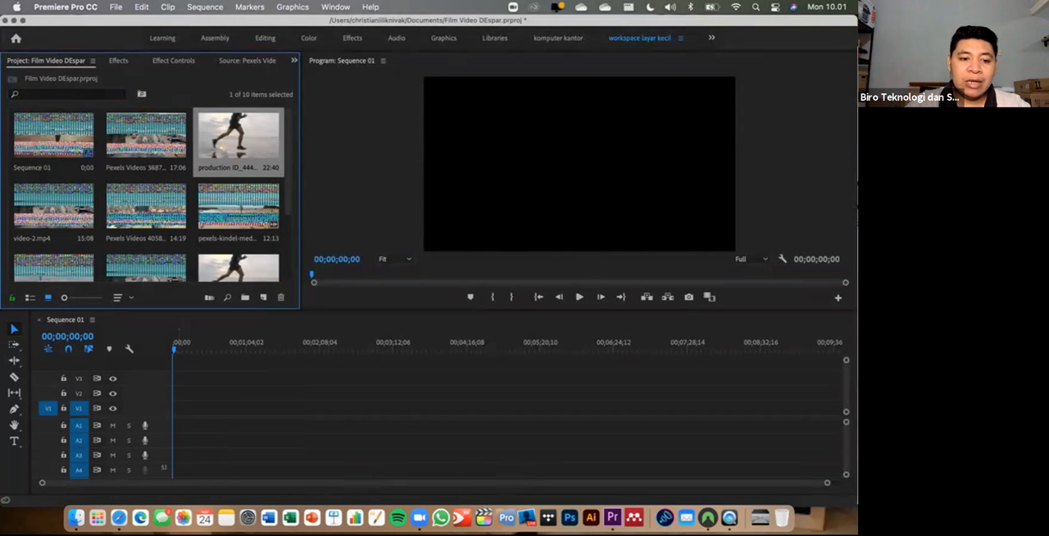
- Switch to Safari and open YouTube in a new tab
left_click(119, 517)
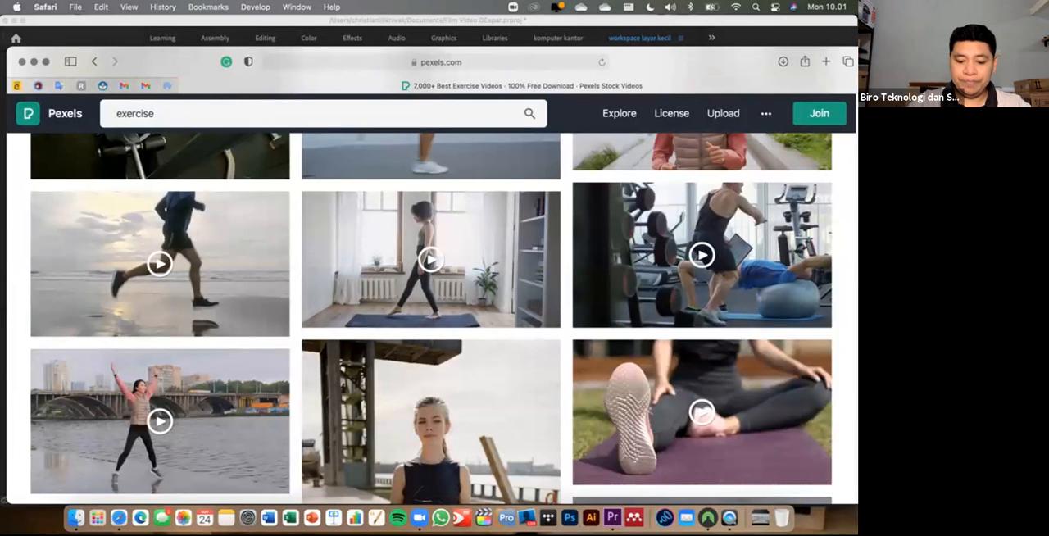
left_click(826, 61)
type("you")
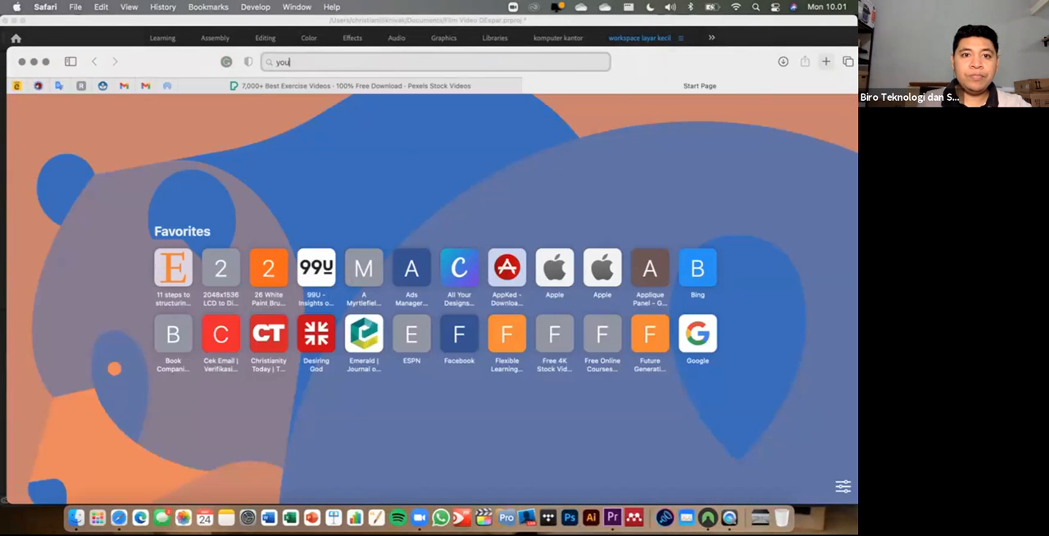
key("Return")
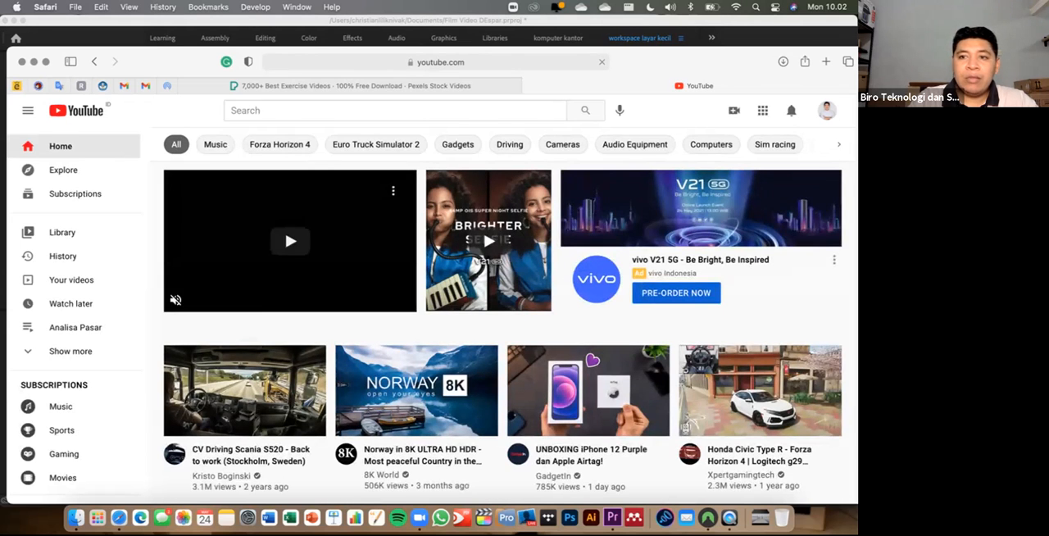
- Open YouTube Studio from the account menu and go to its Audio library
left_click(827, 111)
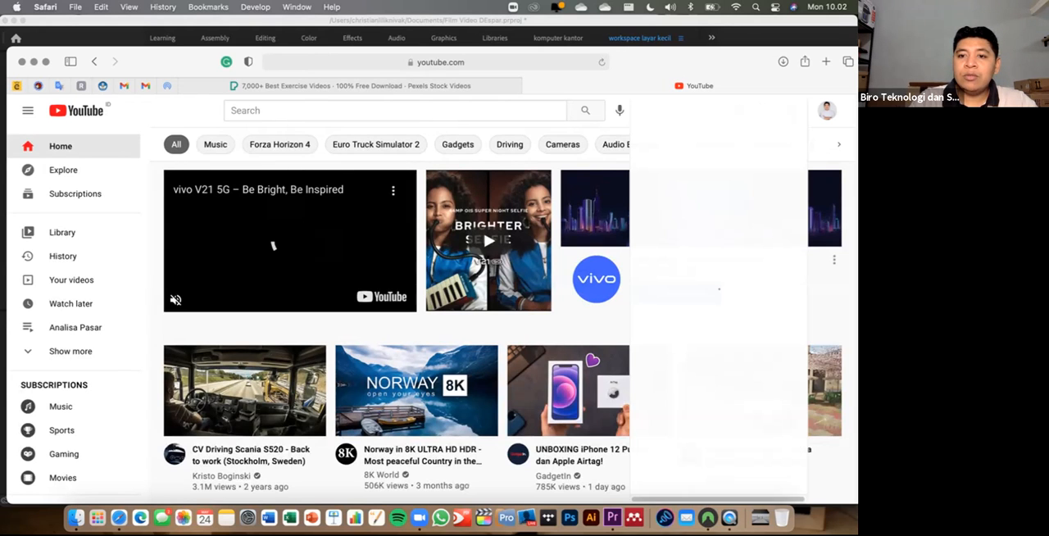
left_click(692, 212)
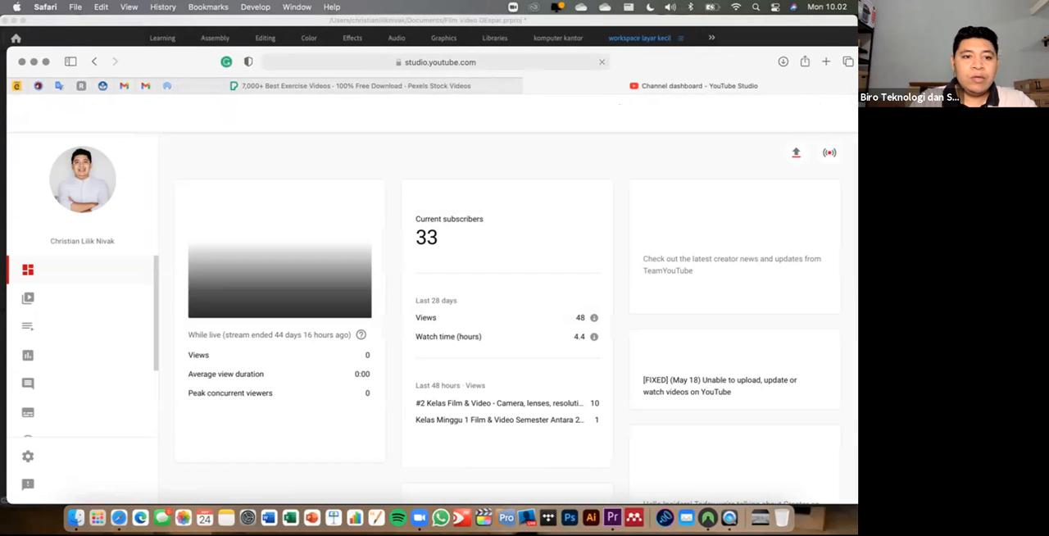
scroll(82, 353, "down", 3)
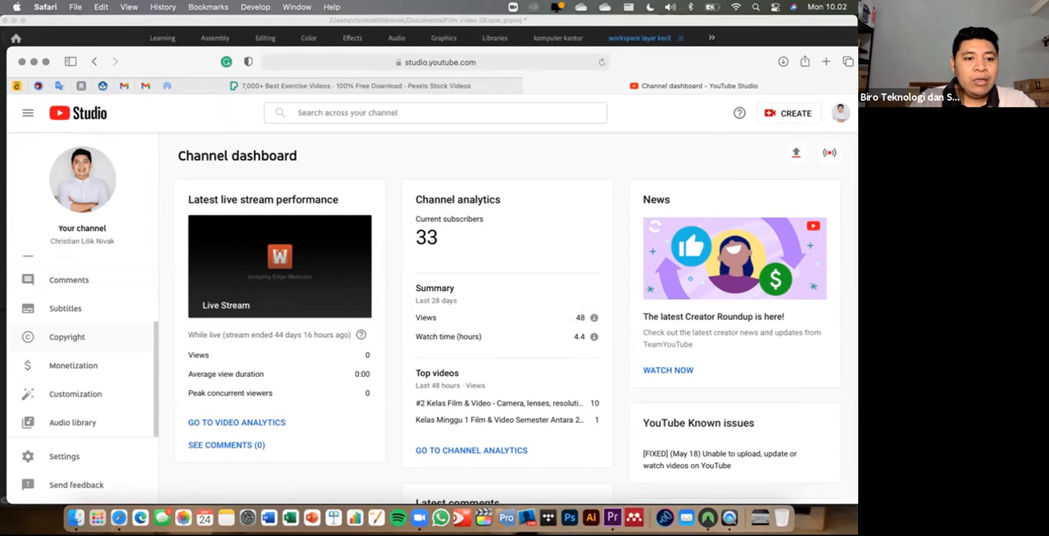
left_click(72, 423)
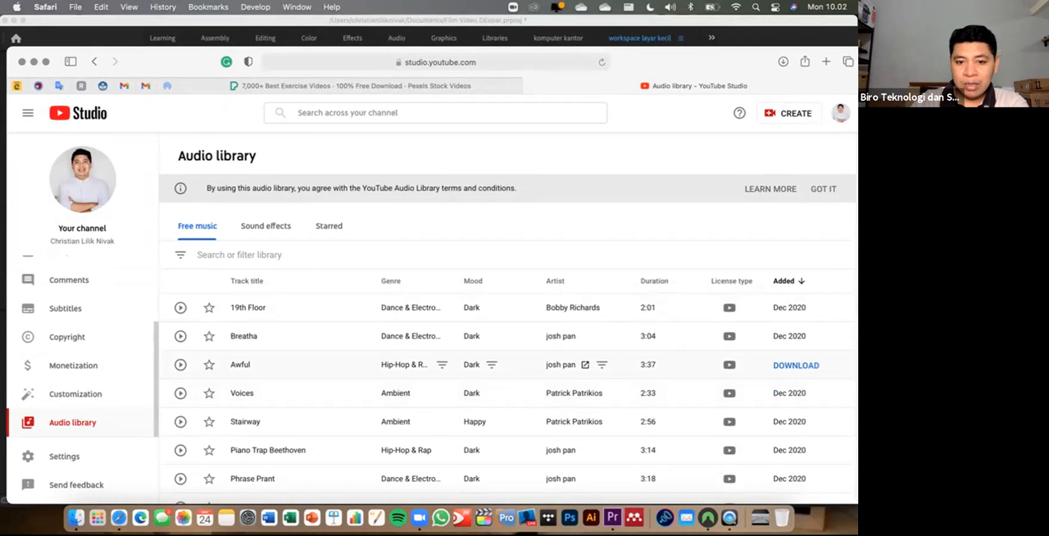
- Browse the free music tracks and listen to "Just Dance" with the system volume raised, then pause it
scroll(574, 364, "down", 5)
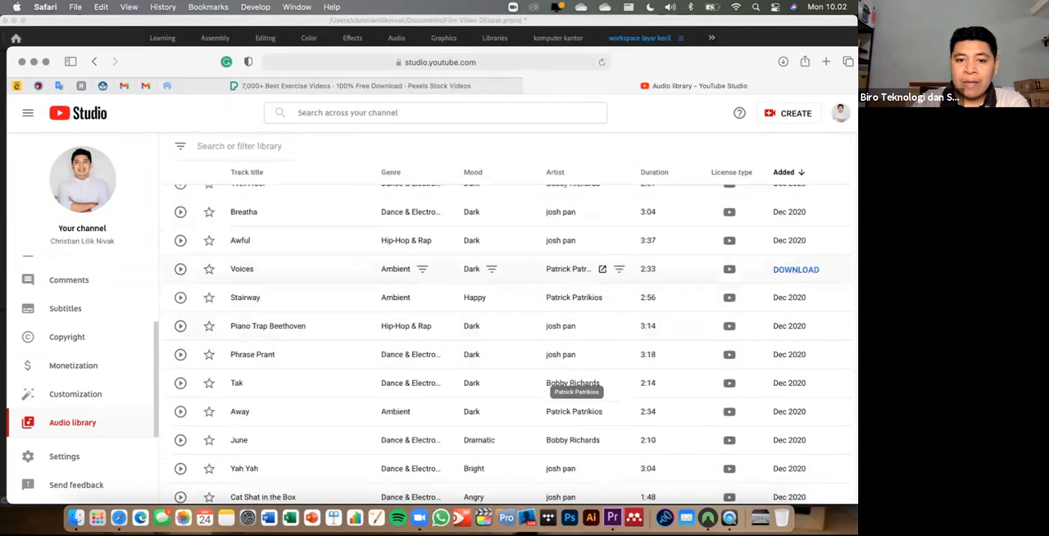
scroll(574, 381, "down", 8)
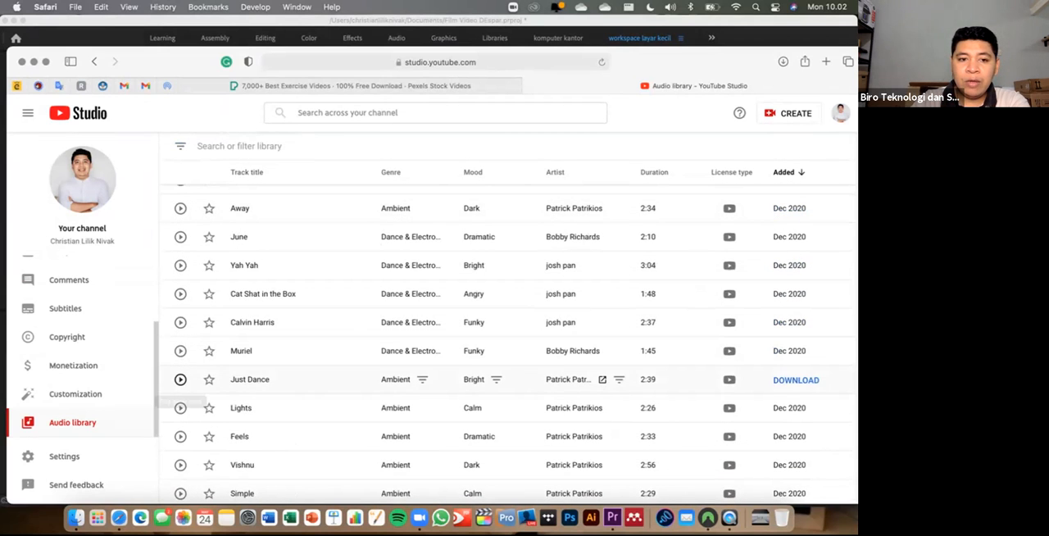
left_click(180, 380)
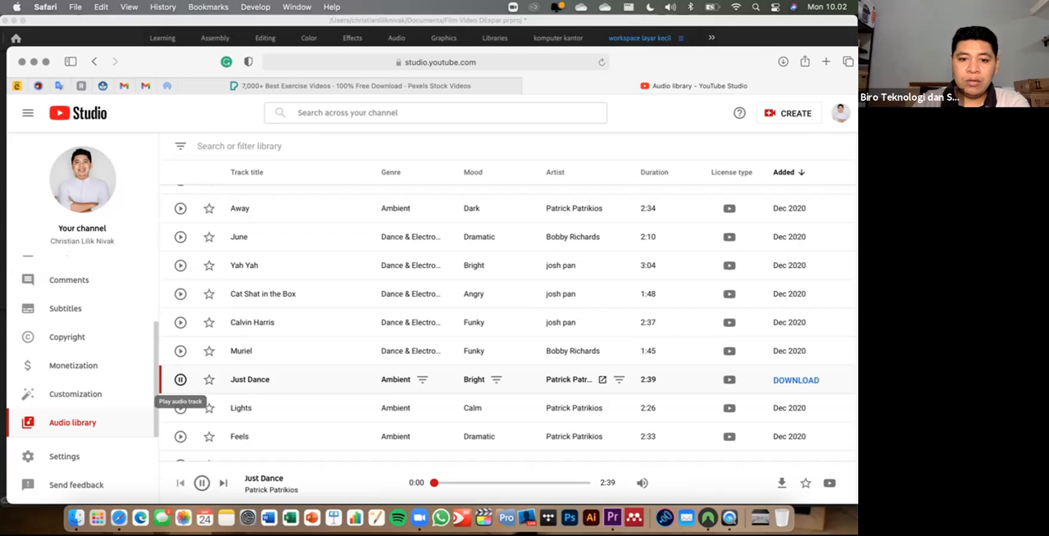
key("XF86AudioRaiseVolume")
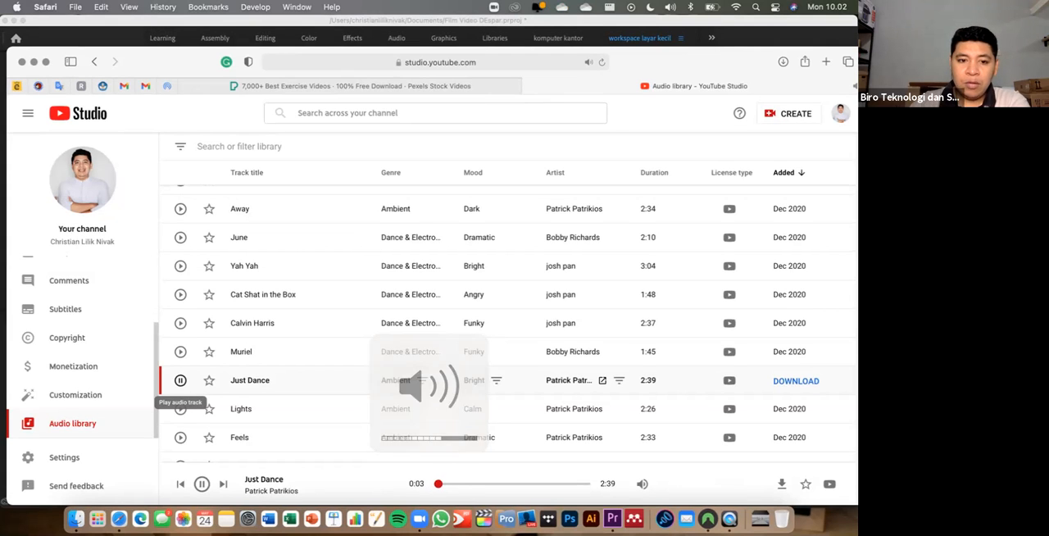
left_click(180, 379)
- Listen to the free music track "Mirror Mind" and pause it
scroll(507, 350, "down", 5)
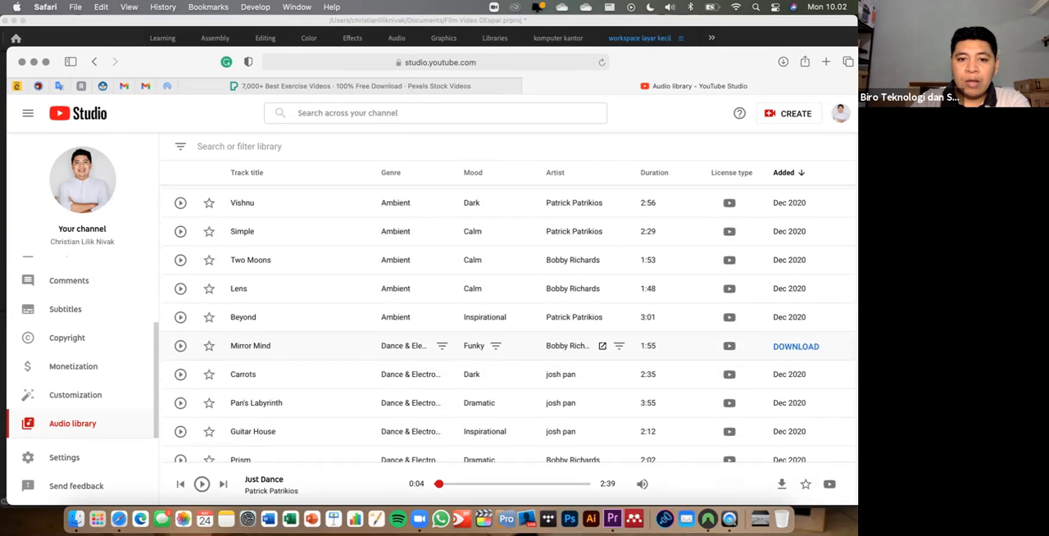
left_click(180, 346)
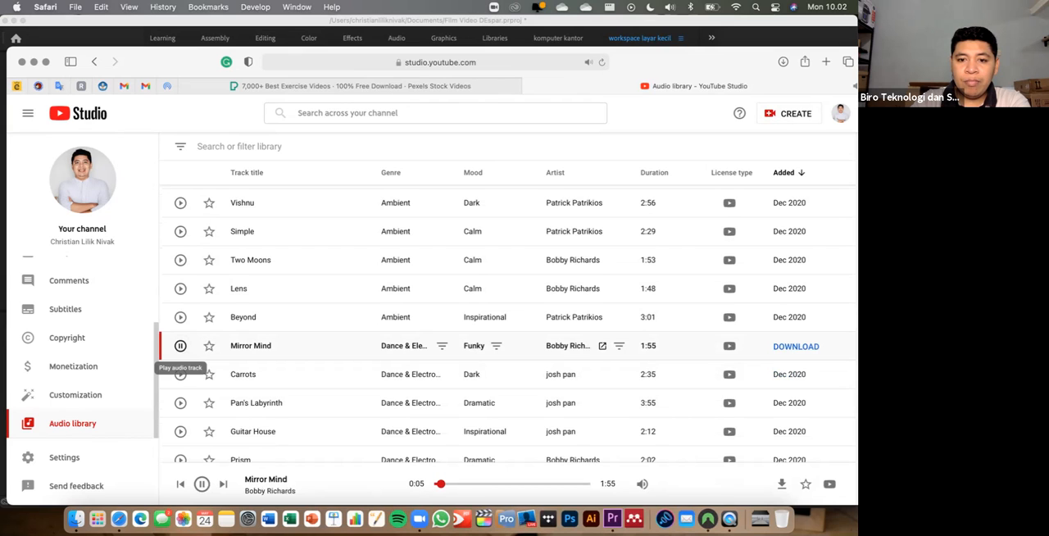
left_click(180, 345)
- Go to the next page of free music tracks and play "Fast and Run"
scroll(181, 406, "down", 1)
scroll(492, 407, "down", 4)
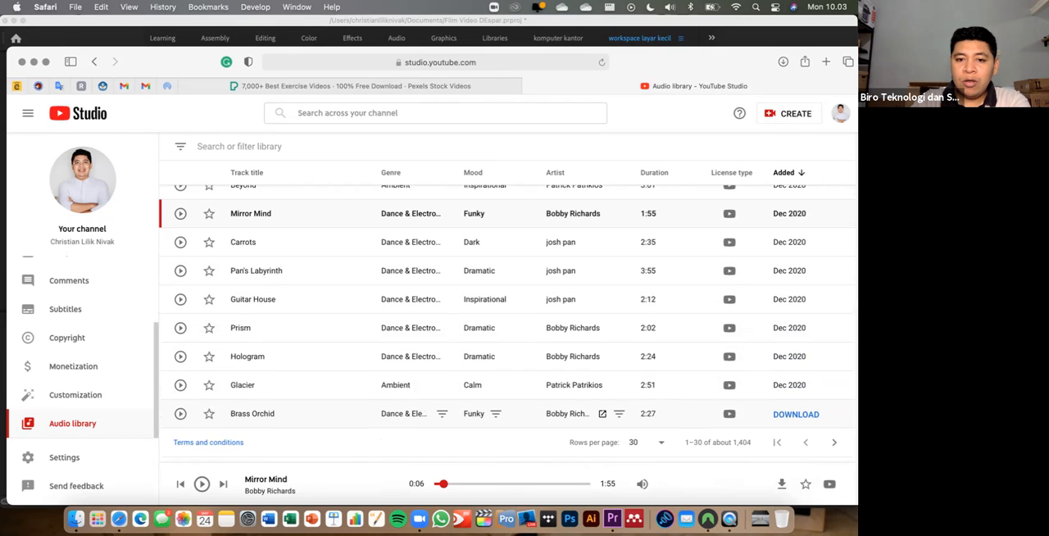
left_click(835, 442)
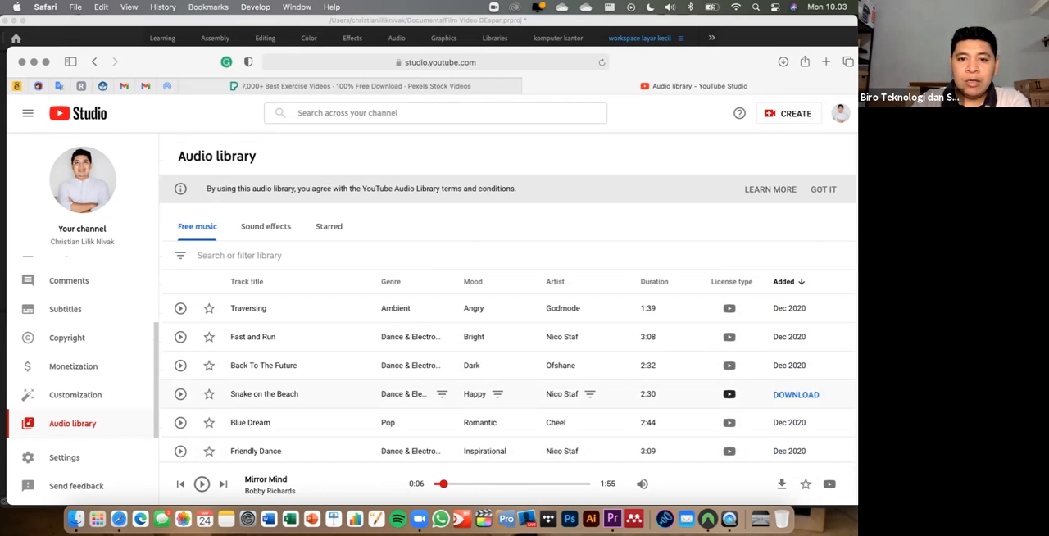
left_click(180, 337)
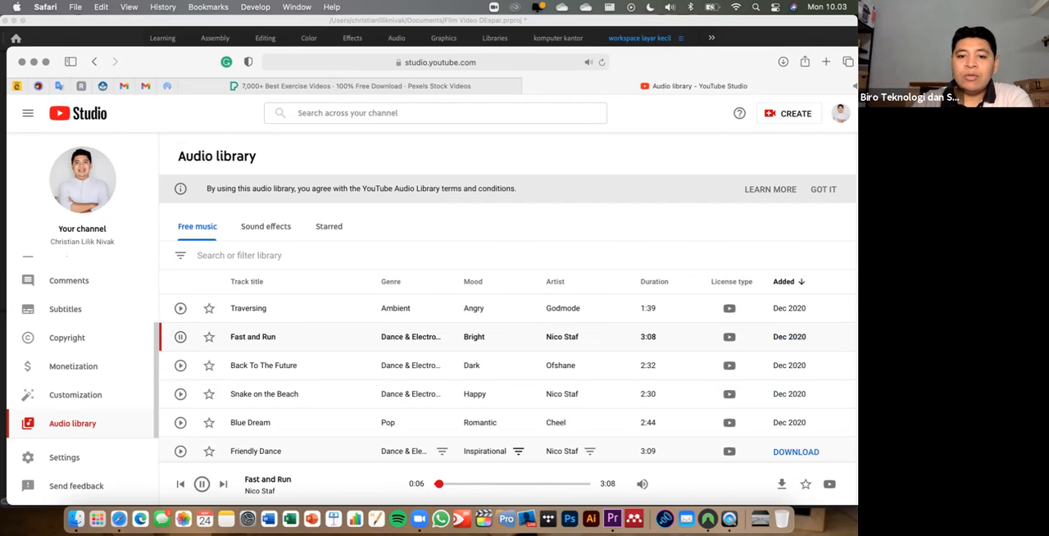
- Pause and download "Fast and Run", then switch to Premiere Pro and import the file from Downloads into the project
left_click(181, 336)
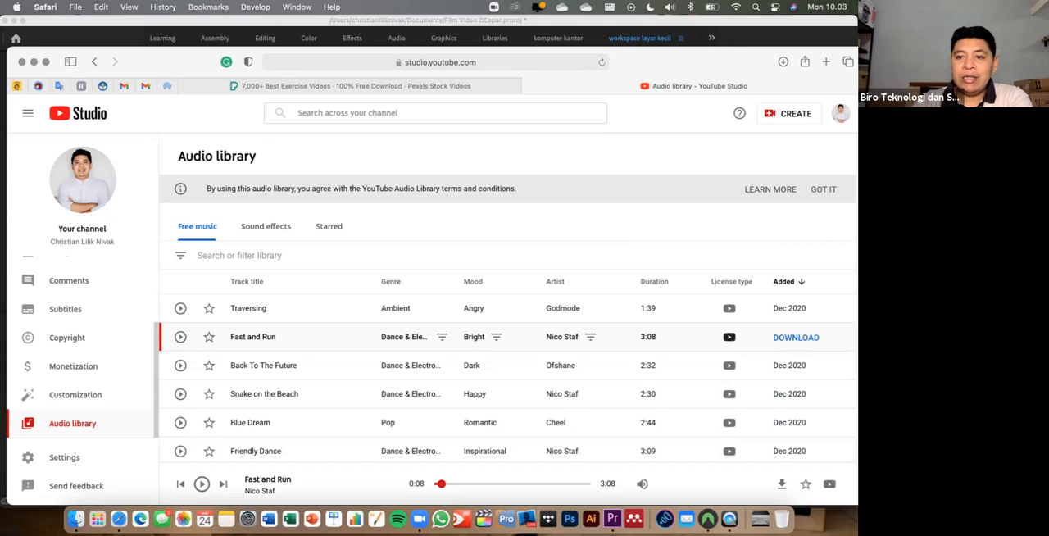
left_click(796, 337)
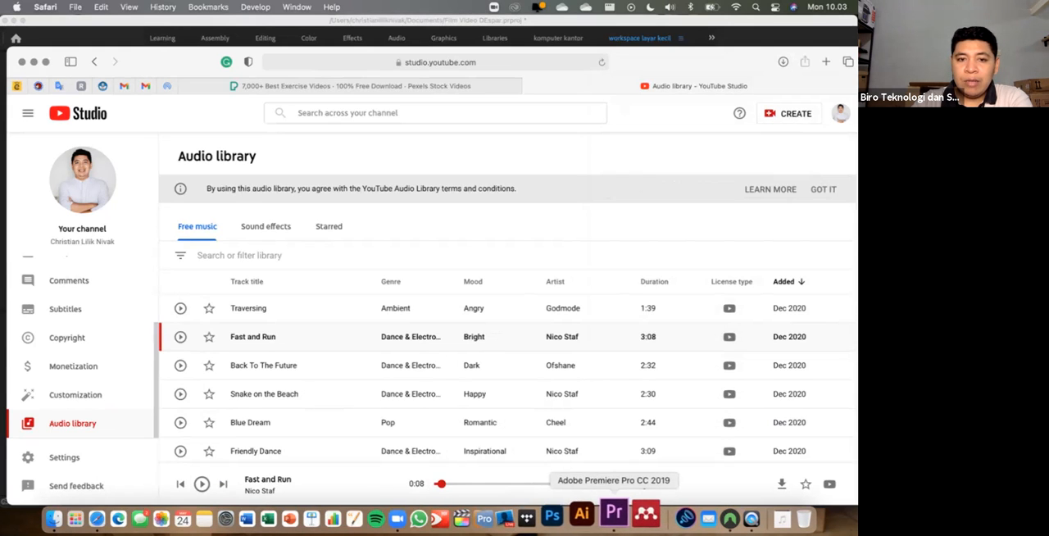
left_click(602, 515)
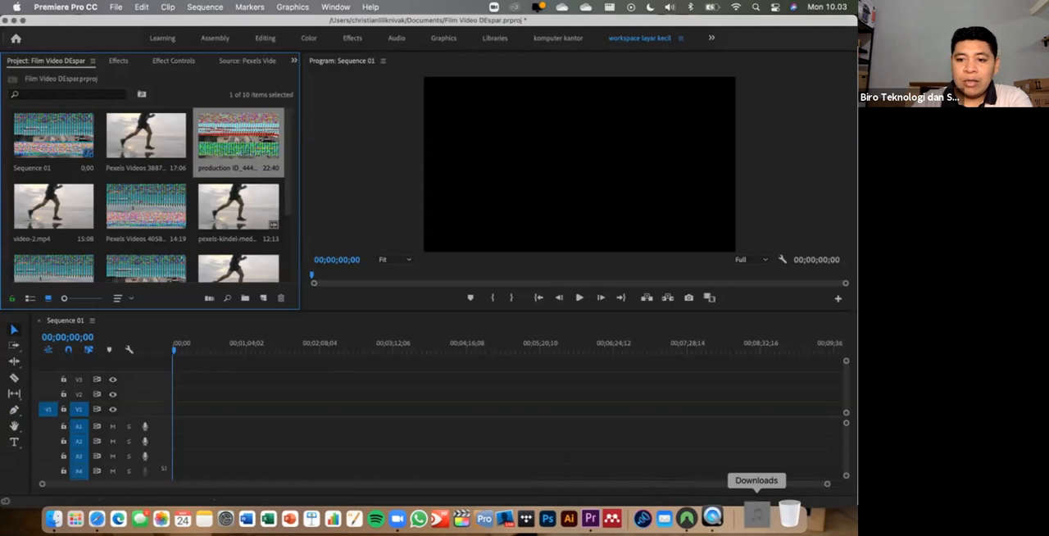
left_click(758, 518)
left_click_drag(758, 466, 244, 236)
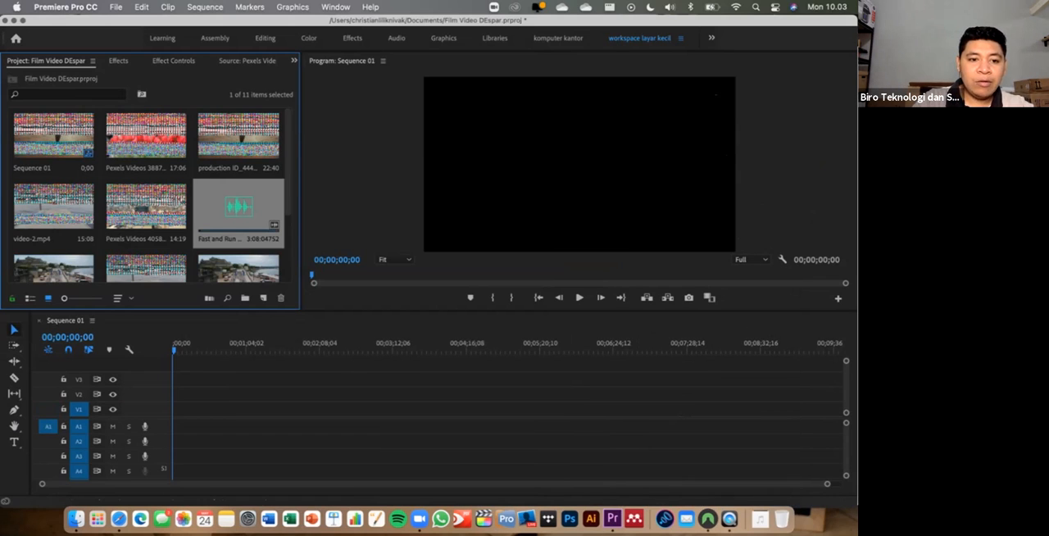
- Place the "Fast and Run" music at the start of track A1 and listen to it with the system volume raised
left_click_drag(238, 209, 178, 424)
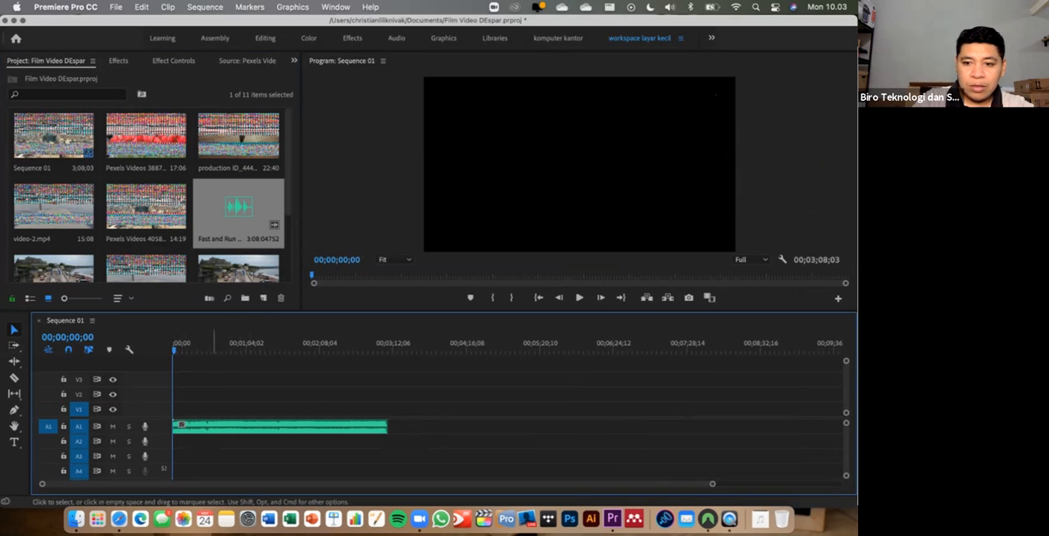
left_click_drag(712, 483, 383, 483)
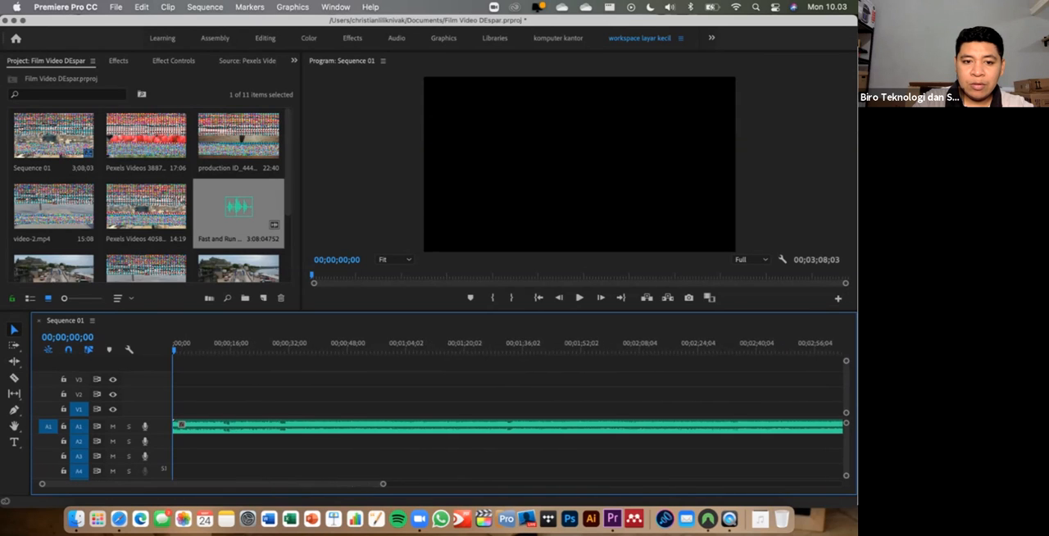
left_click(197, 343)
key("space")
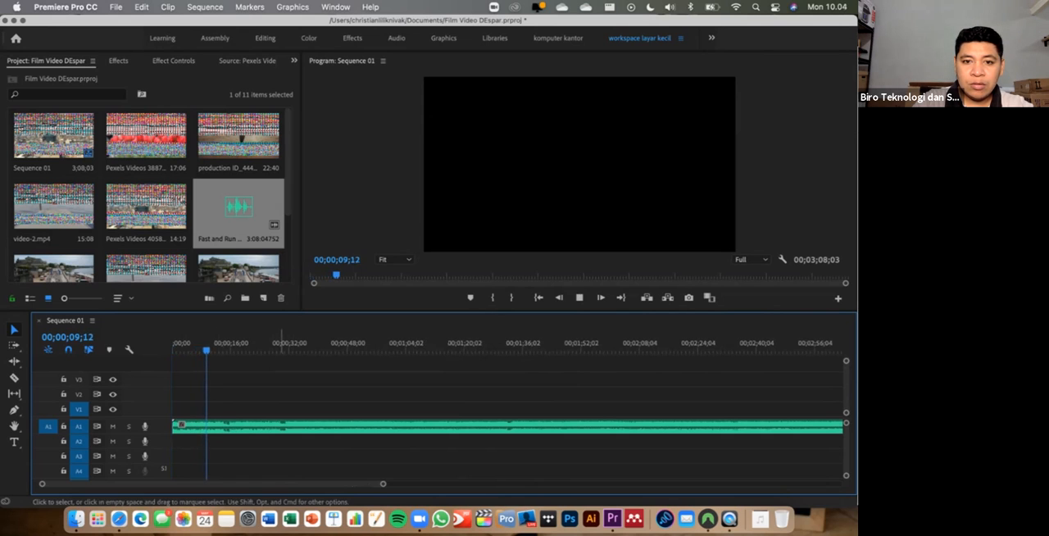
key("XF86AudioRaiseVolume")
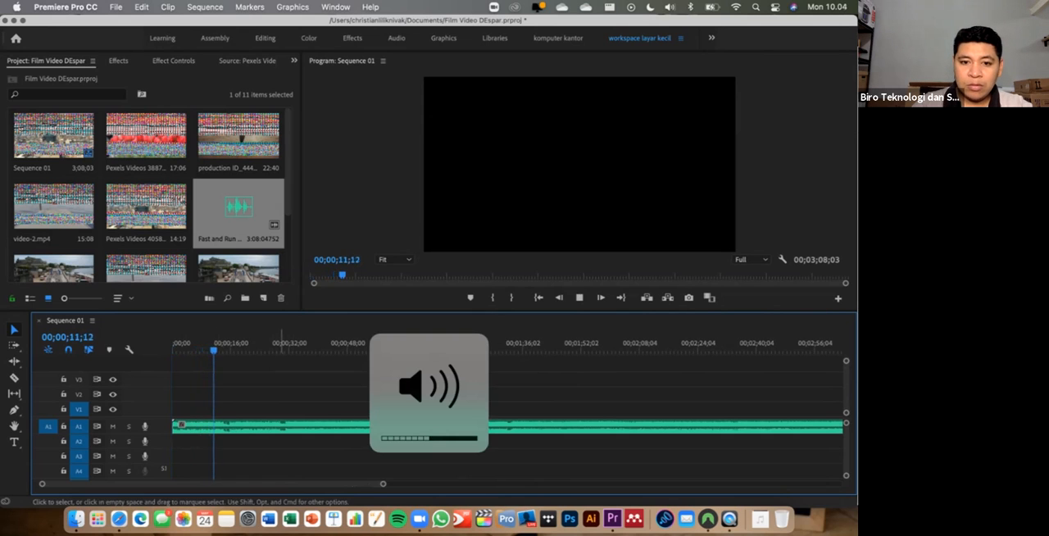
key("XF86AudioRaiseVolume")
key("XF86AudioRaiseVolume")
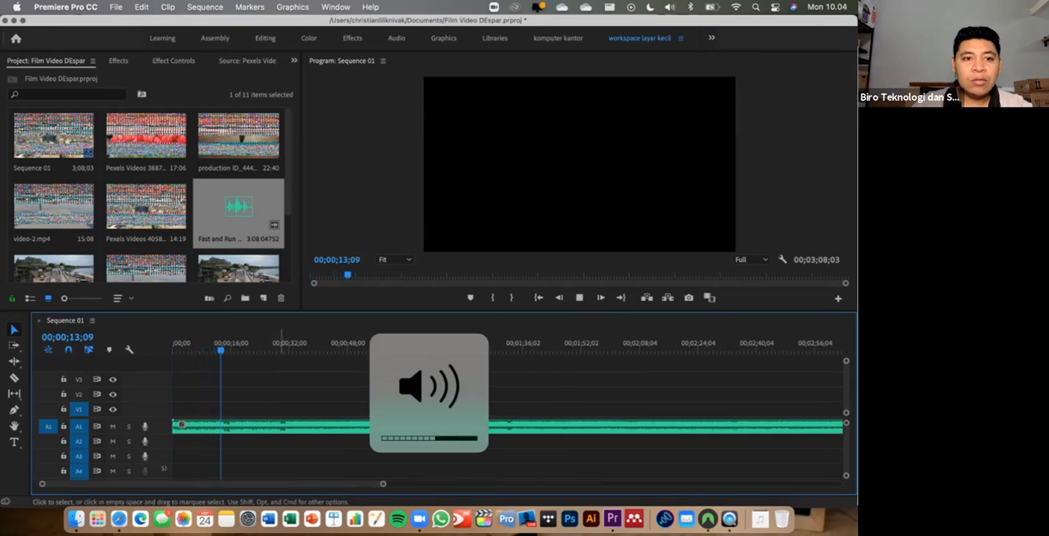
key("space")
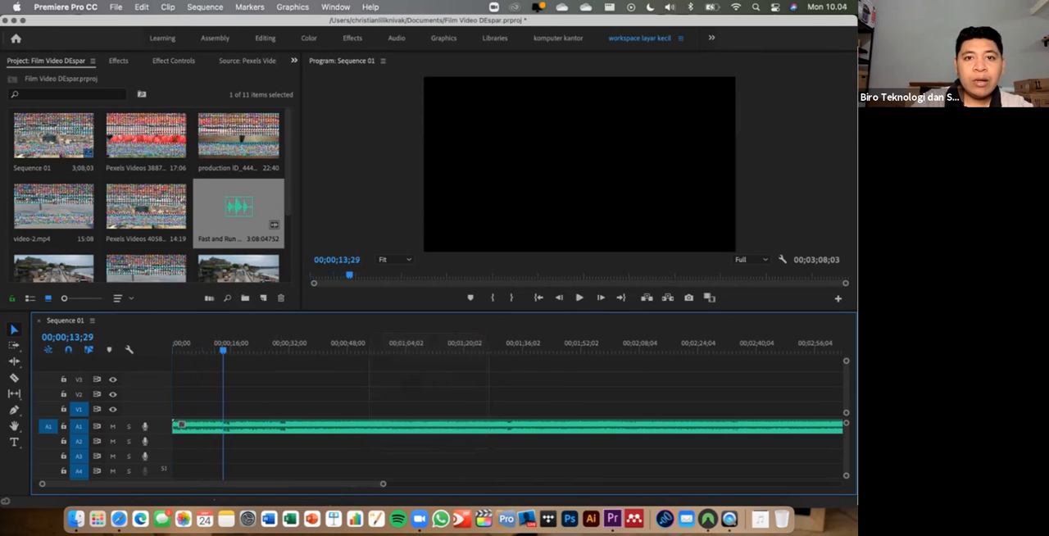
- Lower the music's A1 volume in the Audio Clip Mixer to -5.2 and then further, playing the track from the start to check
left_click(335, 6)
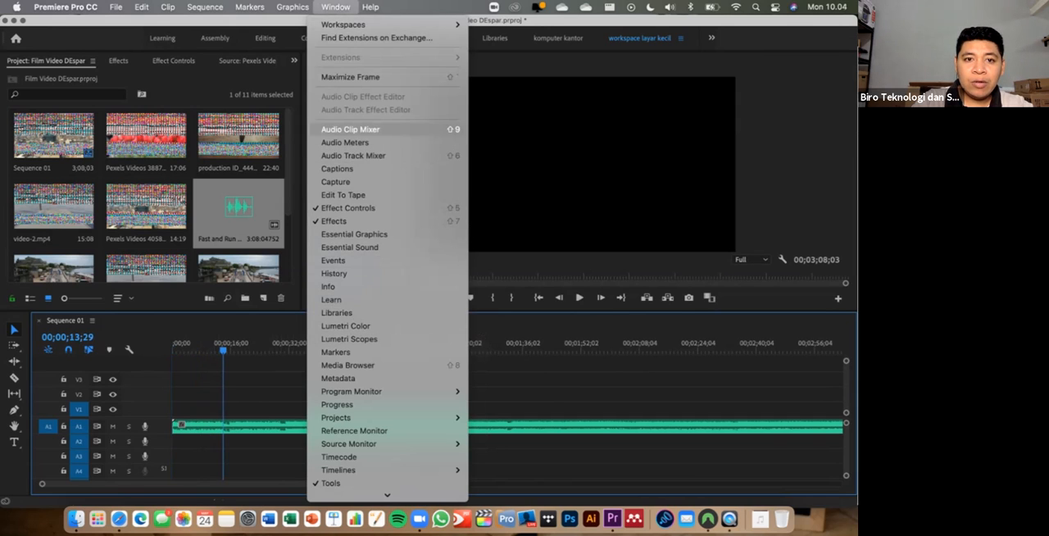
left_click(351, 130)
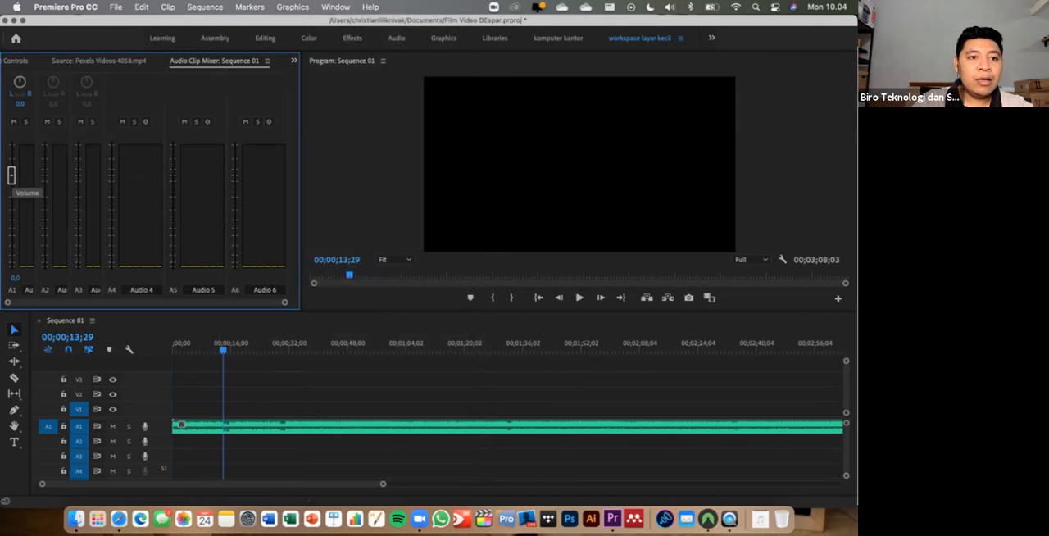
left_click_drag(12, 174, 12, 202)
key("space")
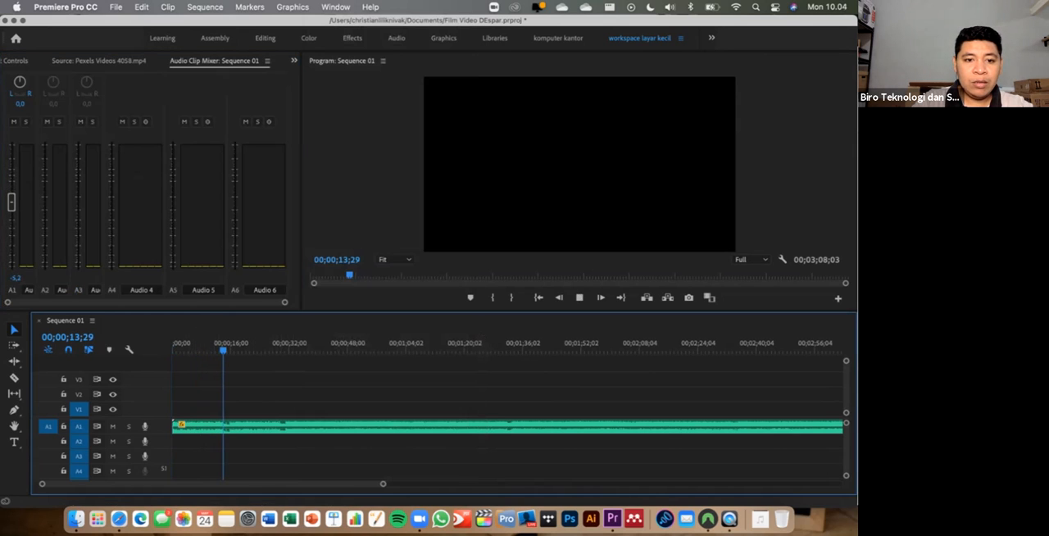
left_click_drag(231, 350, 172, 350)
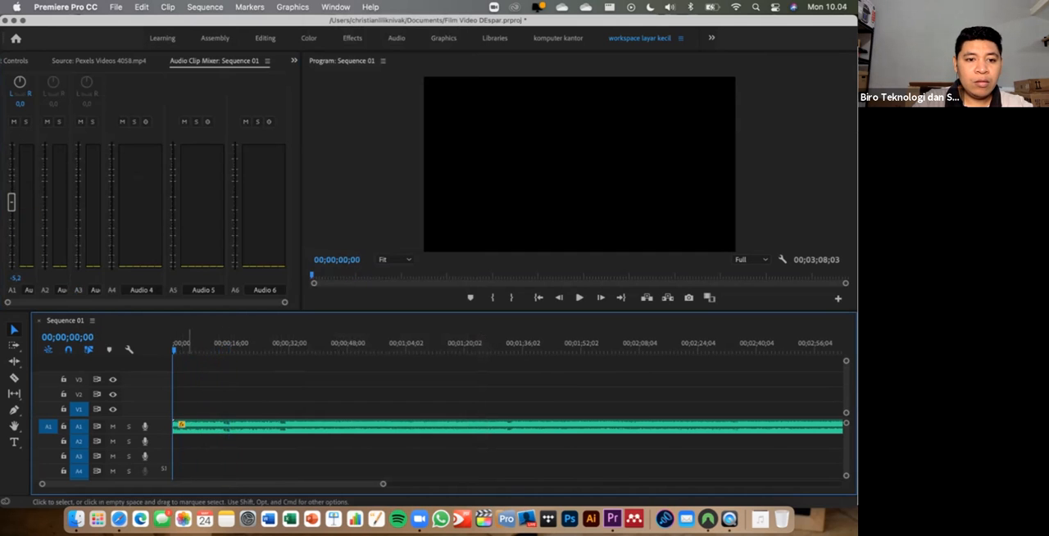
key("space")
left_click_drag(12, 202, 12, 228)
key("space")
- Return to the project's media and place the production ID_4440942 beach running clip at the start of track V1
left_click(14, 60)
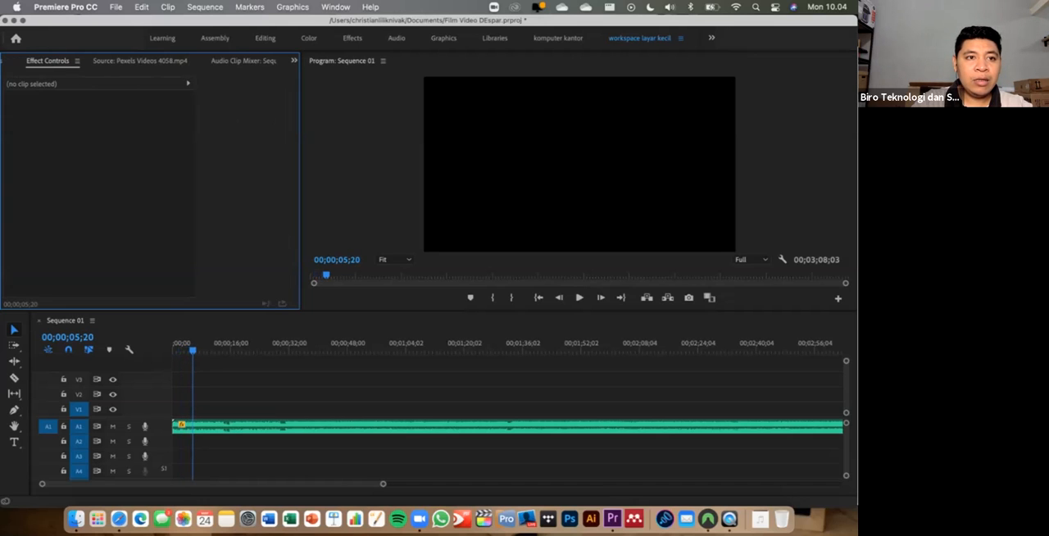
left_click(5, 60)
left_click(3, 60)
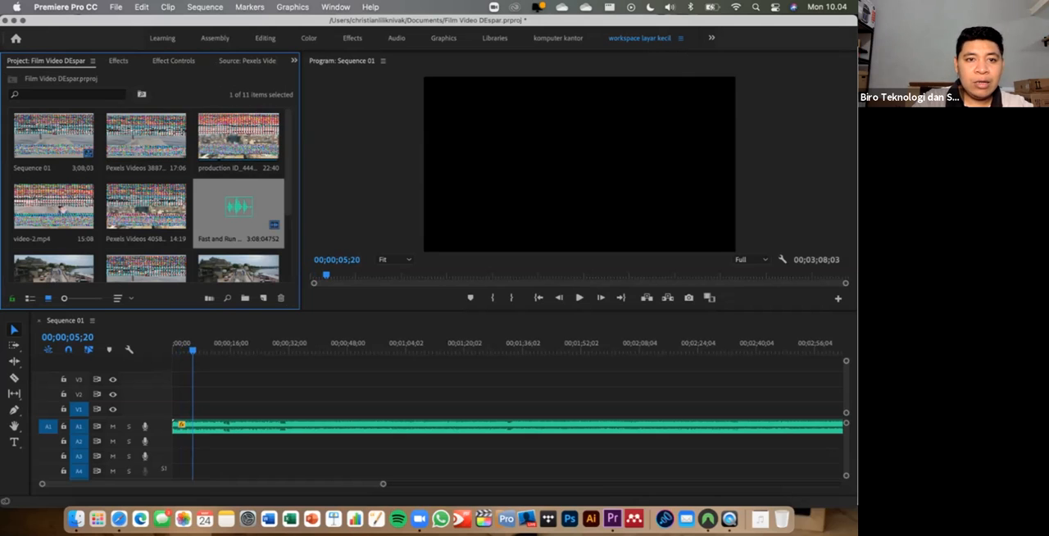
left_click(237, 136)
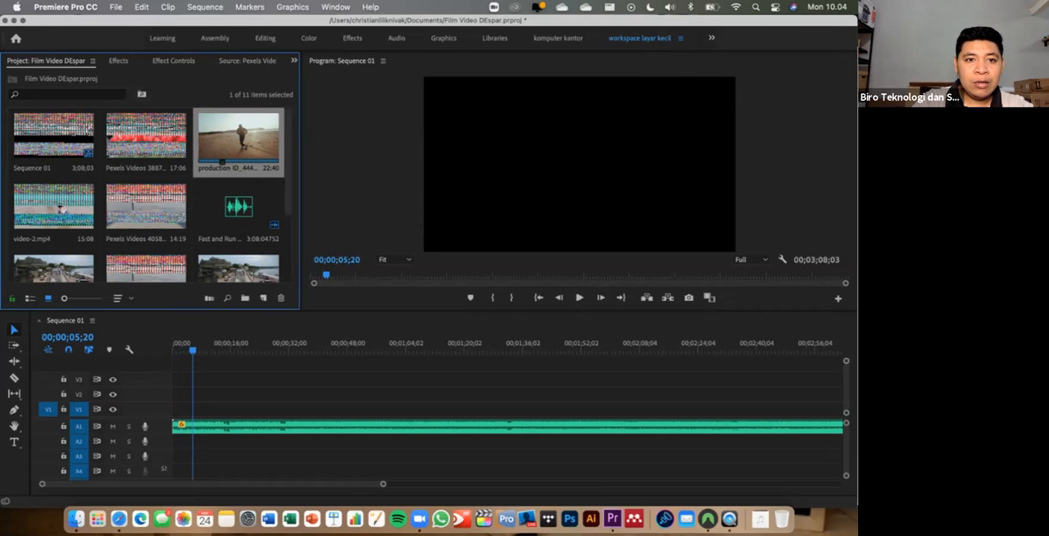
left_click_drag(222, 140, 177, 409)
- Play the sequence from the start to check how smoothly the beach running clip plays with the music
key("Home")
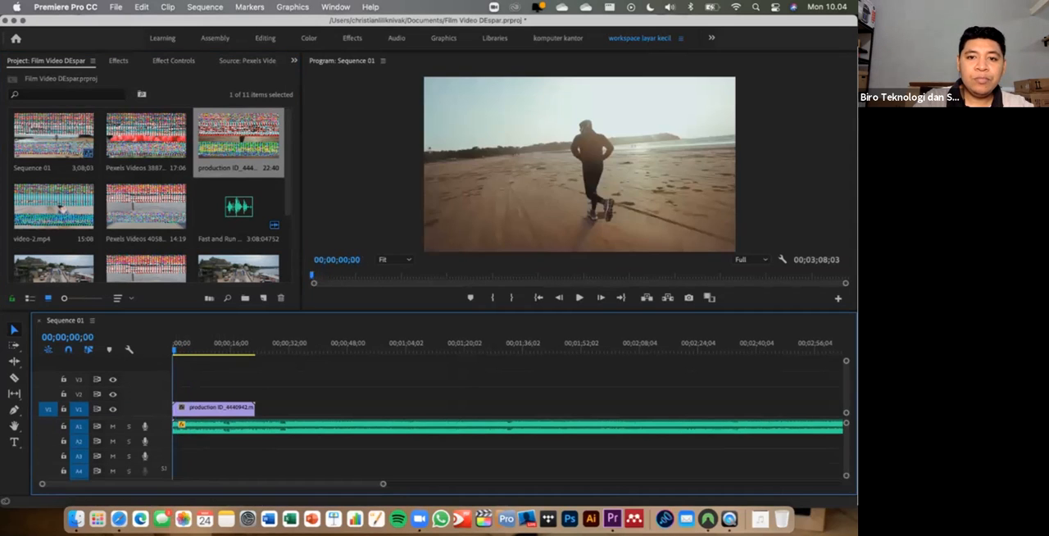
key("space")
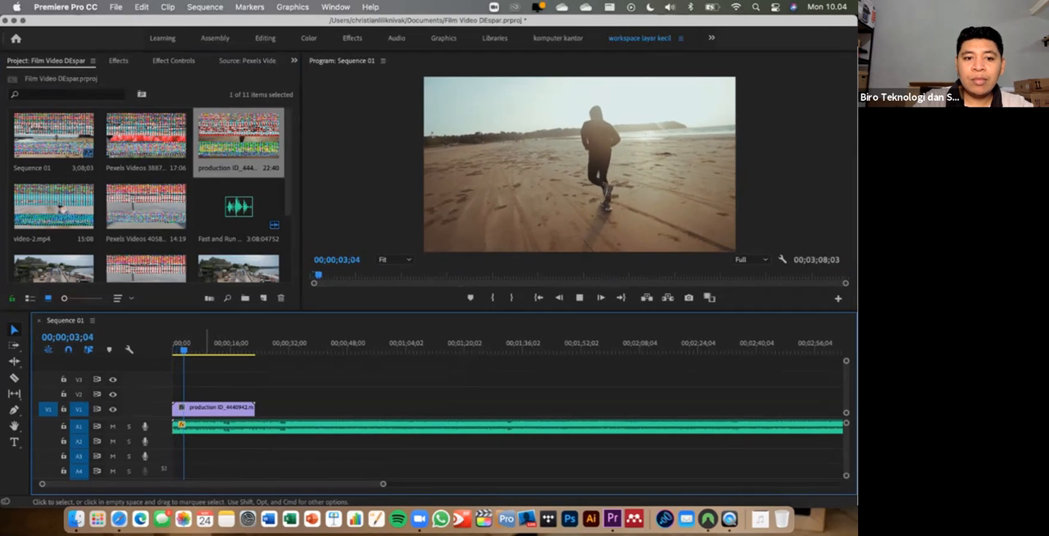
key("Home")
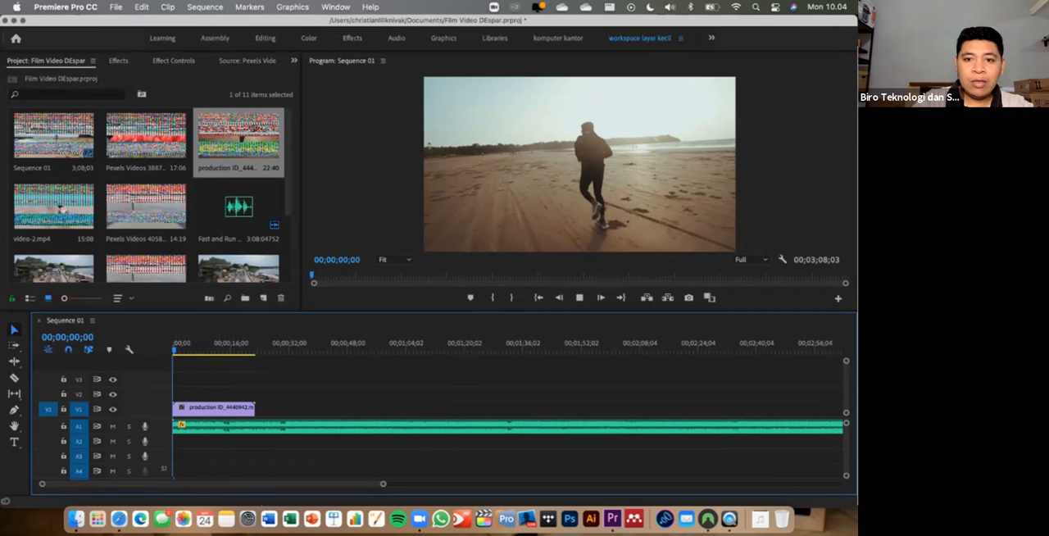
key("space")
key("space")
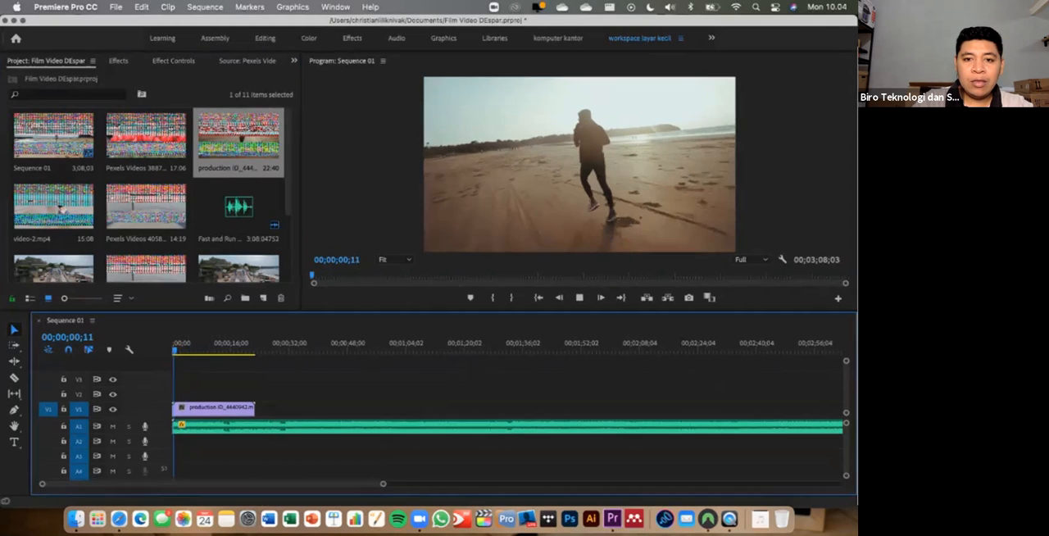
key("space")
- Reduce the Program monitor's playback resolution to 1/2 and then 1/4, and play the sequence from the start
left_click(751, 259)
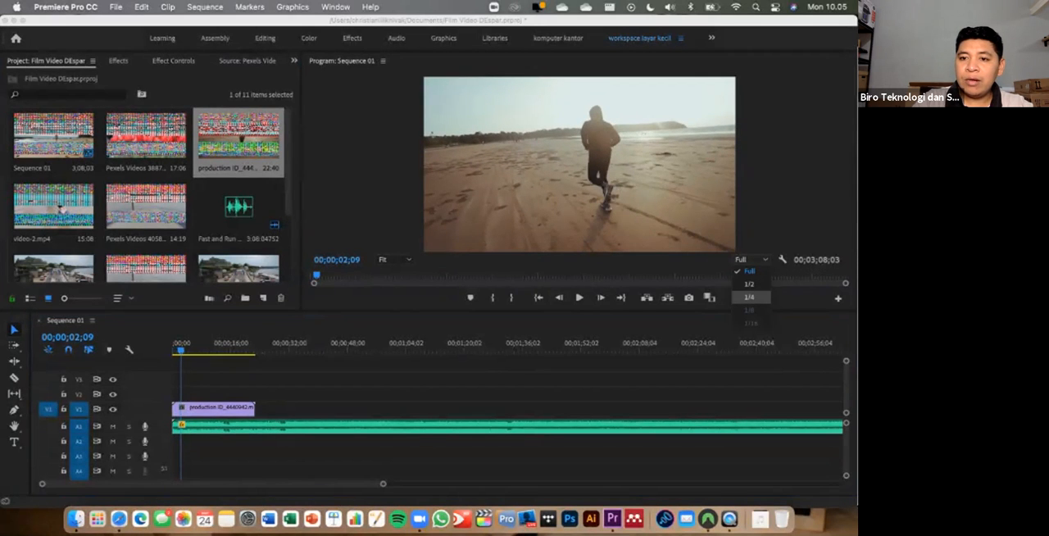
left_click(749, 283)
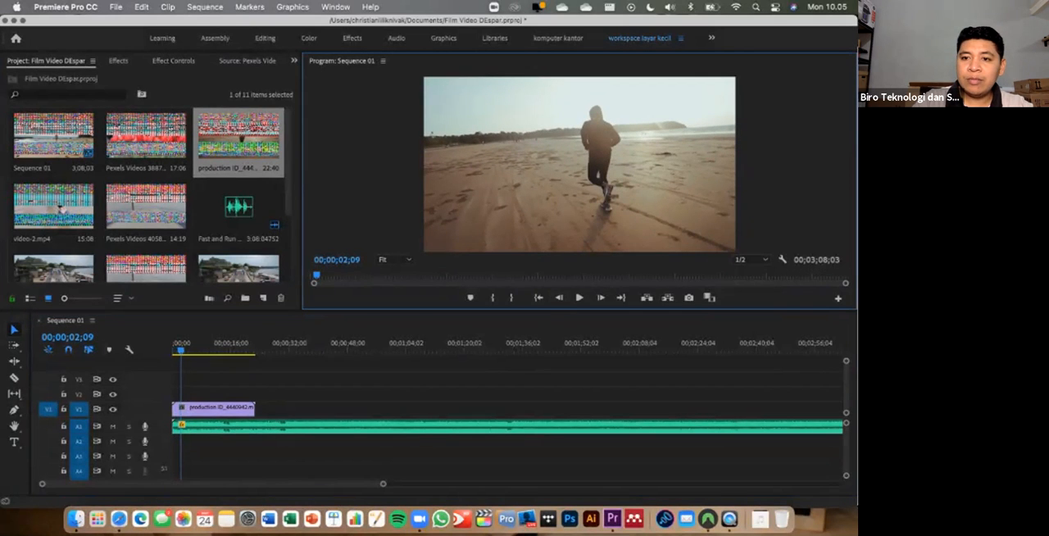
left_click(751, 259)
left_click(749, 297)
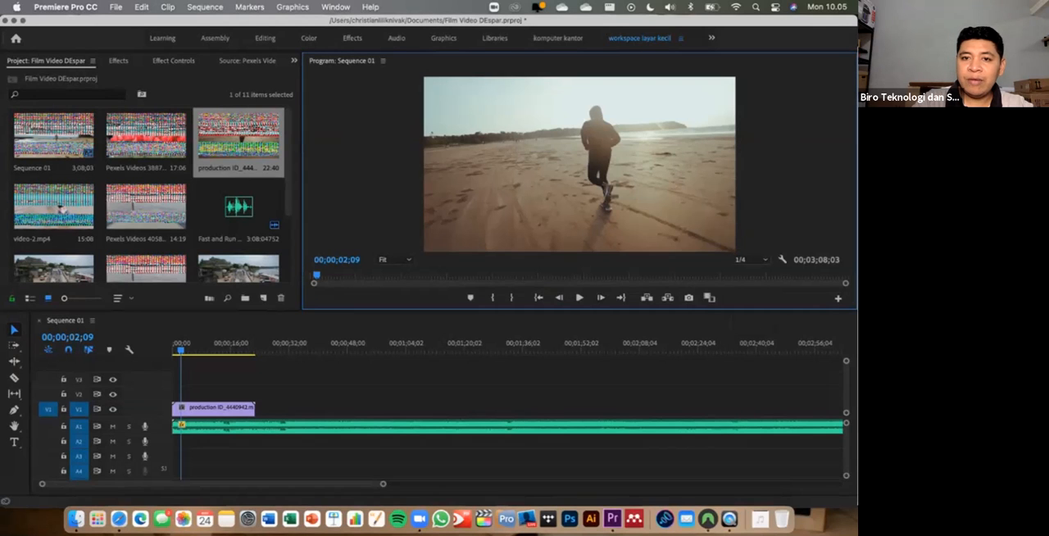
left_click(174, 345)
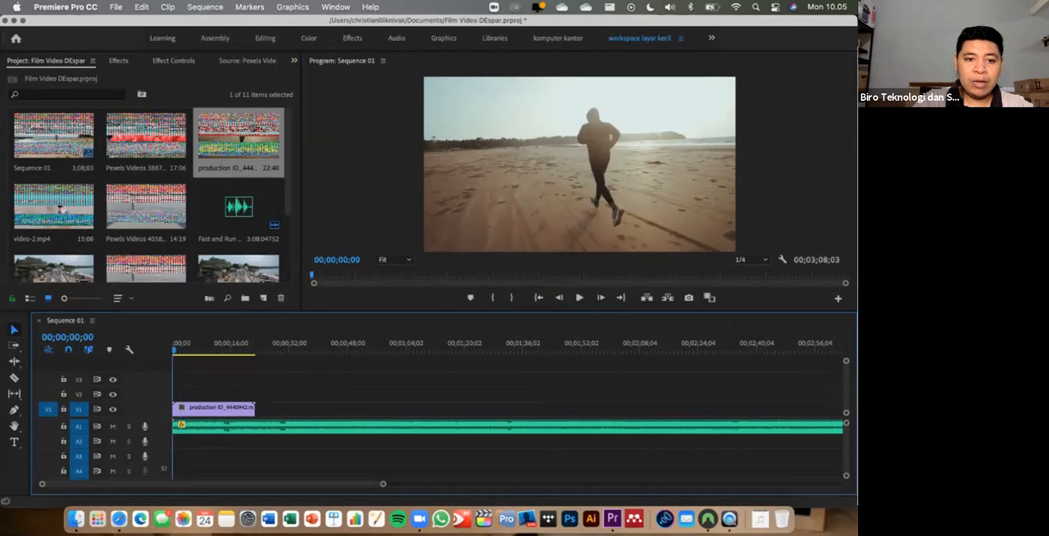
key("space")
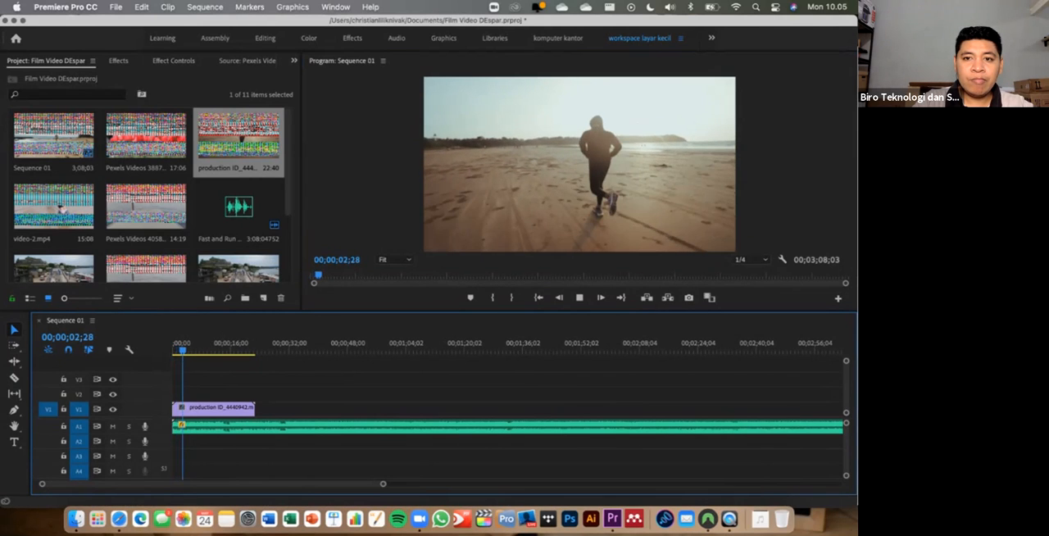
key("space")
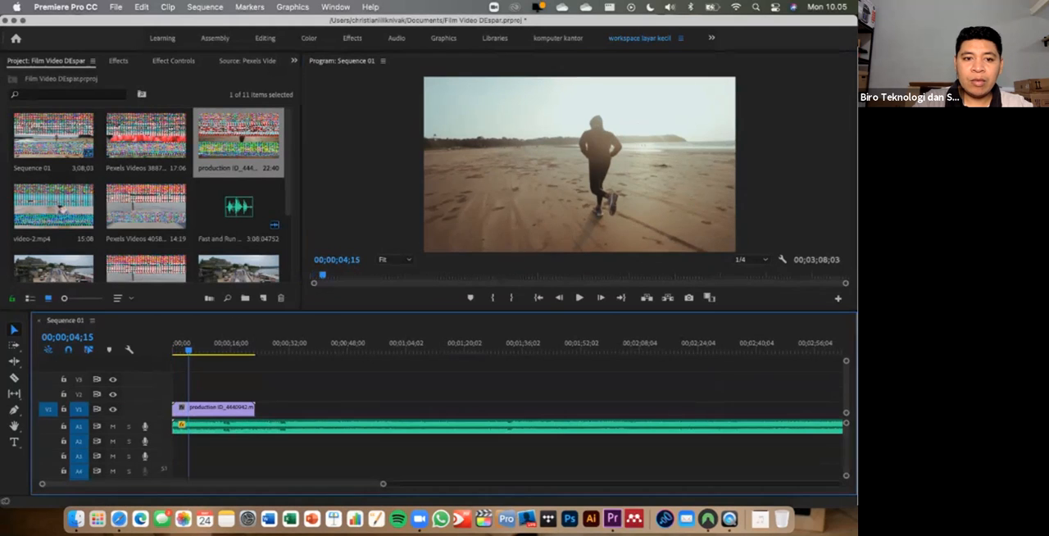
key("space")
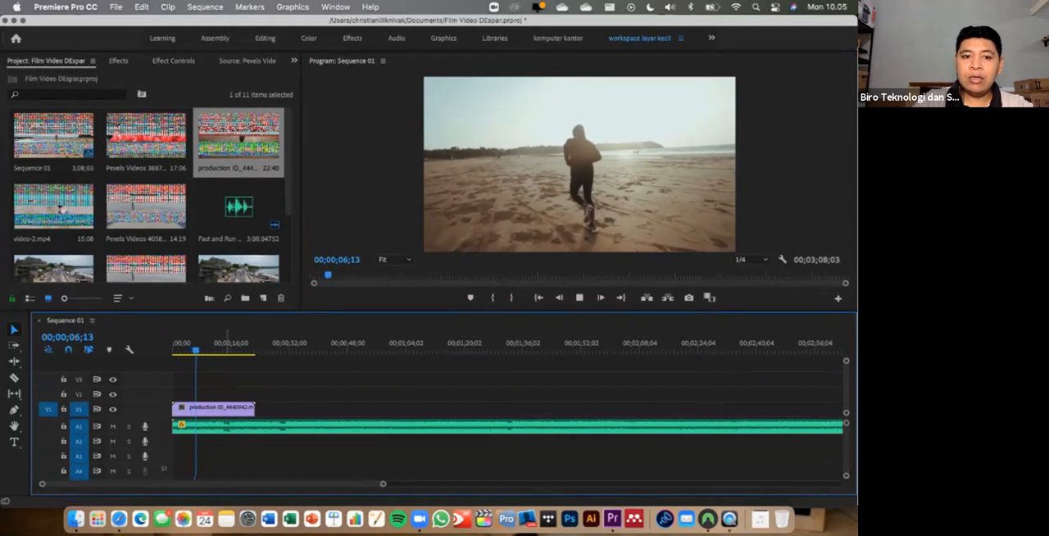
- Split the beach running clip at 00;00;07;28 with the Razor tool and delete the part after the cut
key("Home")
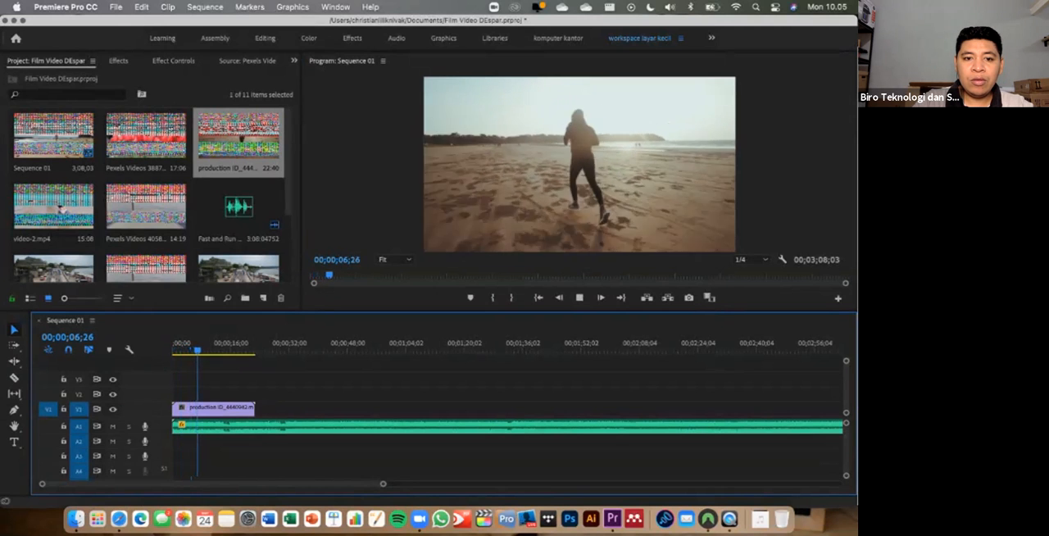
key("space")
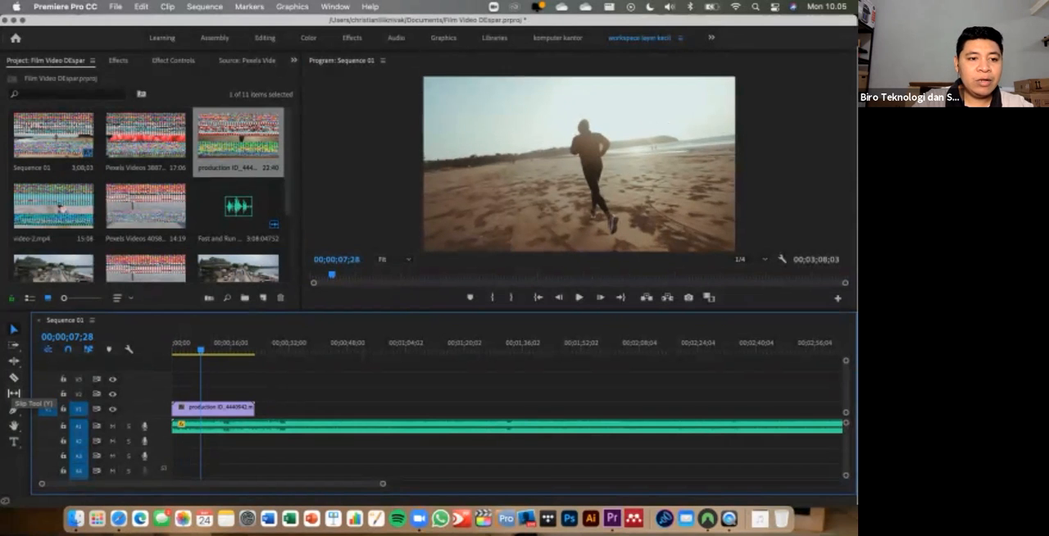
left_click(14, 380)
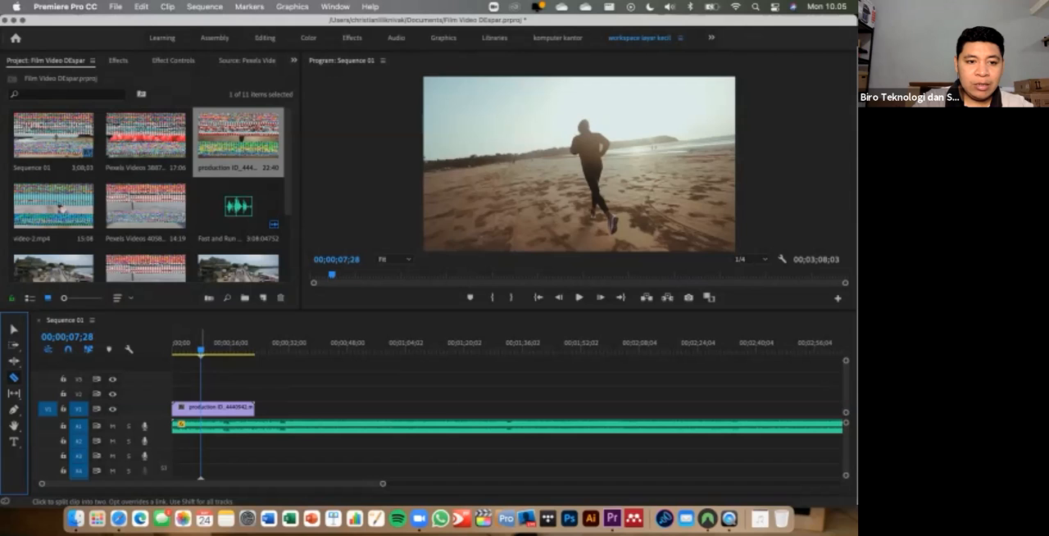
left_click(202, 407)
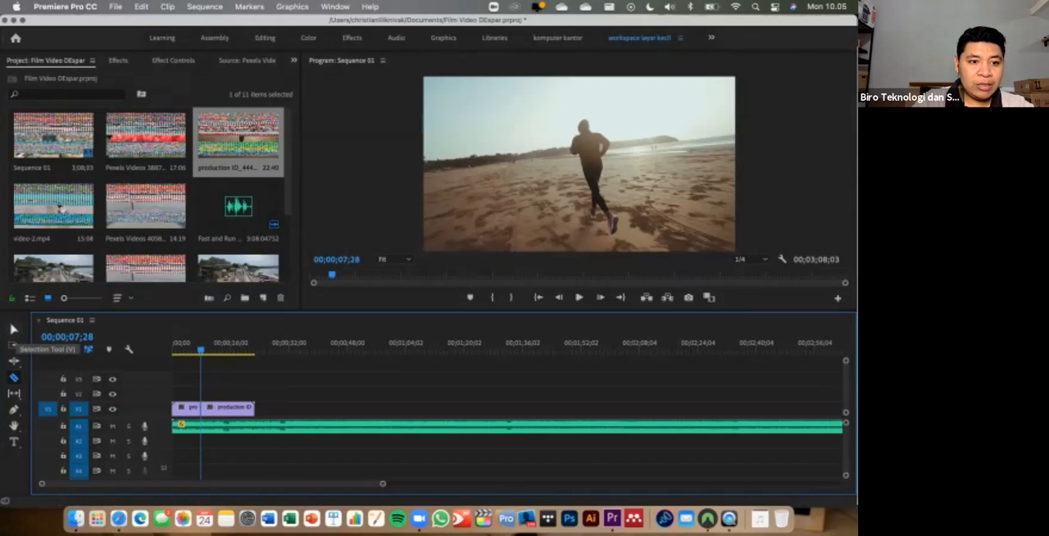
left_click(13, 329)
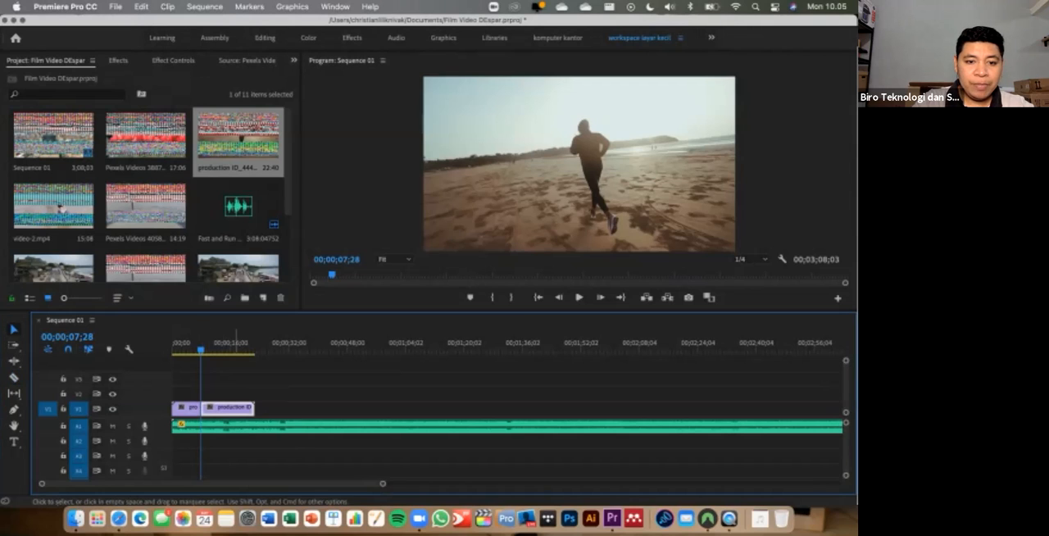
key("Delete")
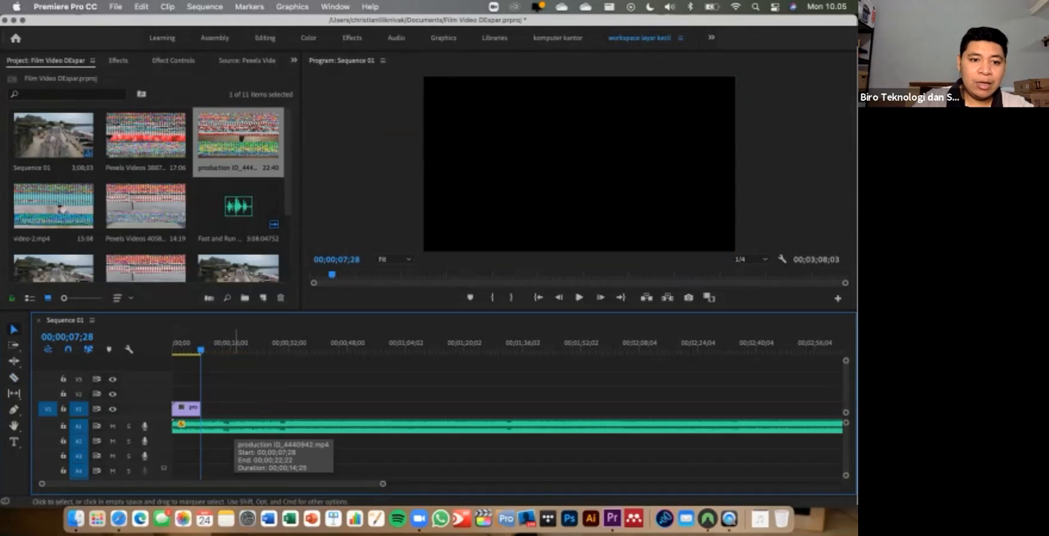
- Play the sequence from the start through the end of the trimmed beach running clip to review the cut
left_click_drag(201, 348, 171, 348)
key("space")
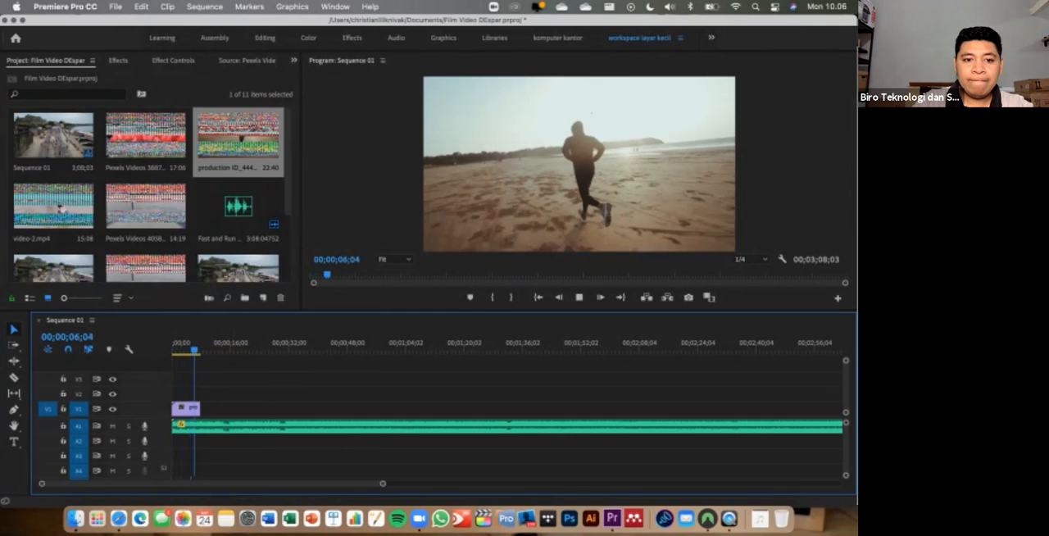
key("space")
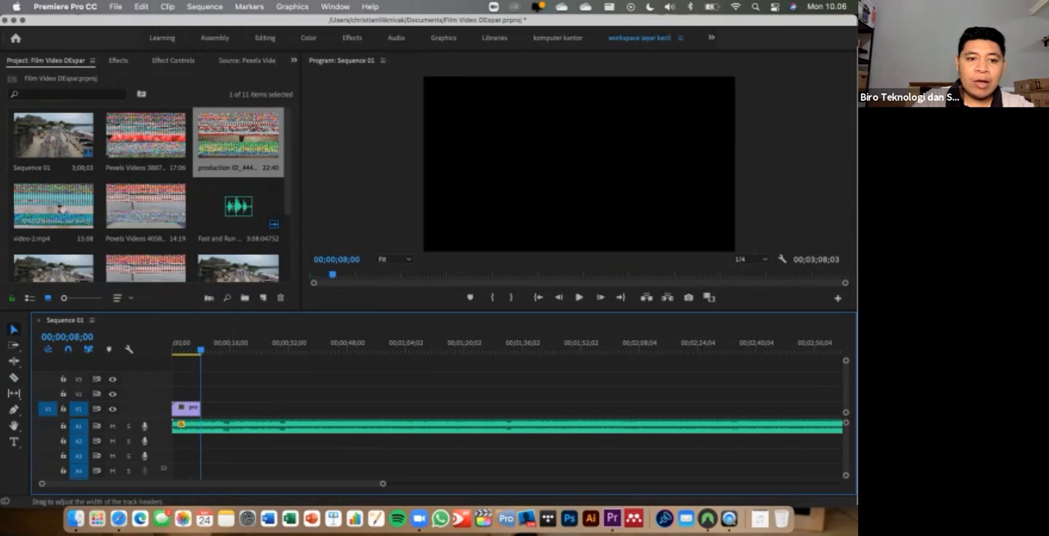
- Enlarge the timeline's time scale around the beach running clip, replay the opening from 00;00;00;00, and return the playhead to the start
left_click_drag(201, 350, 178, 350)
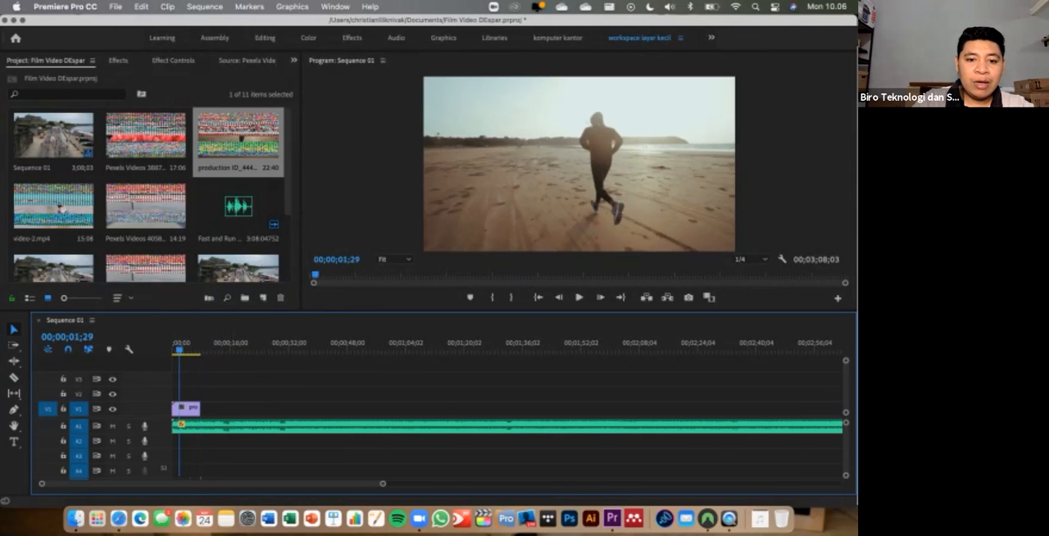
mouse_move(382, 484)
left_mouse_down()
mouse_move(82, 483)
mouse_move(103, 484)
left_mouse_up()
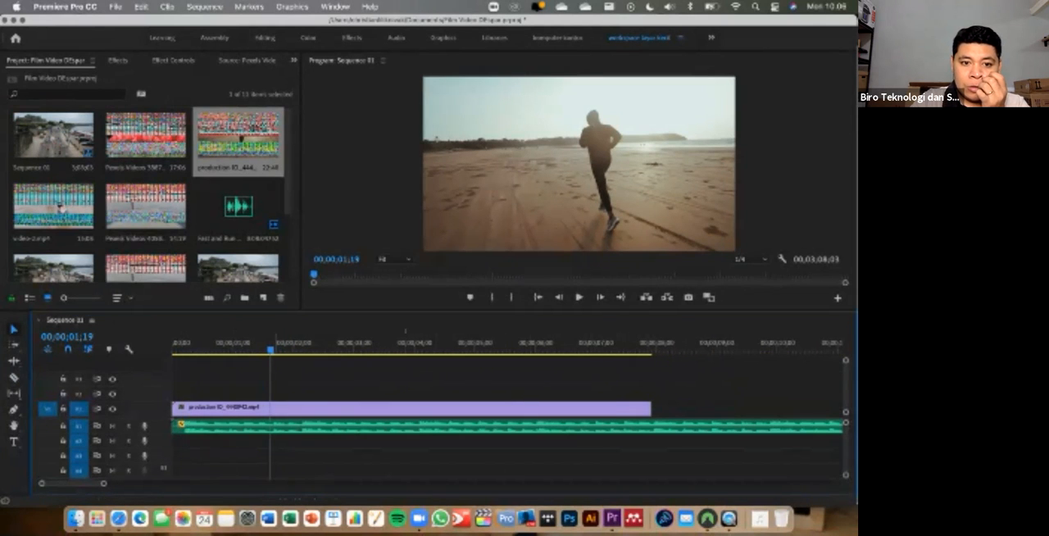
left_click_drag(270, 349, 173, 349)
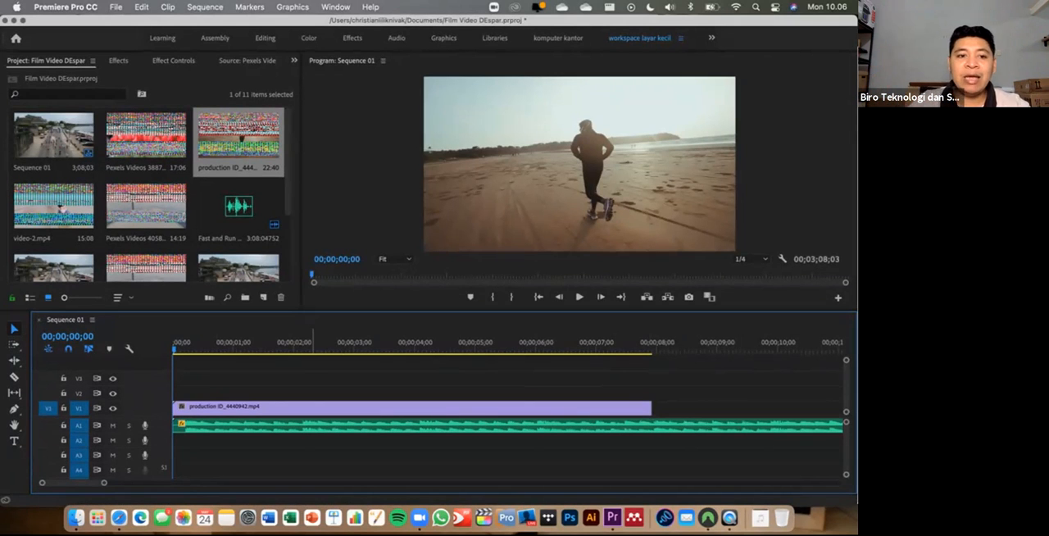
key("space")
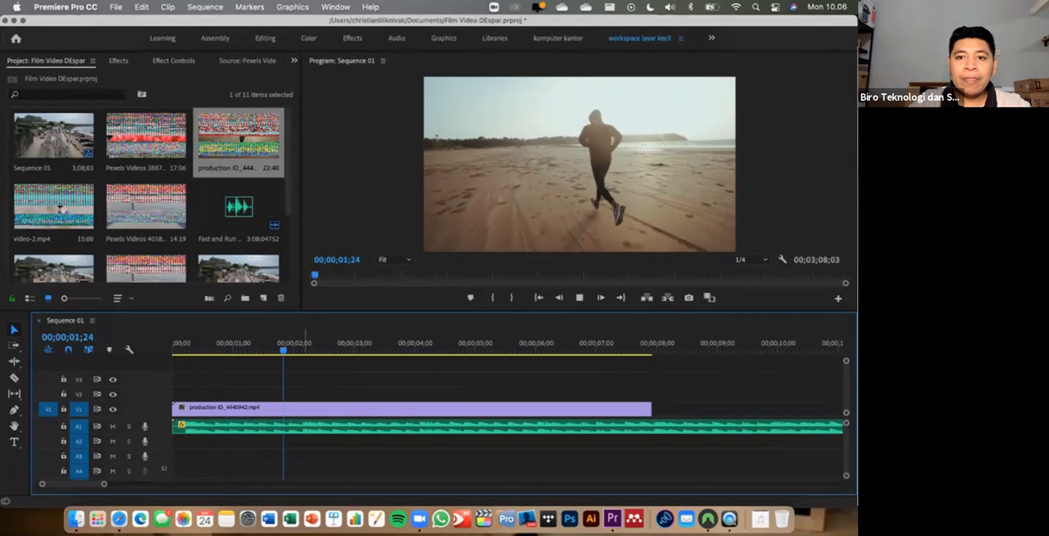
key("space")
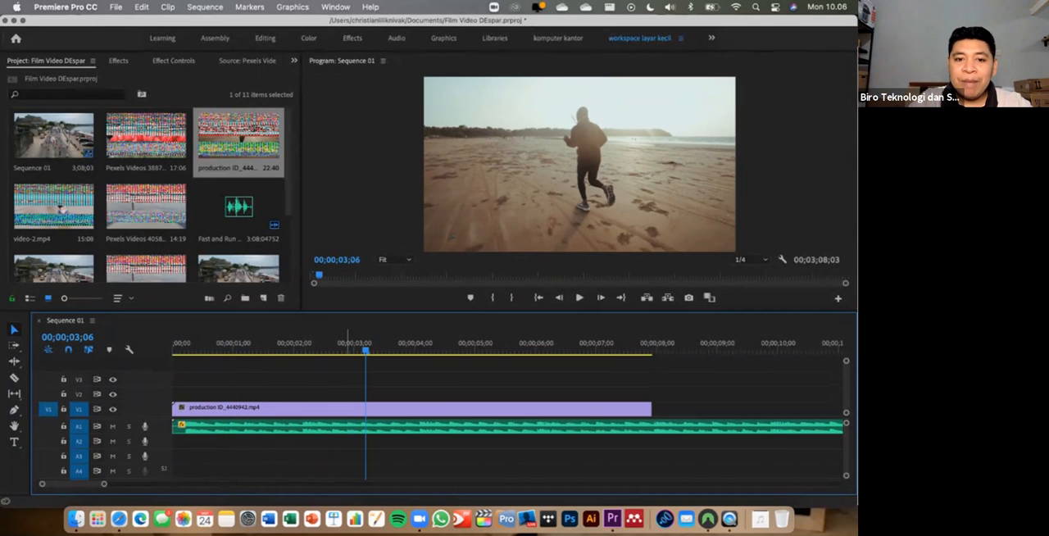
left_click_drag(366, 350, 176, 350)
key("space")
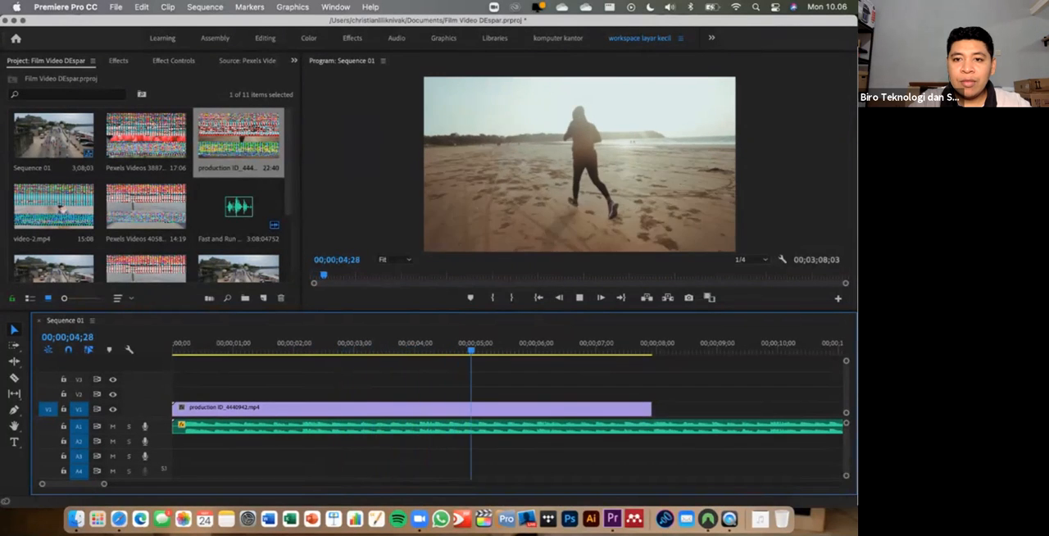
key("space")
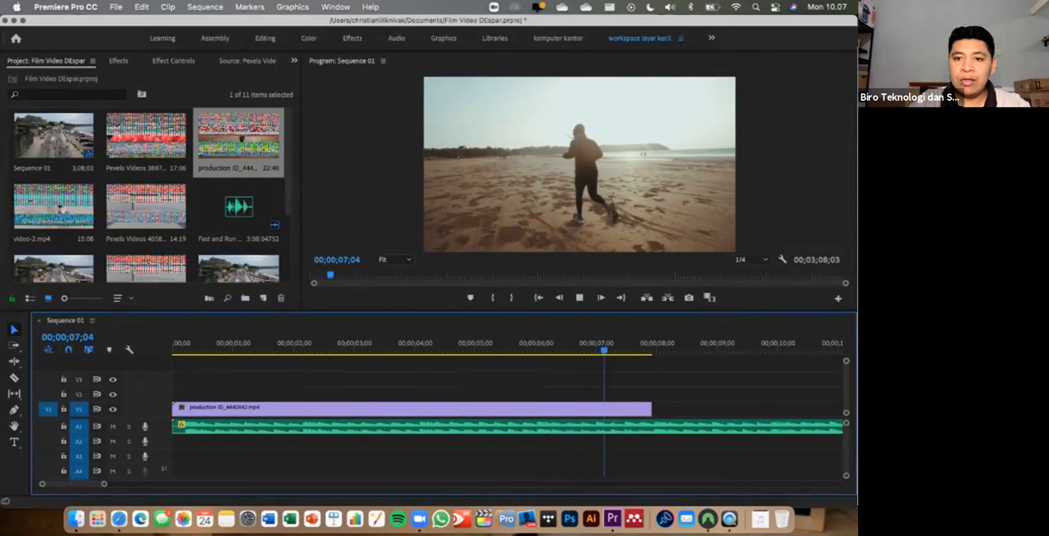
key("space")
key("Home")
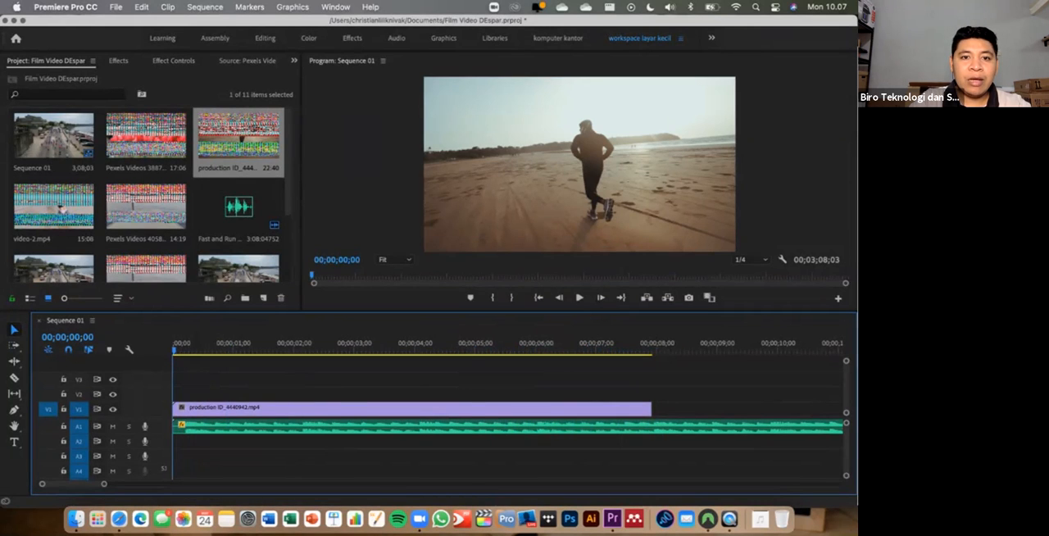
- Apply the Dip to Black dissolve transition to the start of the beach running clip on V1 and preview the fade-in
left_click(335, 7)
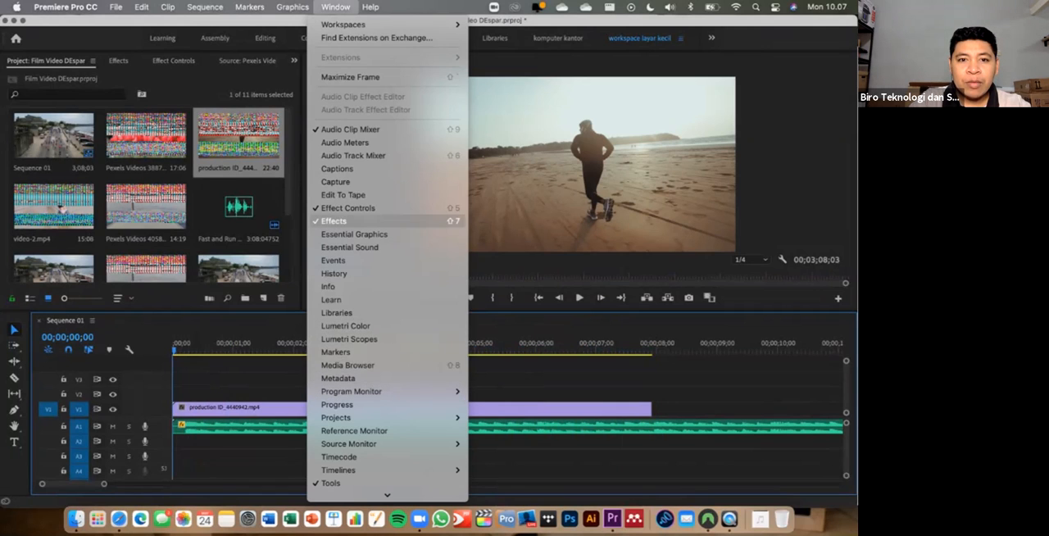
left_click(118, 60)
left_click(118, 61)
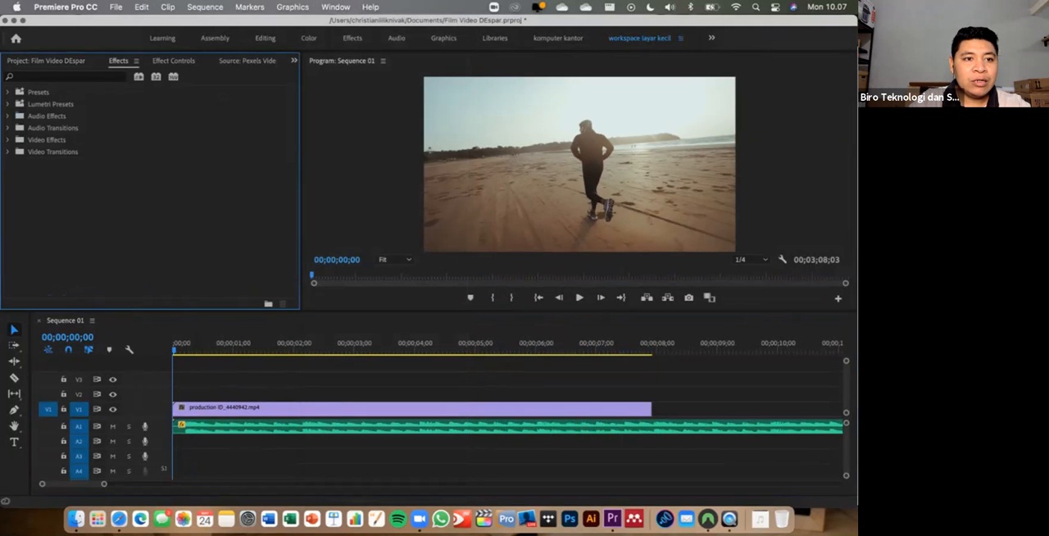
left_click(8, 152)
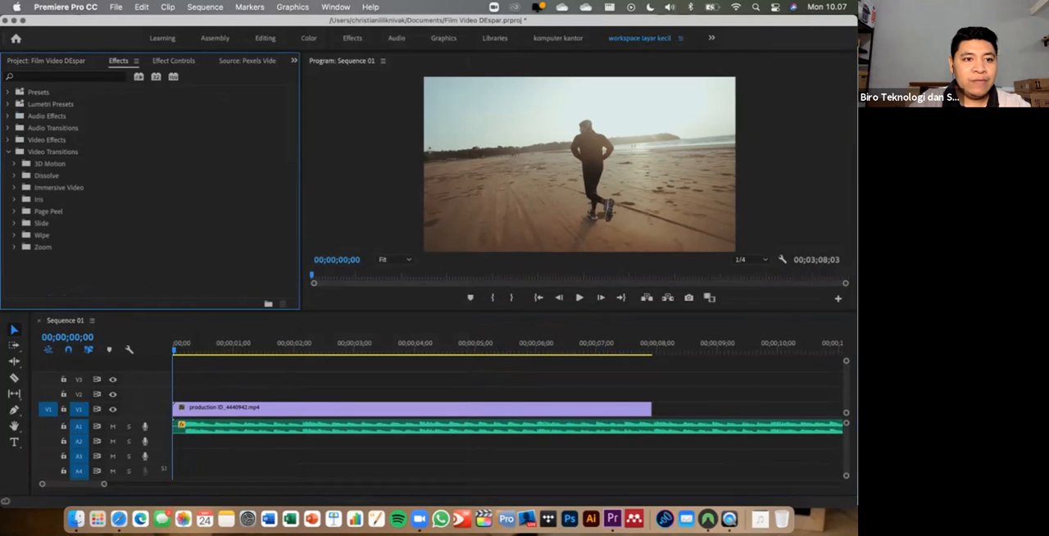
left_click(14, 175)
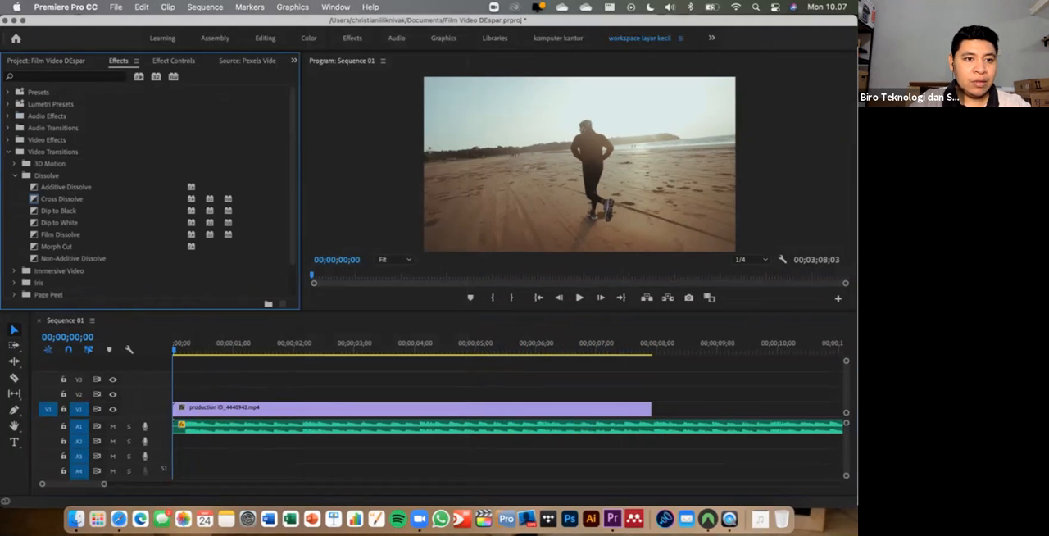
left_click(59, 211)
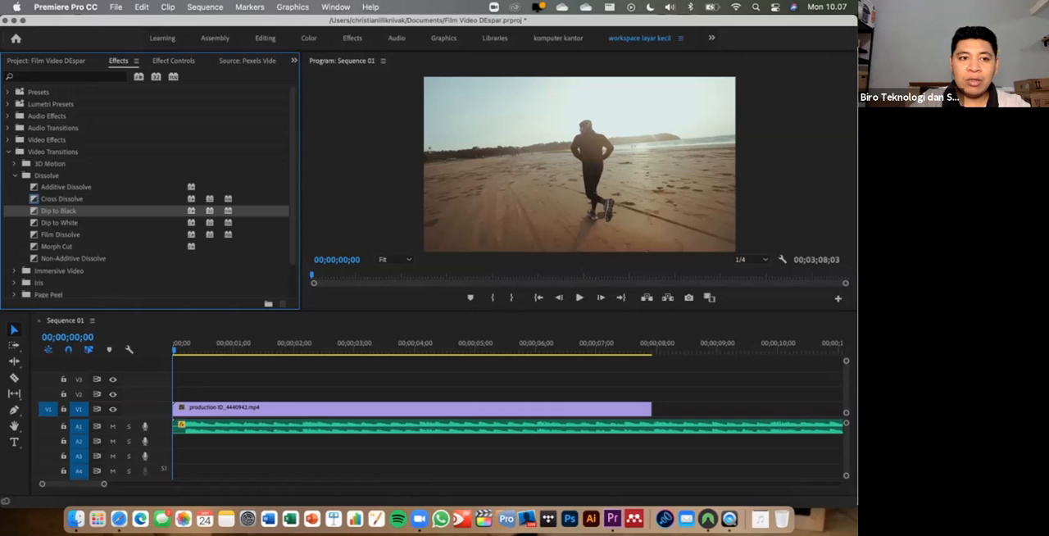
left_click_drag(58, 210, 190, 407)
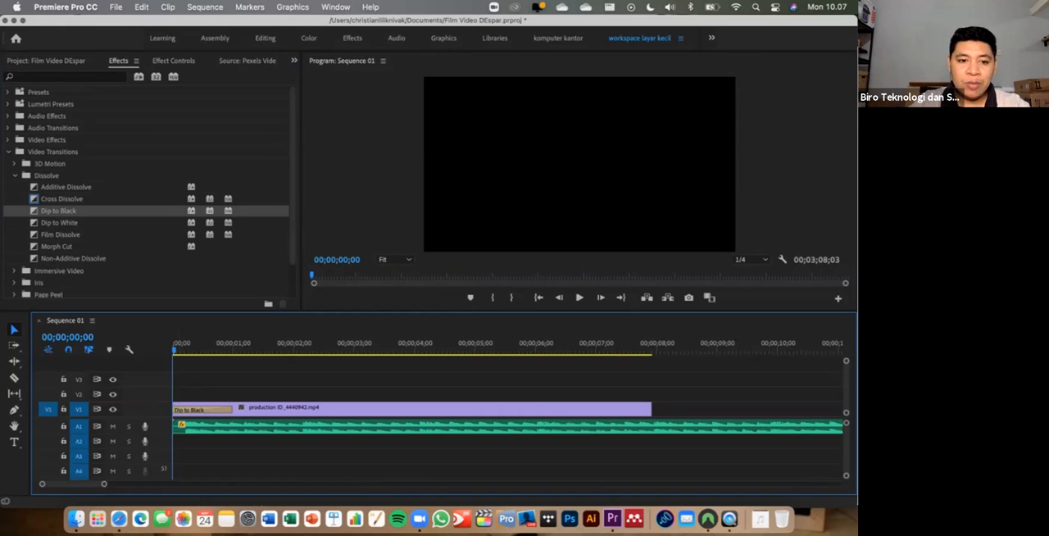
key("space")
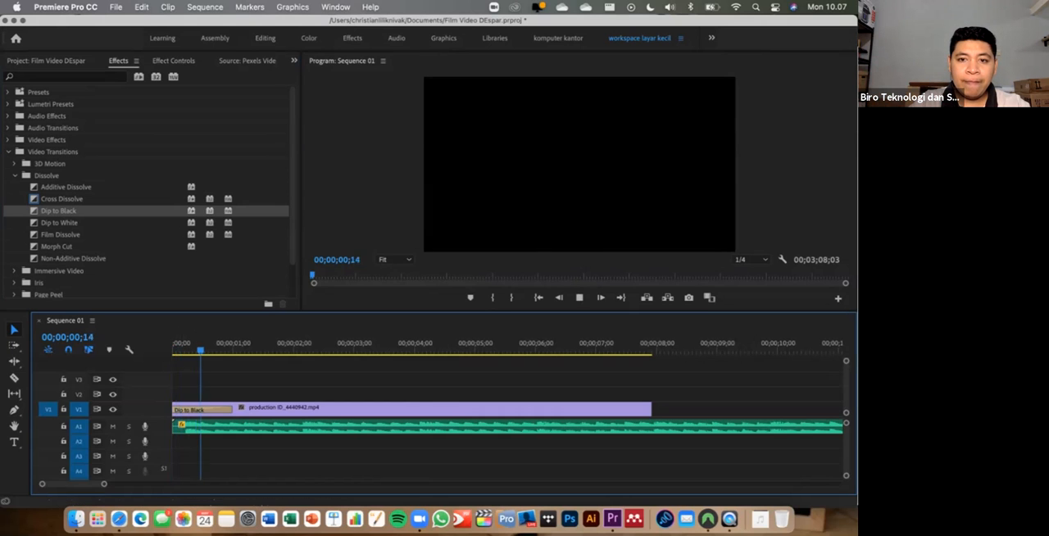
key("space")
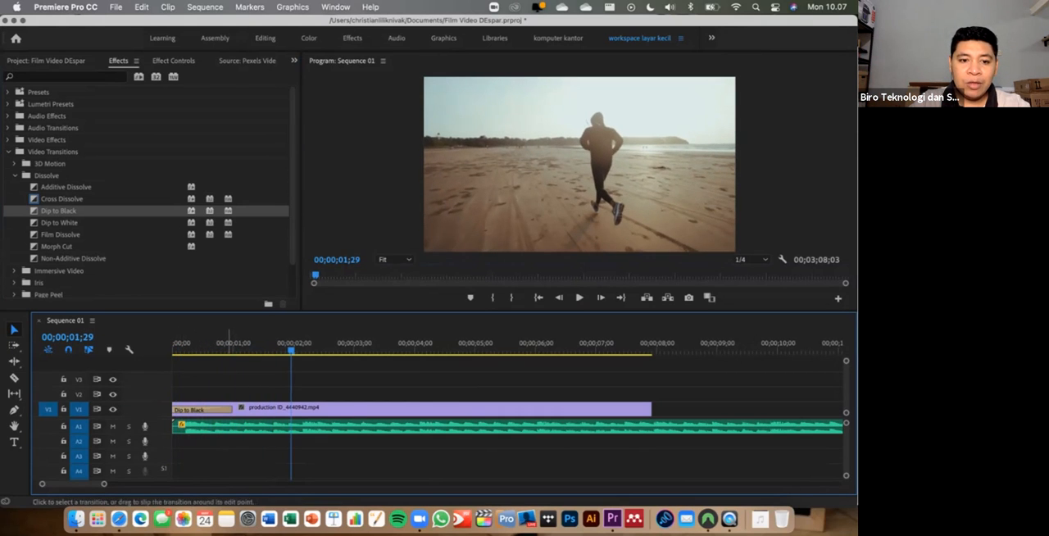
- Try extending the Dip to Black transition to about two seconds and play it from the start of the sequence
left_click_drag(233, 408, 293, 409)
left_click(222, 344)
key("Home")
key("space")
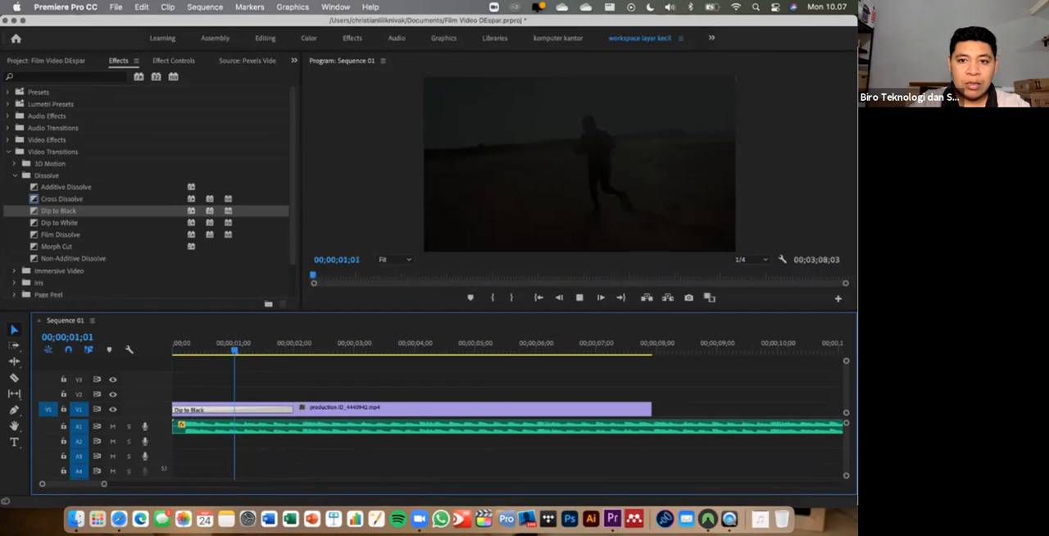
- Shorten the Dip to Black transition on the beach running clip so that it ends at 00;00;01;05
left_click_drag(279, 347, 243, 349)
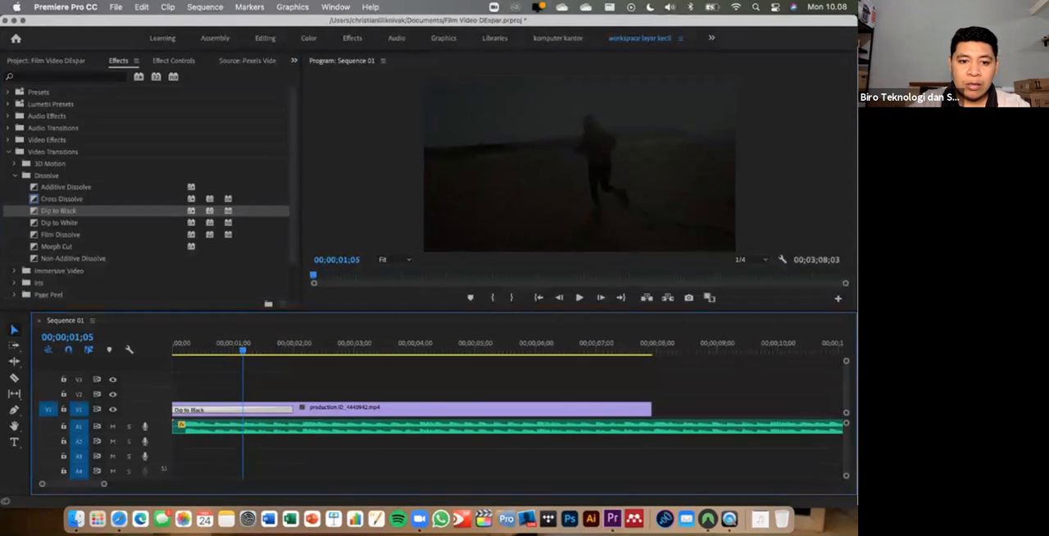
left_click_drag(291, 409, 243, 409)
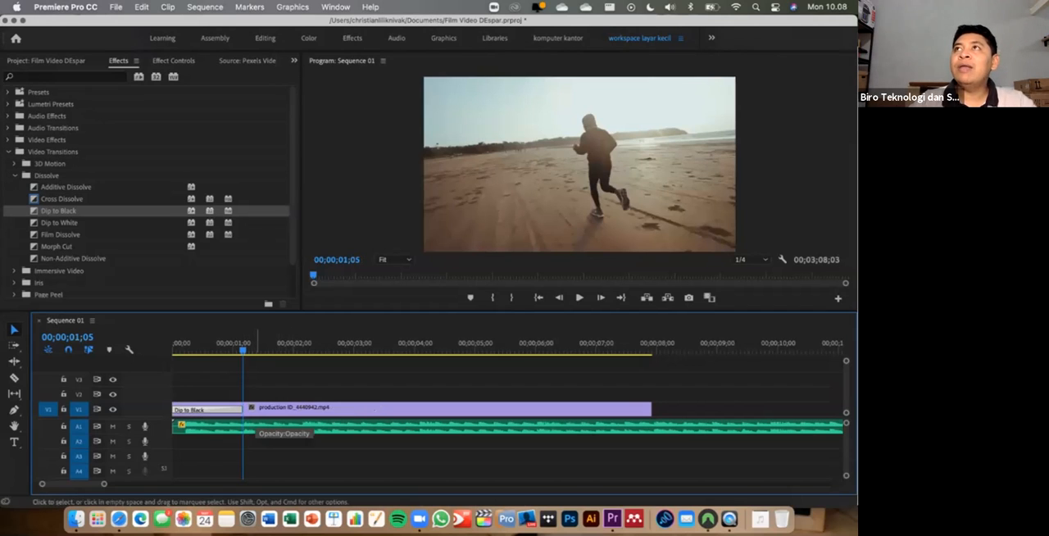
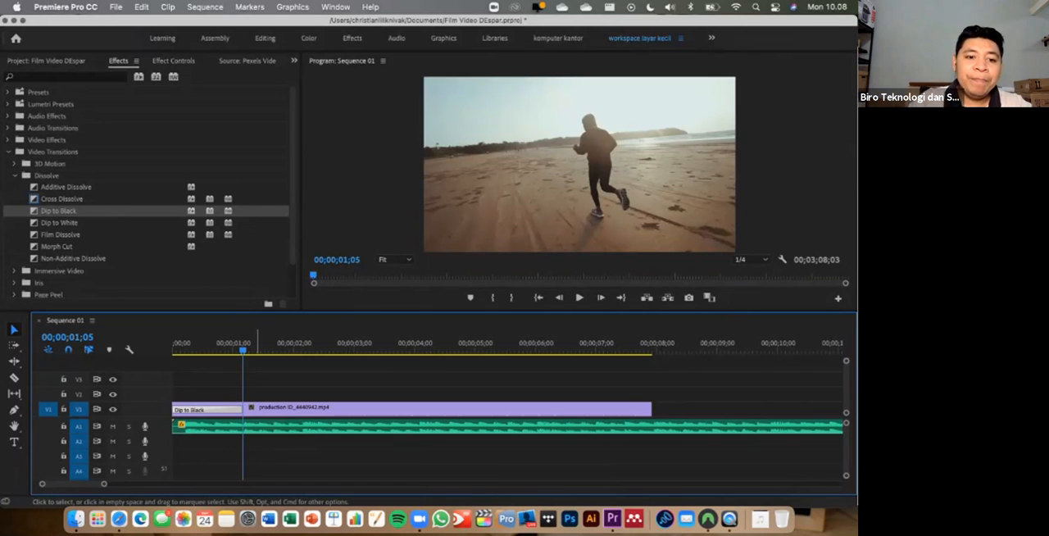
- Select the music clip on A1 and expand the Audio Transitions effects down to the Crossfade group
left_click(208, 427)
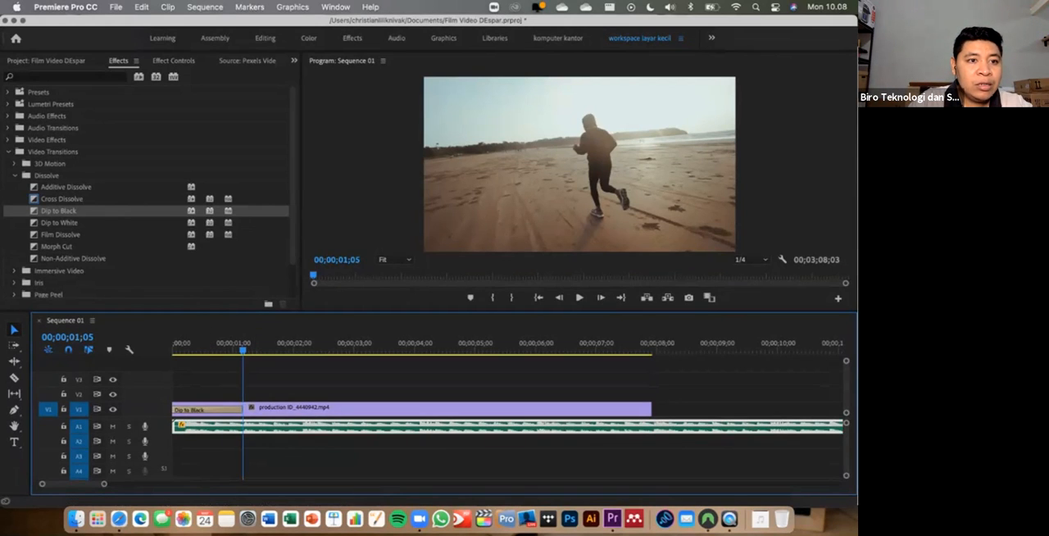
left_click(8, 152)
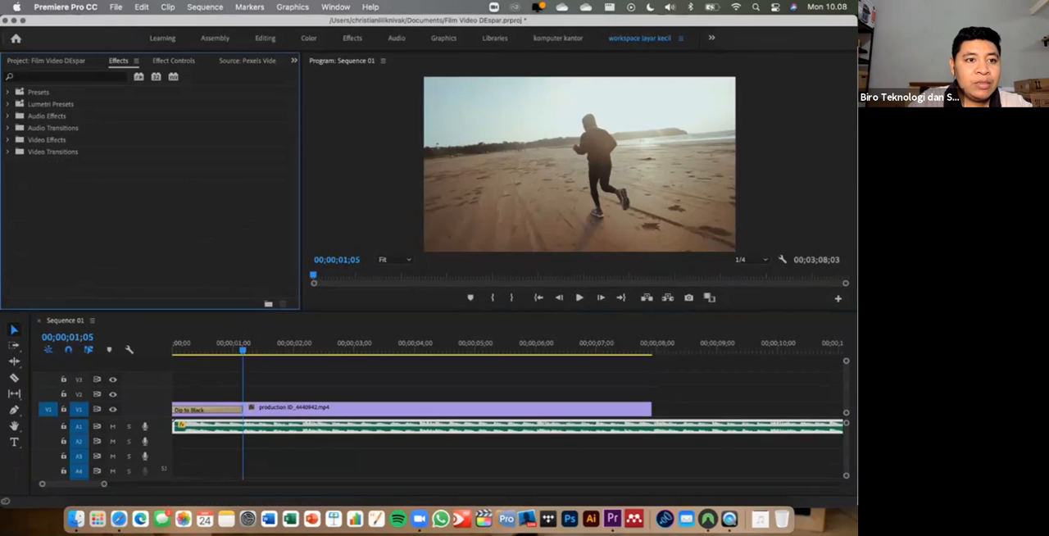
left_click(8, 127)
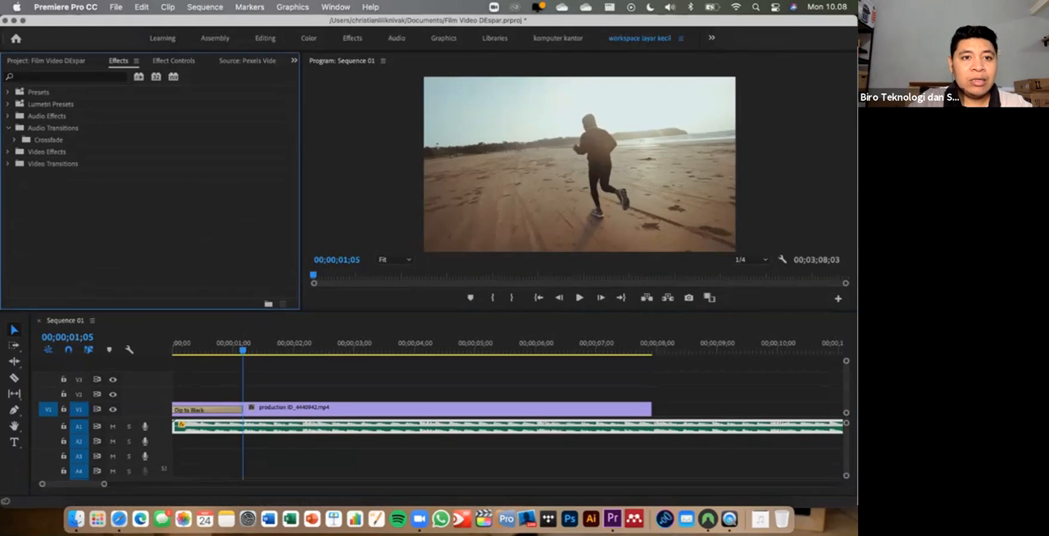
- Show the effect settings of the music clip on A1 and add a volume Level keyframe at 00;00;00;00
left_click(262, 427)
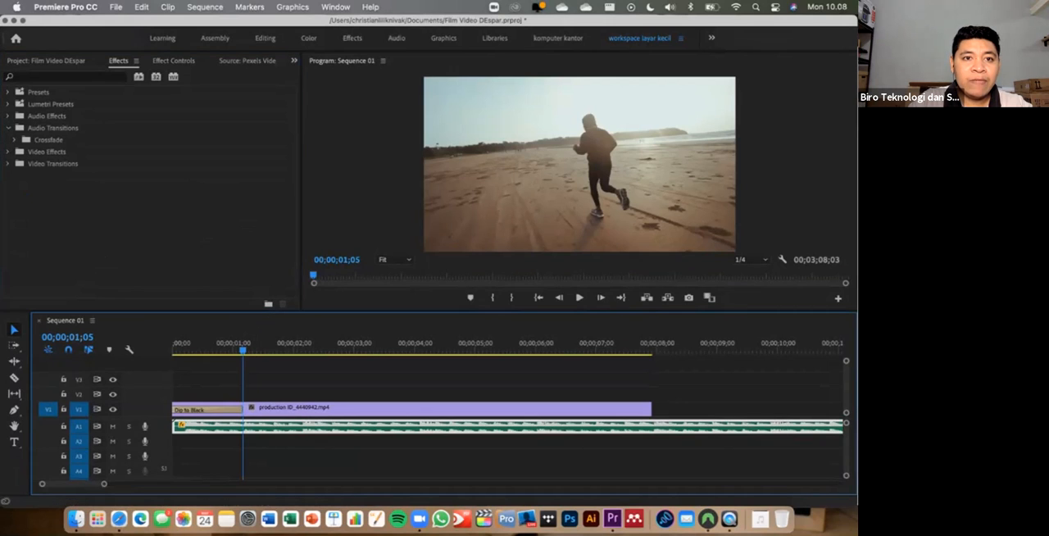
left_click(174, 60)
left_click_drag(196, 205, 158, 205)
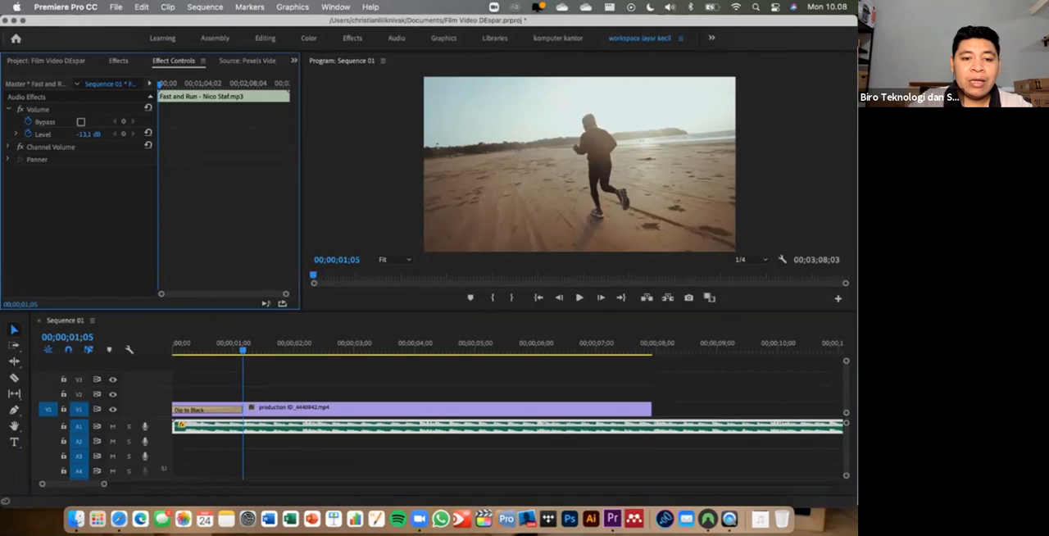
left_click_drag(242, 349, 171, 350)
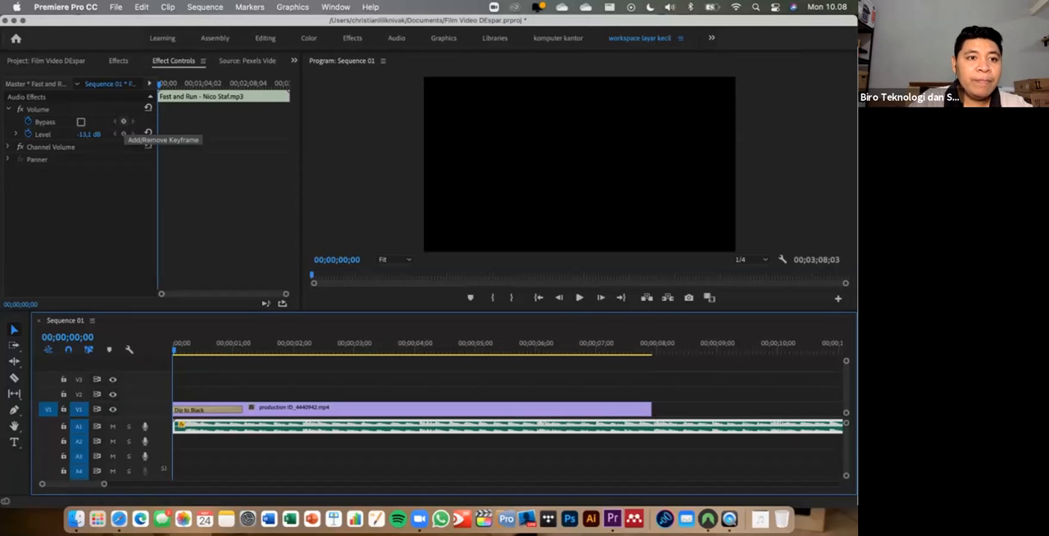
left_click(124, 134)
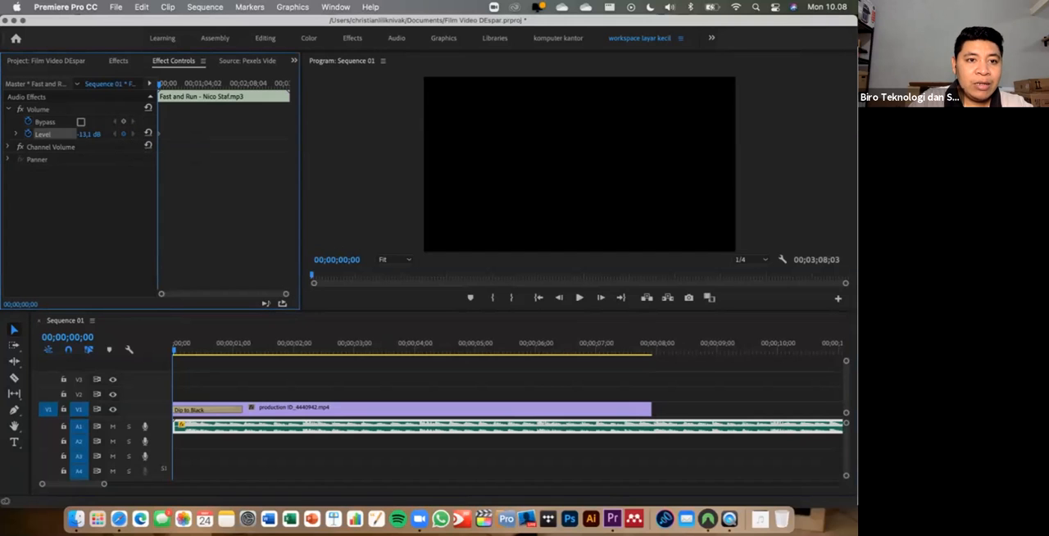
mouse_move(159, 85)
left_mouse_down()
mouse_move(168, 84)
mouse_move(159, 84)
left_mouse_up()
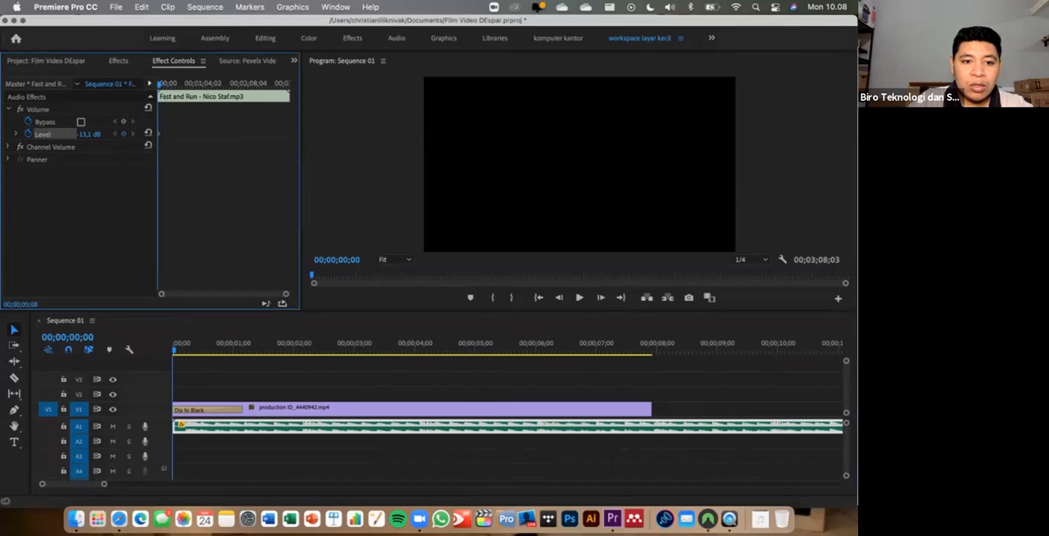
- Add a second volume Level keyframe to the music clip at 00;00;00;21
key("space")
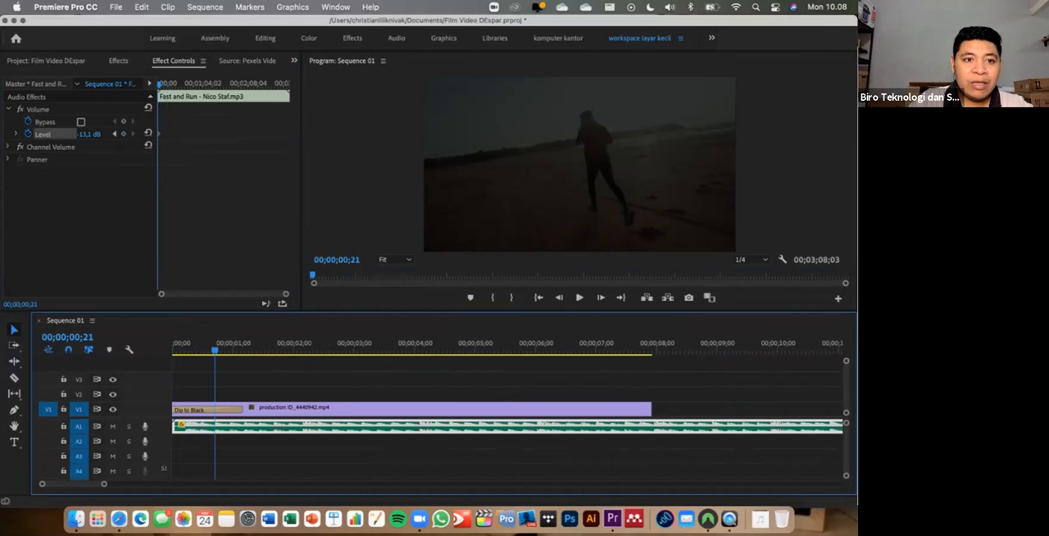
left_click_drag(285, 294, 187, 293)
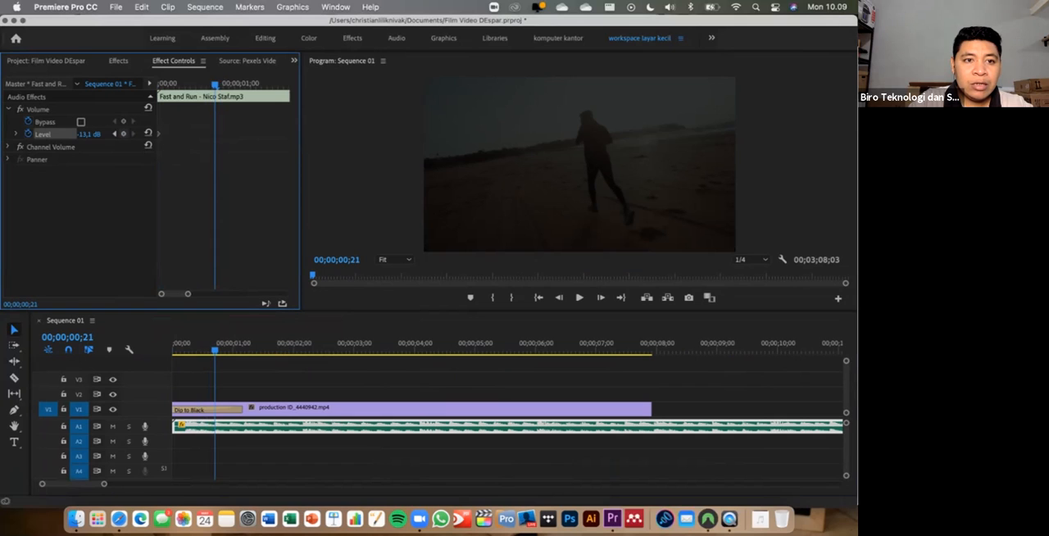
left_click(123, 134)
- Try setting the music's starting Level keyframe to 0 dB and play the opening
key("Home")
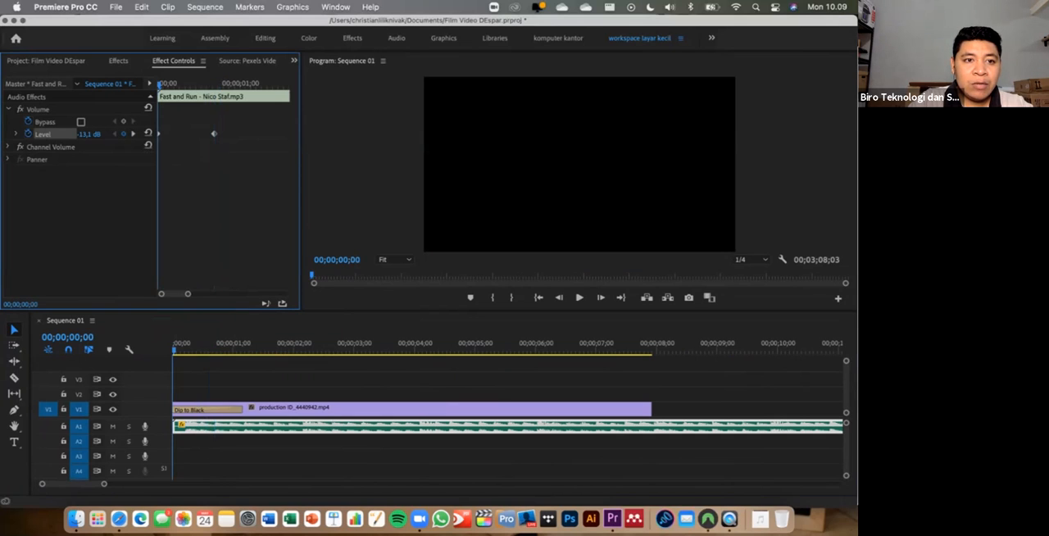
left_click(89, 134)
type("0")
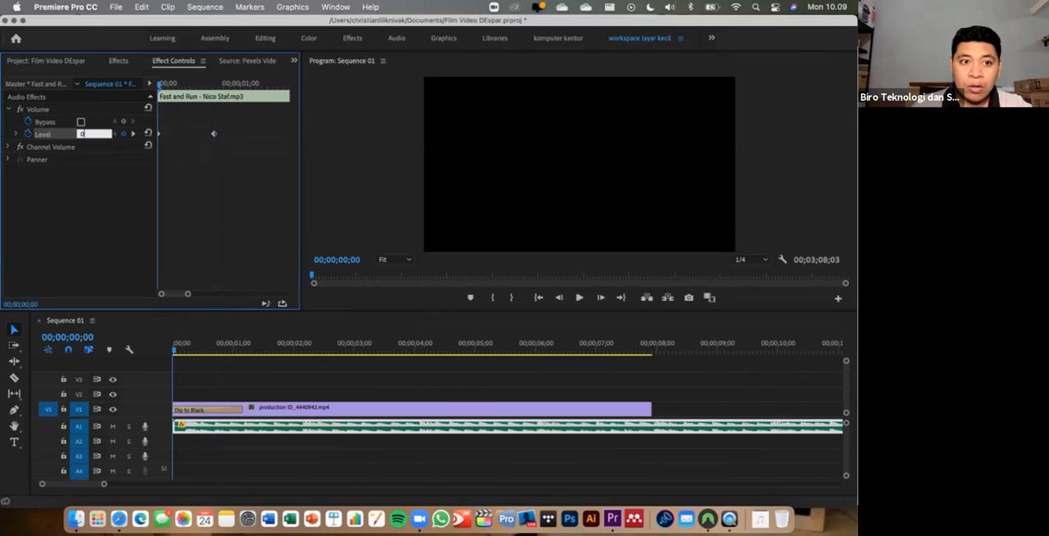
key("Return")
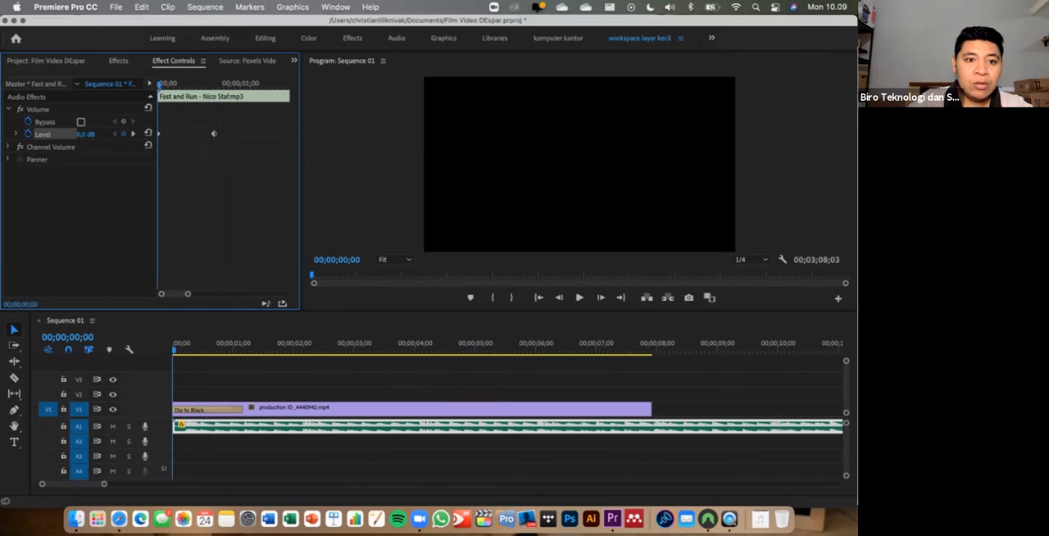
key("space")
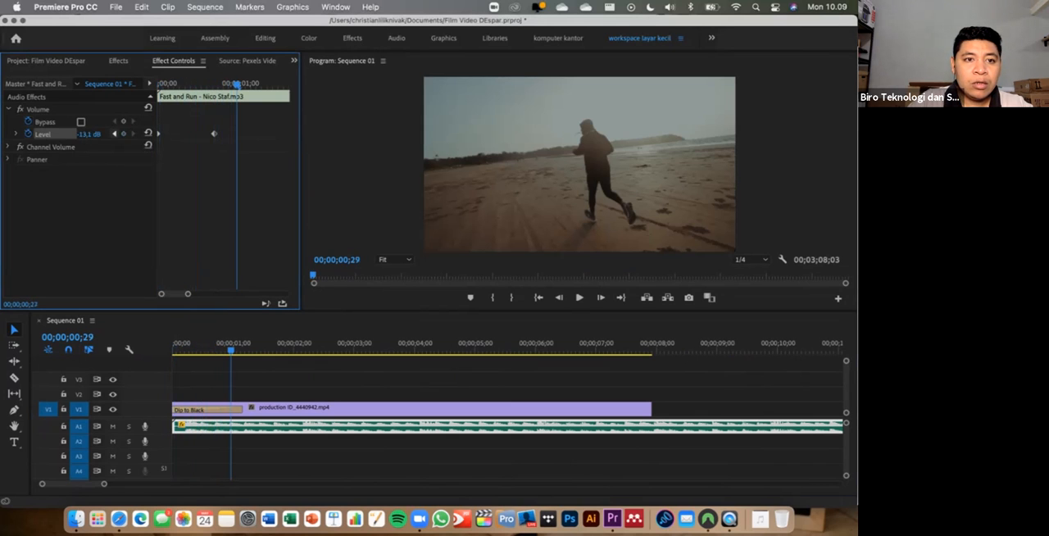
- Set the music's starting Level keyframe to -287.5 dB and move the second keyframe to 00;00;01;01, playing the fade-in as a check
key("Home")
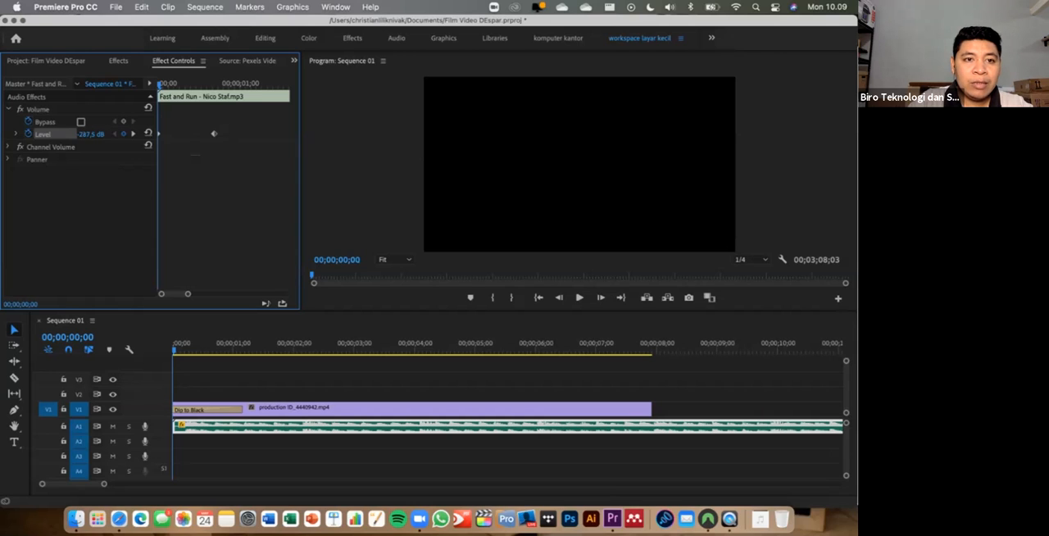
key("space")
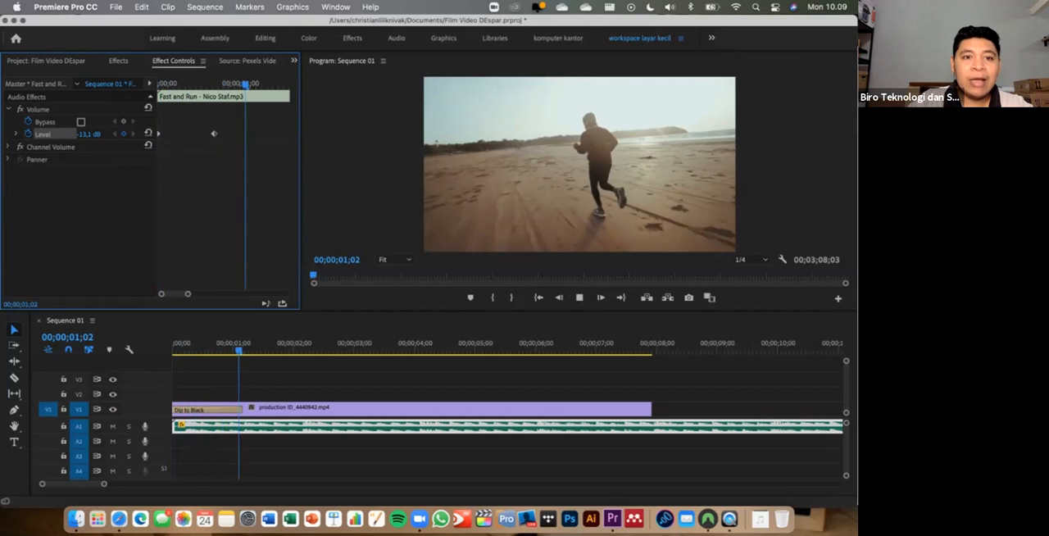
left_click_drag(214, 133, 242, 133)
key("Home")
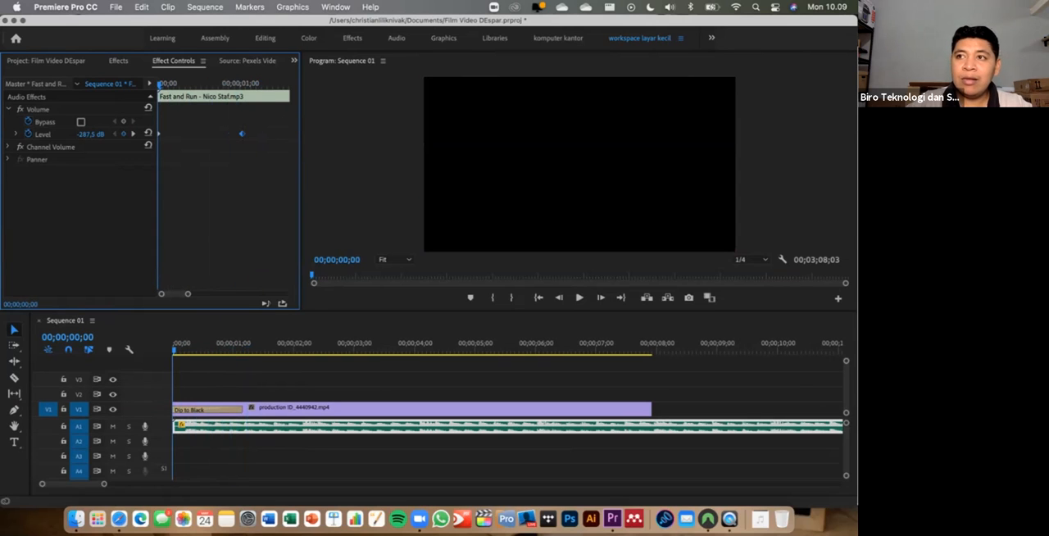
key("space")
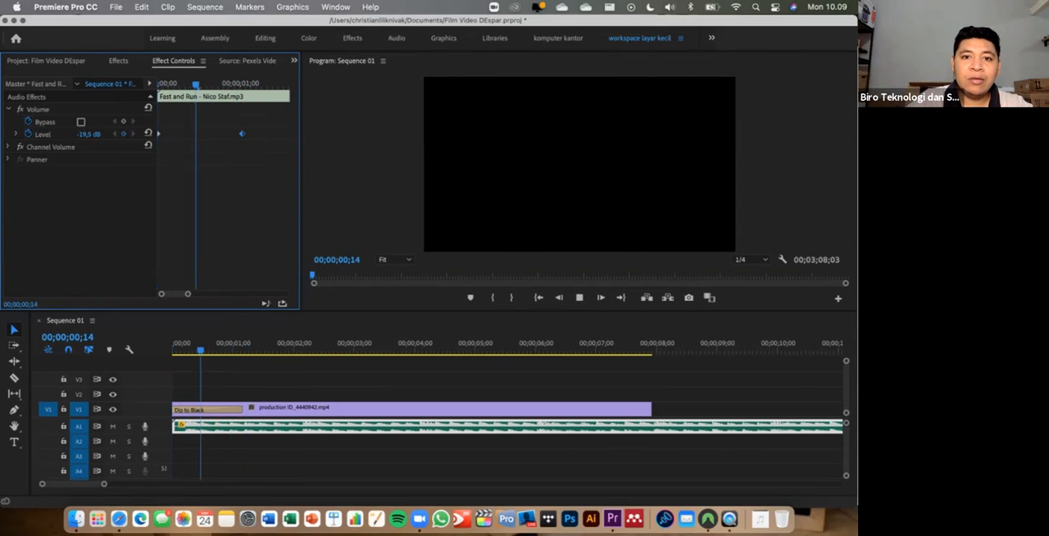
key("space")
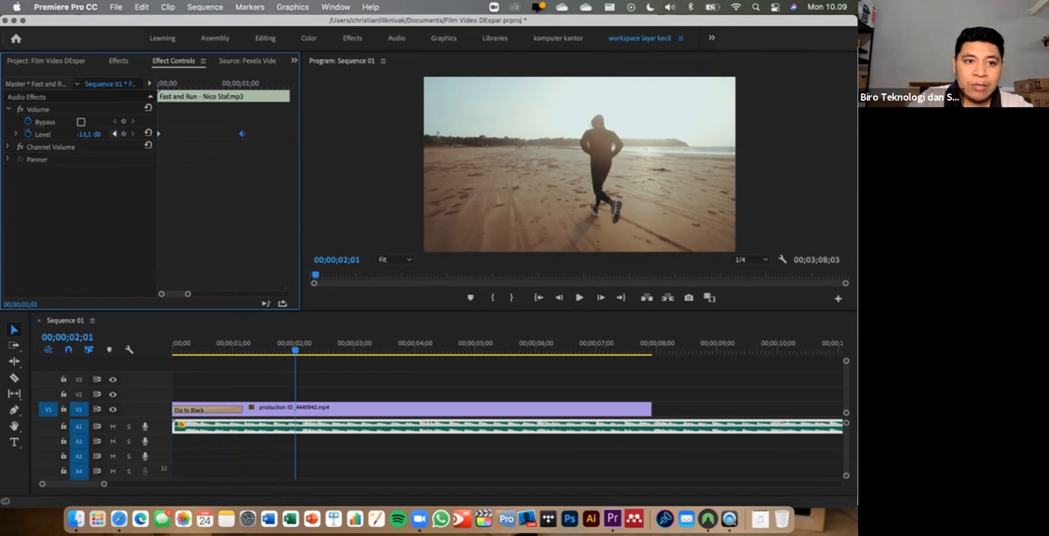
- Shorten the Dip to Black transition to 00;00;01;01, in line with the music's second Level keyframe, and preview from the start
left_click(114, 133)
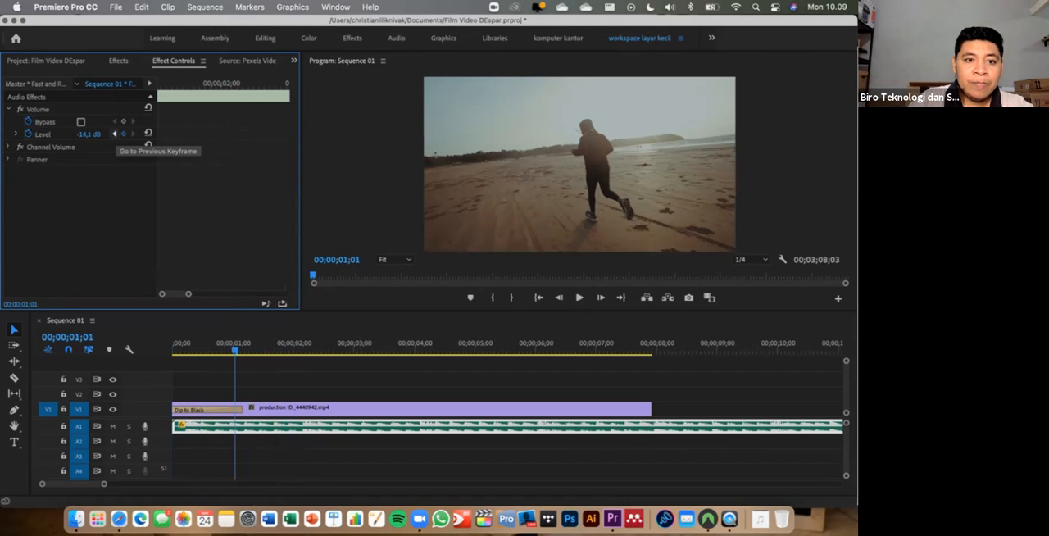
mouse_move(189, 294)
left_mouse_down()
mouse_move(173, 293)
mouse_move(192, 294)
left_mouse_up()
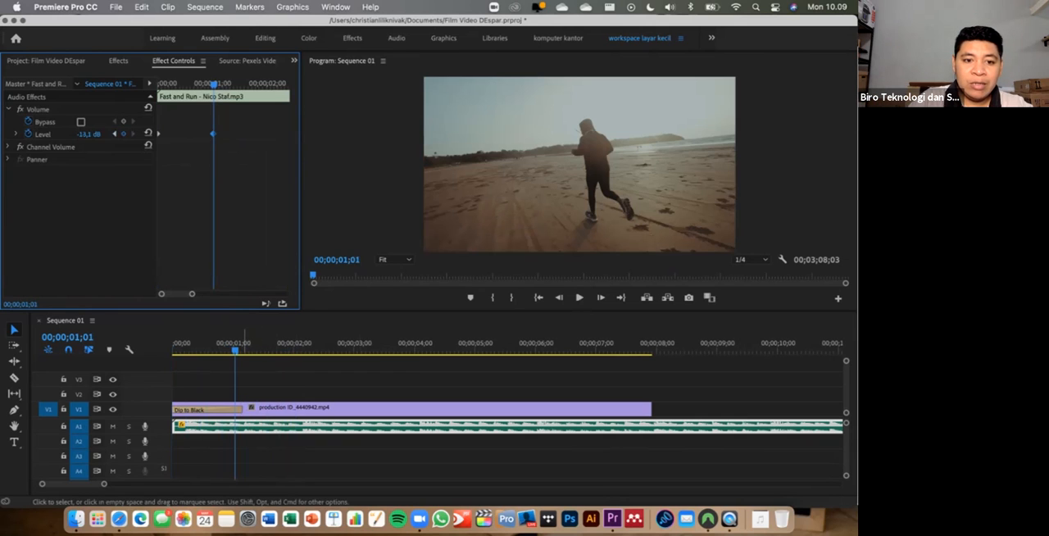
left_click_drag(242, 409, 236, 409)
left_click(199, 346)
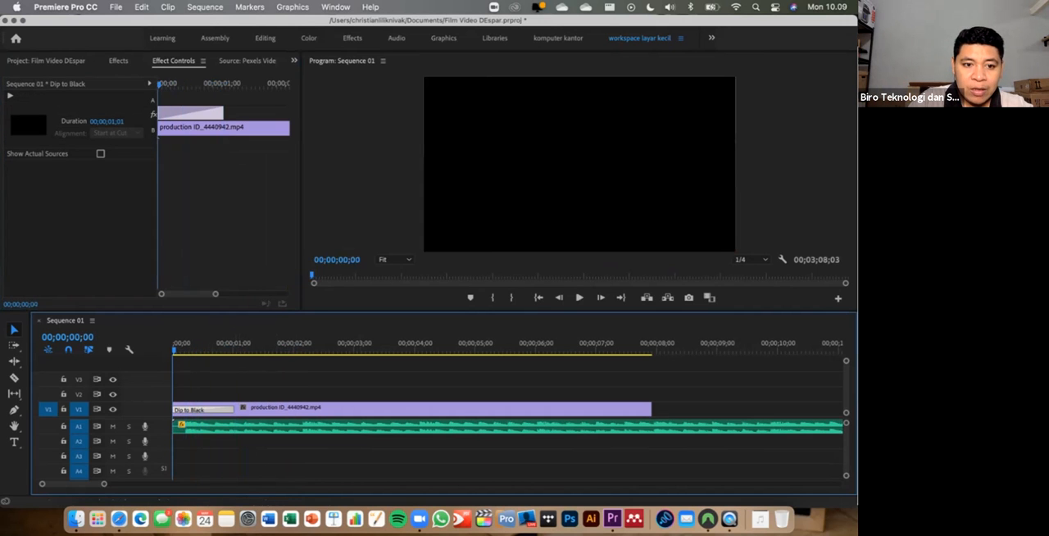
key("space")
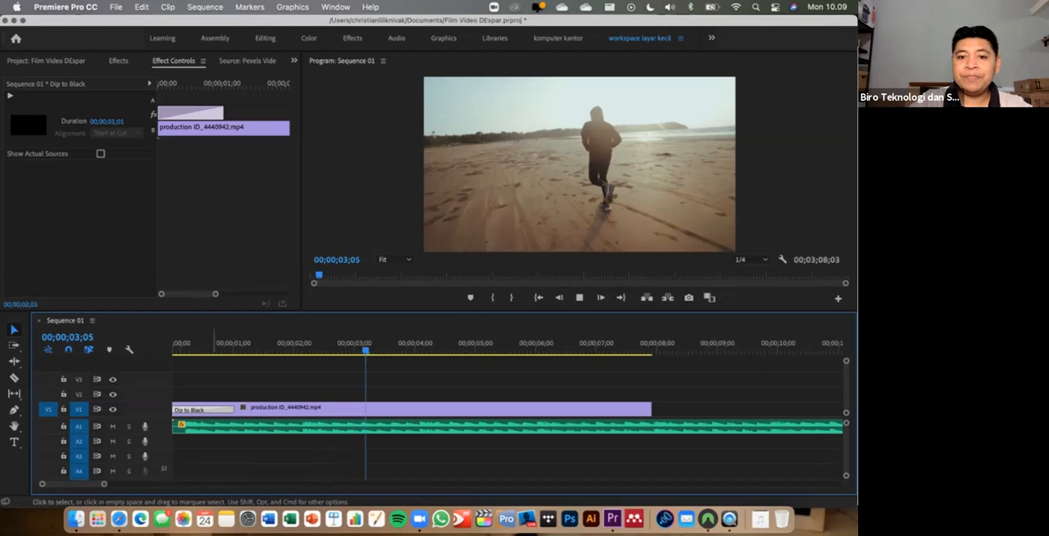
key("space")
- Show a longer stretch of the timeline and play the beach running clip from about 00;00;04;18 to near its end
key("minus")
key("minus")
key("minus")
left_click_drag(131, 484, 148, 484)
left_click(292, 347)
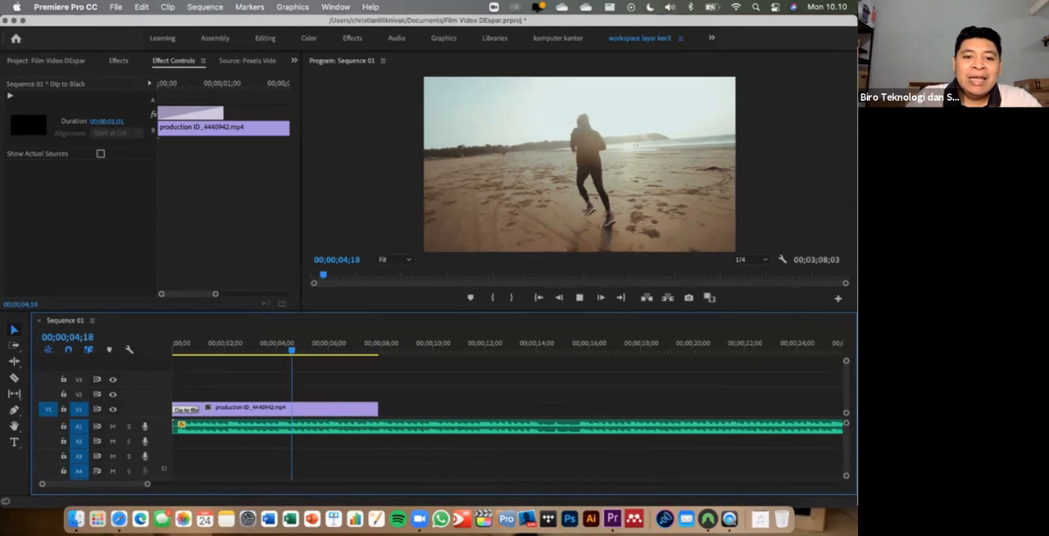
key("space")
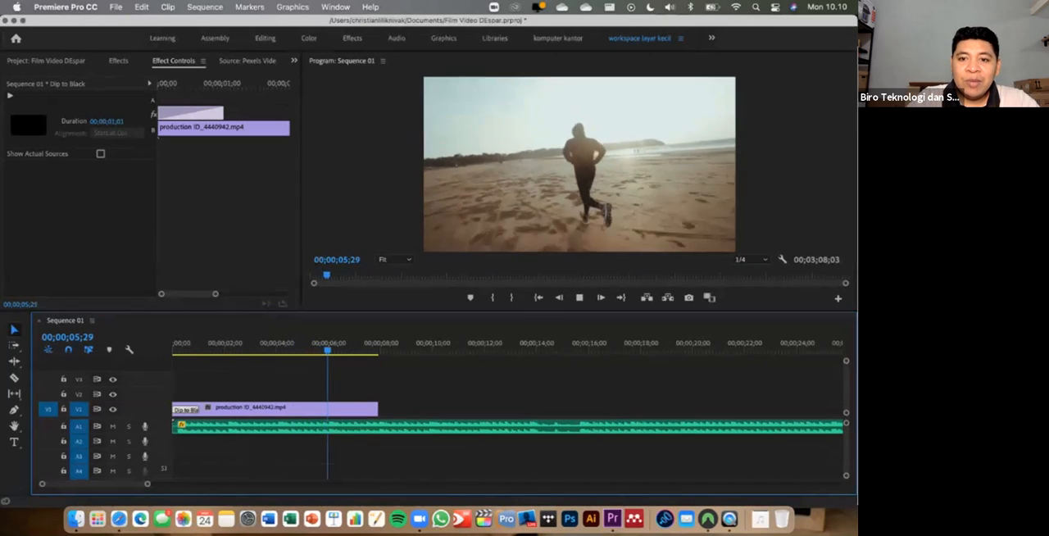
key("space")
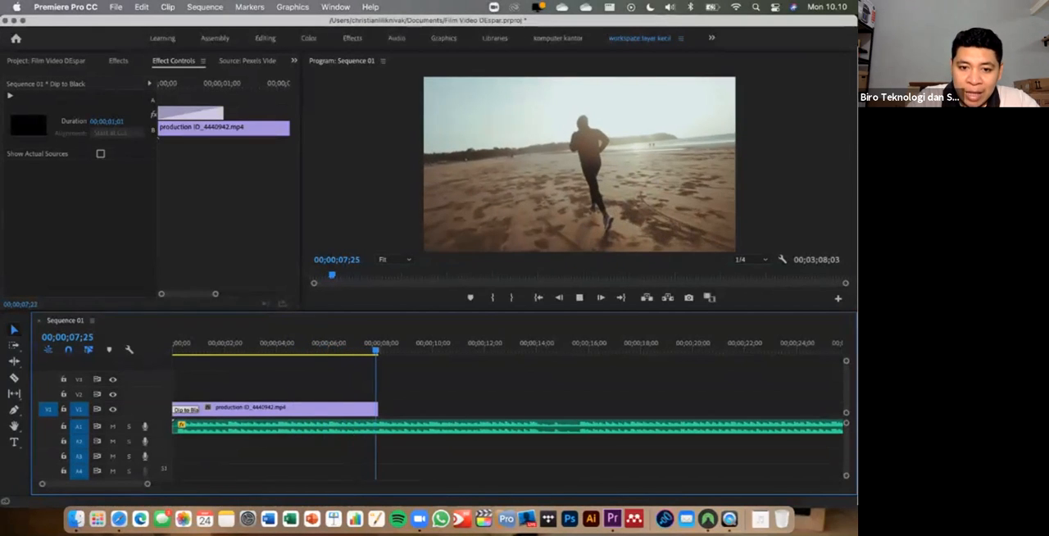
- Replay the last moments of the beach running clip against the music and leave the playhead at 00;00;07;18
key("shift+Left")
key("shift+Left")
key("shift+Left")
key("shift+Left")
key("shift+Left")
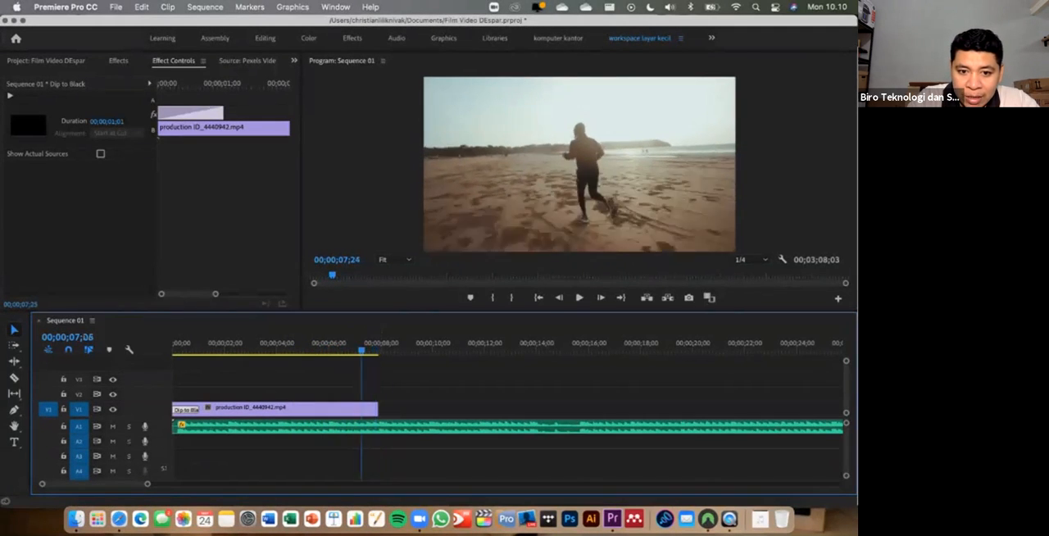
key("space")
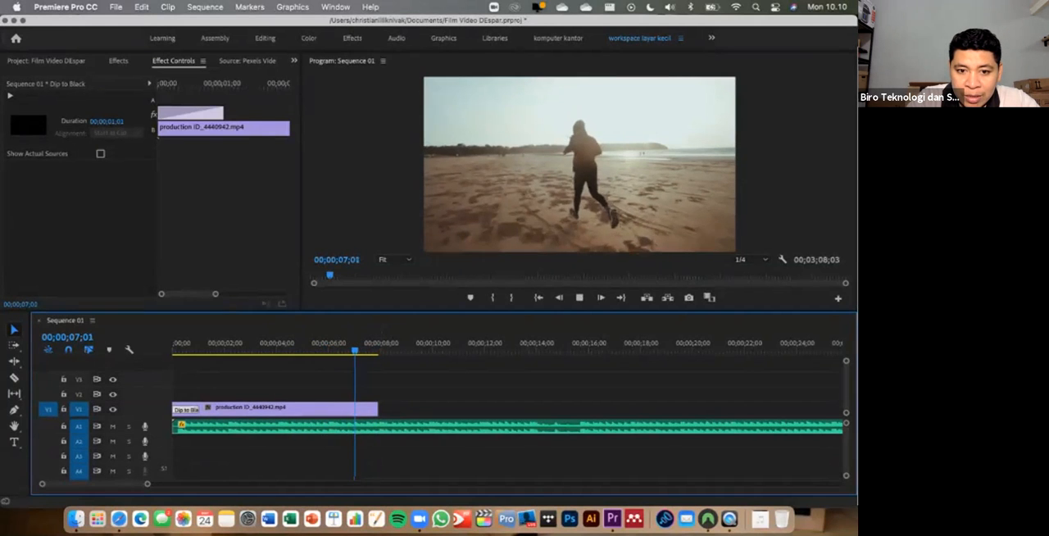
key("space")
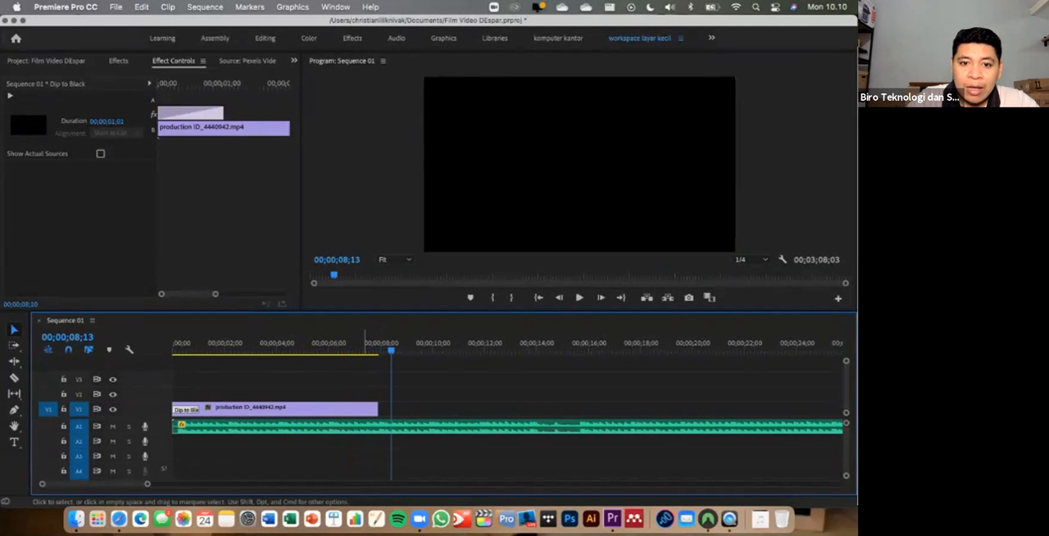
key("shift+Left")
key("shift+Left")
key("shift+Left")
key("shift+Left")
key("shift+Left")
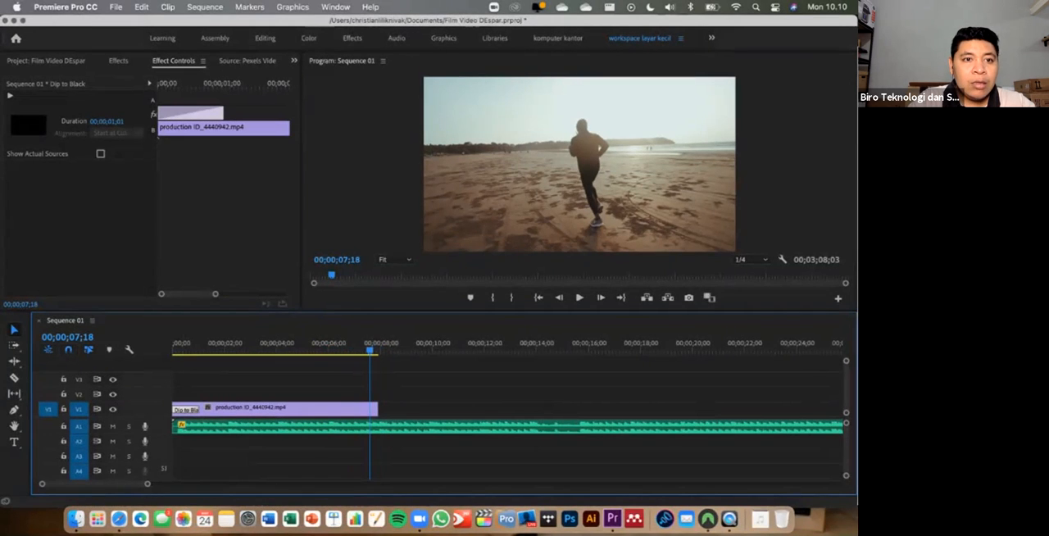
- Place the Pexels shoreline clip (15;09 long) on V1 directly after the beach running clip and preview it from about 00;00;10;16
left_click(46, 61)
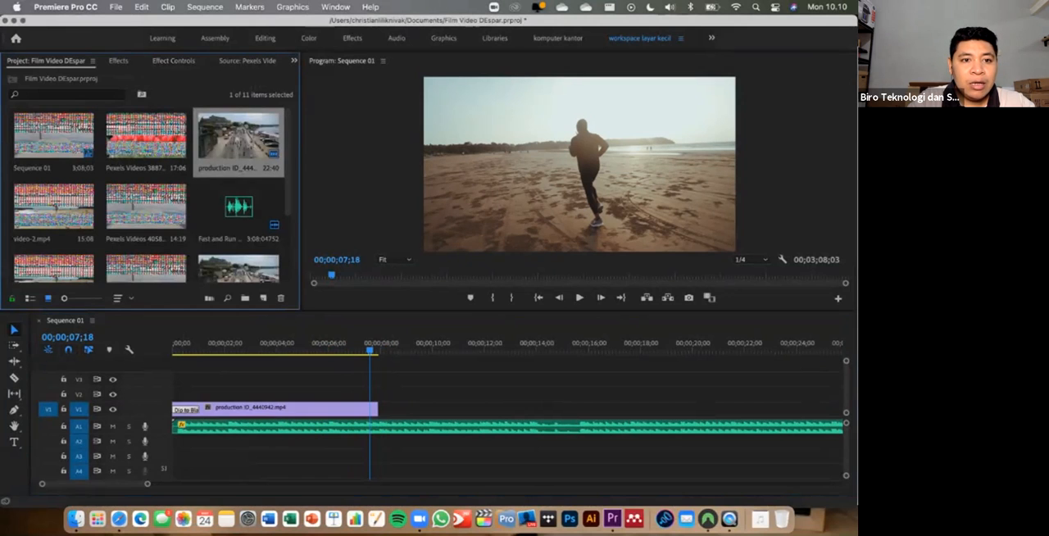
left_click(146, 208)
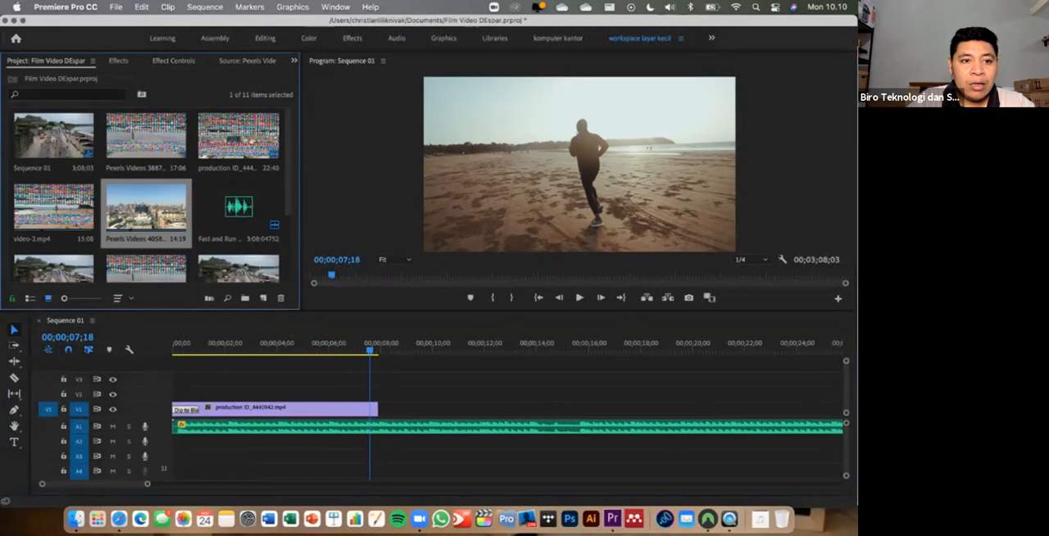
scroll(147, 189, "down", 3)
scroll(147, 188, "up", 2)
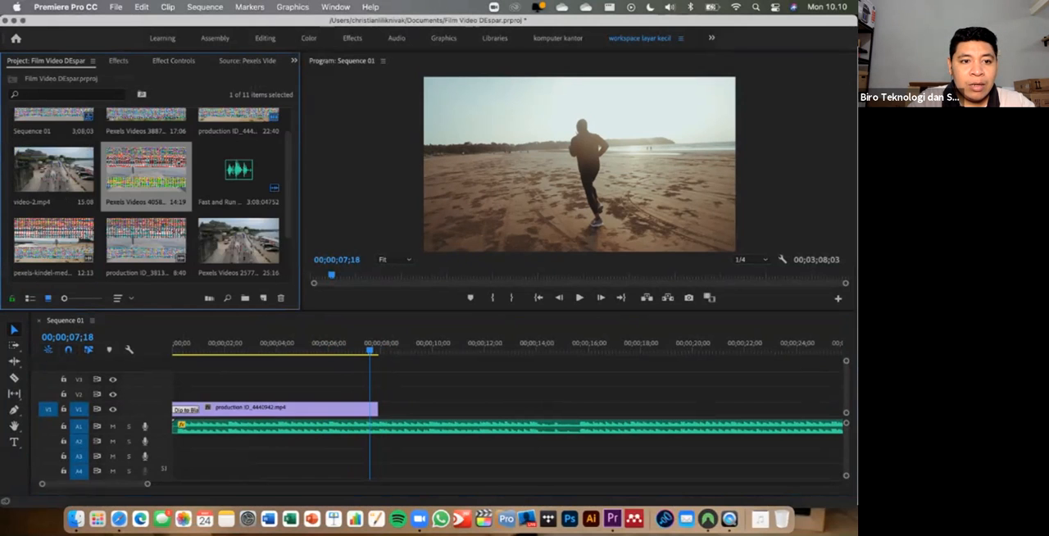
scroll(147, 189, "down", 2)
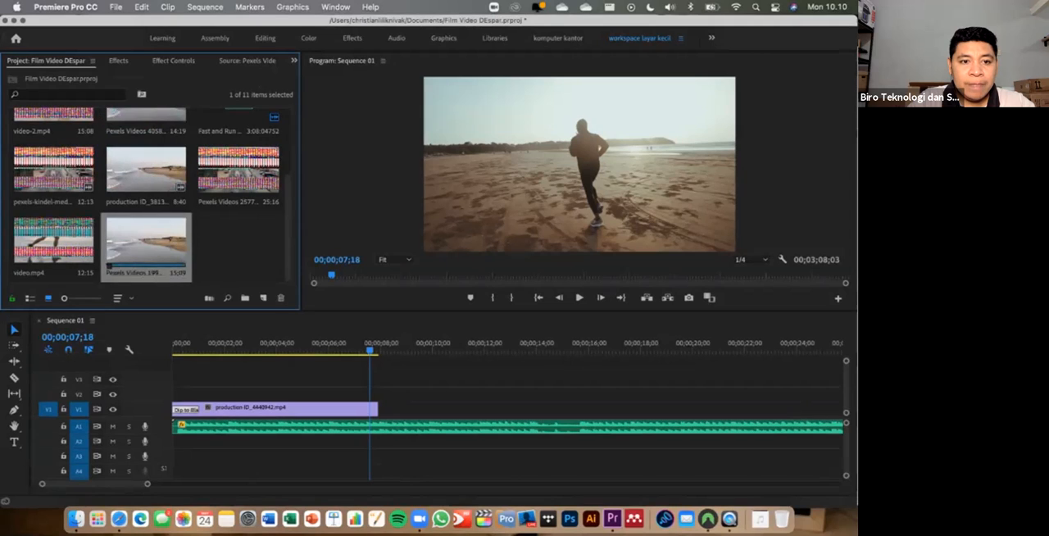
left_click_drag(146, 246, 380, 408)
left_click(447, 345)
key("space")
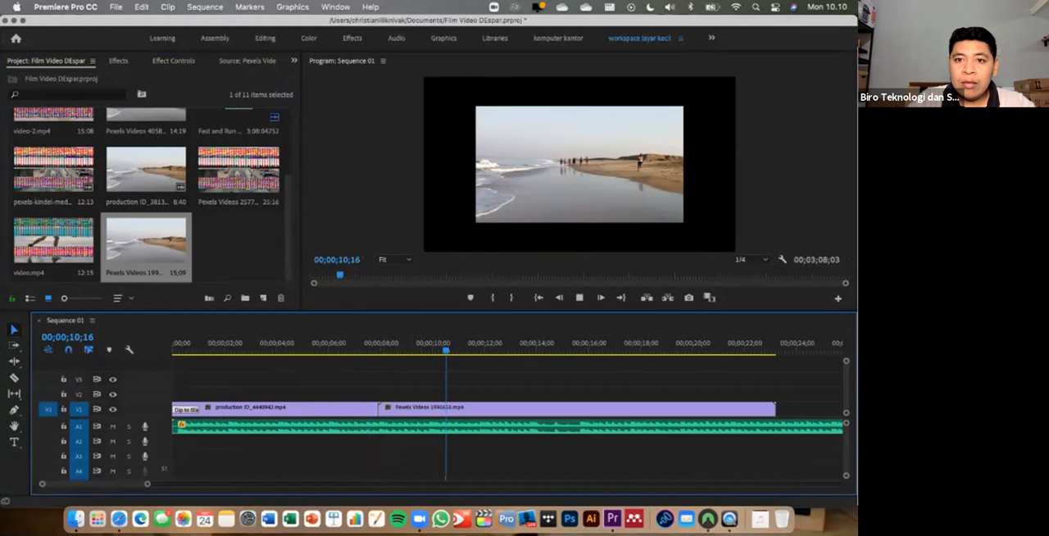
- Split the Pexels shoreline clip on V1 at 00;00;14;23 and again at about 00;00;20;20
key("space")
left_click(518, 409)
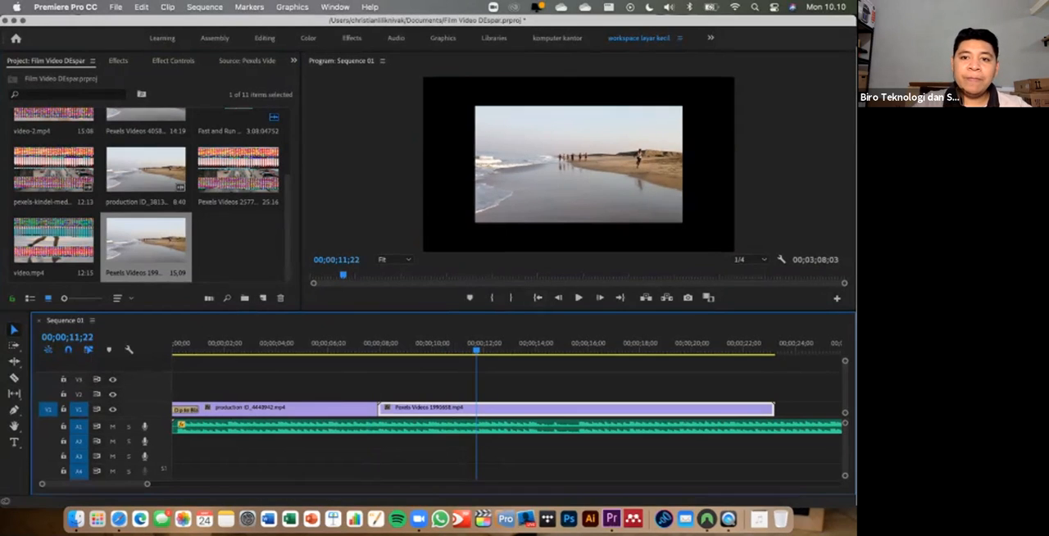
left_click_drag(477, 350, 556, 350)
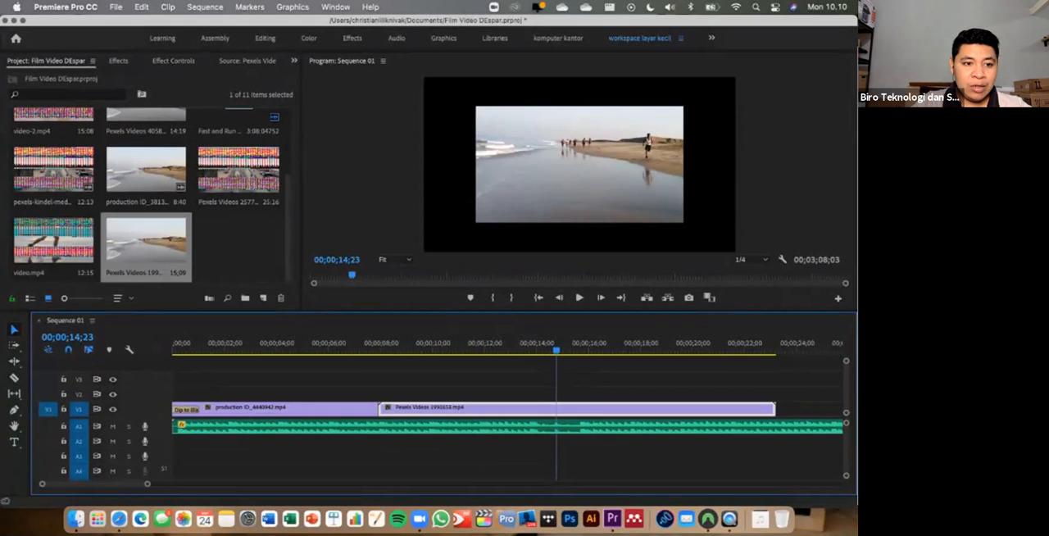
left_click(13, 377)
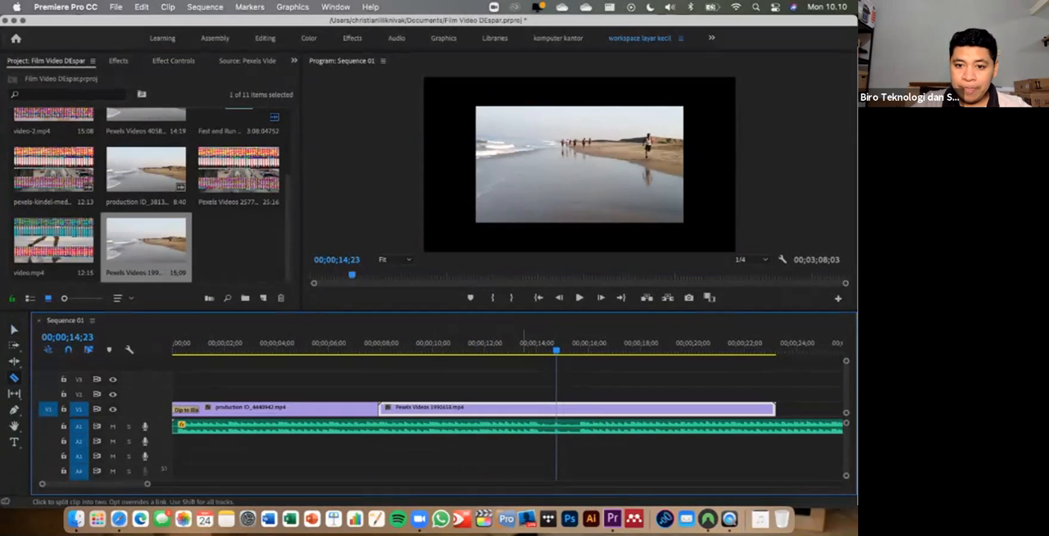
left_click(556, 407)
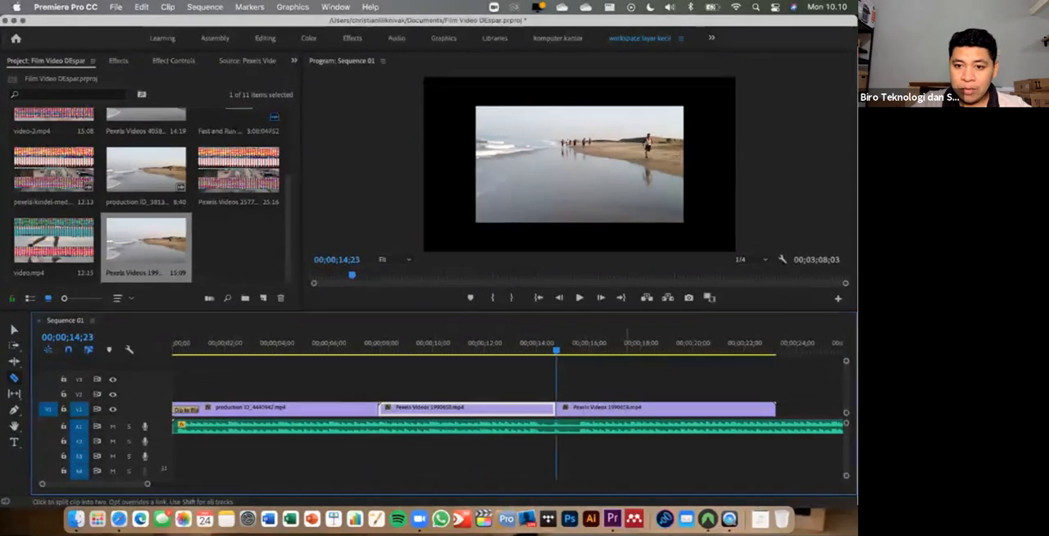
left_click(709, 407)
key("a")
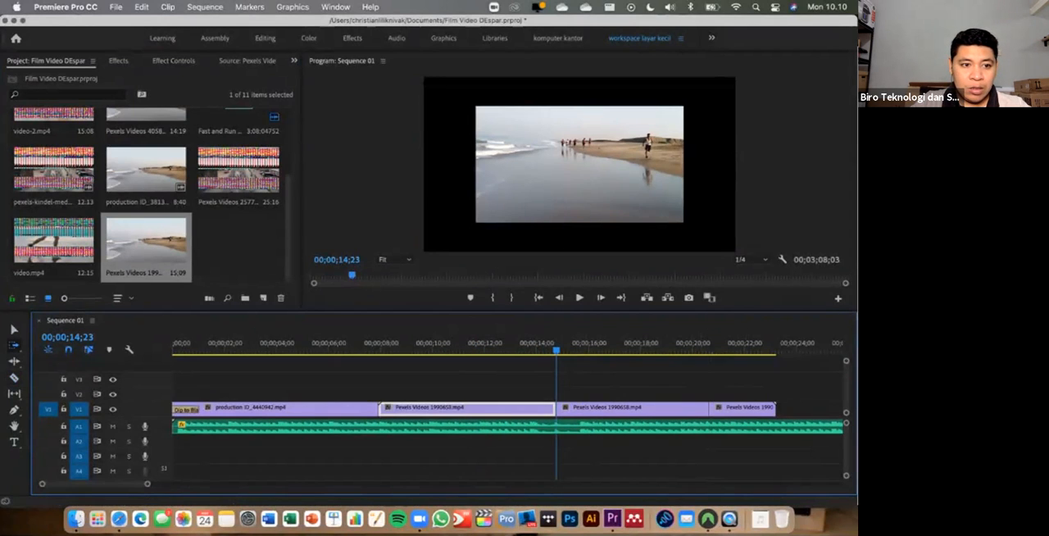
- Delete the first and last shoreline pieces and move the middle piece directly after the beach running clip on V1
left_click(14, 329)
left_click(470, 408)
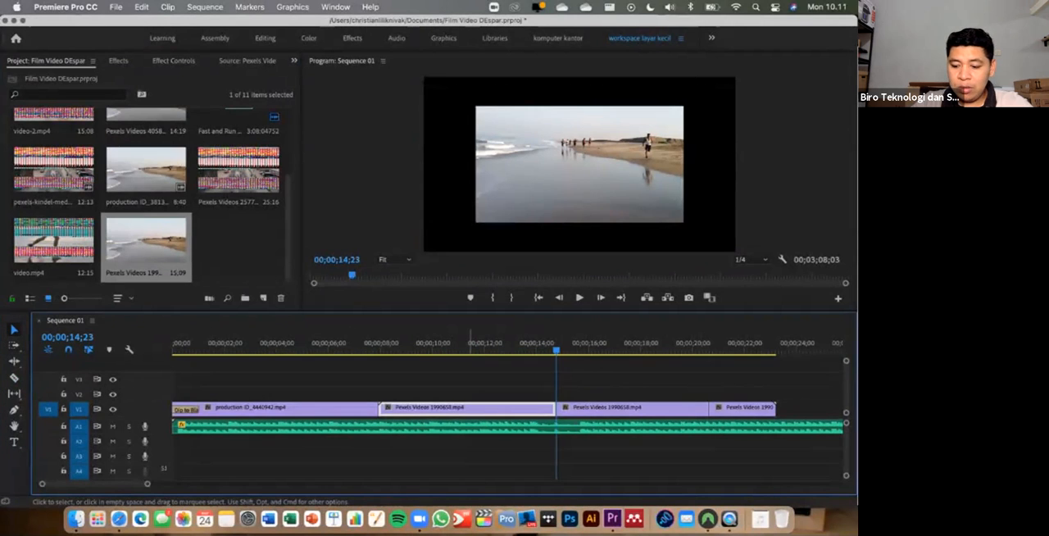
key("Delete")
left_click(733, 407)
key("Delete")
left_click_drag(645, 408, 468, 408)
left_click(452, 345)
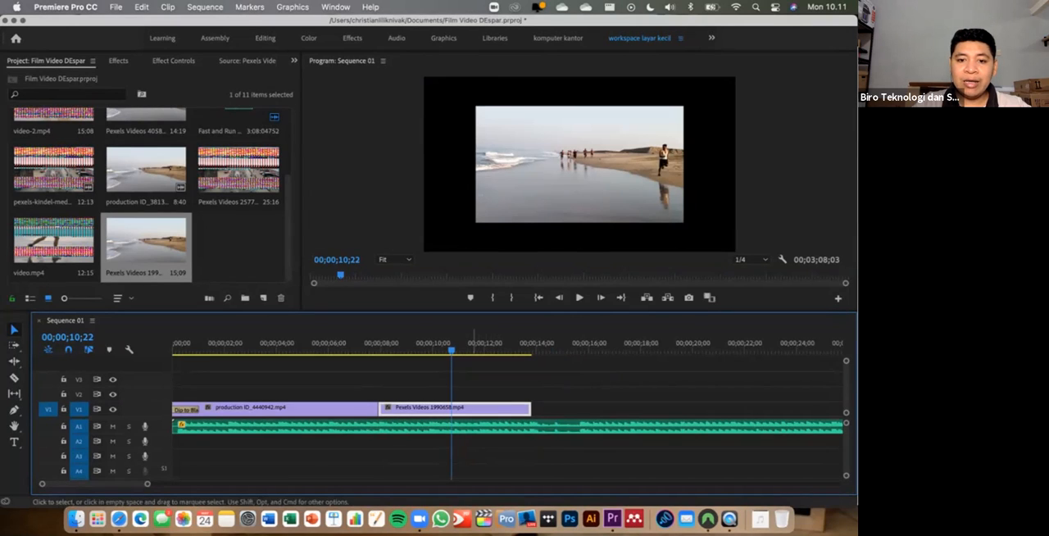
- Set the shoreline clip's Scale to 150 so it fills the frame
left_click(173, 60)
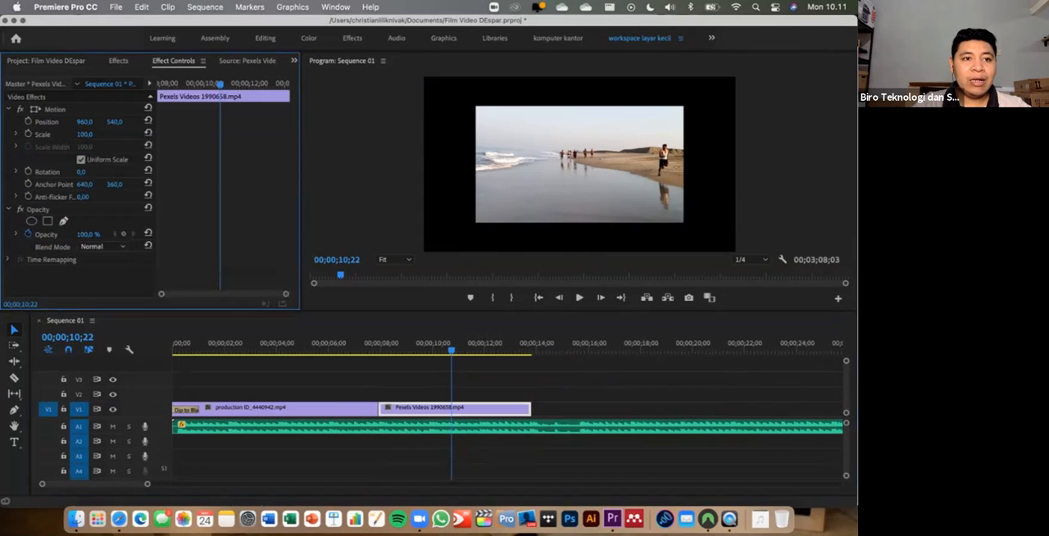
left_click(17, 134)
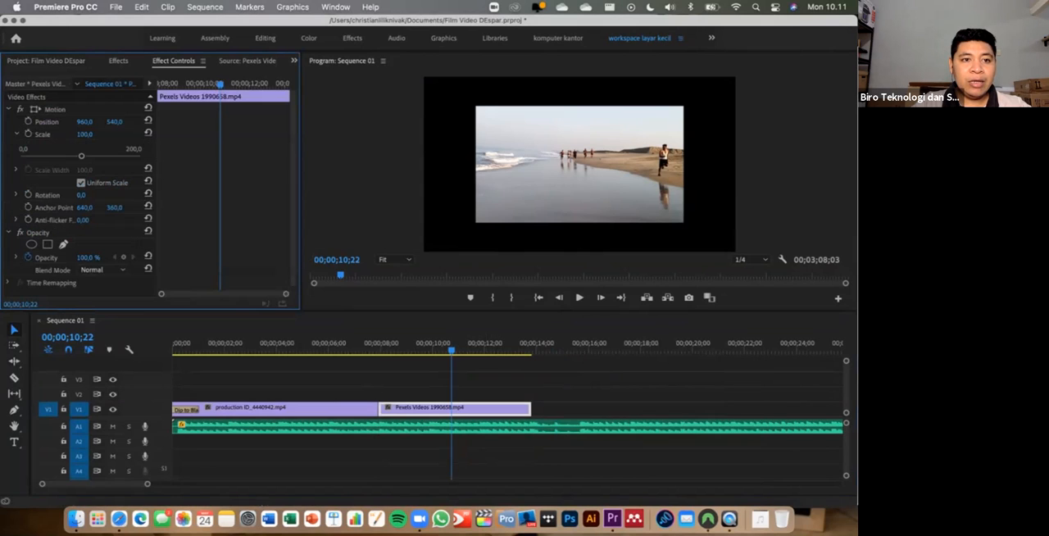
left_click_drag(81, 156, 112, 156)
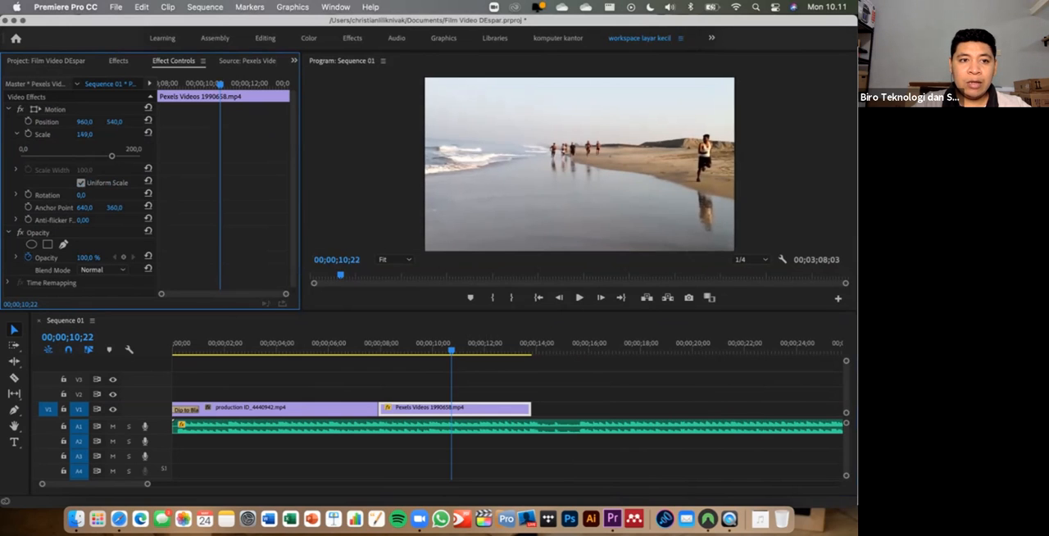
left_click(84, 135)
type("1")
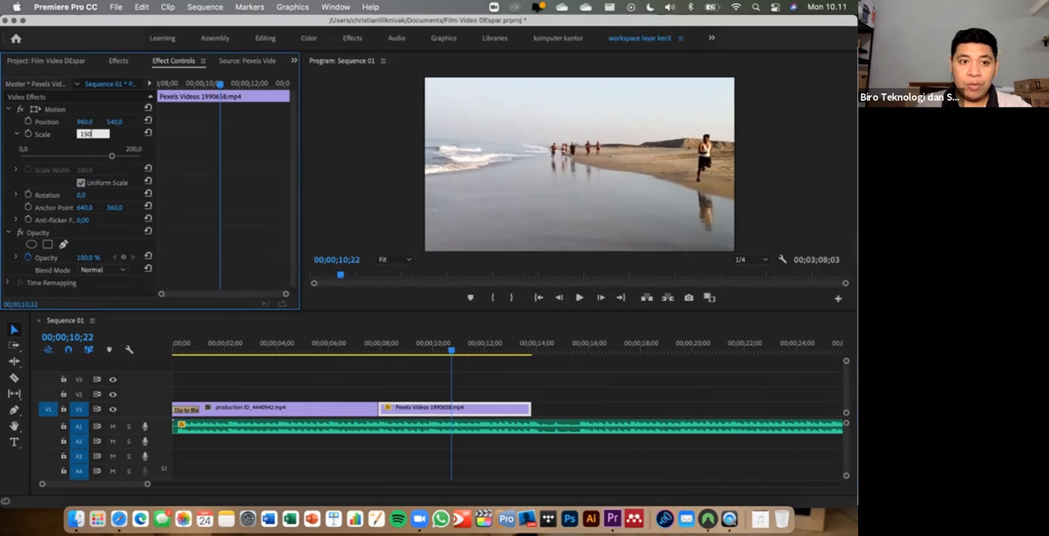
type("50")
key("Return")
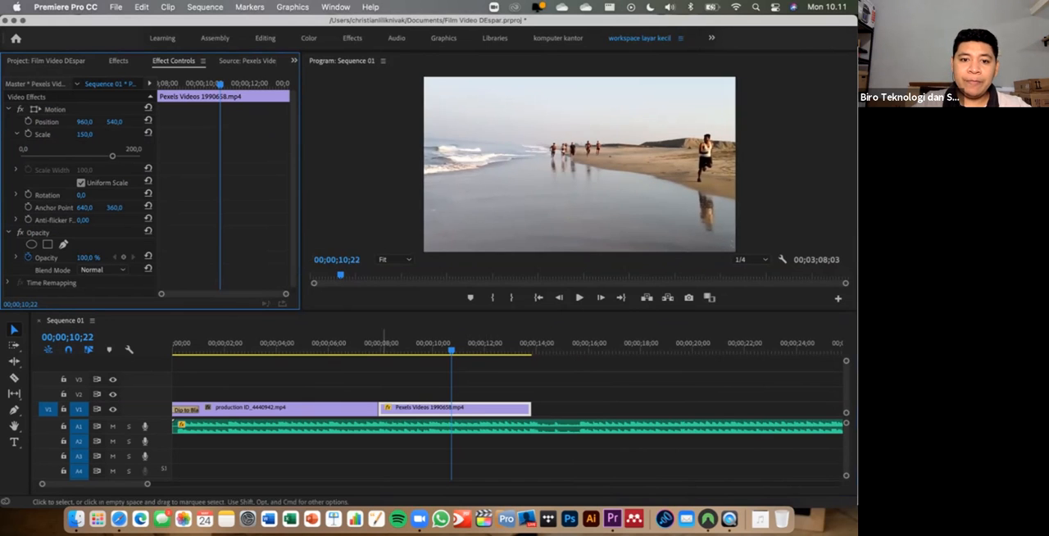
- Play the sequence from the start past the shoreline clip's end, stopping at 00;00;15;19
left_click_drag(197, 342, 171, 342)
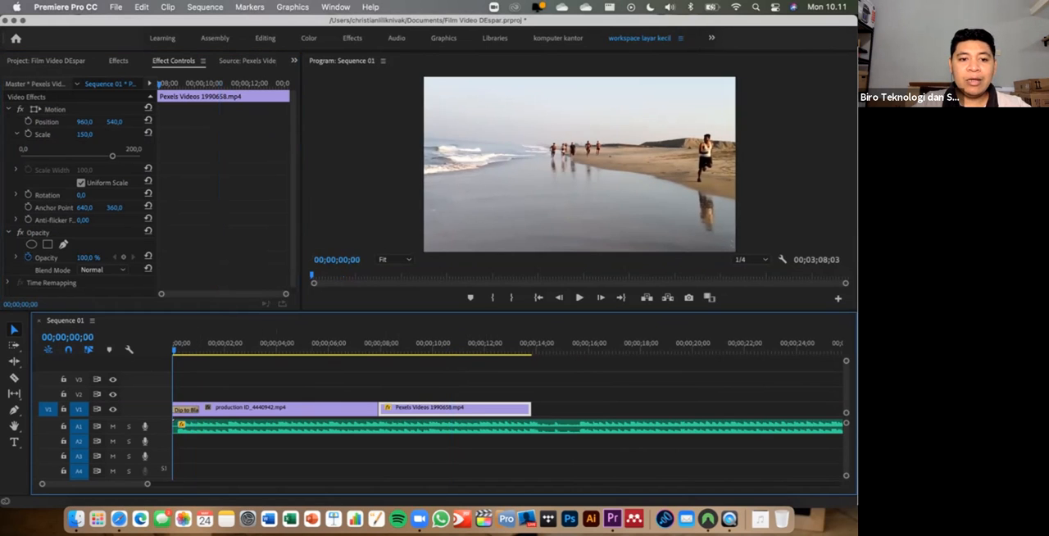
key("space")
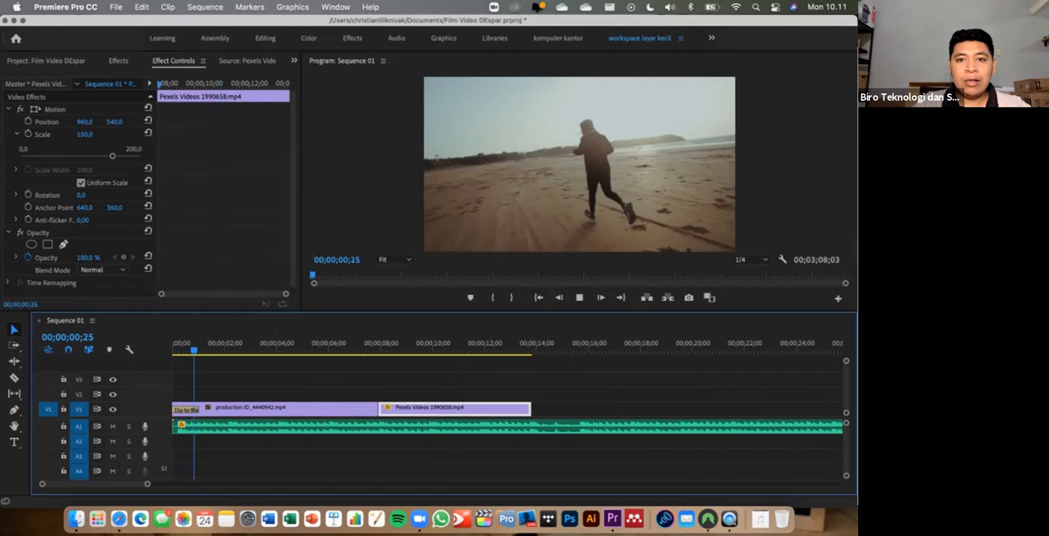
key("XF86AudioRaiseVolume")
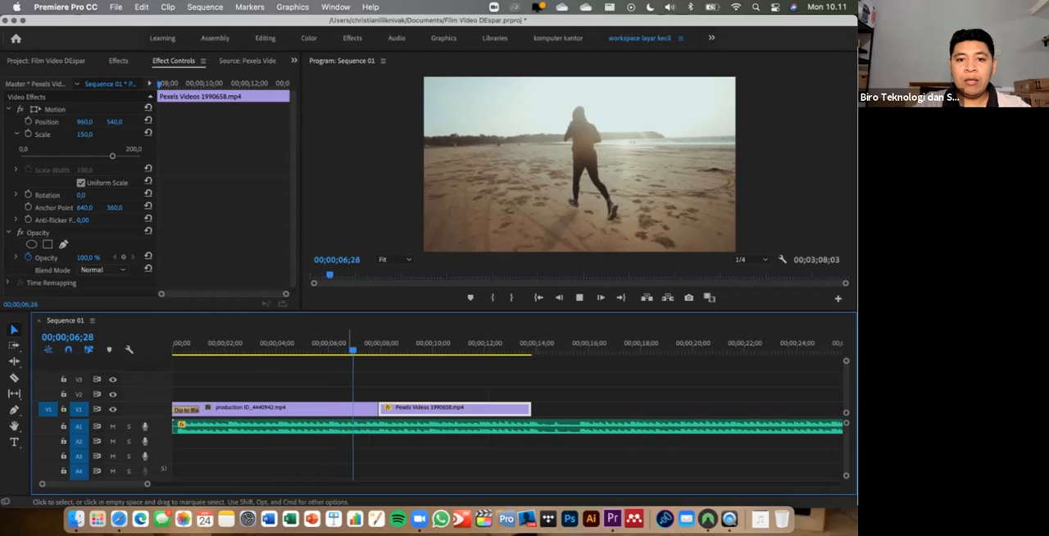
key("space")
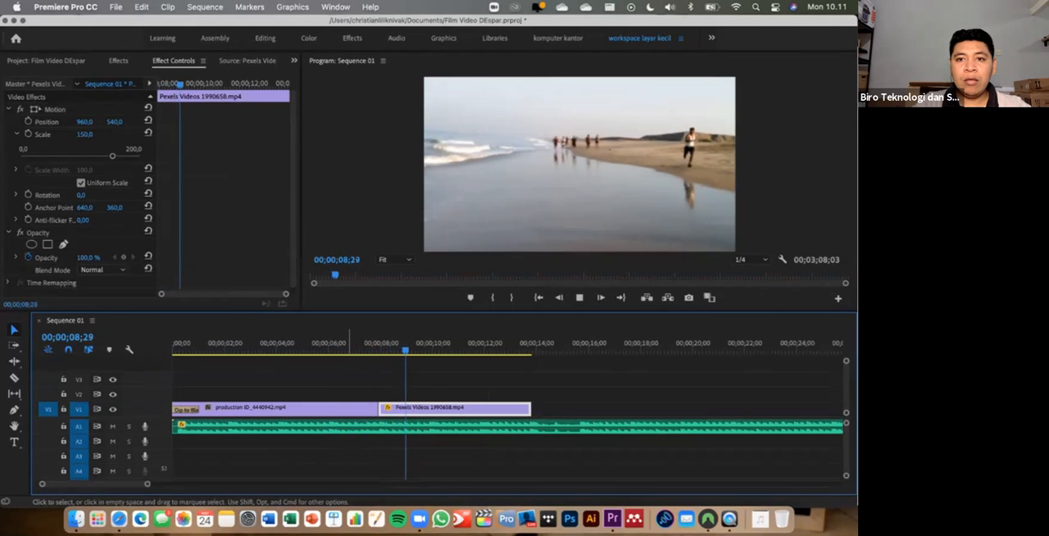
key("space")
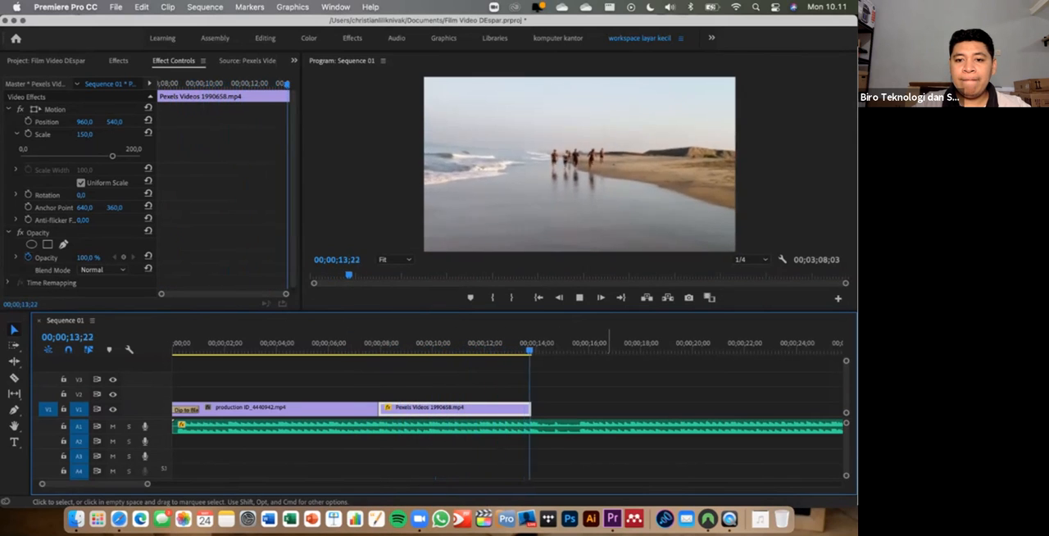
key("space")
key("Left")
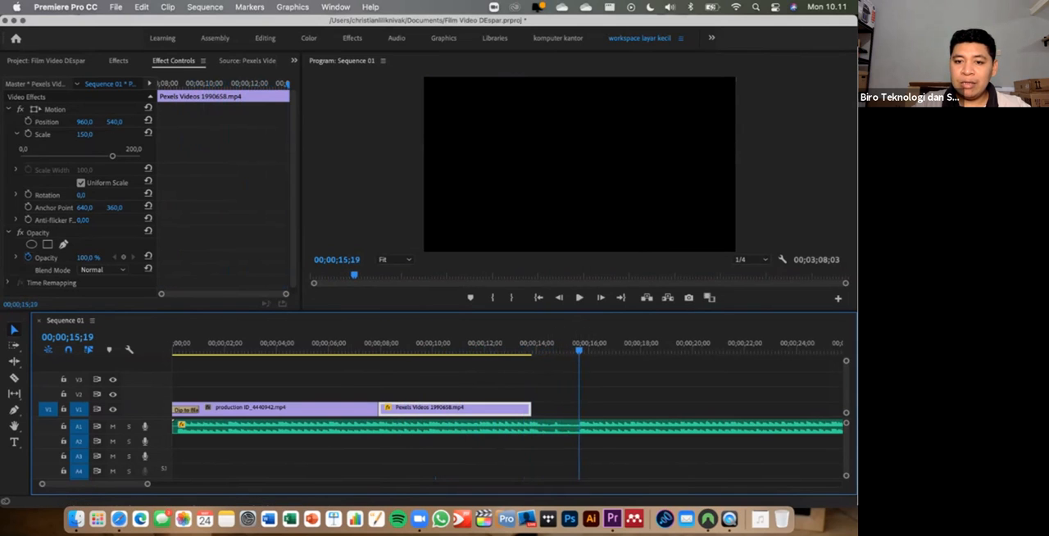
- Extend the end of the shoreline clip to 00;00;15;19 and preview it from within the clip
left_click_drag(530, 408, 578, 408)
left_click_drag(580, 348, 404, 348)
key("space")
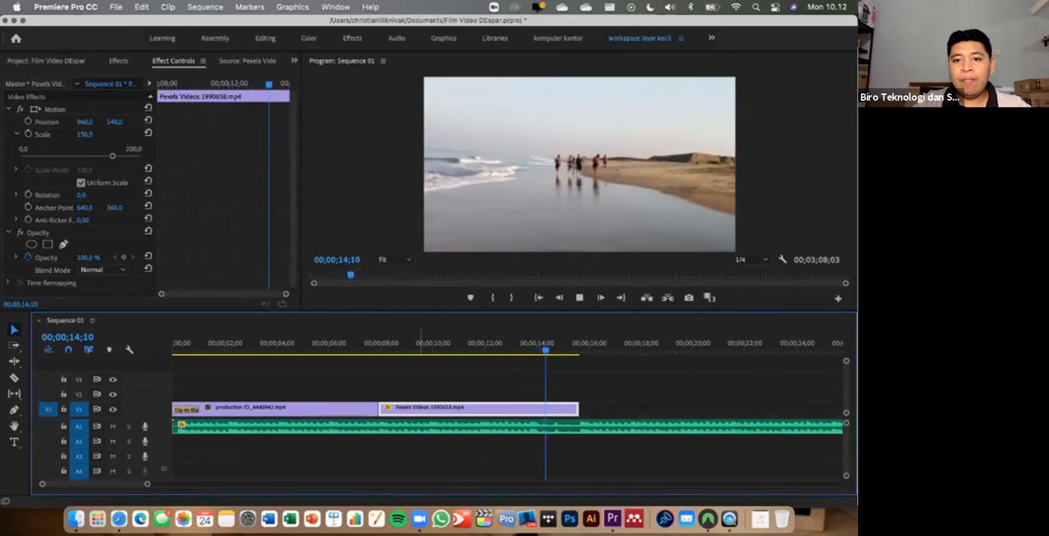
key("space")
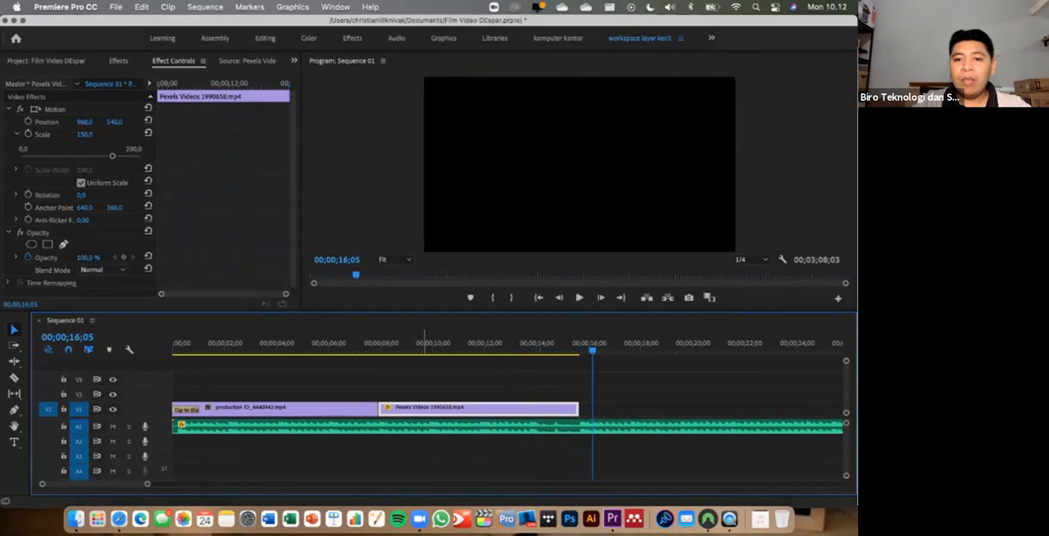
- Trim the end of the shoreline clip on V1 to 00;00;14;21, judging the cut point against the music
left_click(516, 344)
key("space")
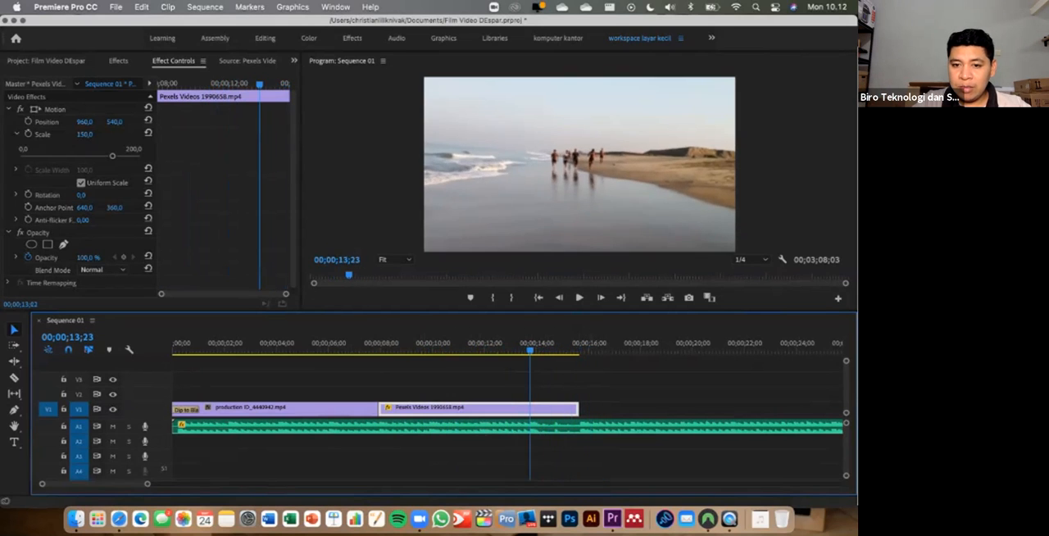
key("space")
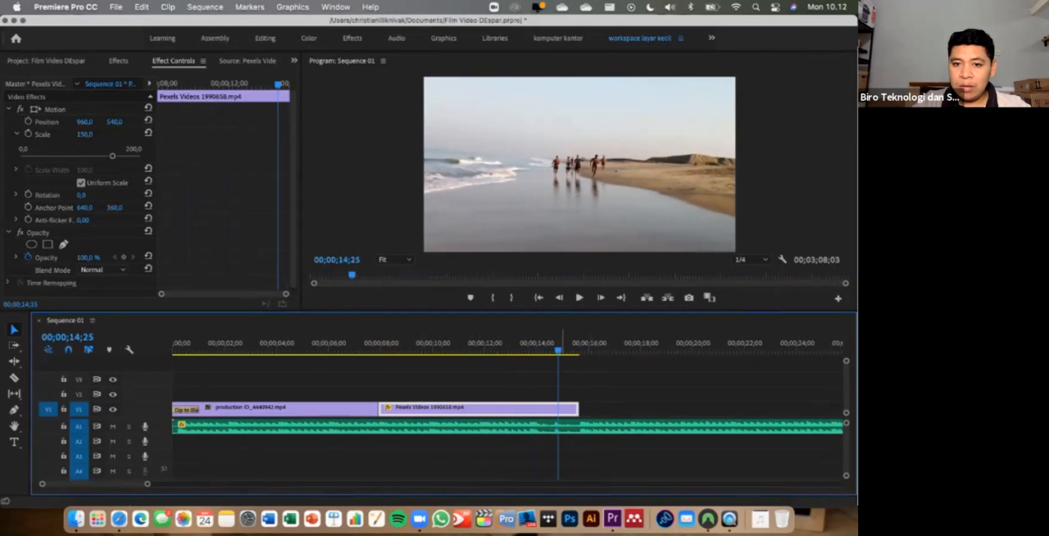
key("Left")
key("Left")
key("Left")
key("Left")
left_click_drag(577, 409, 554, 409)
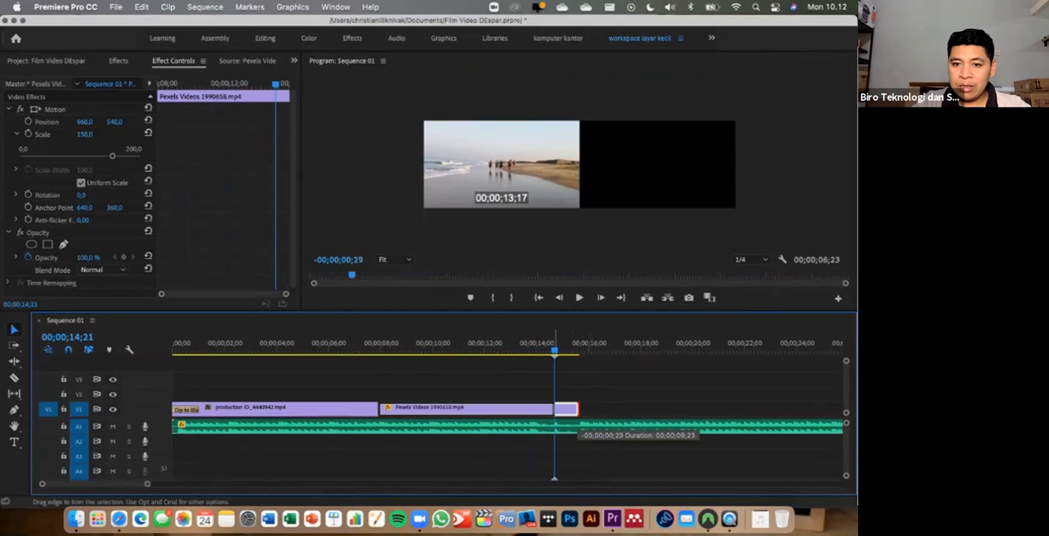
- Replay the end of the trimmed shoreline clip against the music and leave the playhead at 00;00;15;20
key("space")
key("space")
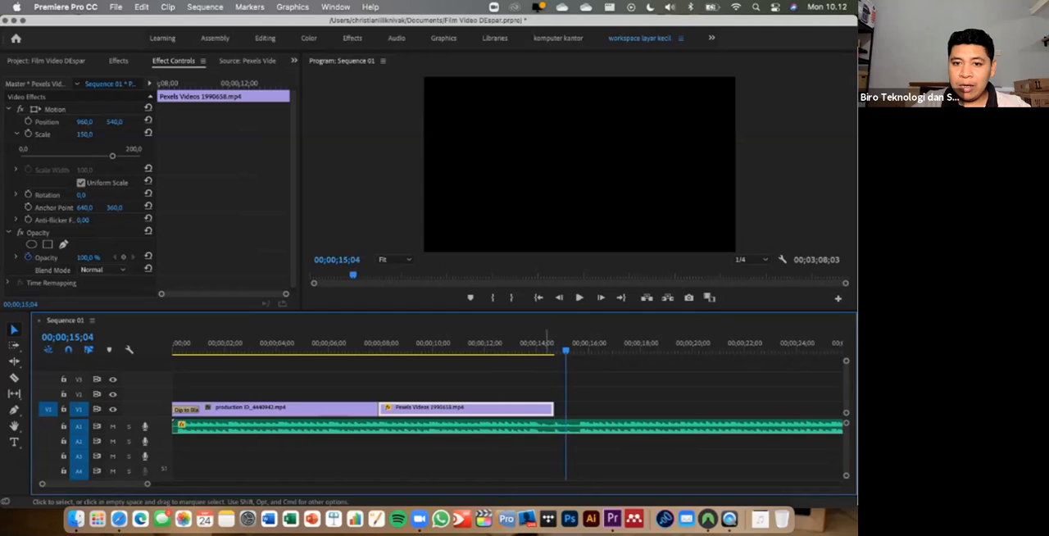
left_click(540, 344)
key("space")
key("space")
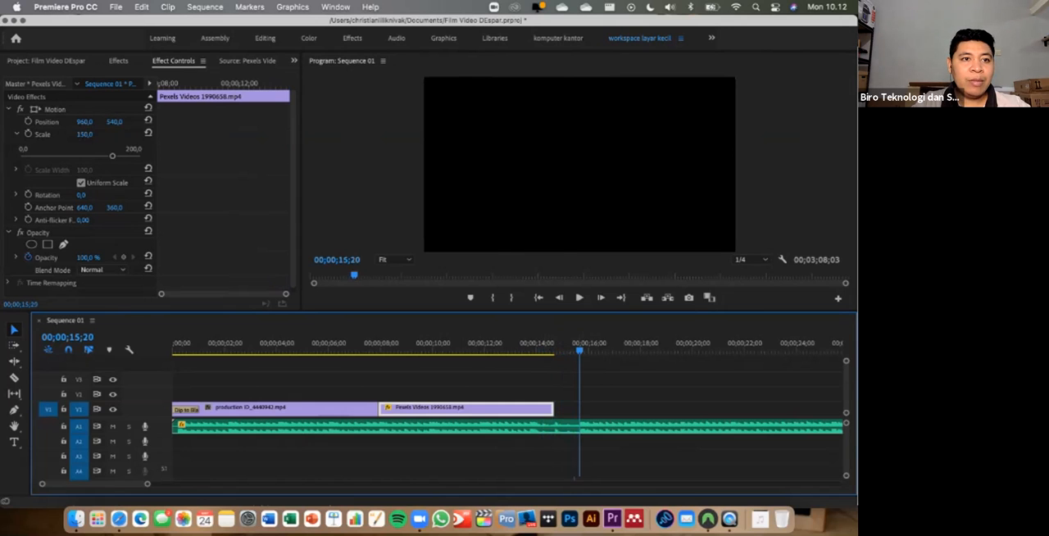
- Try video-2.mp4 on V1 from 00;00;15;20, check its footage up to 00;00;26;25 and remove it
left_click(47, 61)
scroll(148, 197, "up", 3)
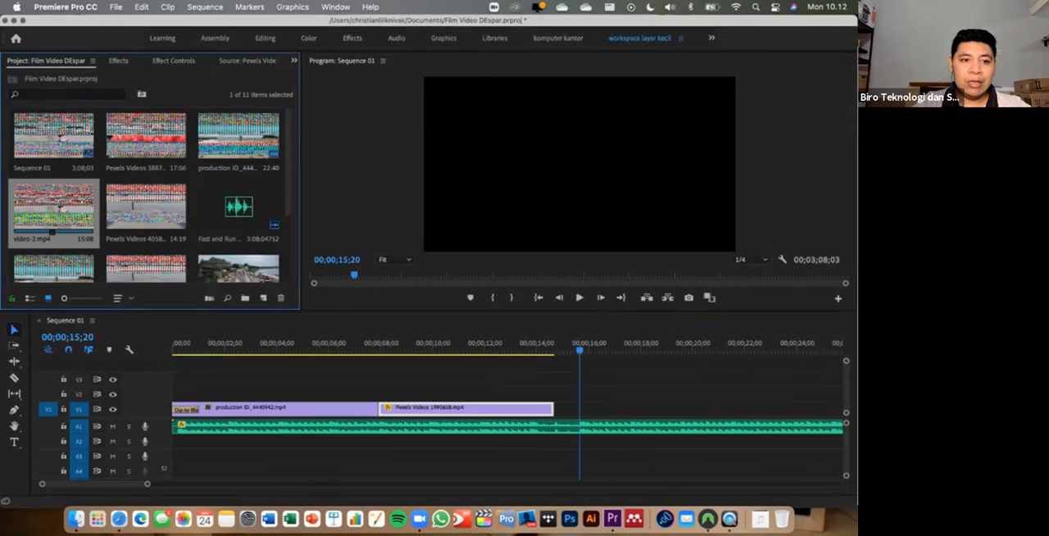
left_click_drag(53, 212, 590, 407)
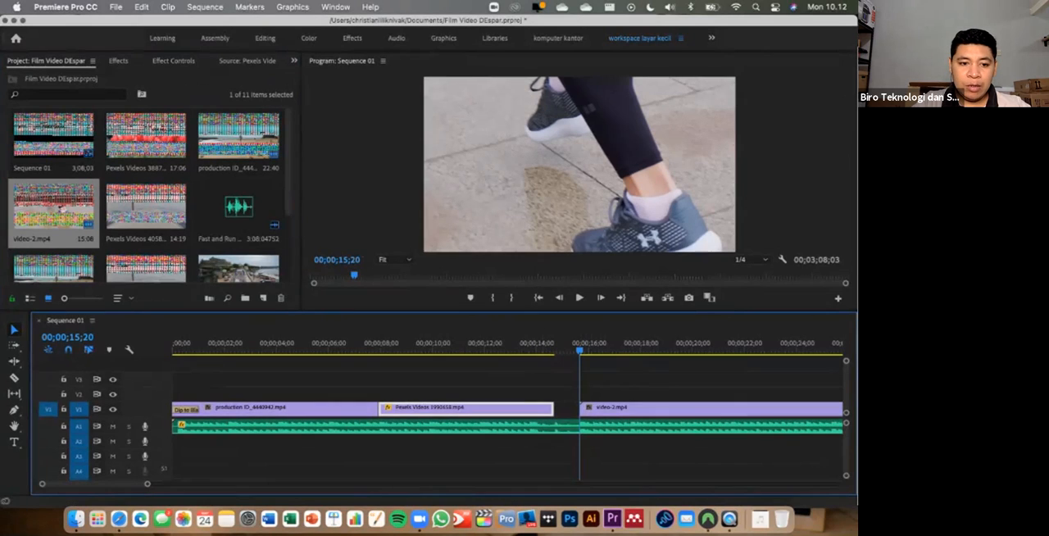
left_click_drag(147, 483, 189, 483)
left_click(501, 348)
left_click(554, 346)
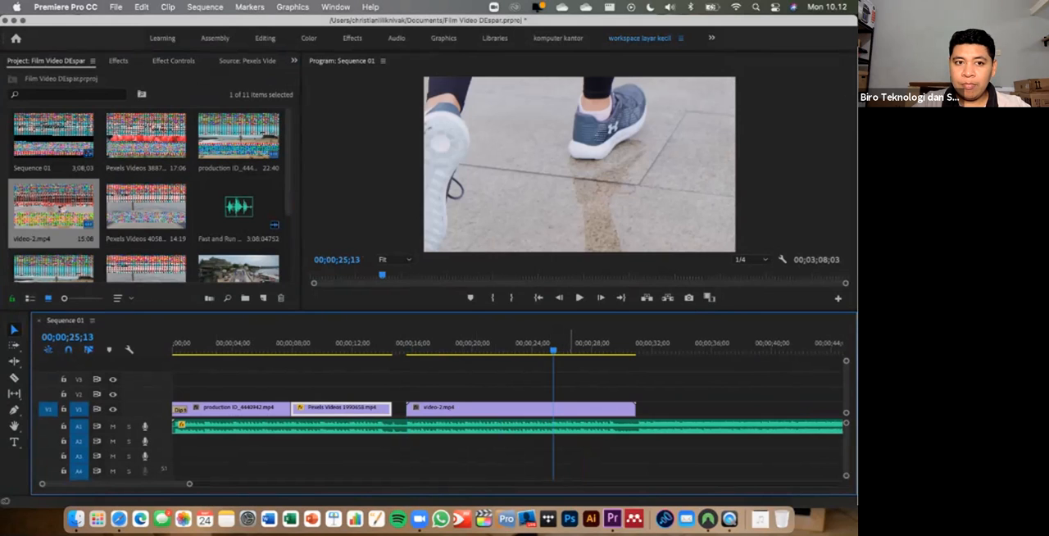
left_click(574, 346)
left_click(591, 408)
key("Delete")
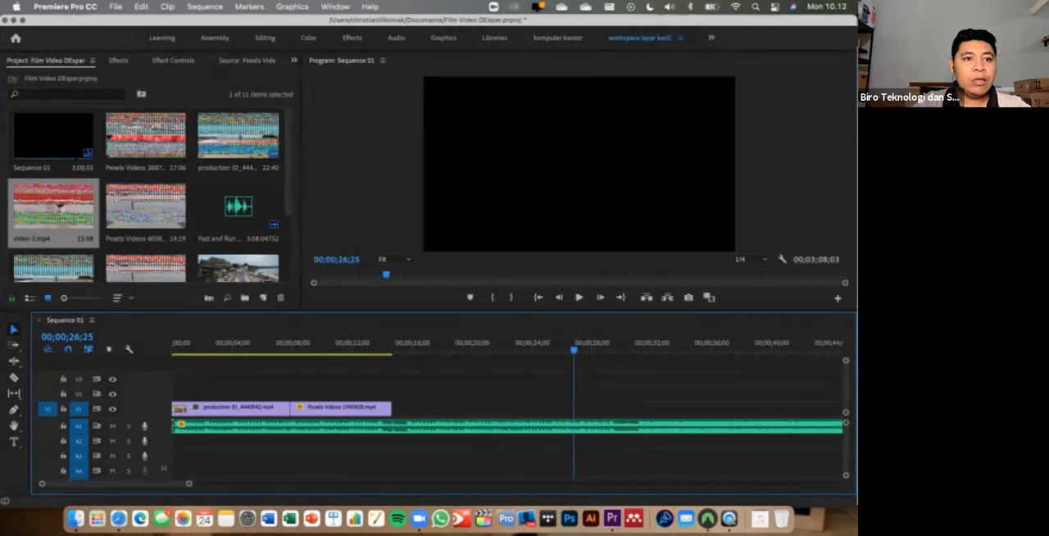
- Place the 17;06 Pexels tulips clip on V1 at 00;00;15;20 and check its footage up to 00;00;30;23
left_click(56, 140)
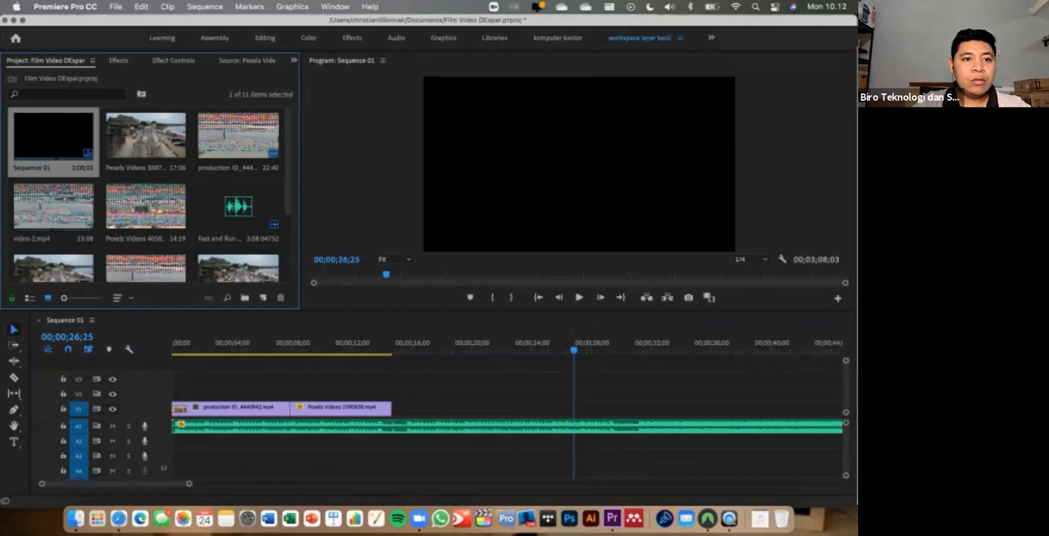
left_click_drag(146, 139, 409, 407)
left_click(381, 344)
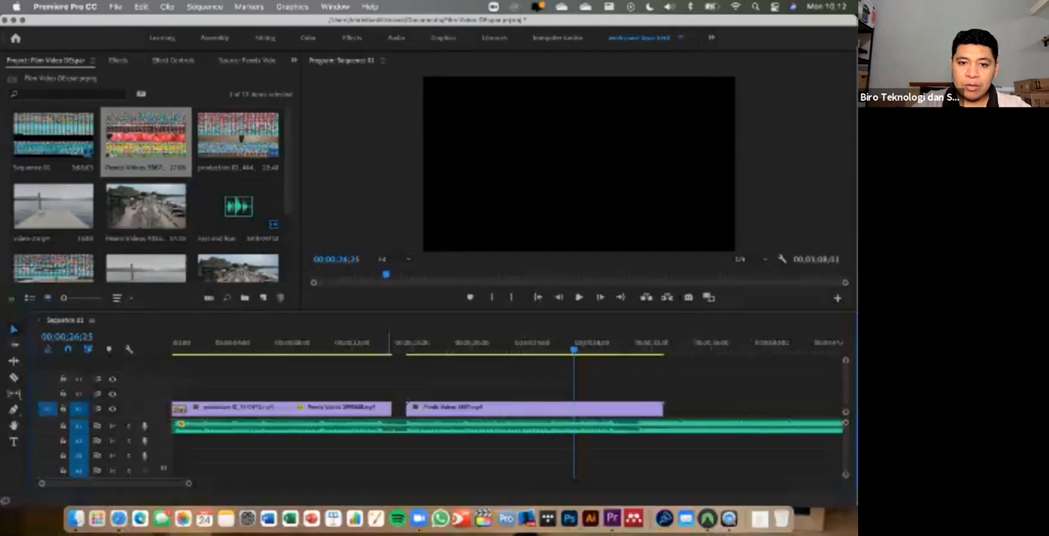
key("space")
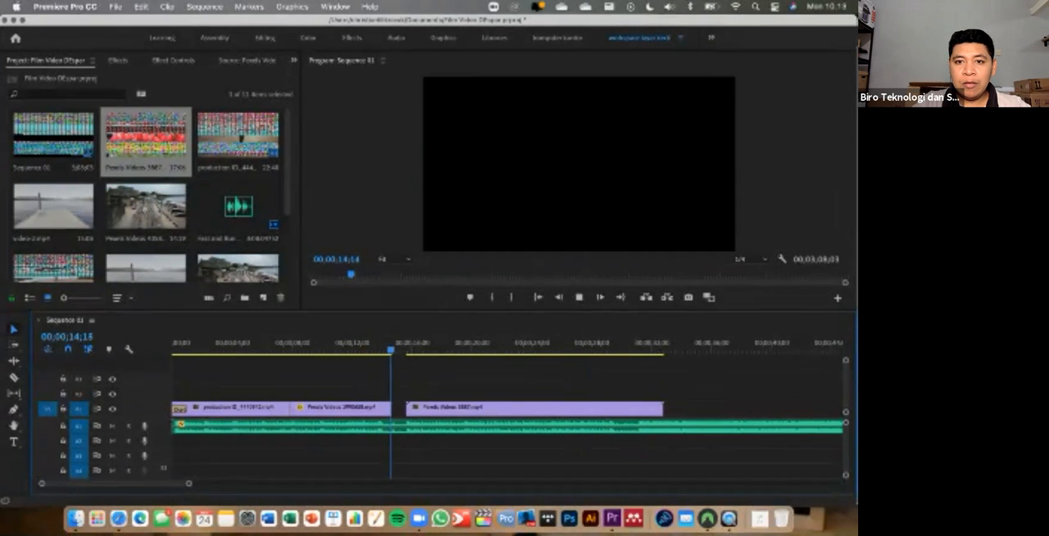
key("space")
left_click(533, 345)
left_click(591, 343)
left_click(617, 343)
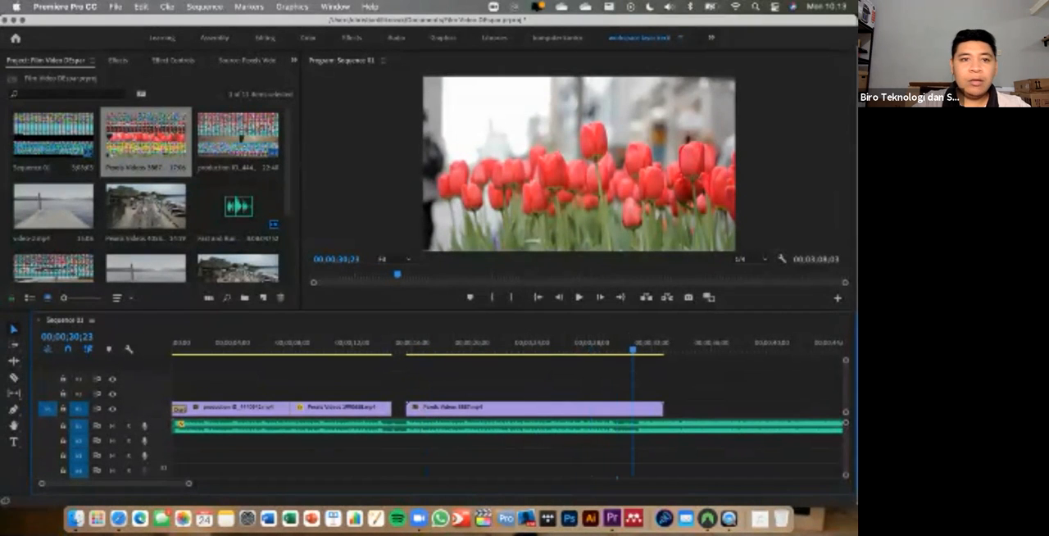
- Check the thumbnails of the other project clips for a replacement and remove the tulips clip from V1
left_click(146, 210)
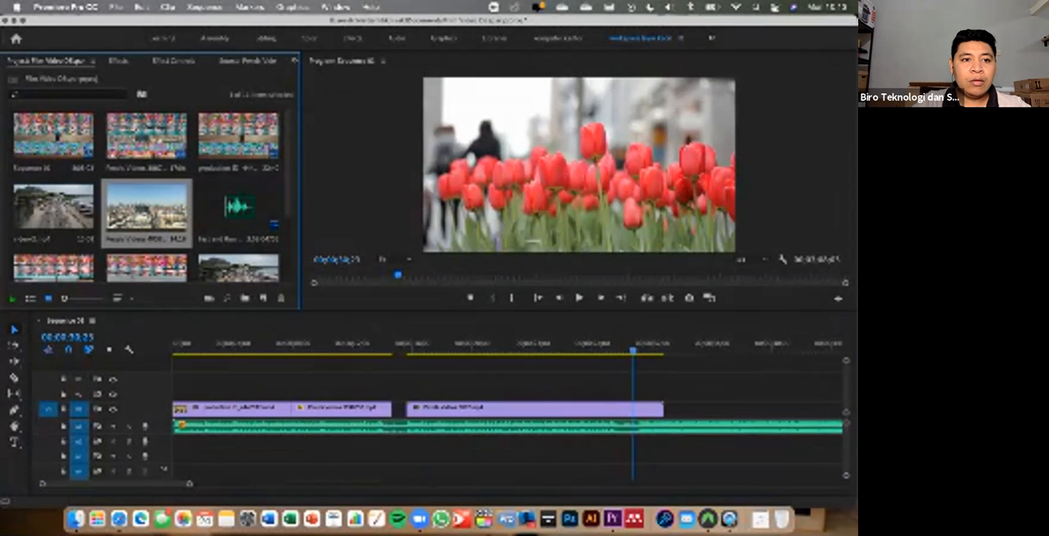
left_click(53, 208)
scroll(53, 208, "down", 4)
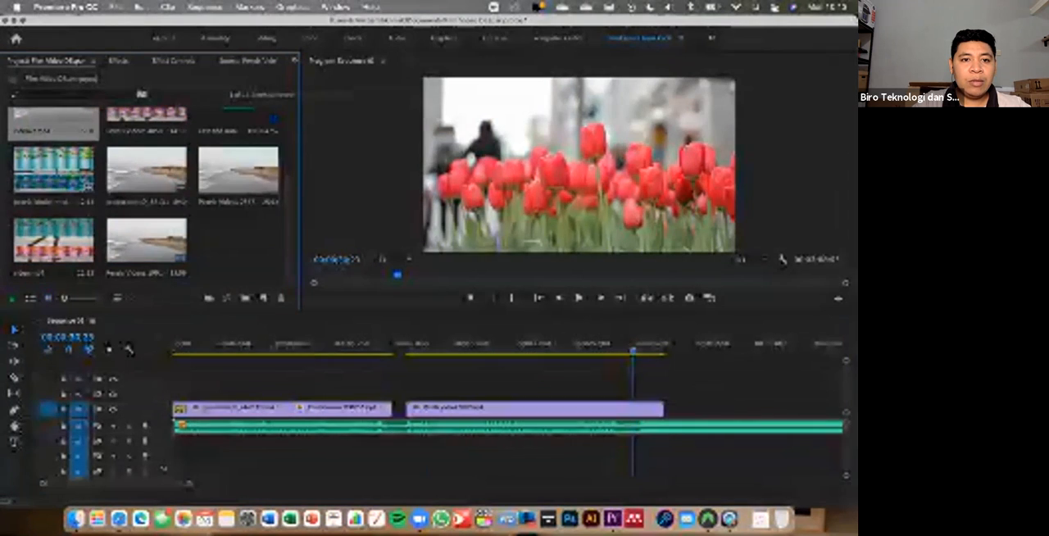
left_click(238, 173)
left_click(145, 172)
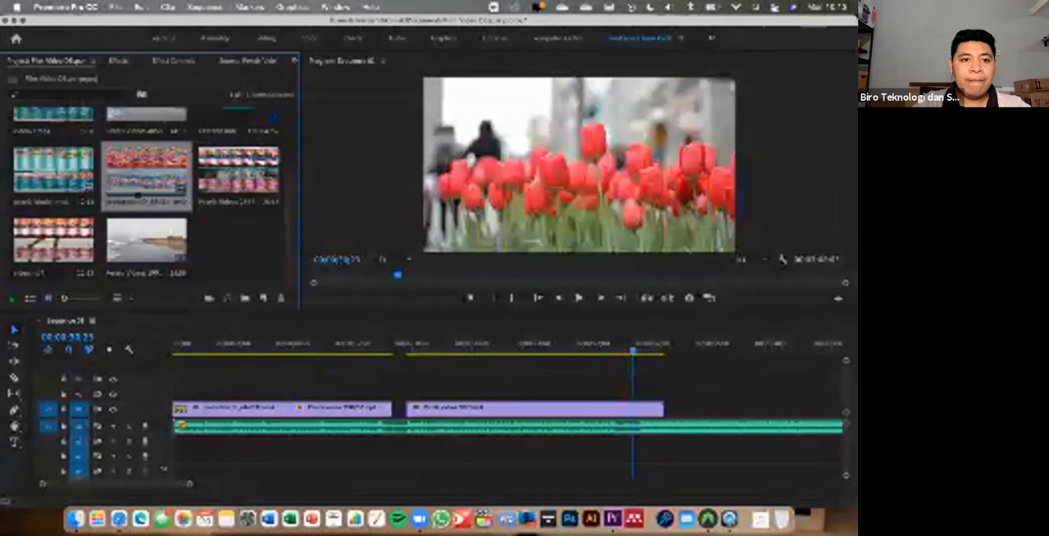
left_click(56, 172)
left_click(446, 409)
key("Delete")
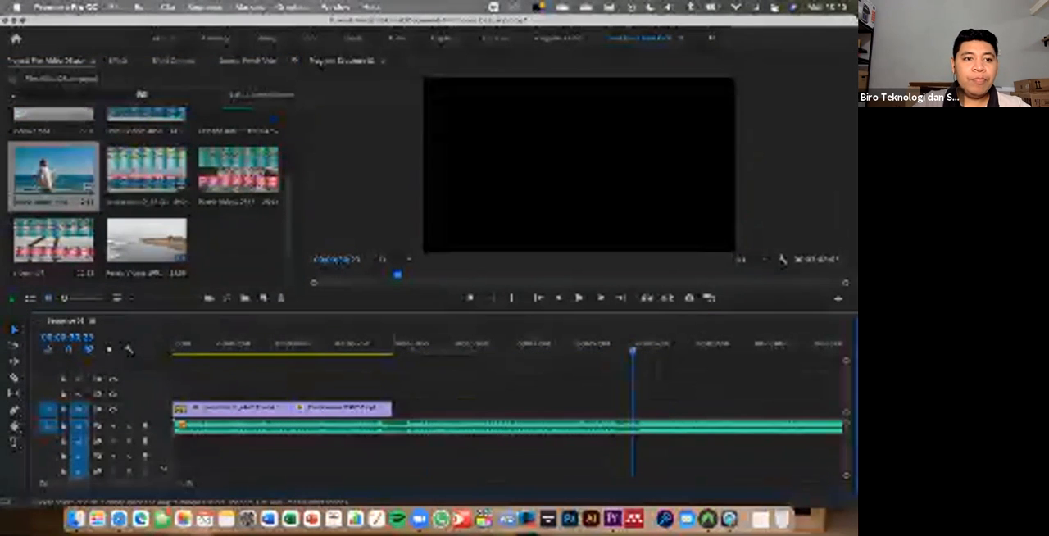
- Place the pexels-kindel-media beach clip on V2 after the gap behind the shoreline clip and preview it up to 00;00;18;18
left_click(62, 176)
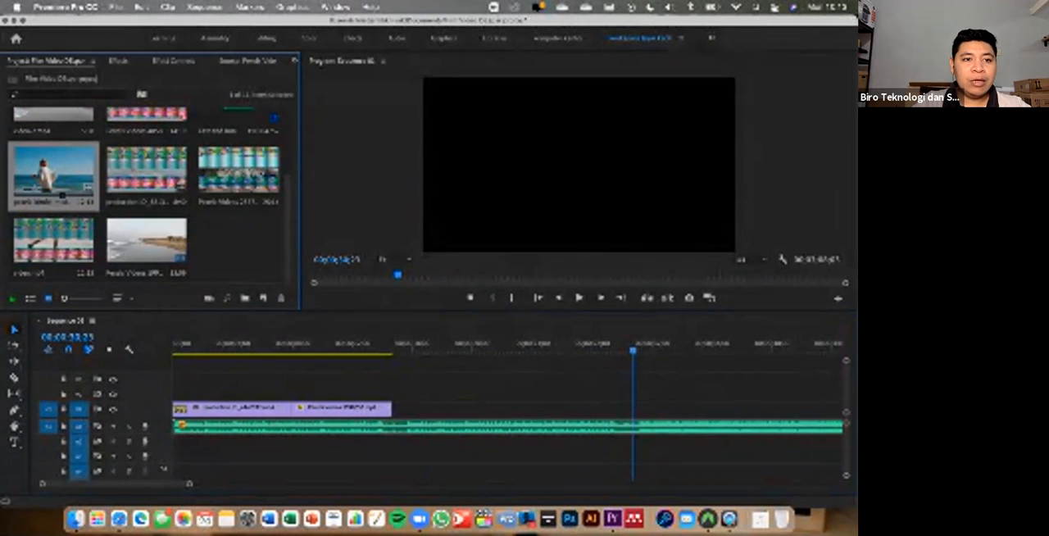
left_click_drag(62, 176, 413, 395)
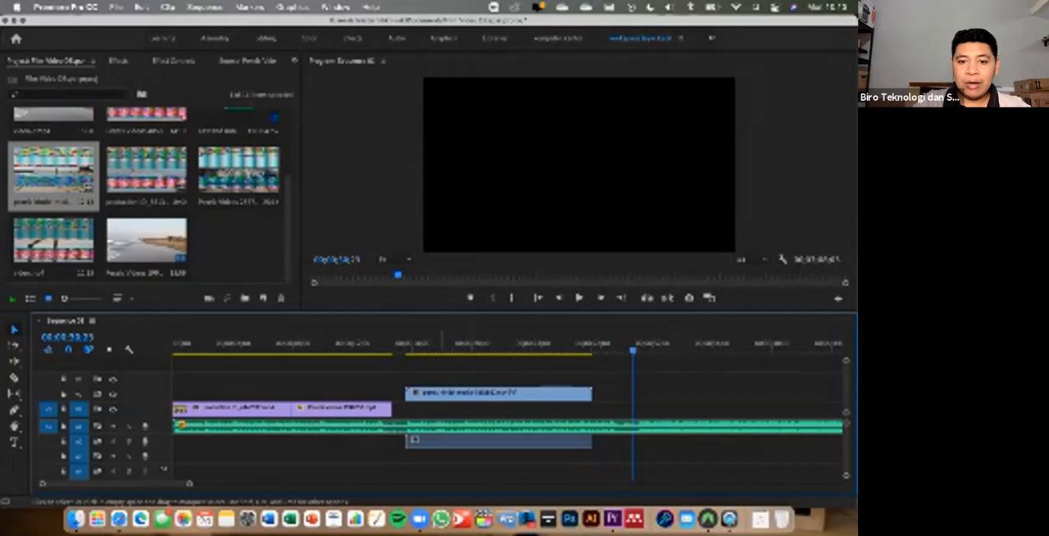
left_click(490, 394)
left_click_drag(456, 343, 403, 343)
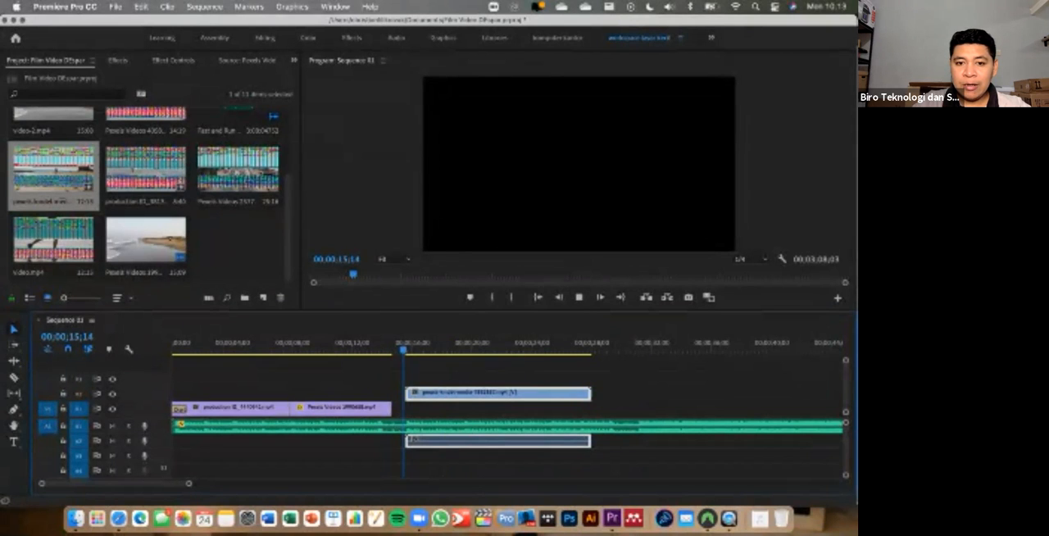
key("space")
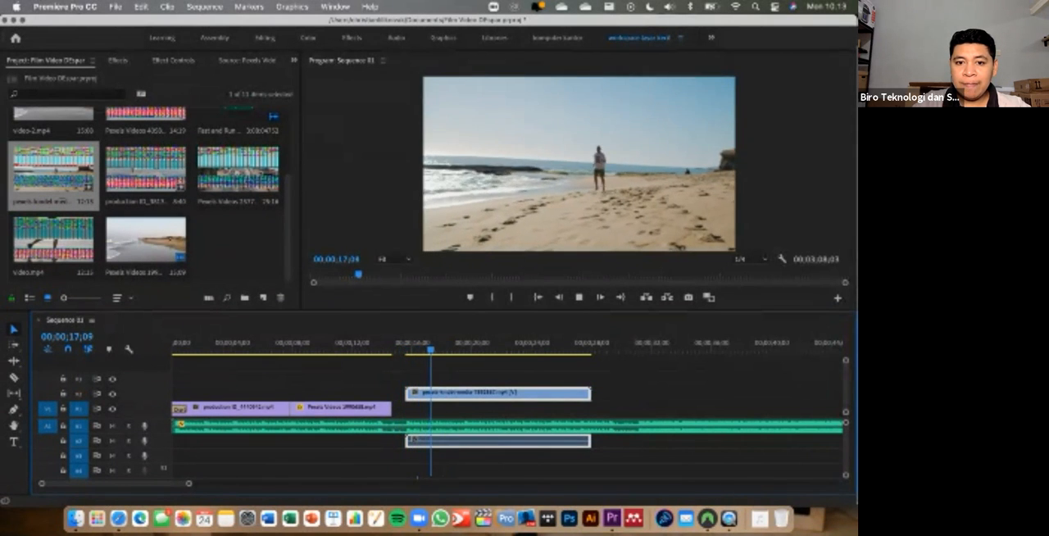
key("space")
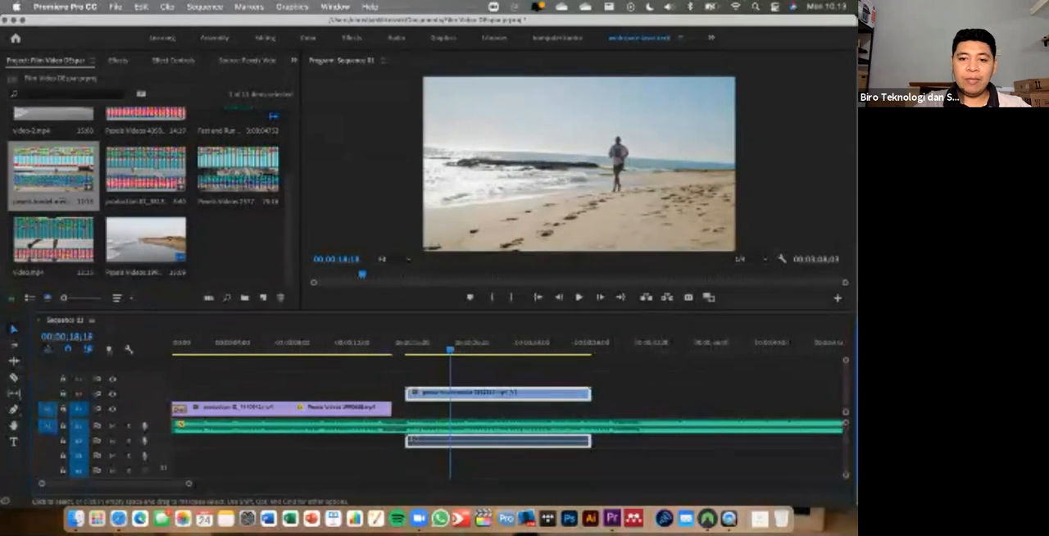
- Unlink the pexels-kindel-media clip's audio from its video and delete the audio part
left_click(606, 394)
left_click(500, 394)
left_click(544, 408)
left_click(547, 394)
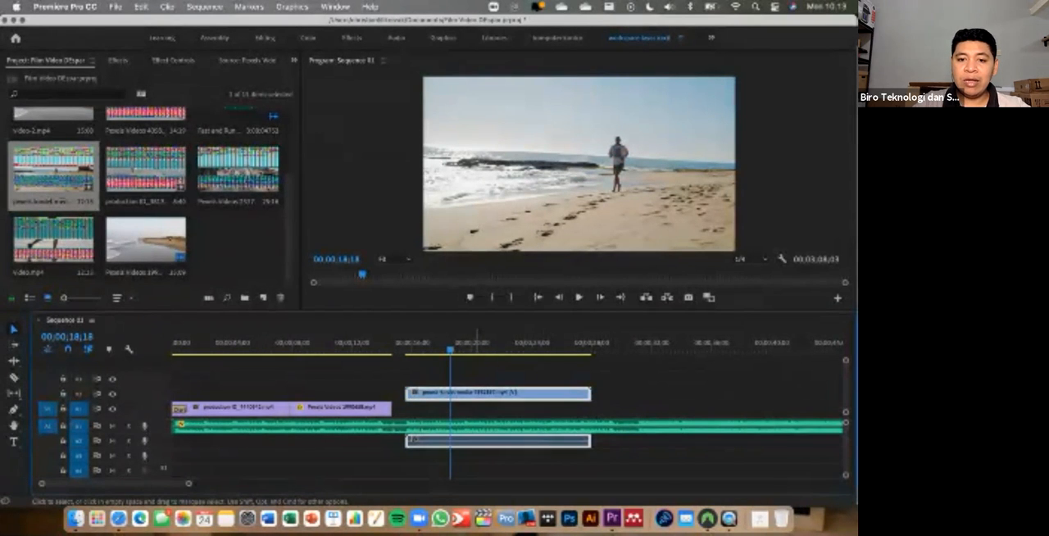
right_click(474, 391)
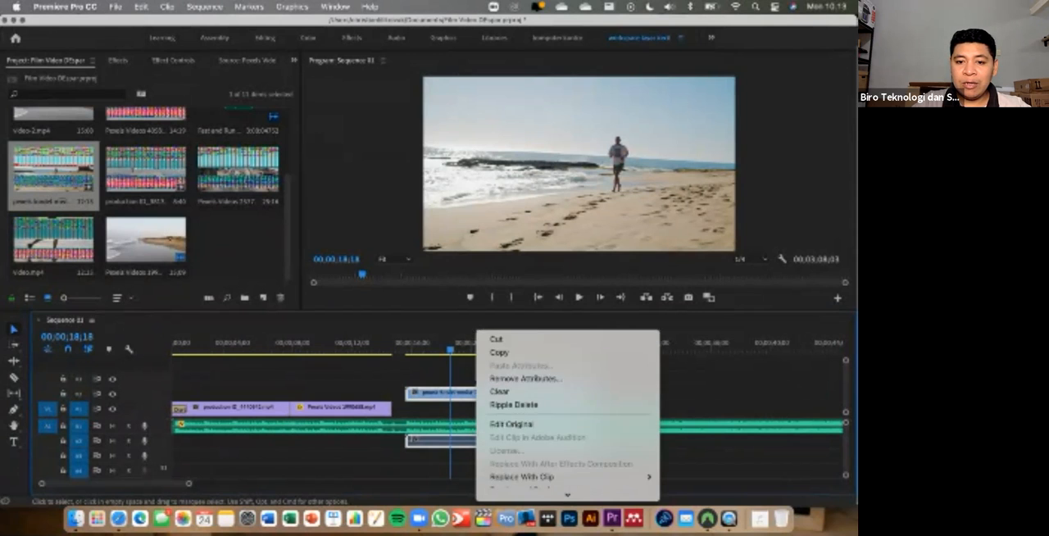
scroll(524, 426, "down", 5)
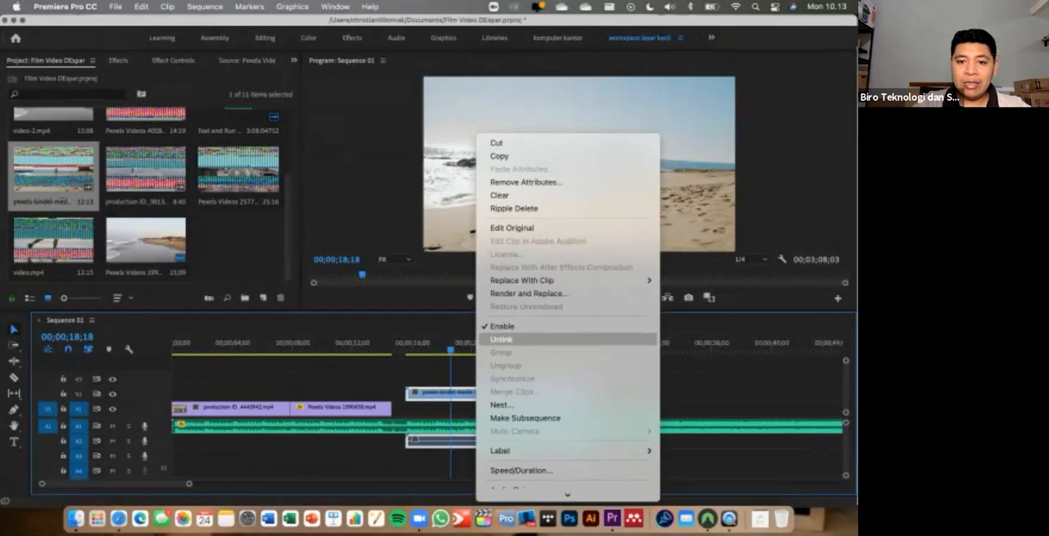
left_click(502, 338)
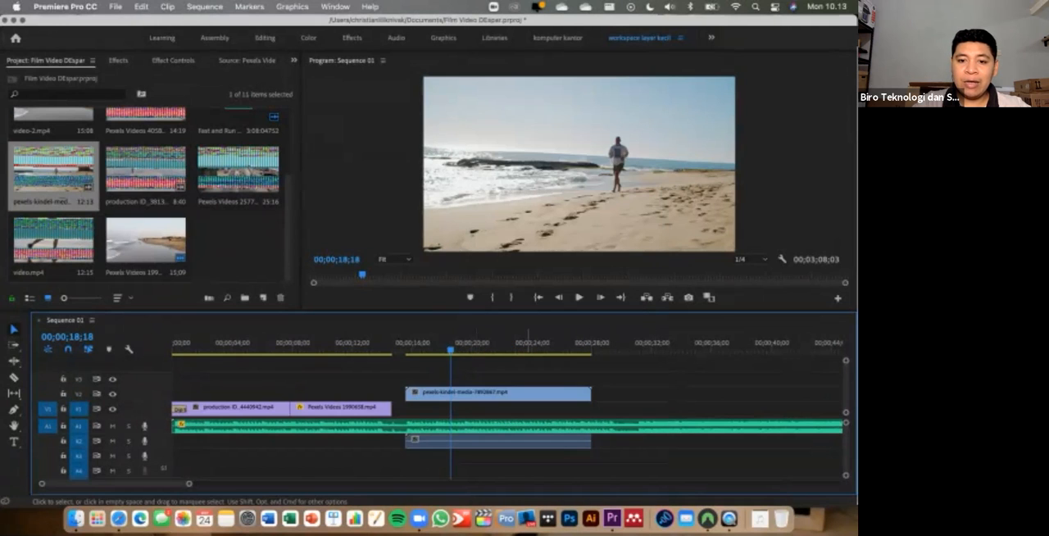
left_click(485, 442)
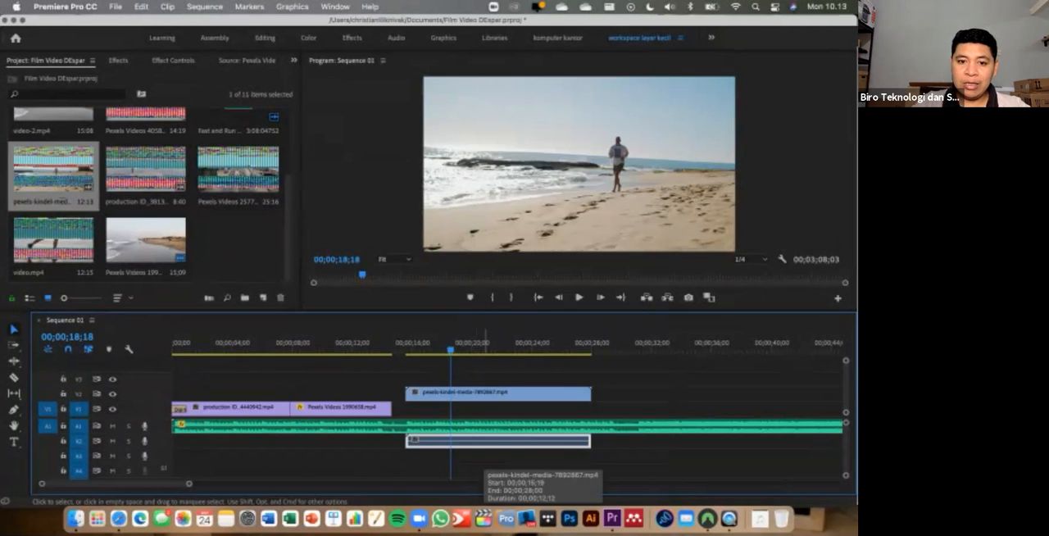
key("Delete")
- Move the pexels-kindel-media clip down from V2 to V1 and play the sequence up to 00;00;19;20
left_click_drag(458, 393, 459, 407)
left_click_drag(450, 349, 295, 349)
key("space")
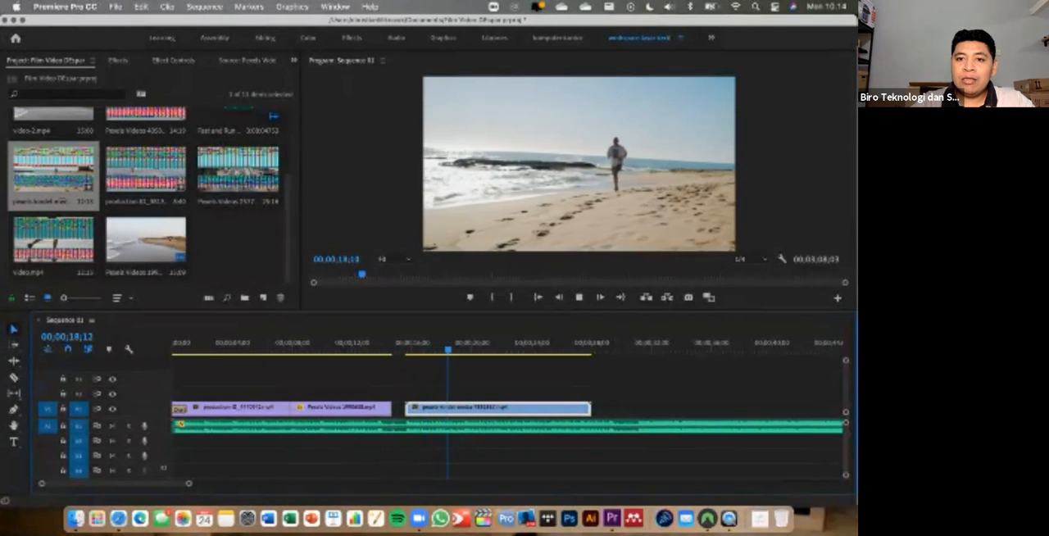
key("space")
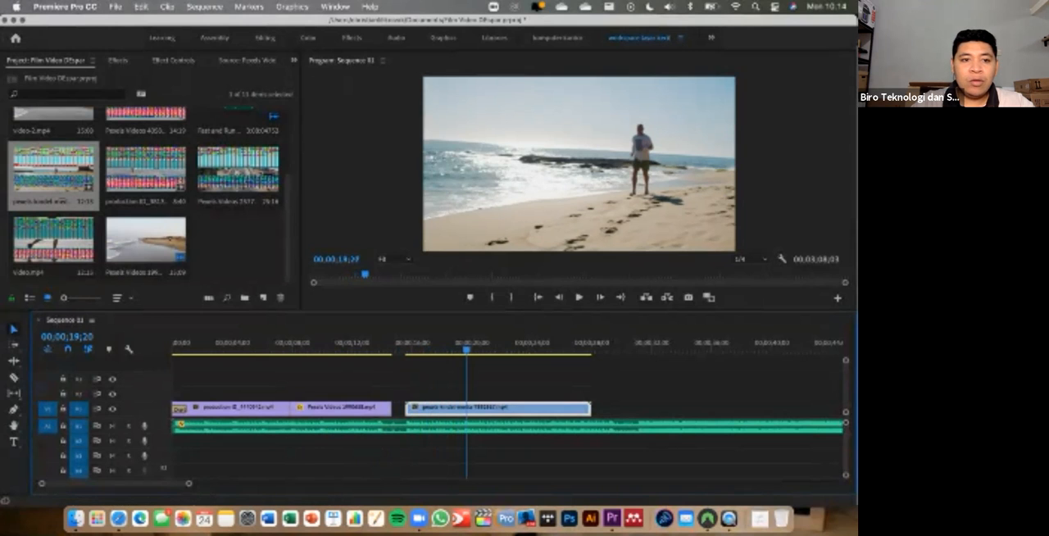
- Trim the end of the pexels-kindel-media clip on V1 to 00;00;19;17, judging the cut point by playback
left_click(53, 241)
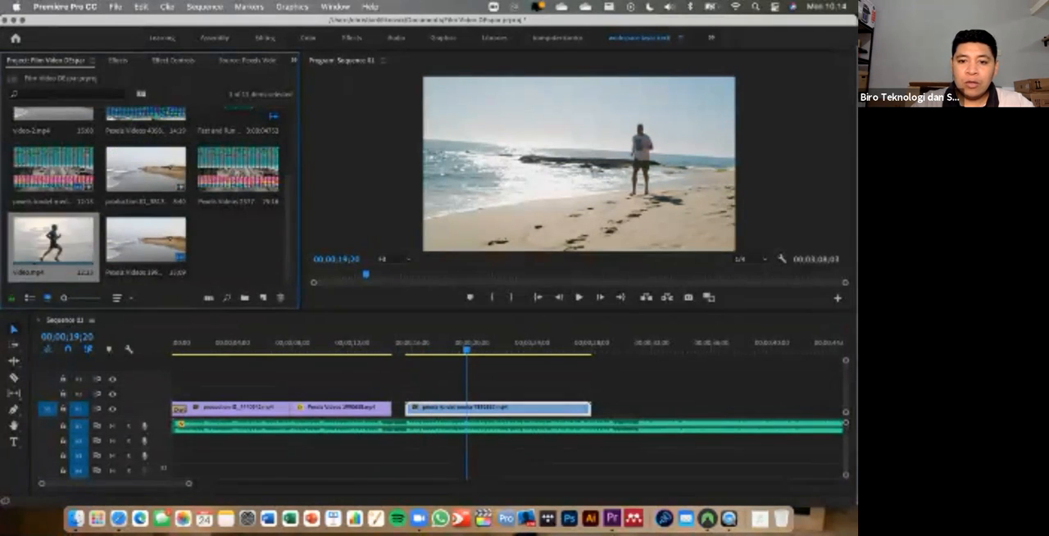
left_click(423, 343)
key("space")
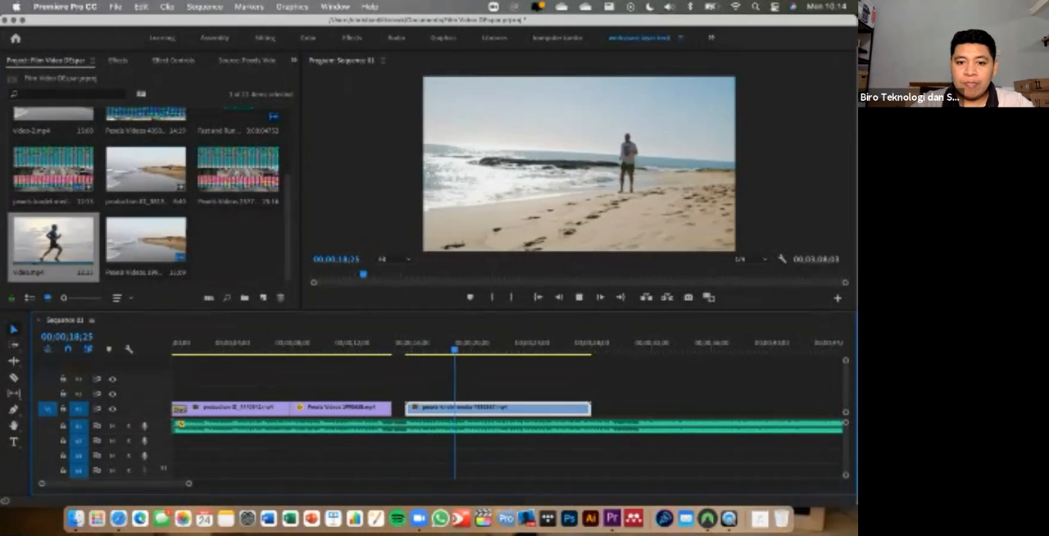
key("space")
left_click_drag(590, 408, 464, 408)
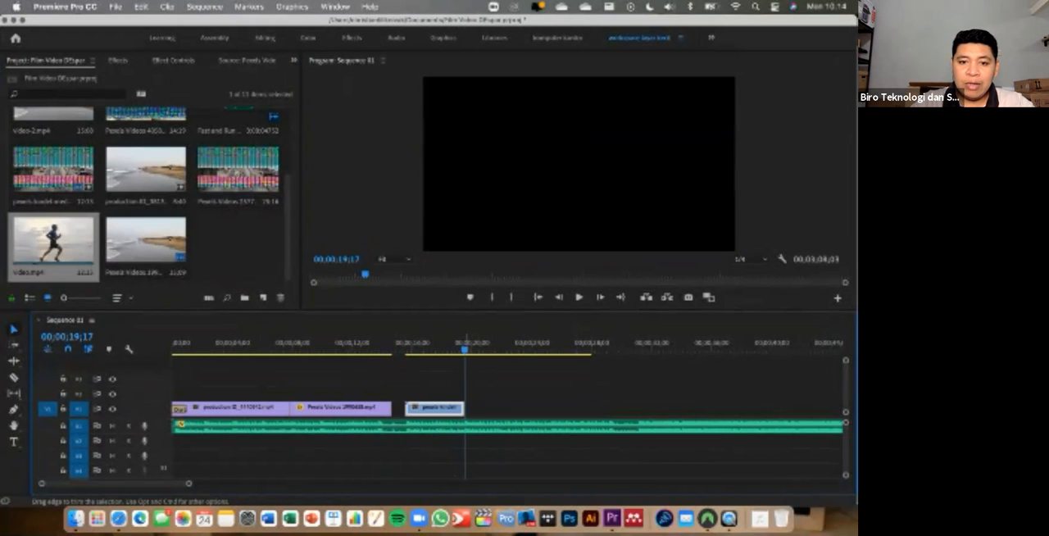
- Place video.mp4 on V1 directly after the pexels-kindel-media clip and trim its end to 00;00;23;12
left_click(35, 266)
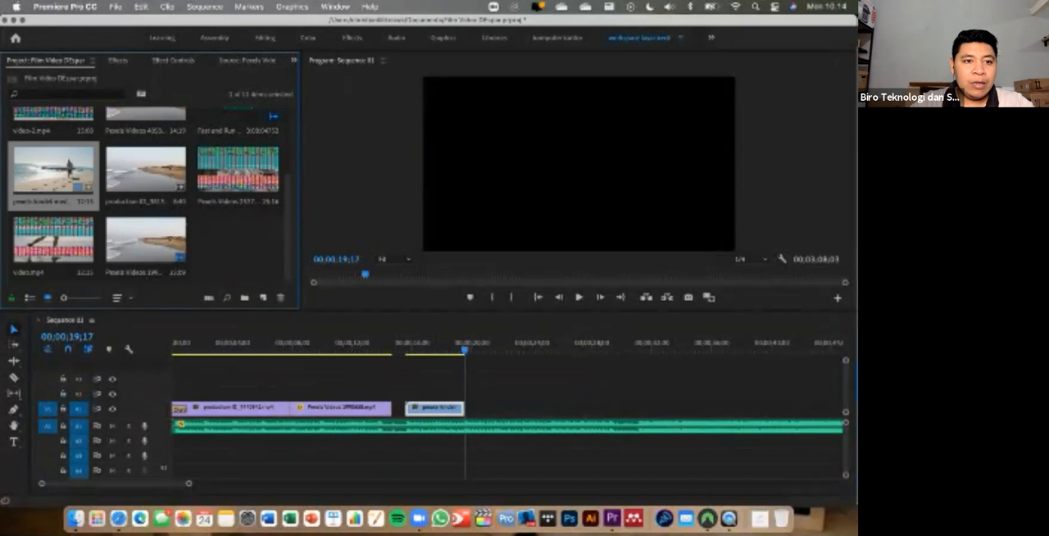
left_click_drag(34, 265, 492, 408)
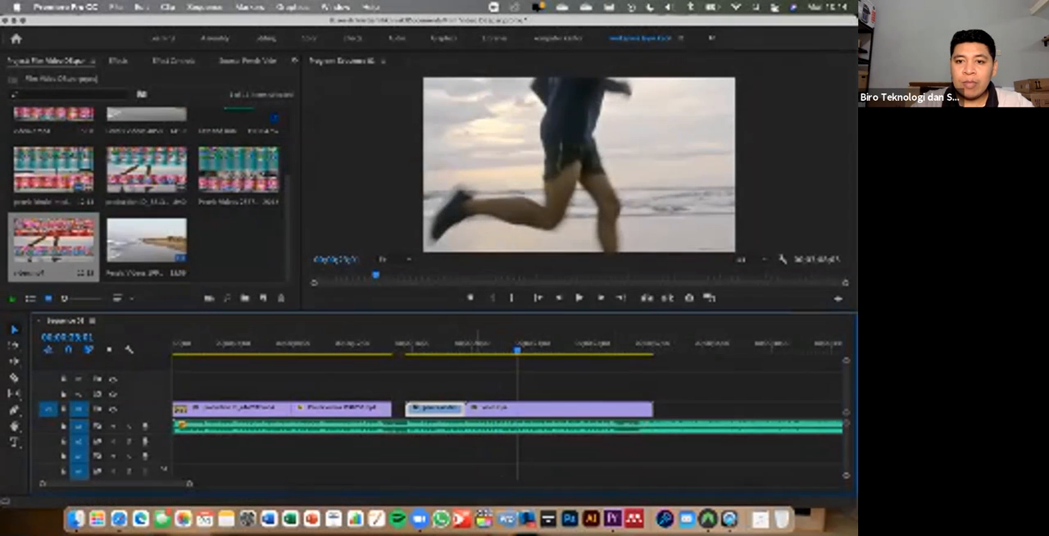
left_click(449, 343)
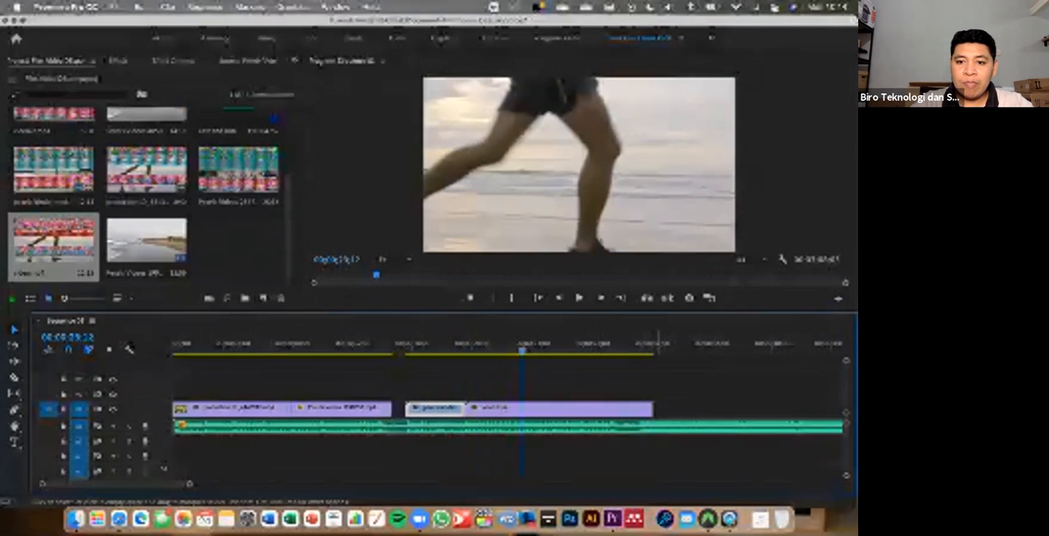
left_click_drag(652, 409, 522, 409)
- Try the 17;06 Pexels tulips clip on V1 directly after video.mp4, preview it up to 00;00;24;21 and remove it
scroll(233, 260, "up", 3)
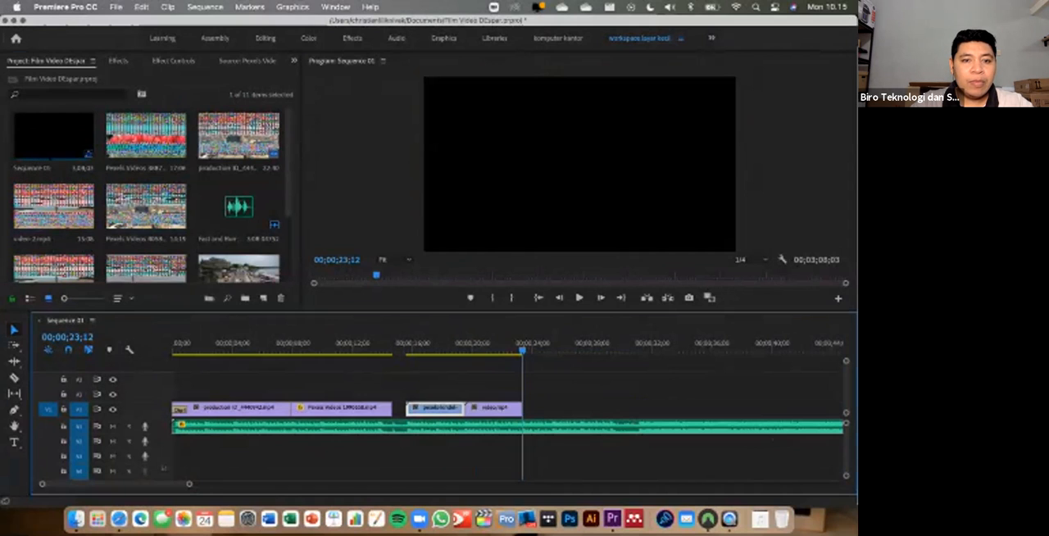
left_click(53, 136)
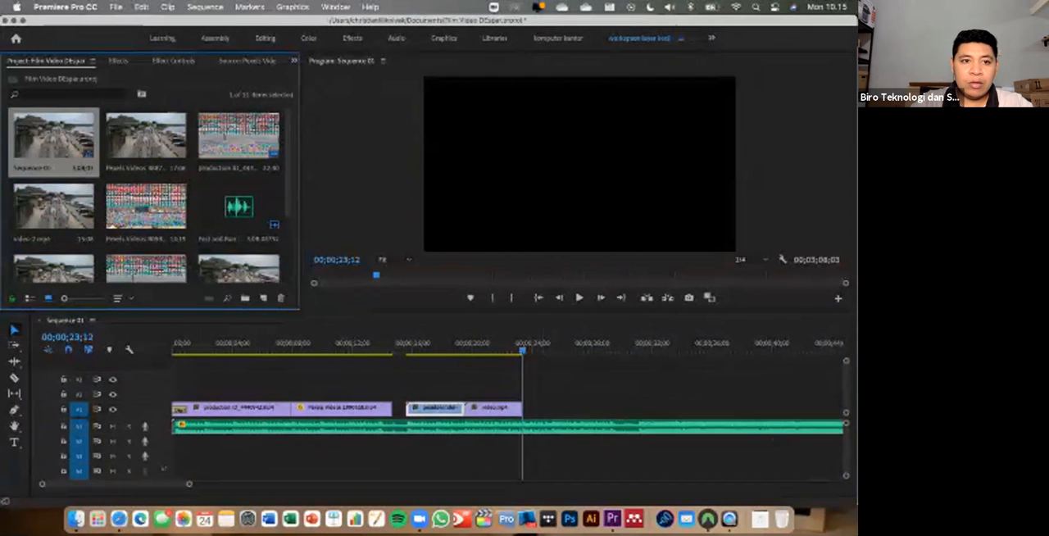
left_click_drag(145, 135, 533, 408)
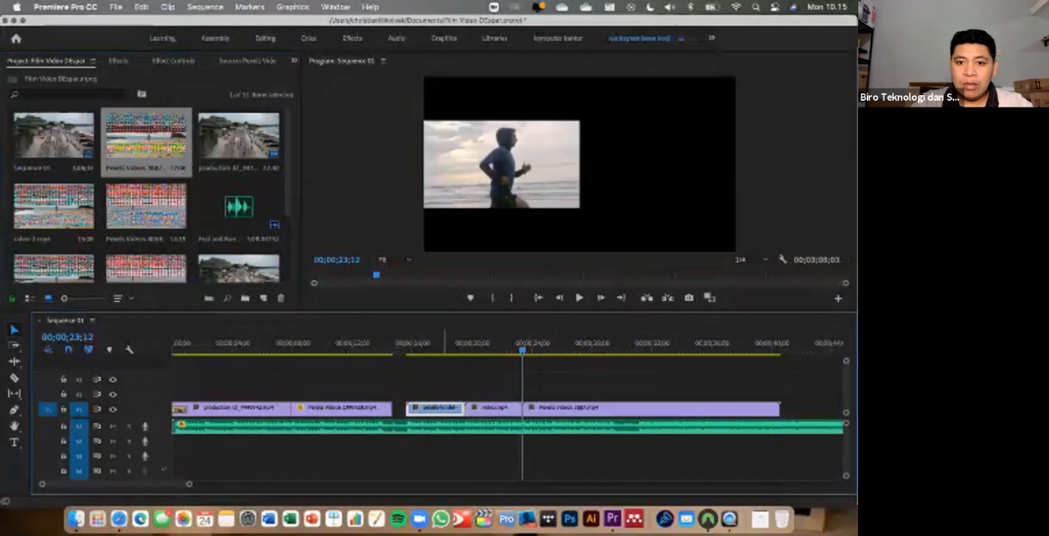
key("space")
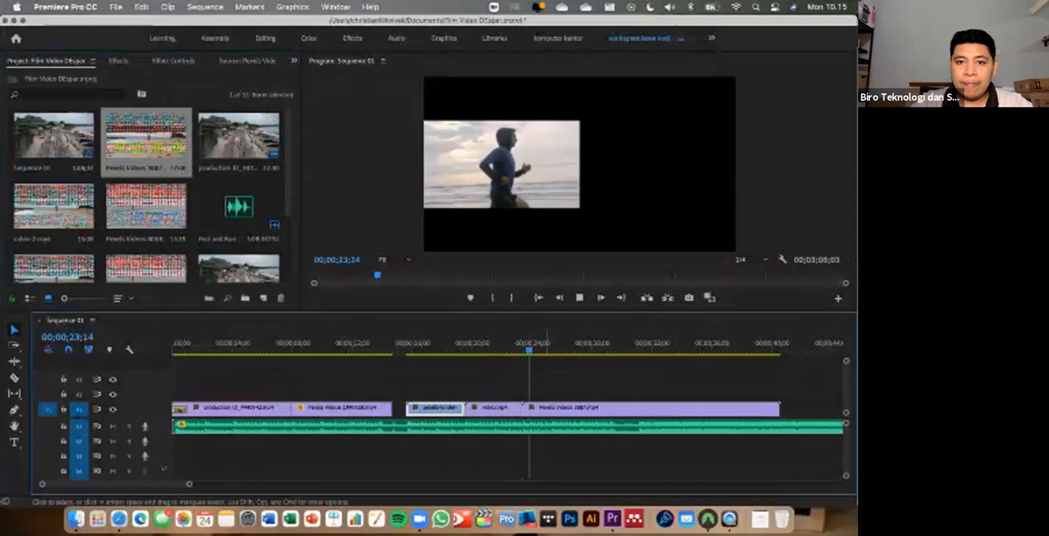
key("space")
left_click(604, 409)
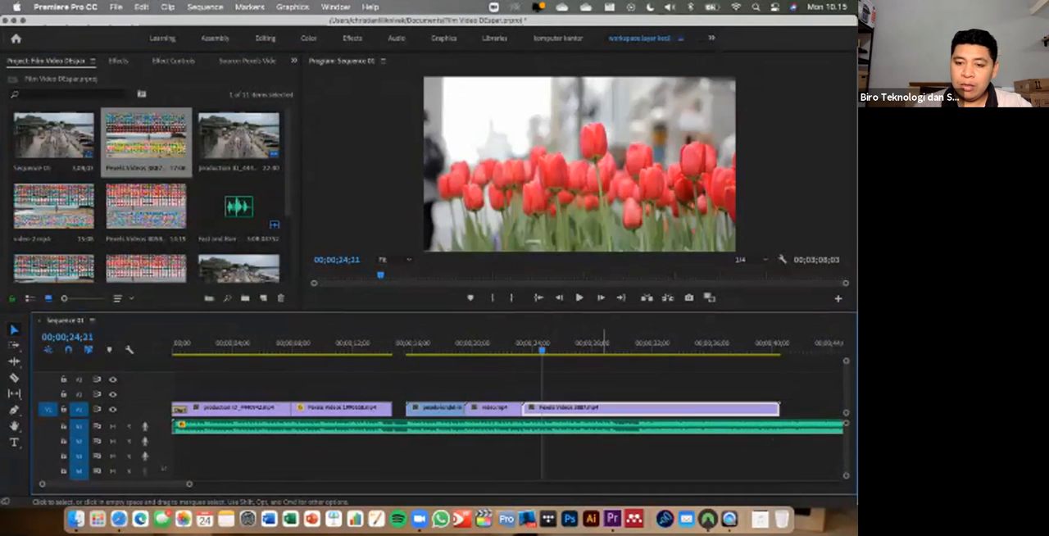
key("Delete")
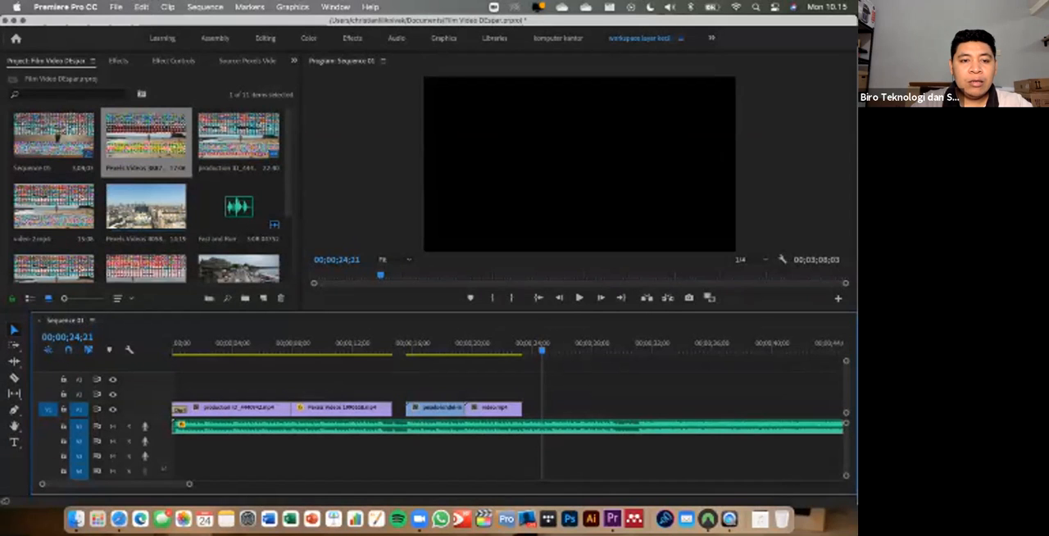
- Place the 14;19 Pexels city skyline clip on V1 directly after video.mp4 and preview the join from 00;00;22;17
left_click(146, 208)
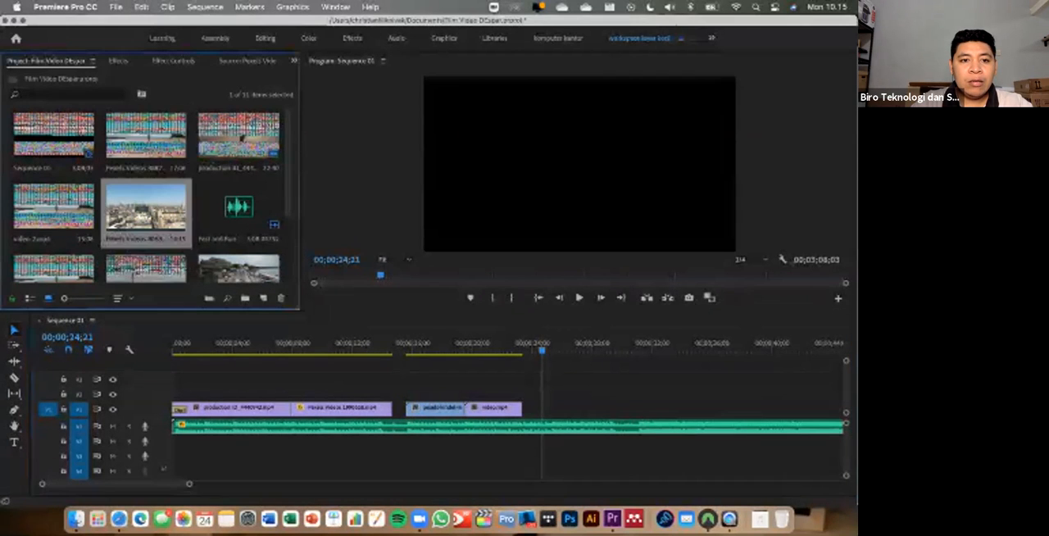
left_click_drag(146, 208, 523, 408)
left_click(510, 345)
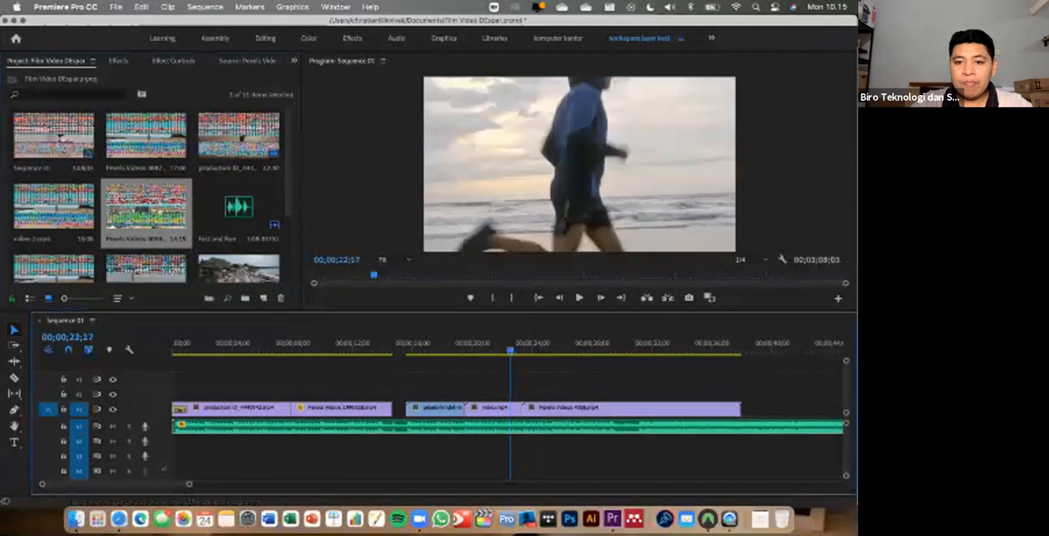
key("space")
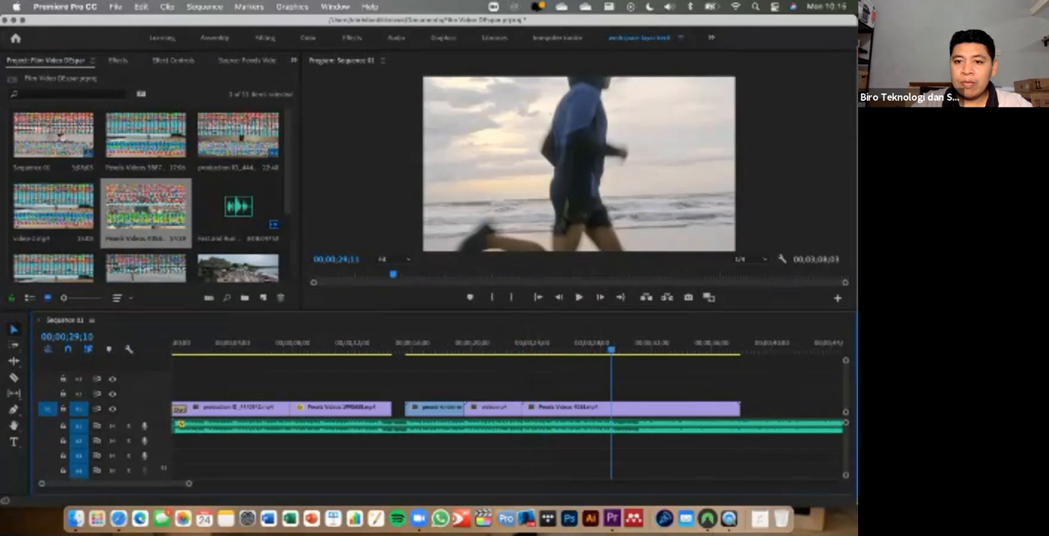
- Replay the two beach runner clips into the city skyline clip and stop playback at 00;00;28;11
left_click(660, 349)
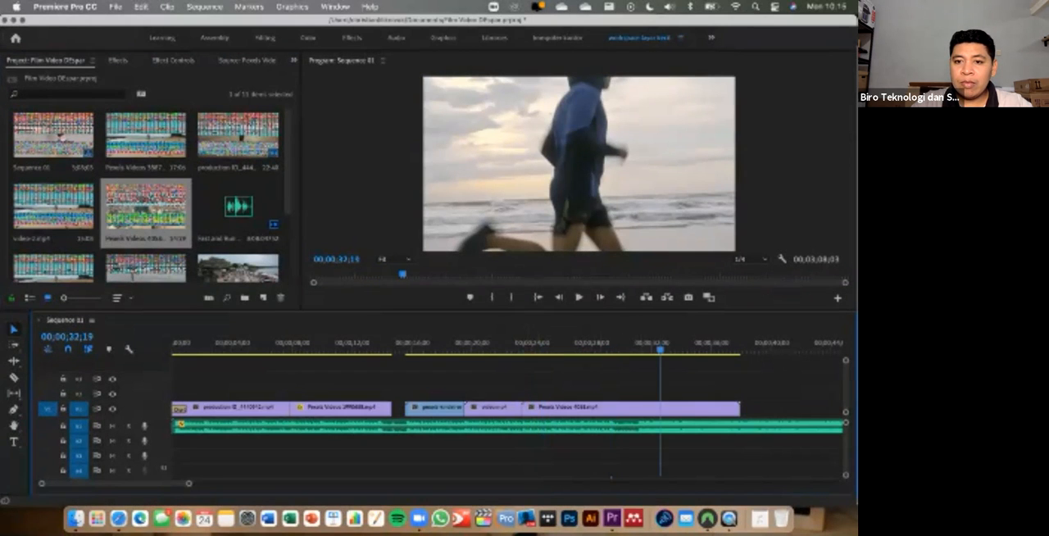
left_click_drag(660, 349, 453, 349)
key("space")
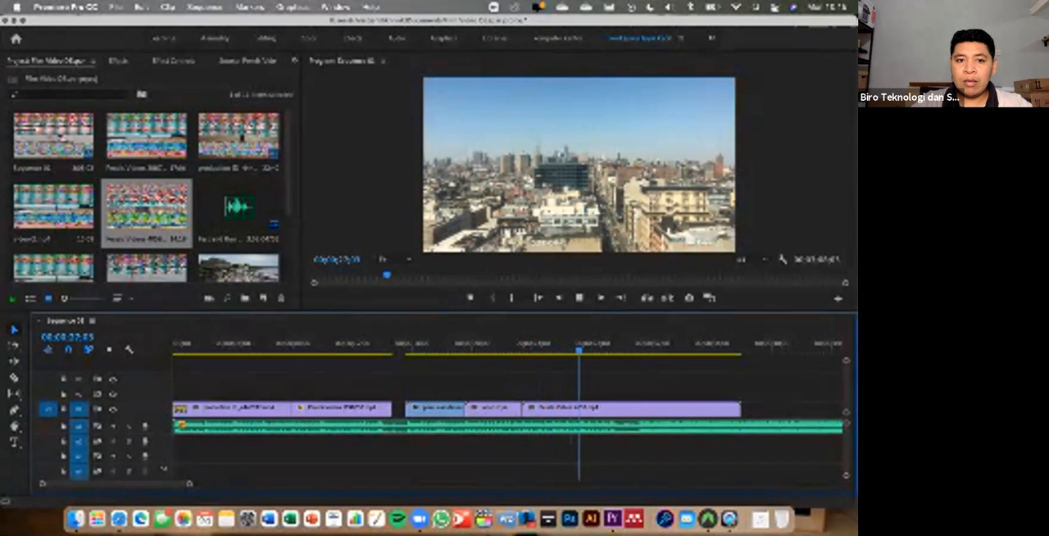
key("space")
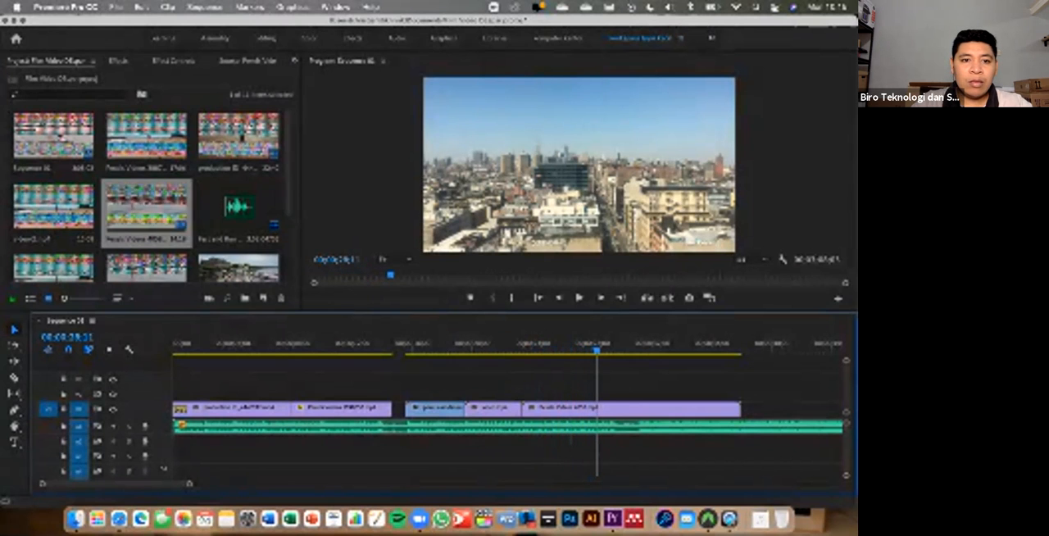
scroll(146, 197, "down", 3)
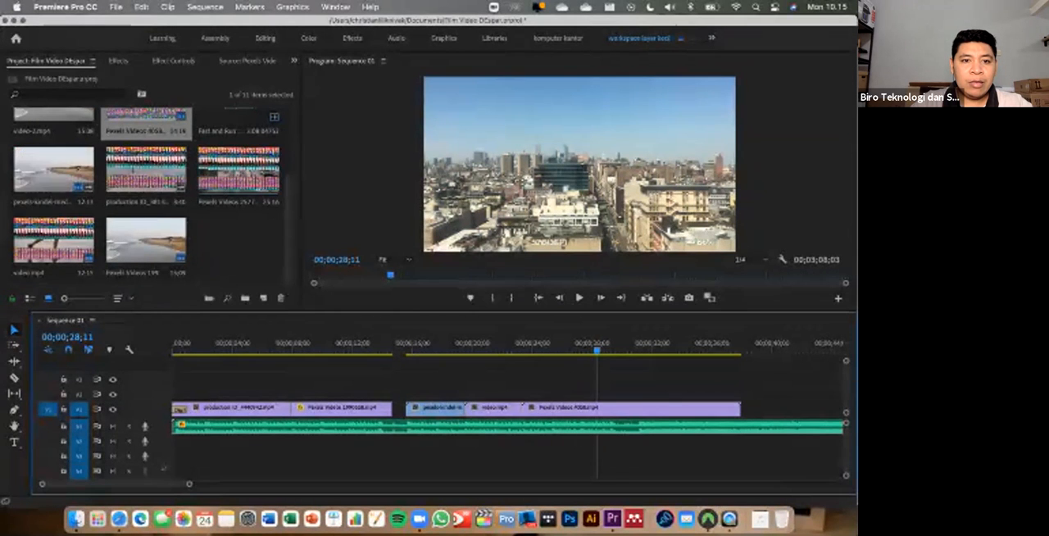
- Place the Pexels Videos 2577 marathon clip on V1 directly after the city skyline clip and preview it up to 00;00;39;27
left_click(242, 182)
left_click_drag(243, 194, 744, 408)
left_click(759, 344)
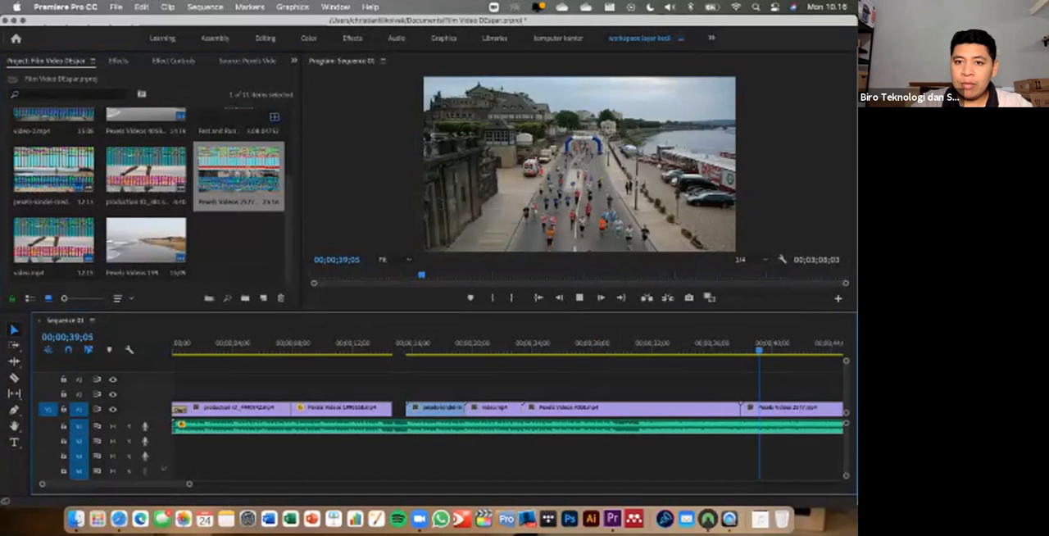
key("space")
- Delete the city skyline clip from V1 and move the Pexels Videos 2577 clip directly after video.mp4
left_click(670, 408)
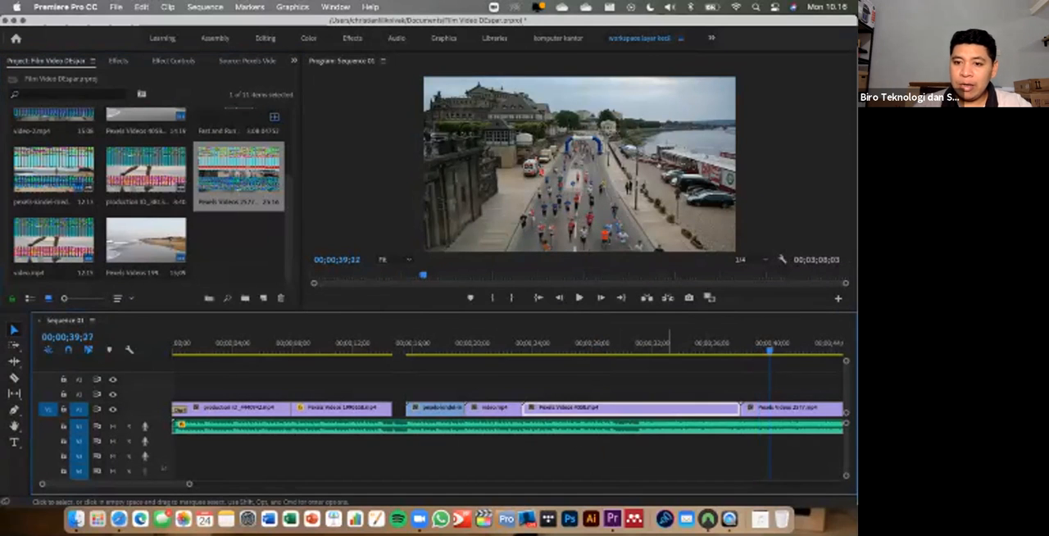
key("Delete")
left_click_drag(795, 408, 577, 408)
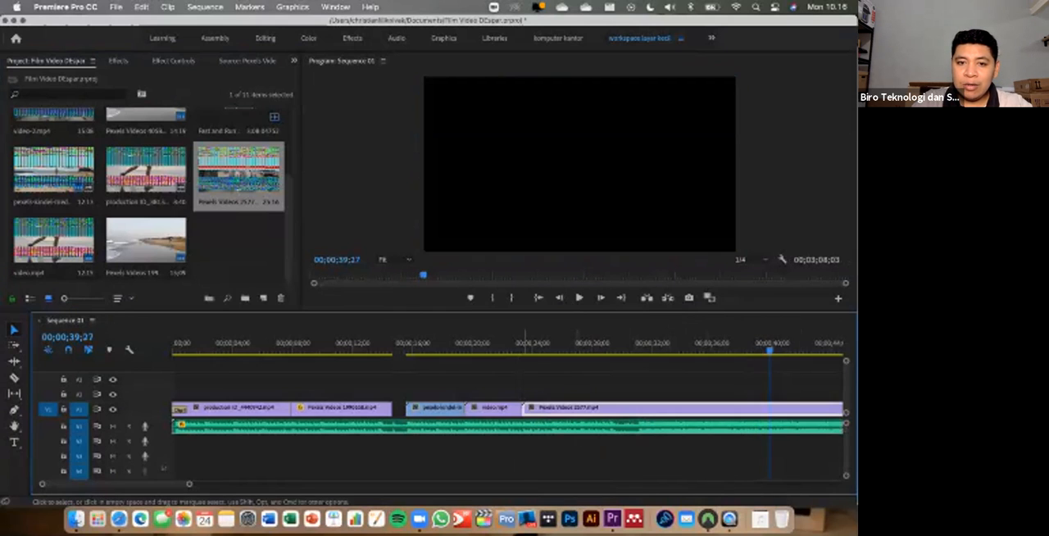
- Preview the join between video.mp4 and the Pexels Videos 2577 clip, replaying it up to 00;00;24;16
left_click(510, 344)
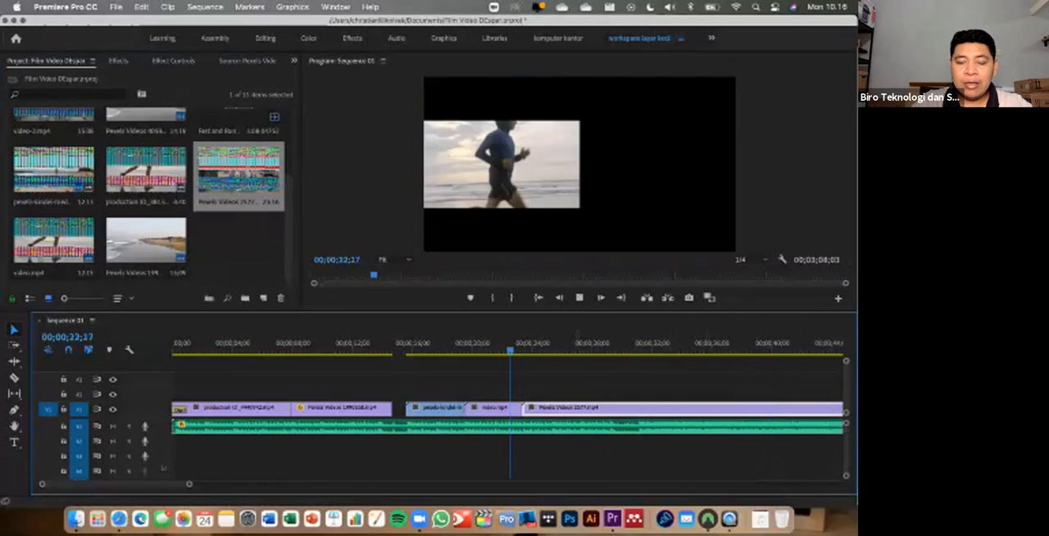
key("space")
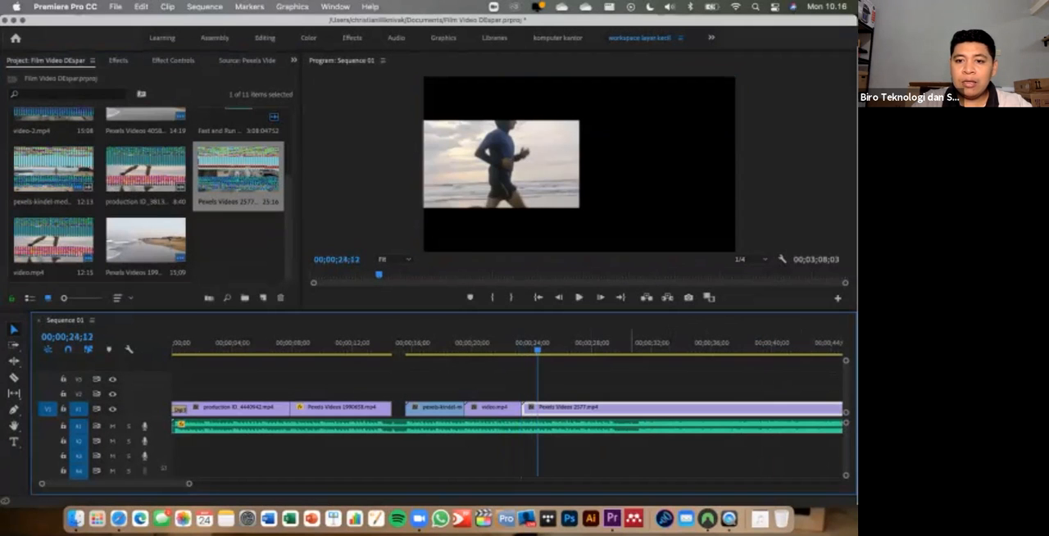
left_click(522, 344)
key("Left")
left_click_drag(522, 349, 494, 348)
key("space")
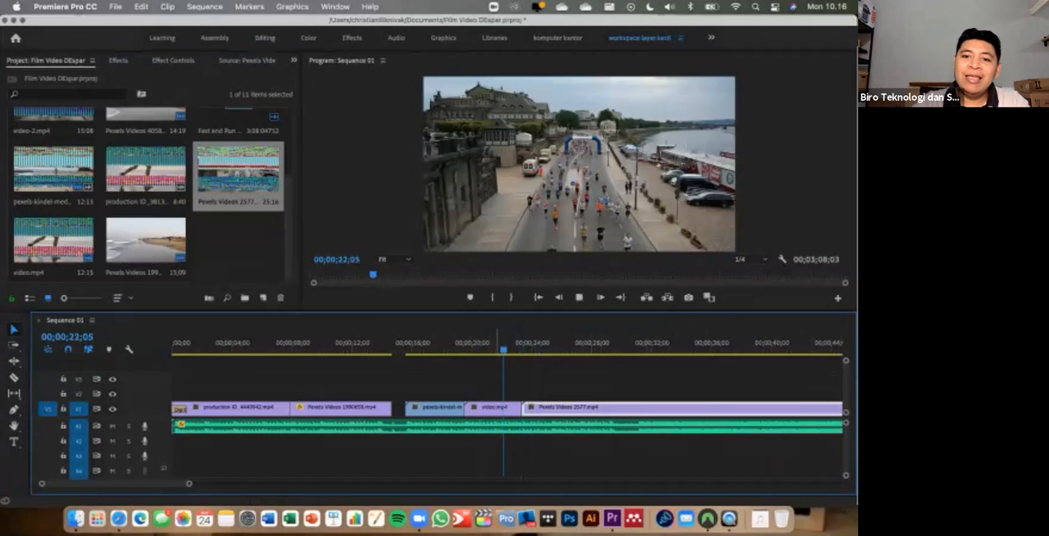
key("space")
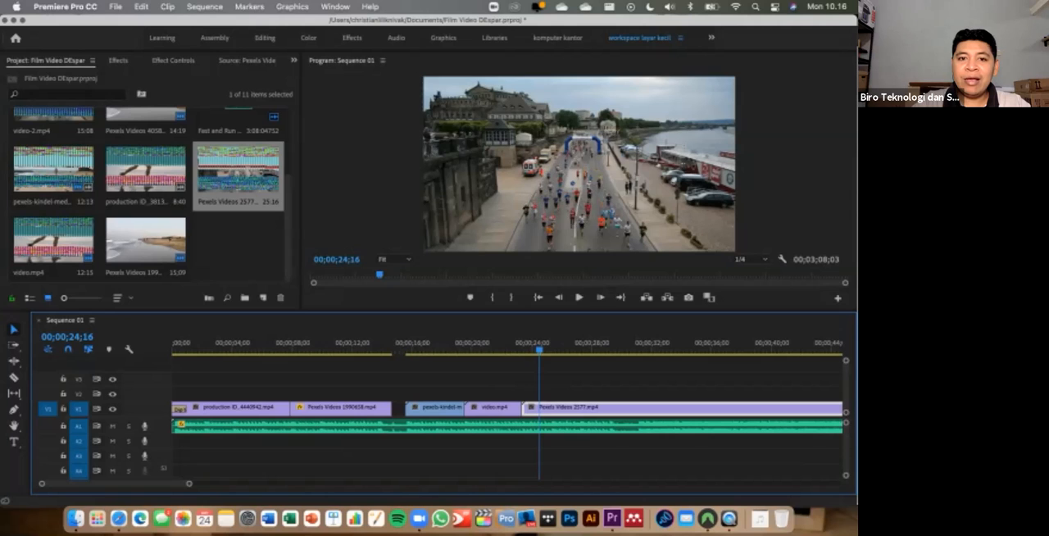
left_click(395, 259)
left_click(395, 260)
left_click(752, 259)
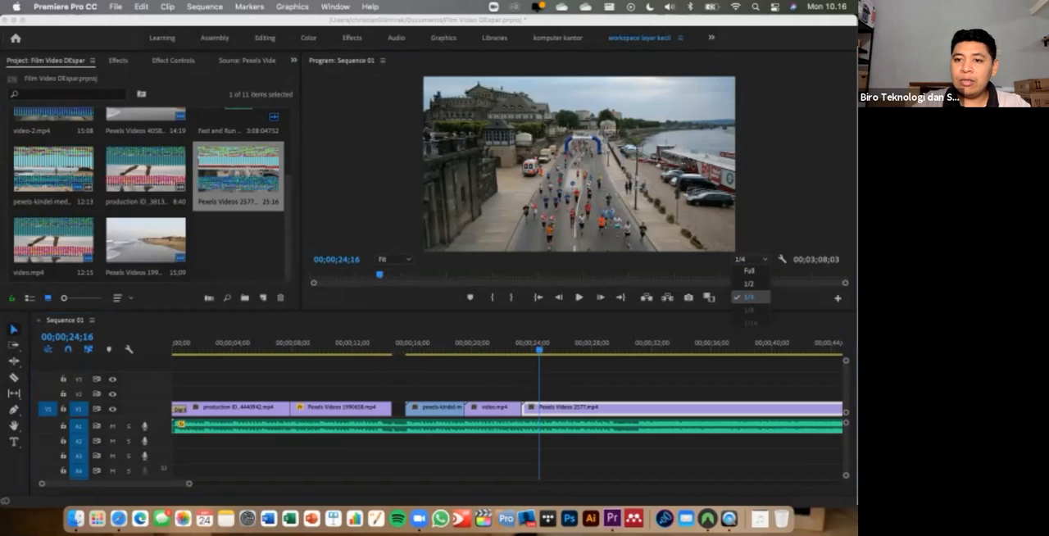
left_click(750, 259)
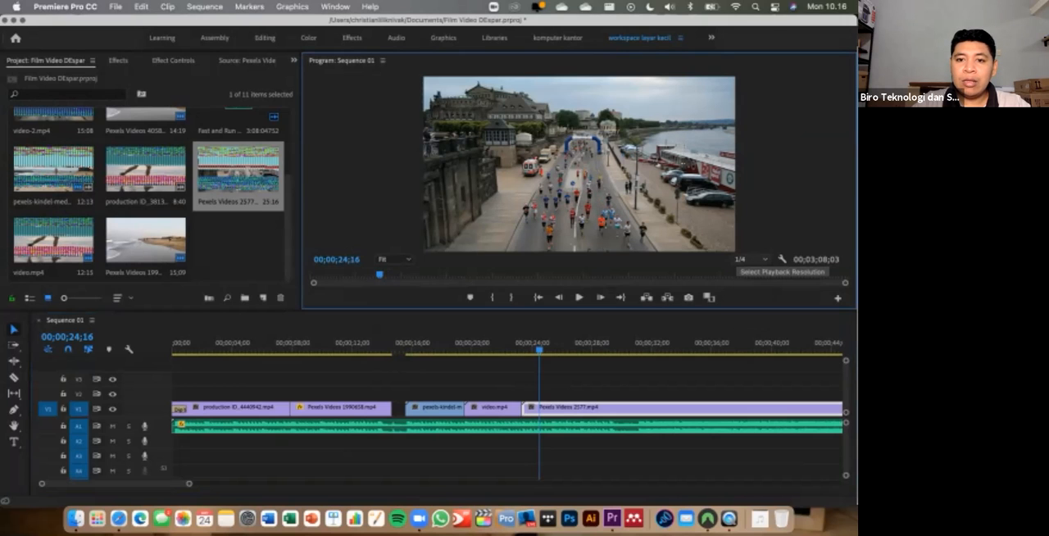
- Move the playhead to 00;00;24;24 and save the project
left_click(538, 343)
left_click(543, 342)
key("super+s")
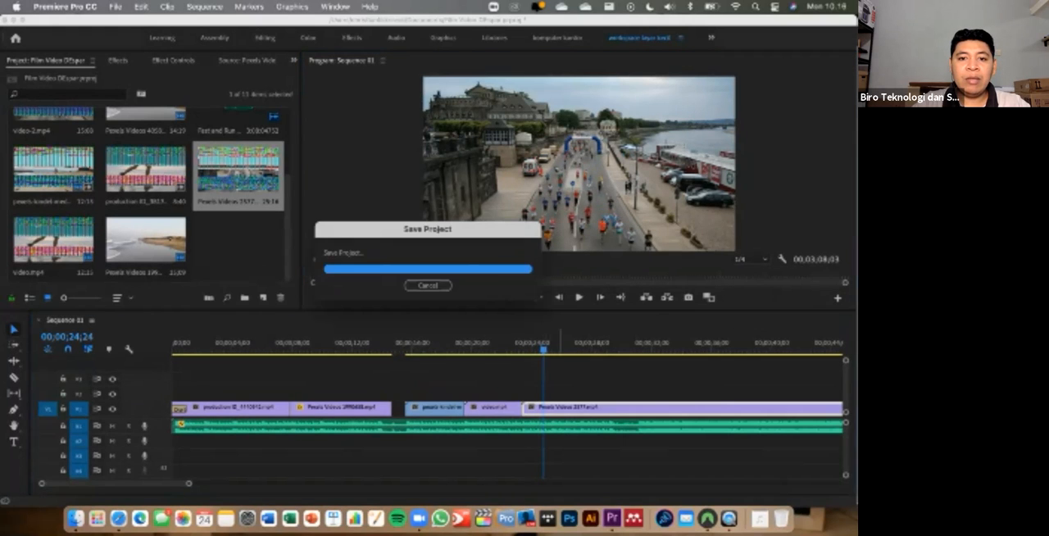
- Cut the Pexels Videos 2577 clip and the music at 00;00;31;03 and delete everything after the cut
left_click(560, 341)
key("space")
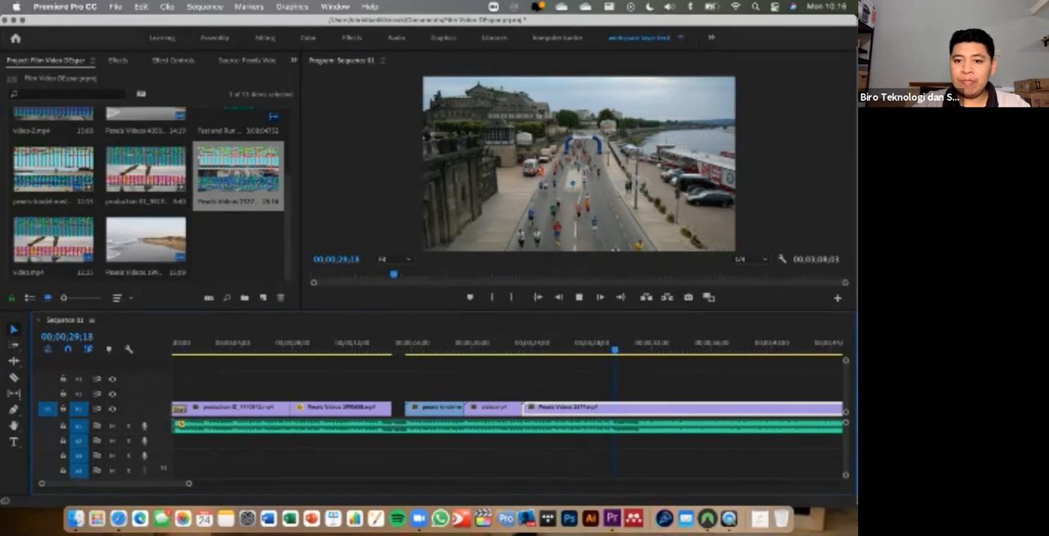
key("space")
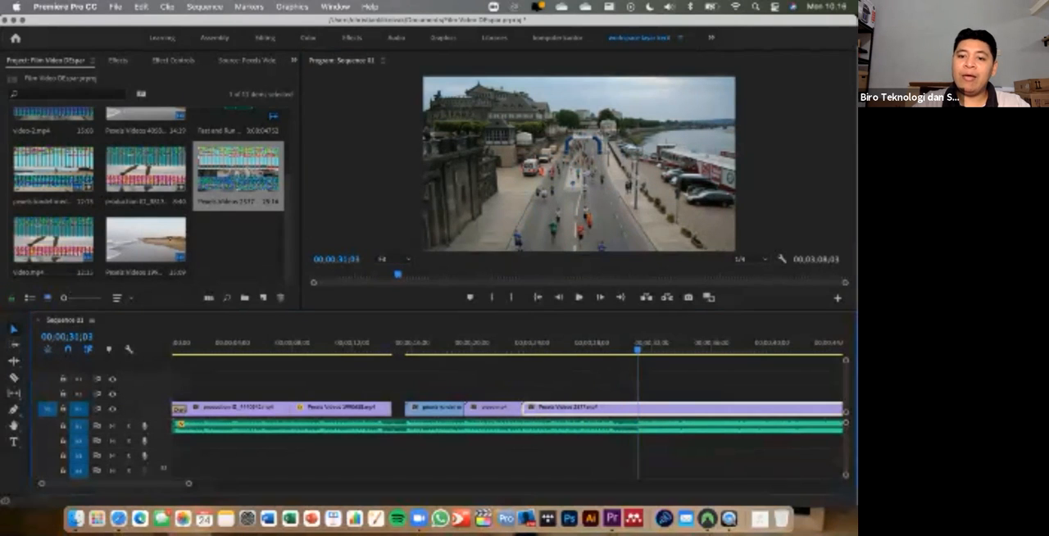
key("c")
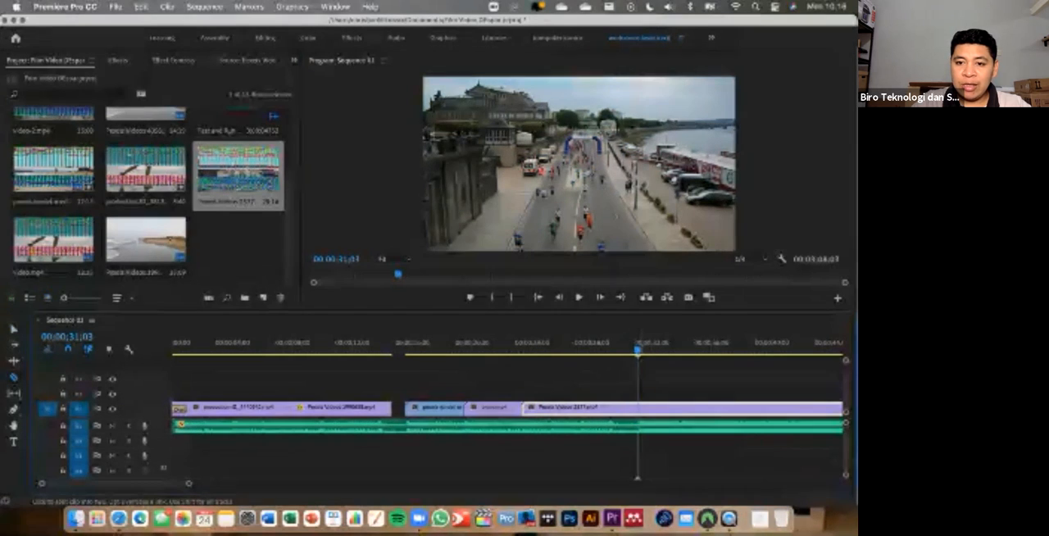
left_click(638, 408)
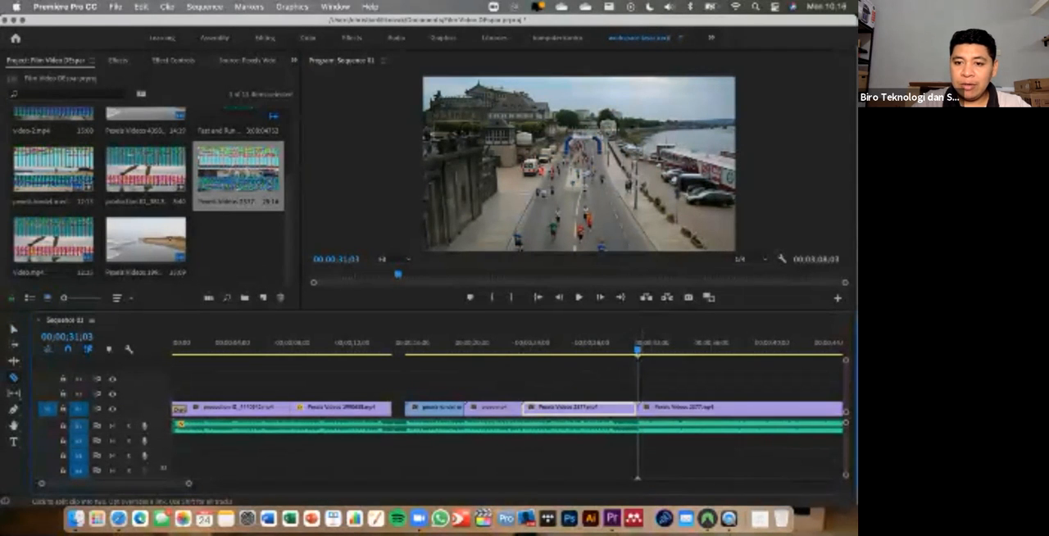
key("a")
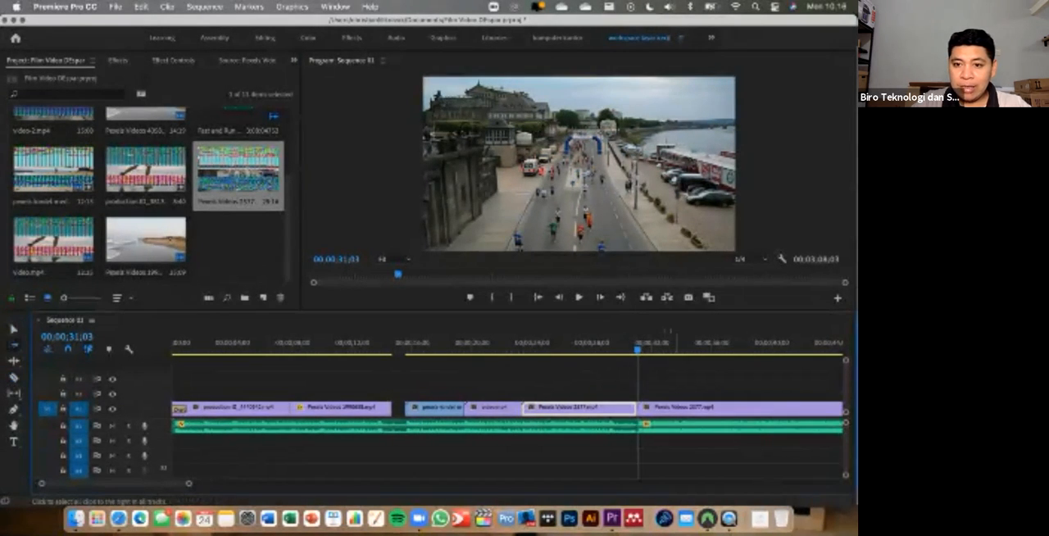
key("v")
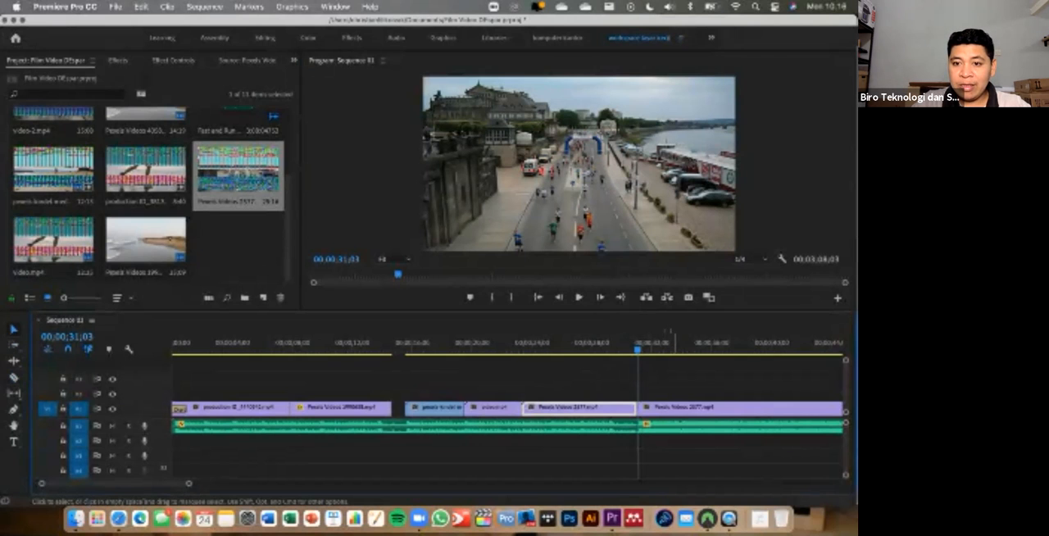
left_click(677, 407)
key("Delete")
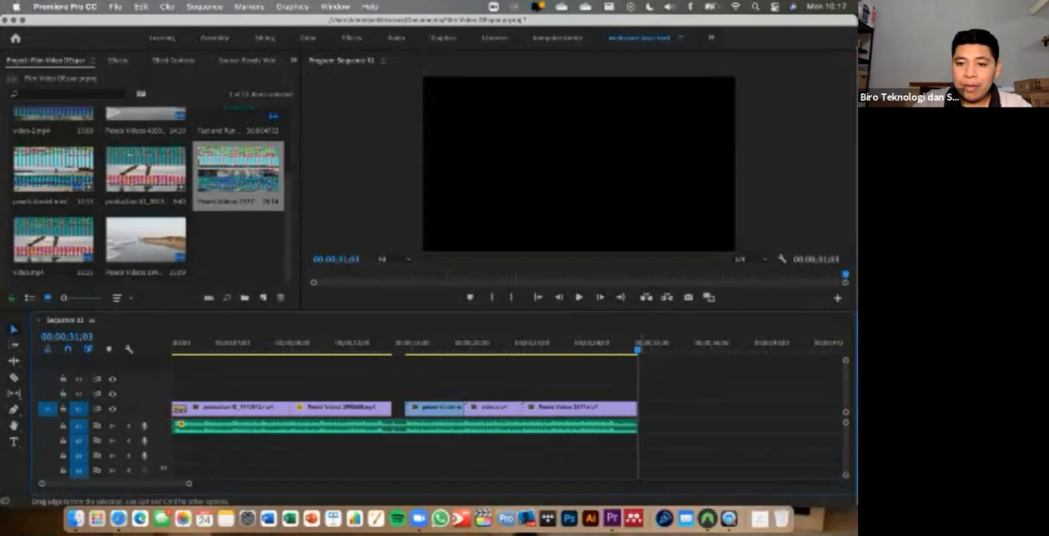
- Extend the Pexels Videos 2577 clip to 00;00;32;01 and apply a Dip to Black transition at its end
mouse_move(637, 407)
left_mouse_down()
mouse_move(687, 408)
mouse_move(650, 407)
left_mouse_up()
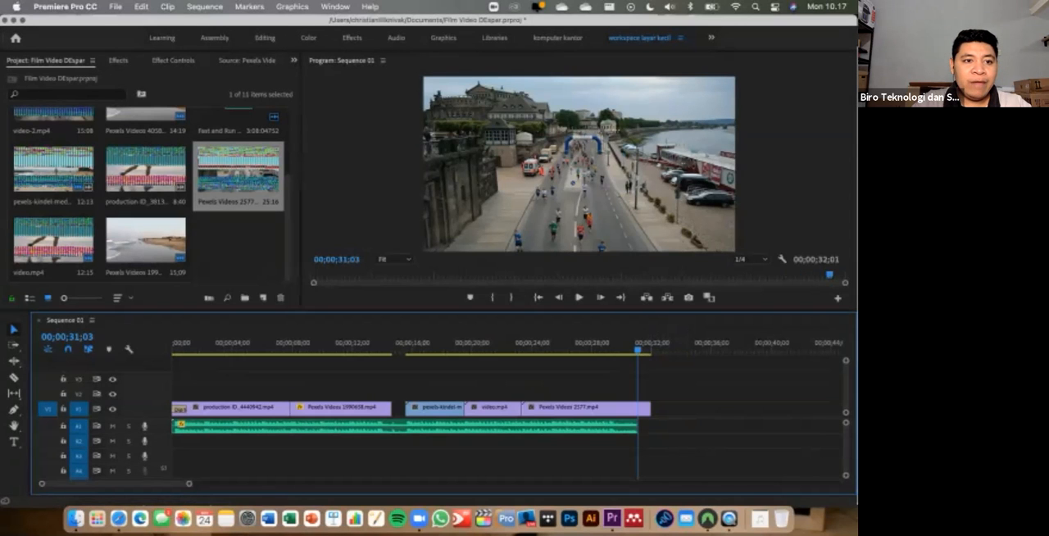
left_click(118, 60)
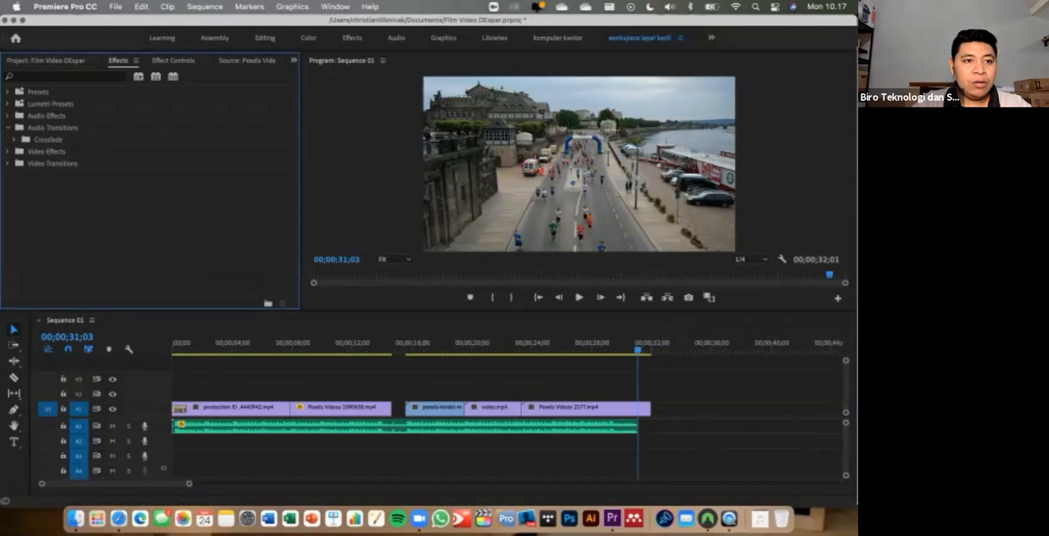
left_click(8, 152)
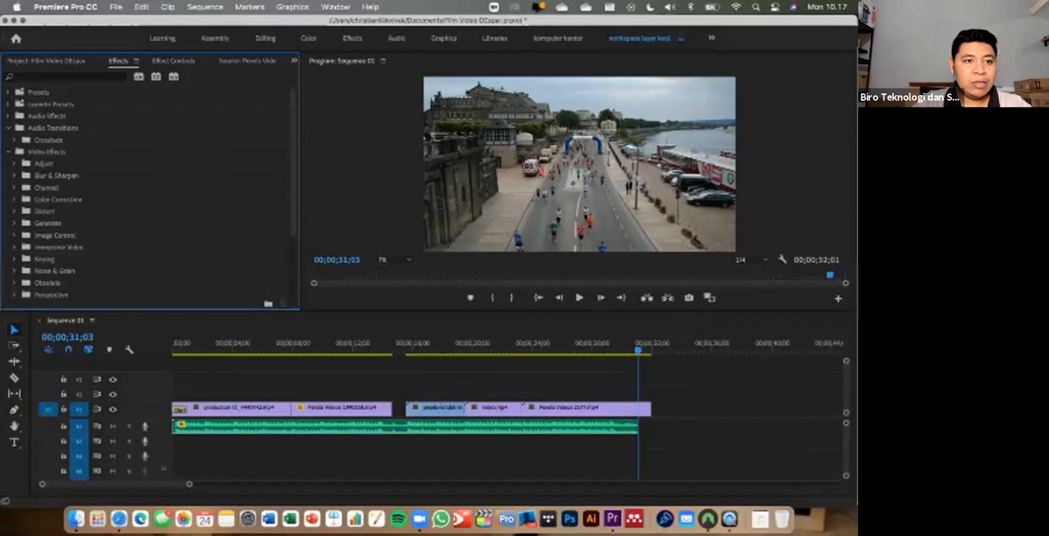
left_click(8, 152)
left_click(8, 163)
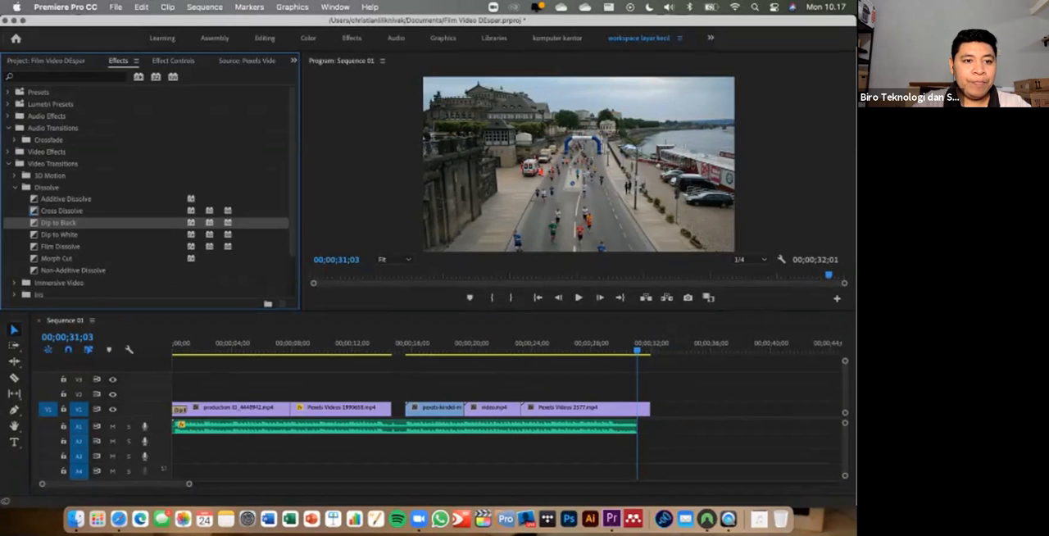
left_click_drag(59, 223, 550, 372)
left_click_drag(626, 408, 644, 408)
- Trim the end of the Pexels Videos 2577 clip to 00;00;31;03, level with the music's end, and preview the fade
left_click(637, 349)
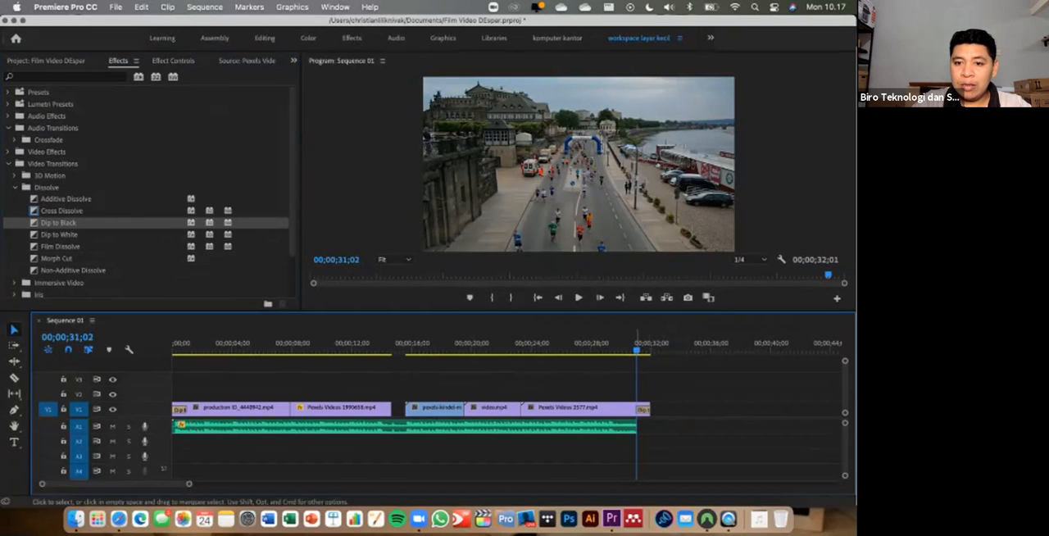
mouse_move(639, 408)
left_mouse_down()
mouse_move(612, 408)
mouse_move(646, 409)
mouse_move(637, 408)
left_mouse_up()
left_click(605, 344)
key("space")
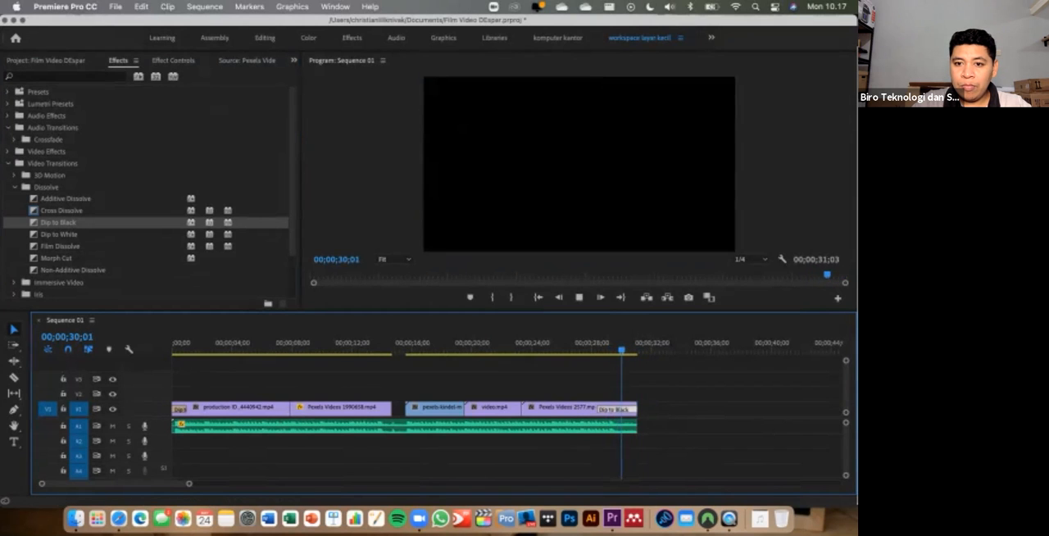
- Shorten the Dip to Black transition at the end of the marathon clip and replay the ending
left_click_drag(597, 409, 614, 409)
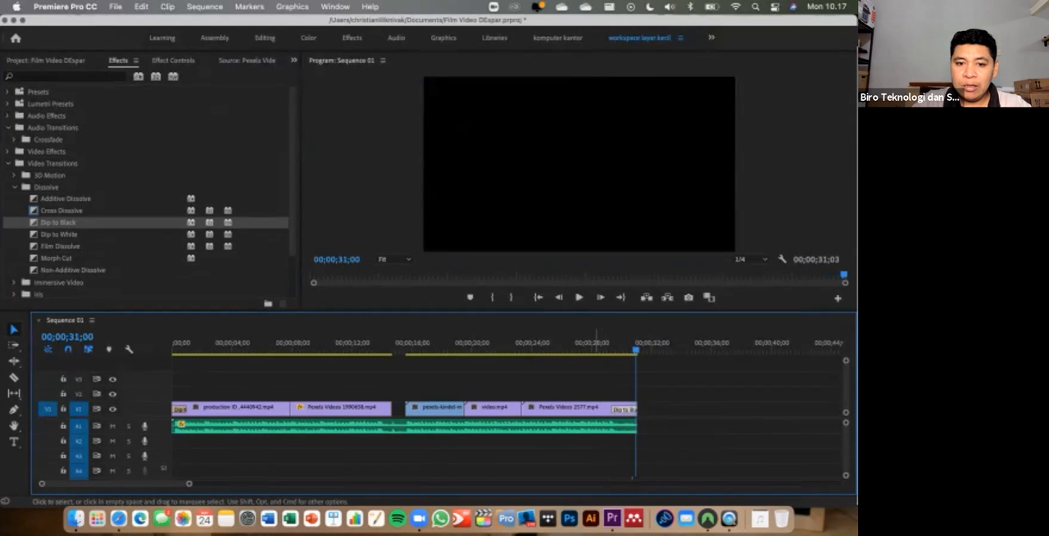
left_click_drag(42, 483, 56, 484)
left_click(391, 344)
key("space")
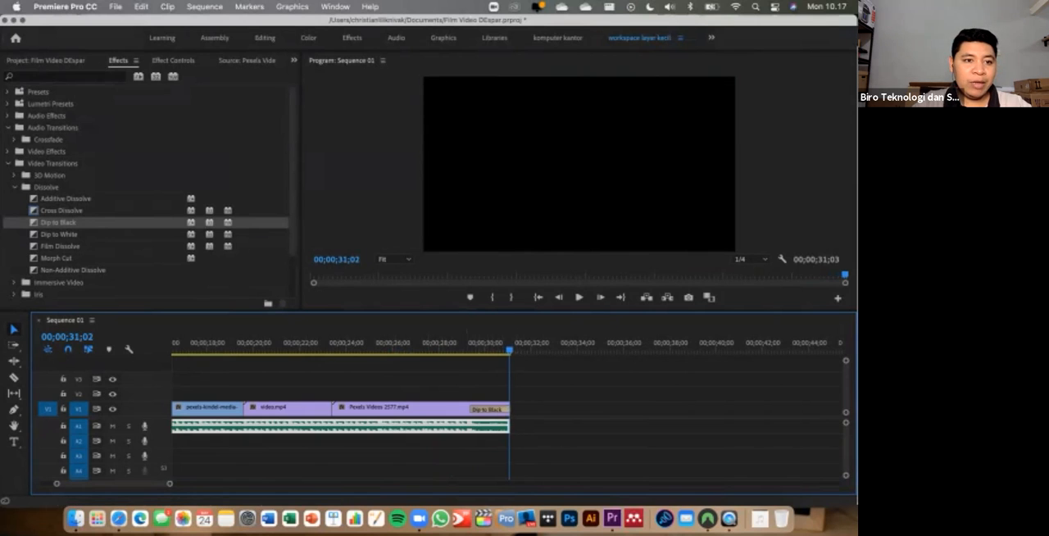
- Add a volume Level keyframe to the Fast and Run music at 00;00;30;03
left_click(8, 163)
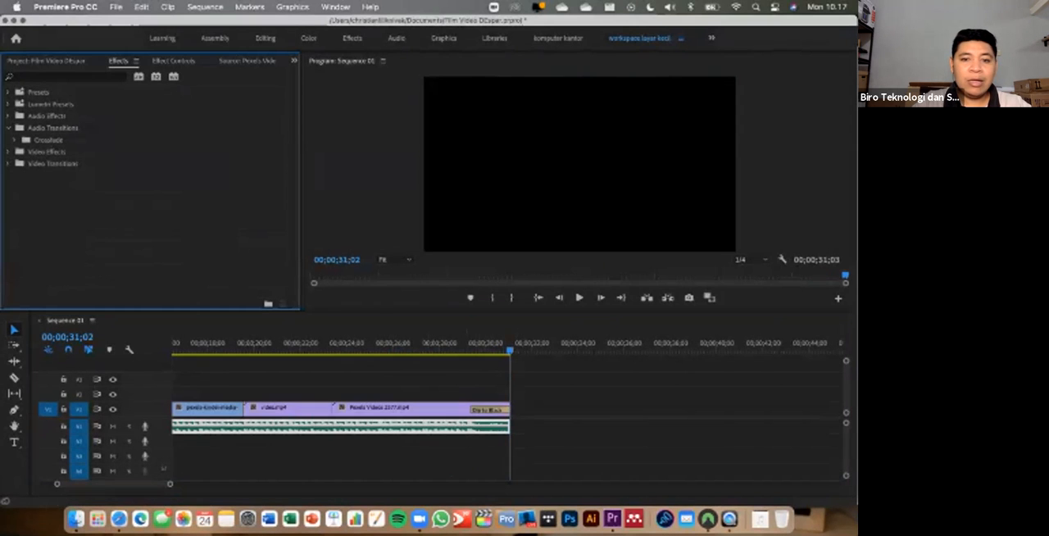
left_click(508, 350)
left_click_drag(509, 350, 487, 349)
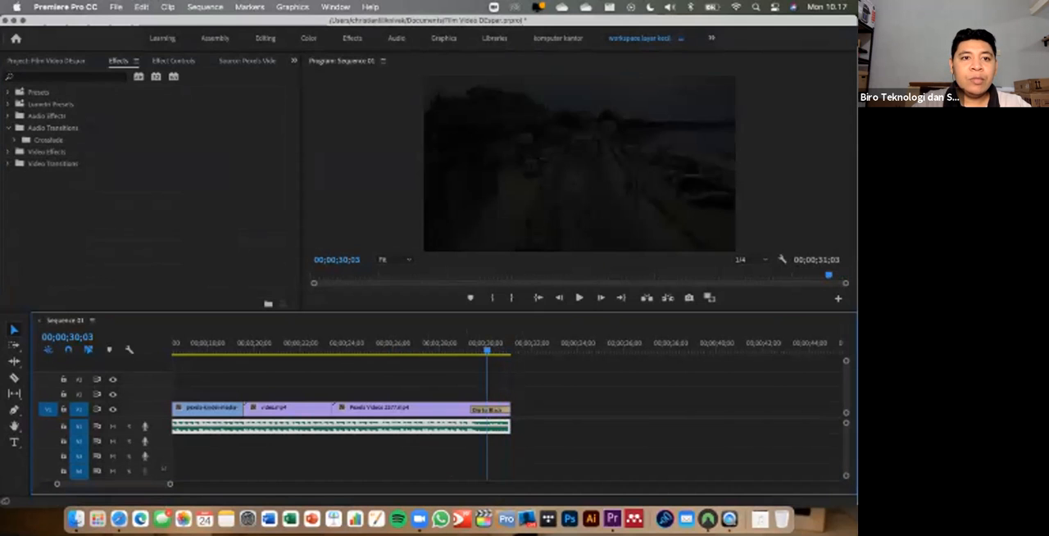
left_click(174, 60)
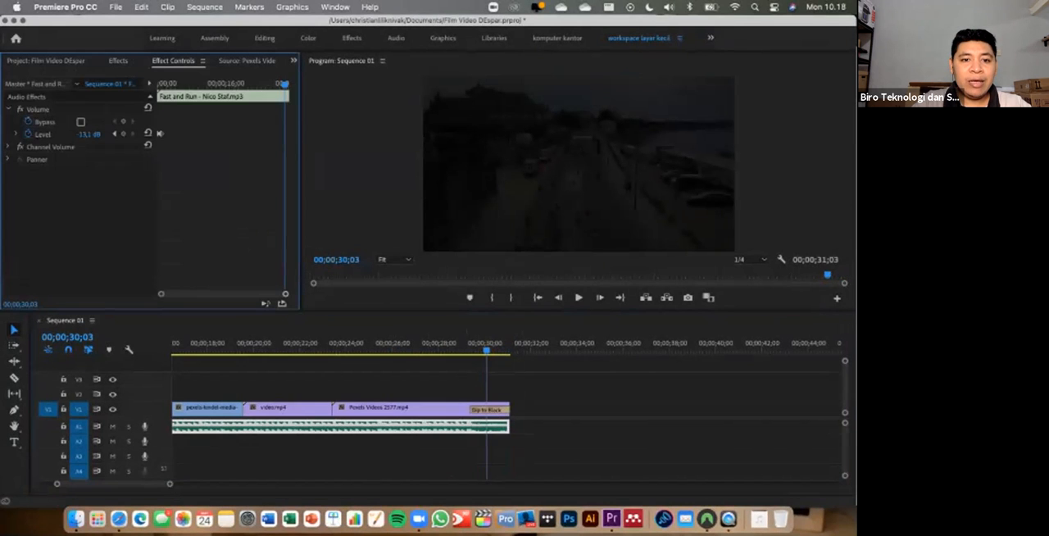
key("equal")
key("equal")
key("equal")
key("equal")
key("equal")
key("equal")
key("equal")
key("minus")
key("minus")
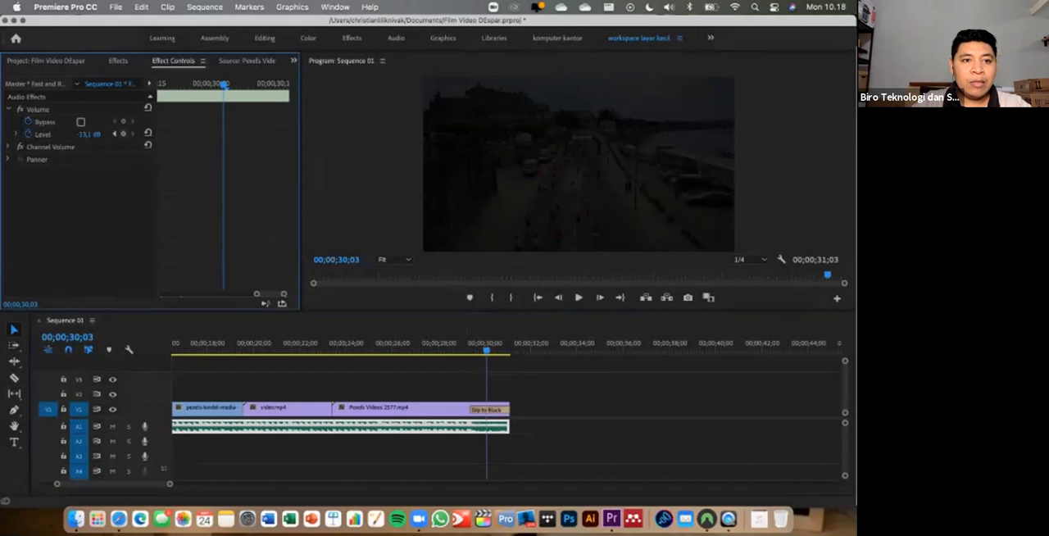
left_click(123, 133)
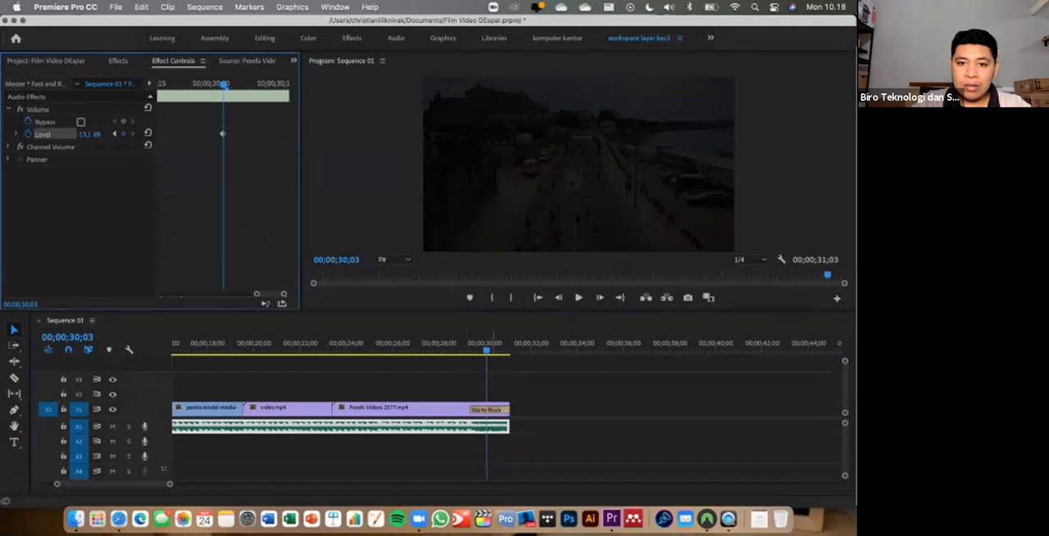
- Add a volume Level keyframe at 00;00;31;03, the end of the Fast and Run music, and step between both keyframes
left_click_drag(487, 349, 509, 349)
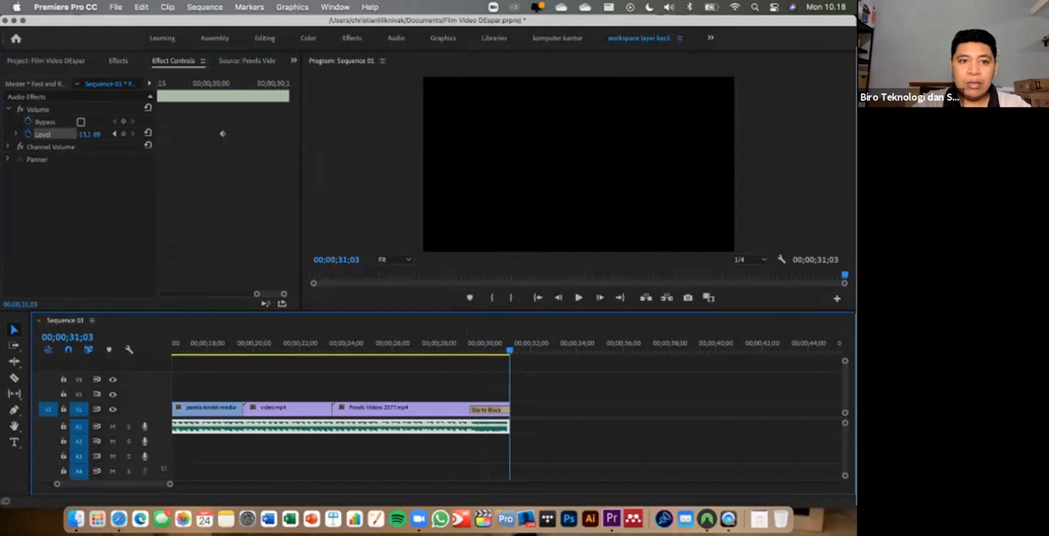
left_click(124, 134)
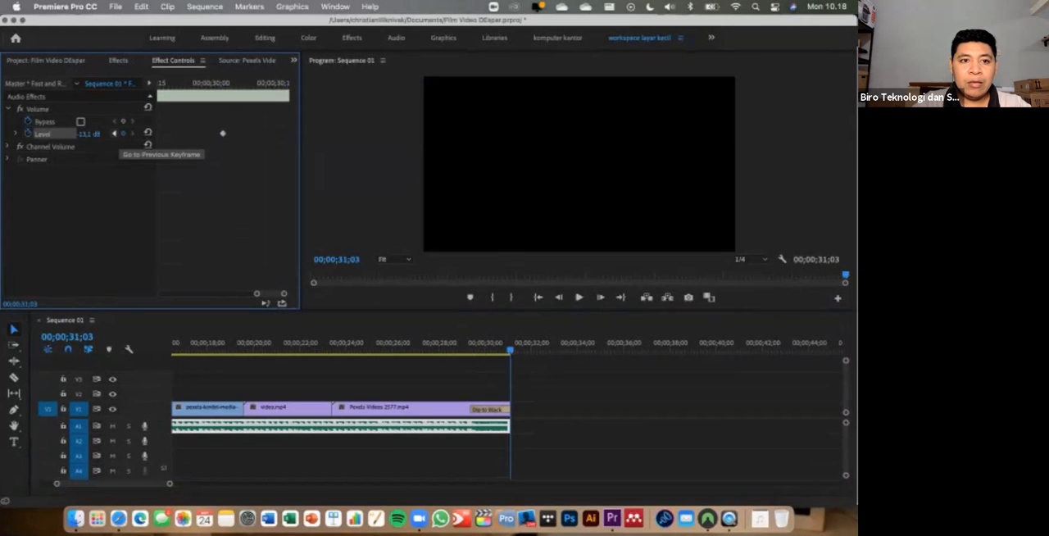
left_click(114, 134)
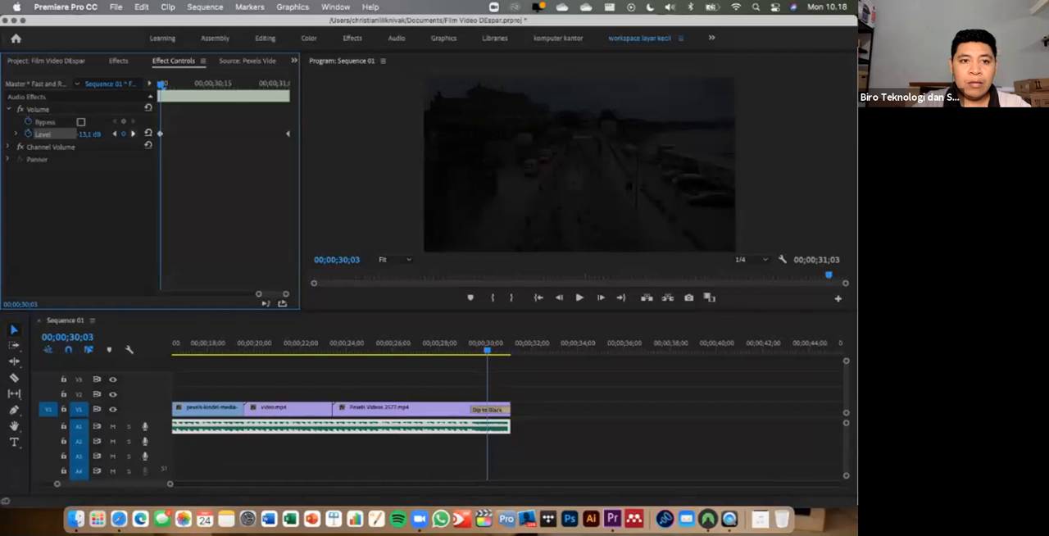
left_click(116, 133)
left_click(133, 134)
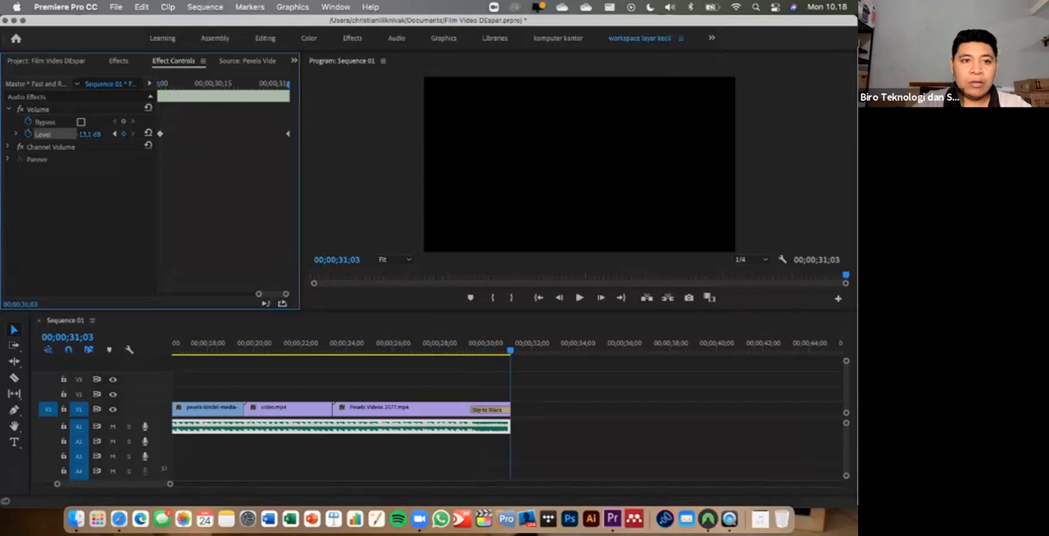
- Lower the music's Level at the 00;00;31;03 keyframe to -287,5 dB to fade it out
left_click(90, 133)
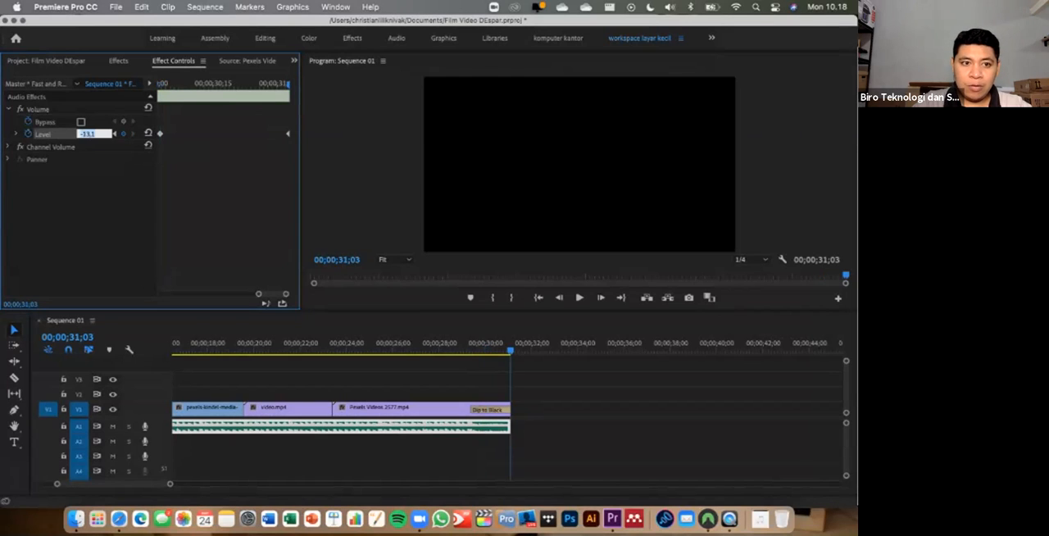
key("Return")
left_click_drag(90, 134, 58, 133)
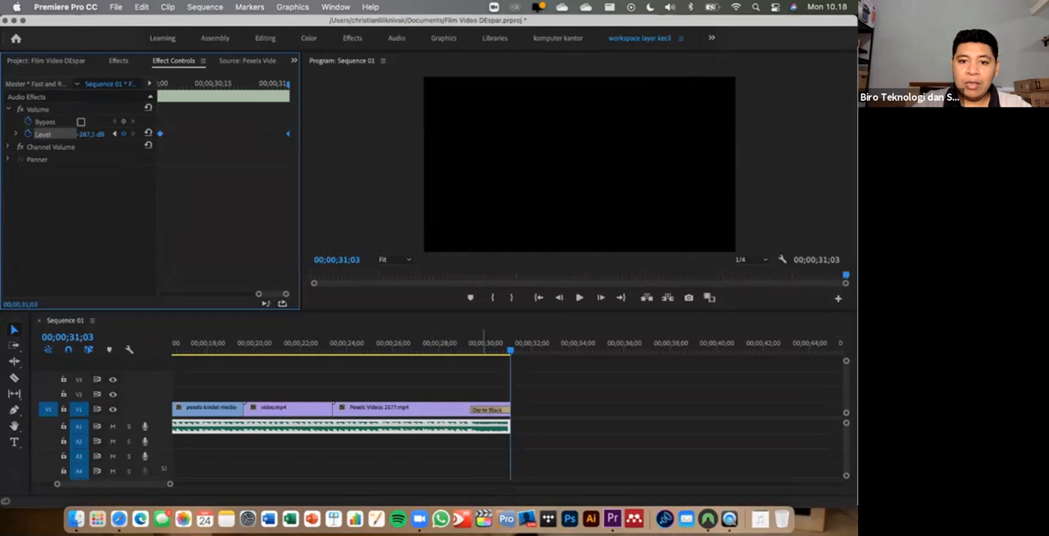
- Play the last seconds of the sequence to check the music fade-out
left_click(482, 342)
left_click(424, 343)
key("space")
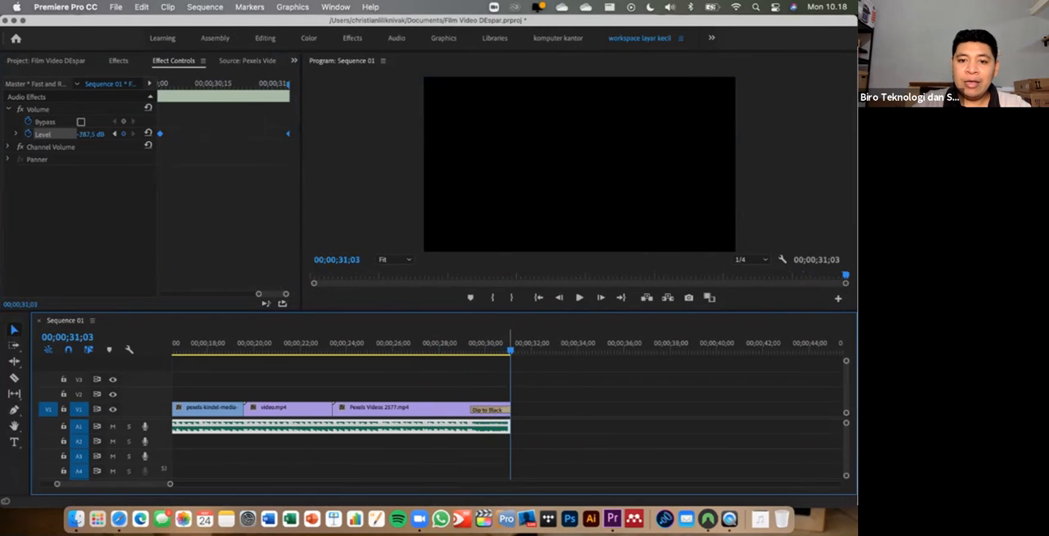
- Play the whole sequence from its beginning to review the cuts, transitions and music
left_click(469, 344)
left_click_drag(468, 350, 173, 350)
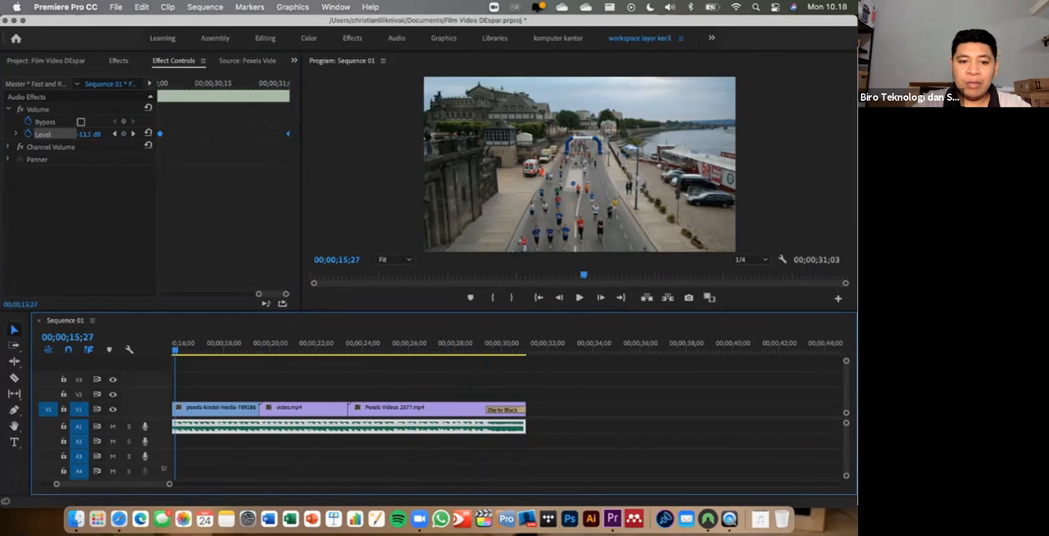
left_click_drag(170, 484, 247, 483)
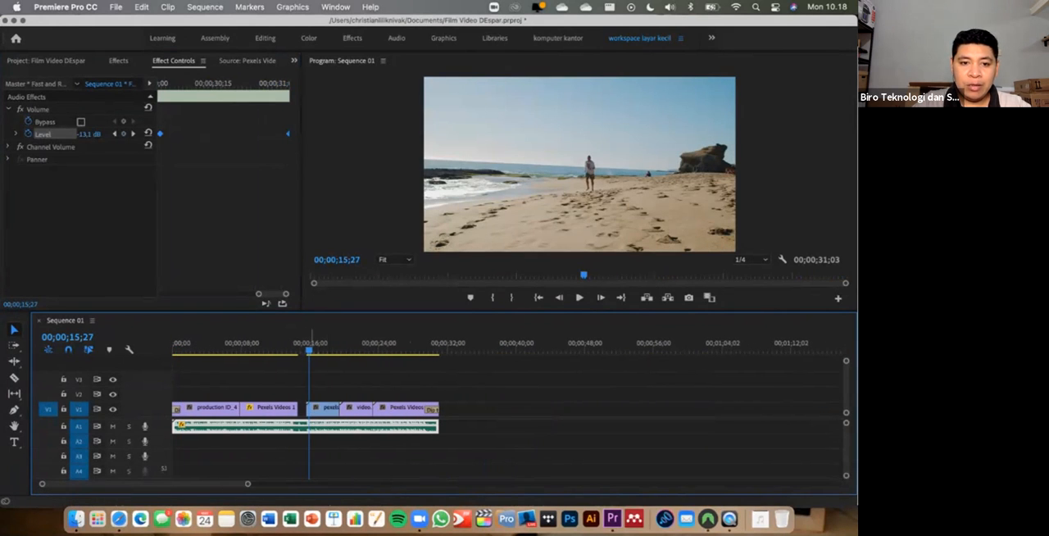
key("Home")
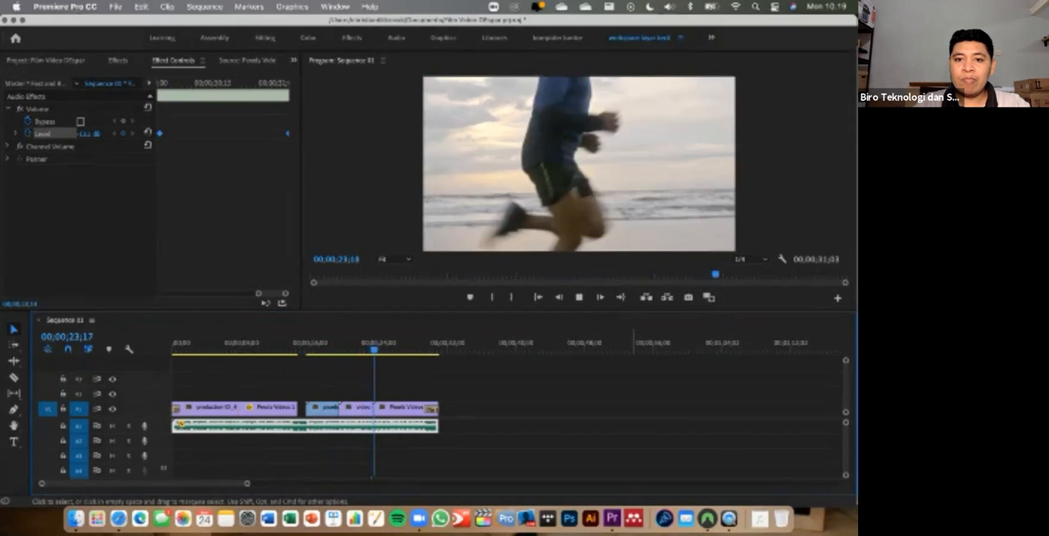
key("space")
key("space")
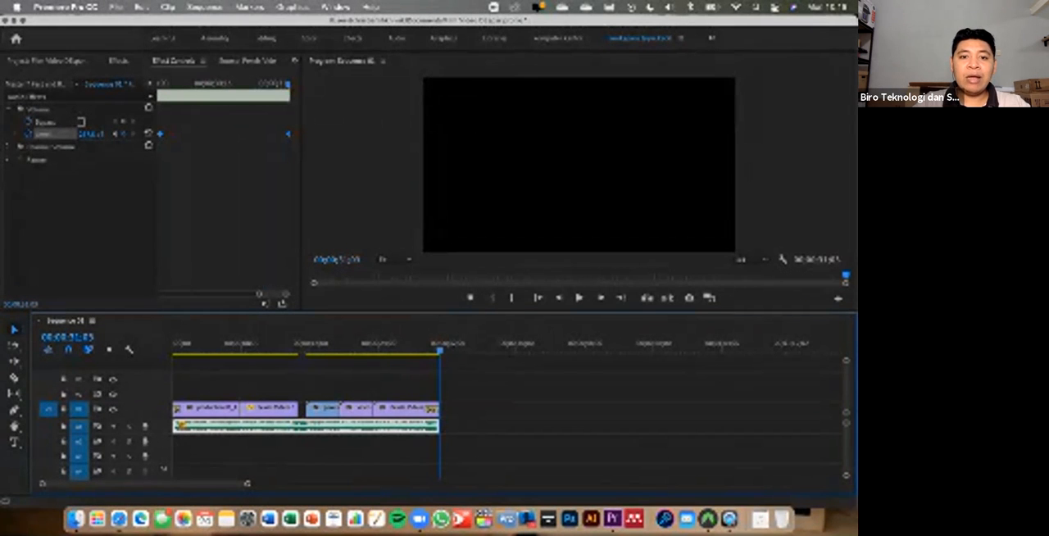
left_click_drag(247, 483, 167, 483)
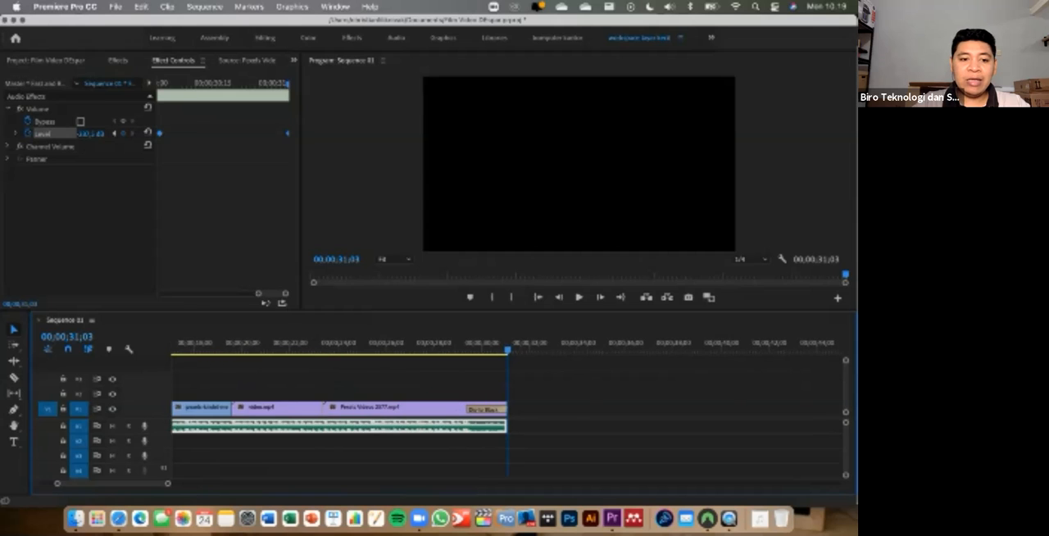
scroll(507, 418, "left", 5)
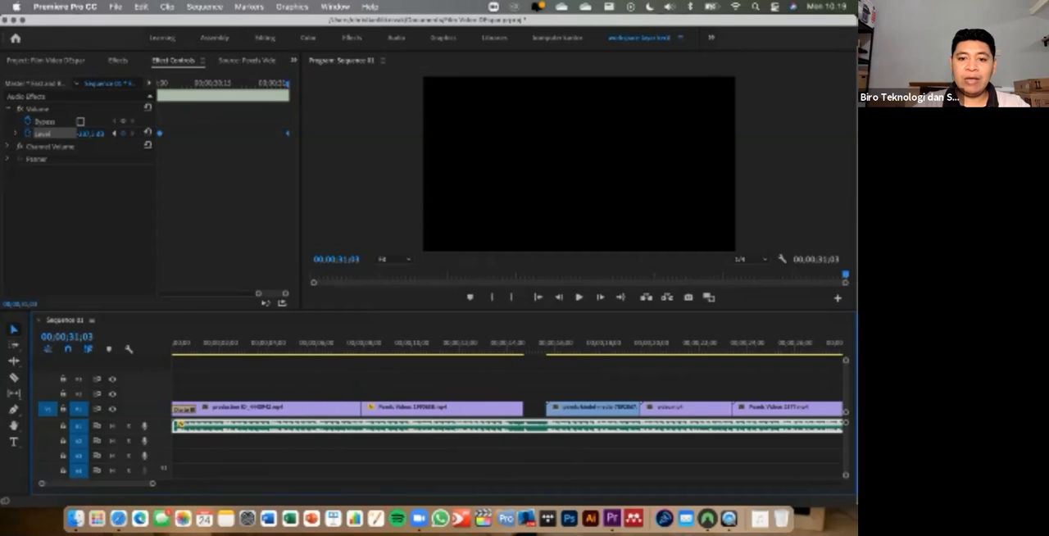
scroll(507, 418, "right", 10)
scroll(507, 418, "left", 10)
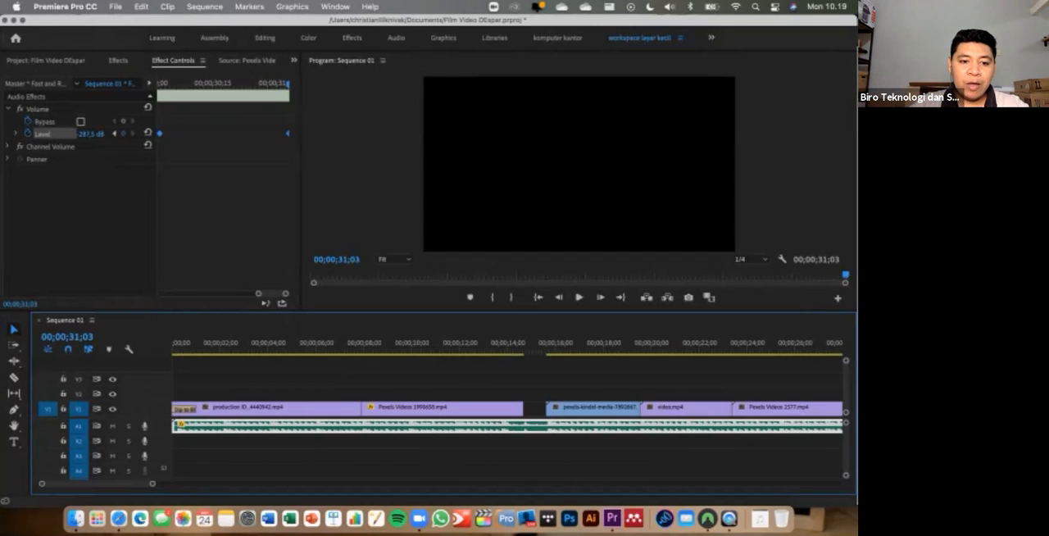
left_click_drag(153, 484, 182, 484)
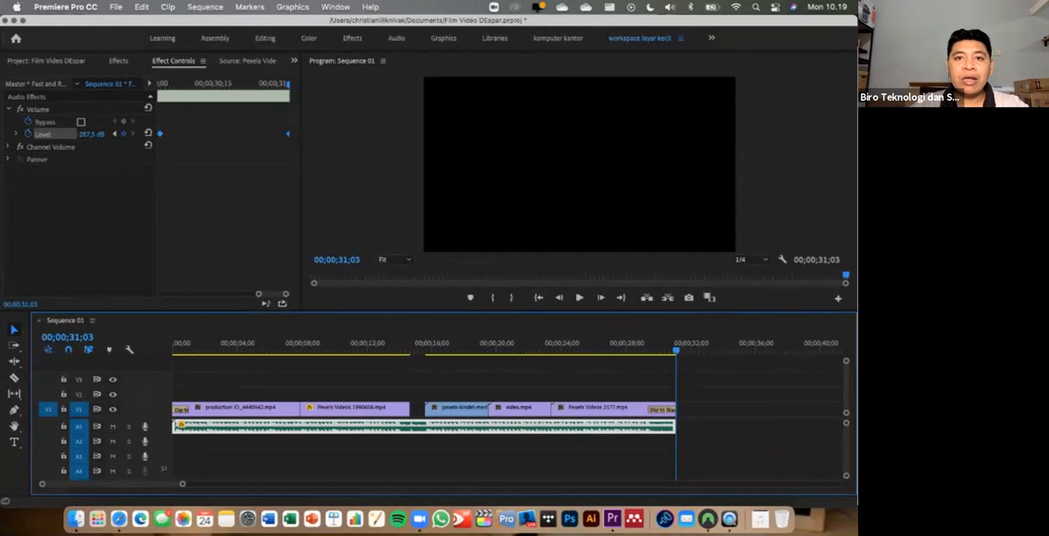
- Save the project and open the media export settings for Sequence 01
key("super+s")
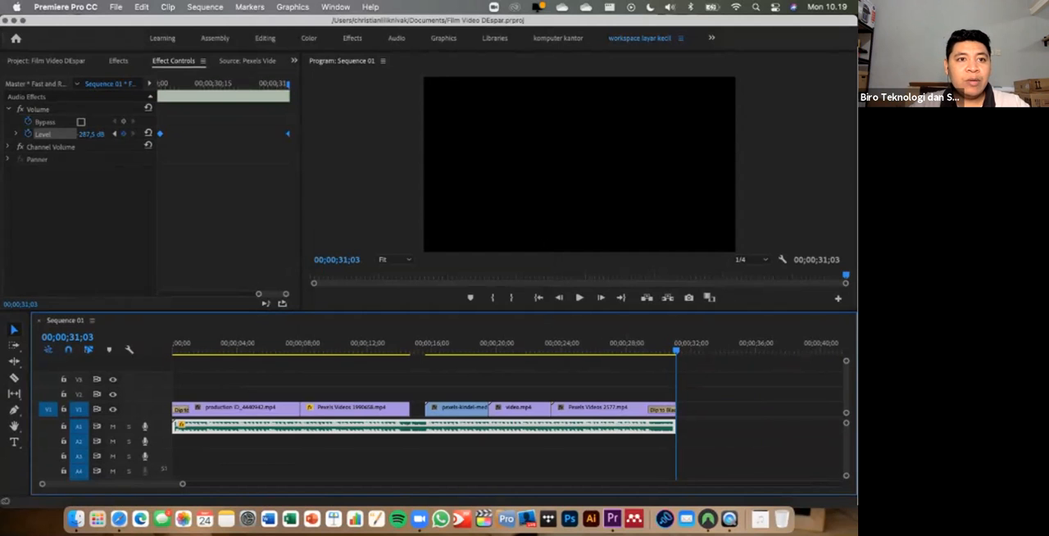
left_click(116, 6)
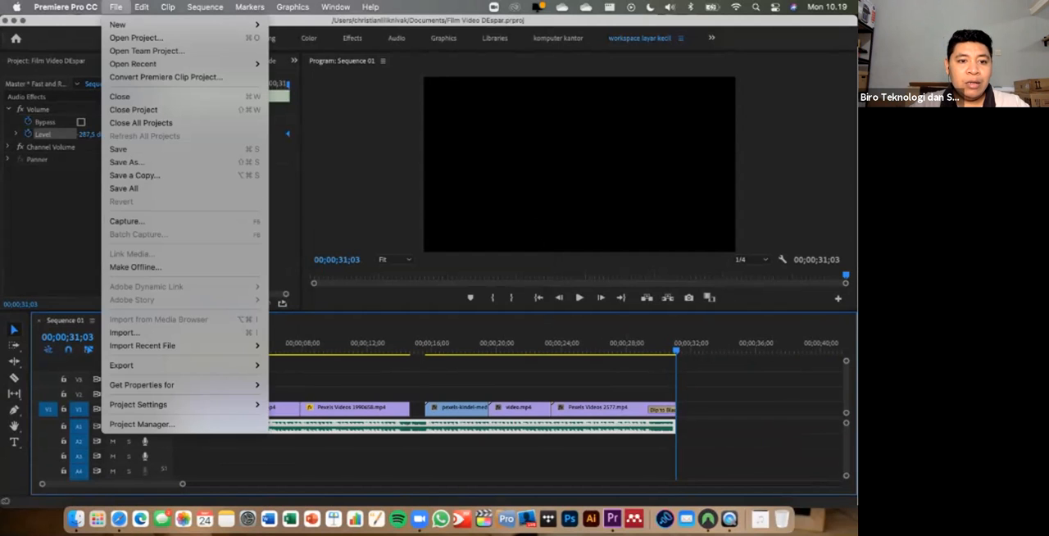
mouse_move(164, 365)
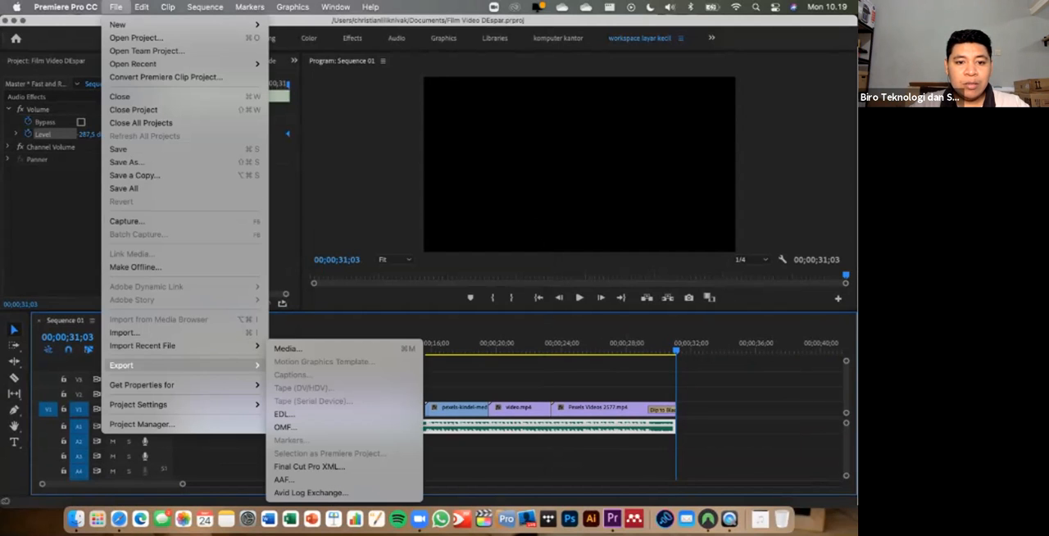
left_click(289, 349)
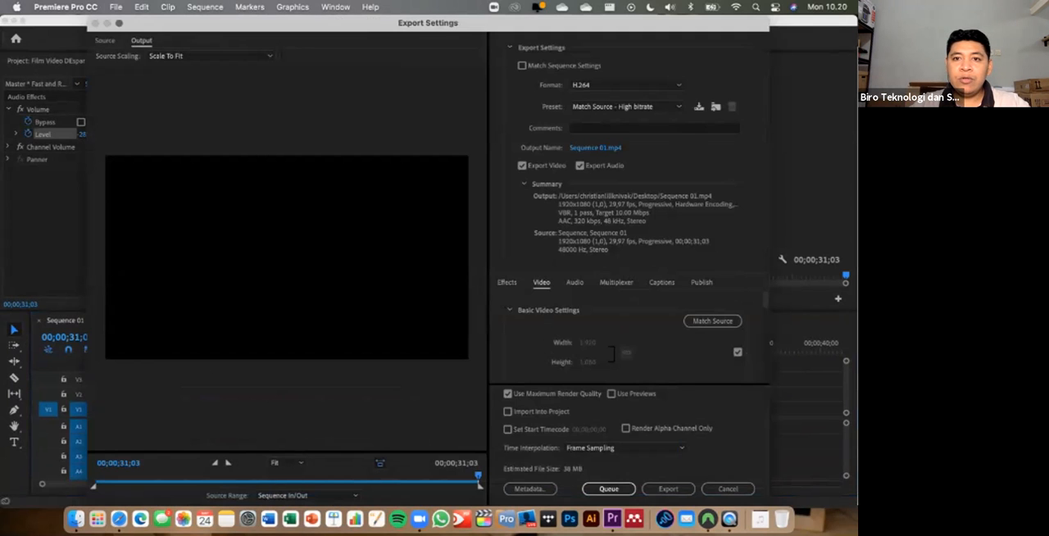
- Set the export format to H.264 with the YouTube 1080p Full HD preset
left_click(626, 85)
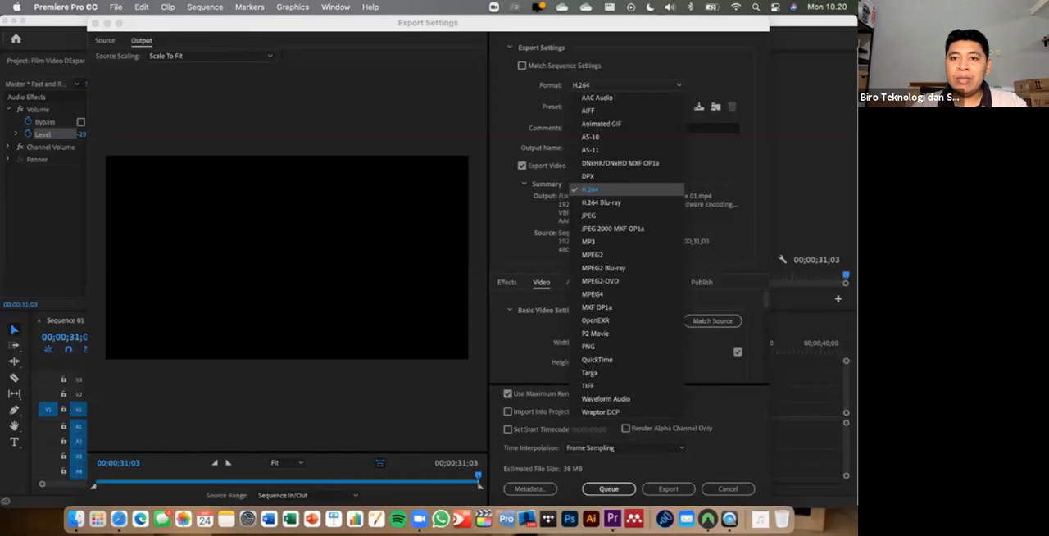
left_click(590, 189)
left_click(623, 106)
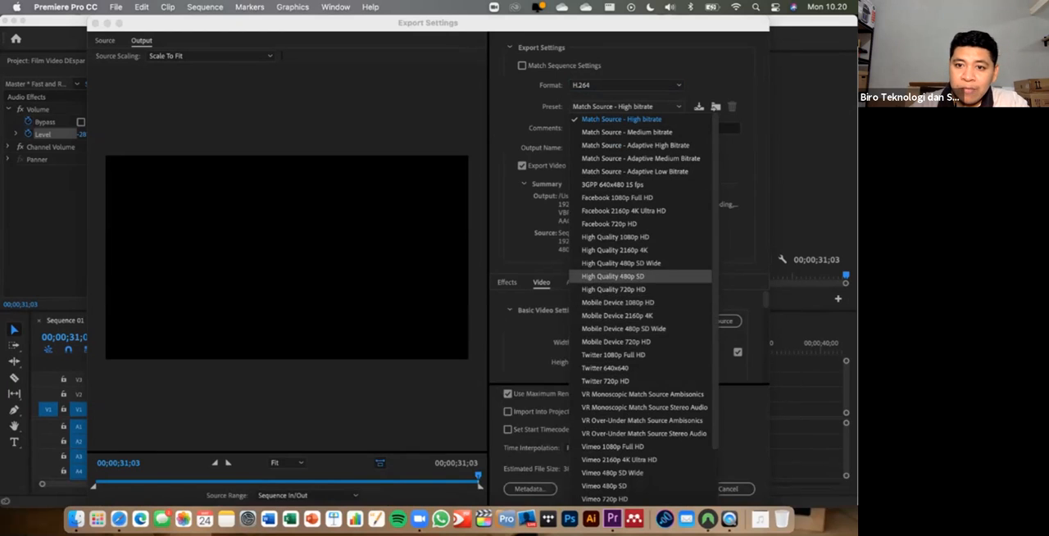
scroll(639, 382, "down", 2)
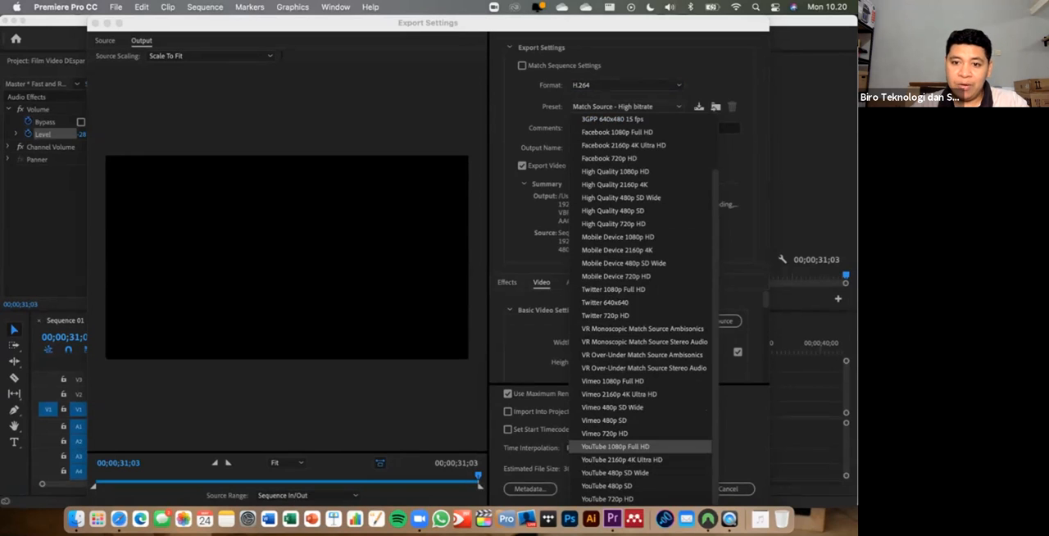
left_click(614, 447)
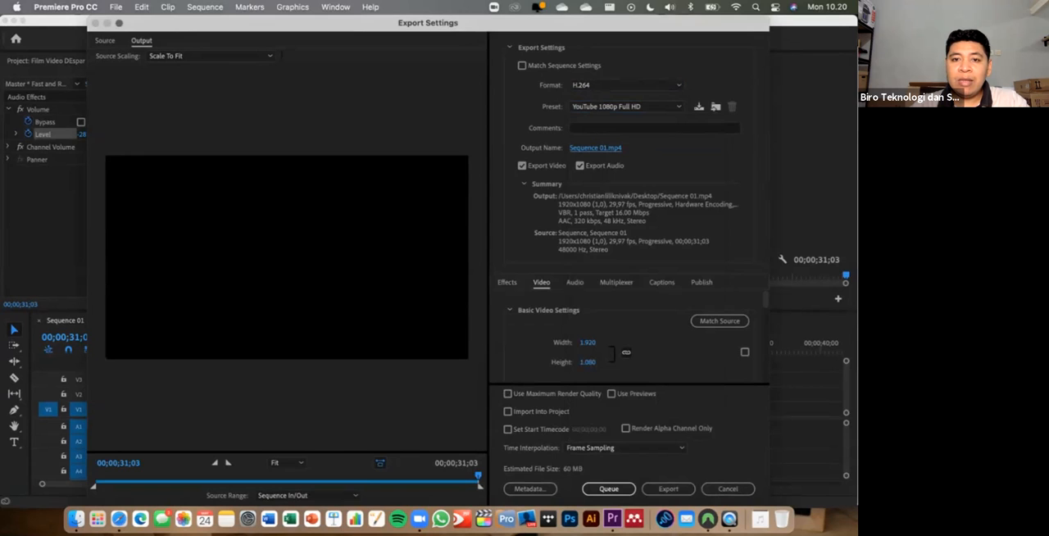
- Name the exported file Video Lari and save it to the Desktop as an mp4 video
left_click(595, 147)
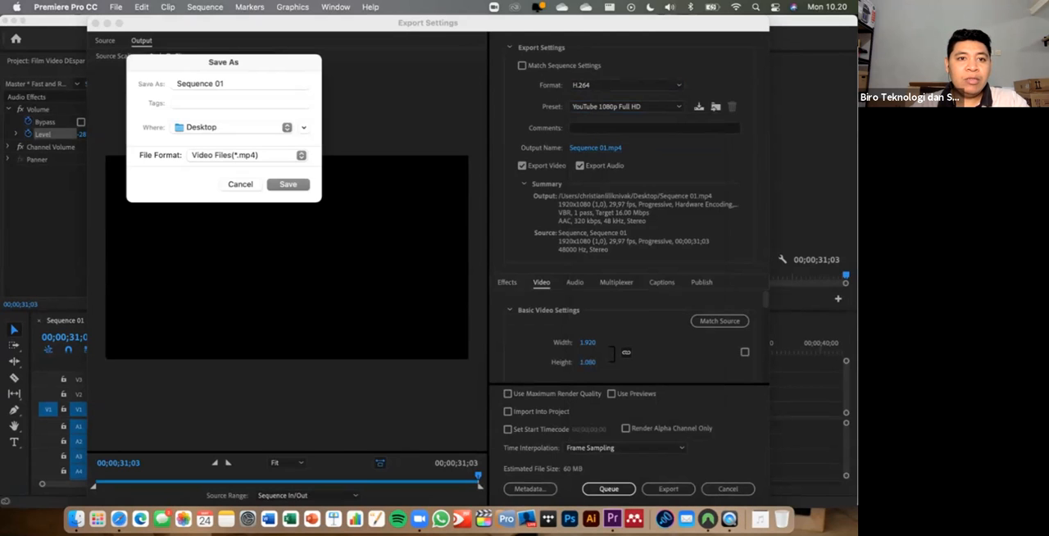
type("Video Lar")
left_click_drag(232, 62, 450, 188)
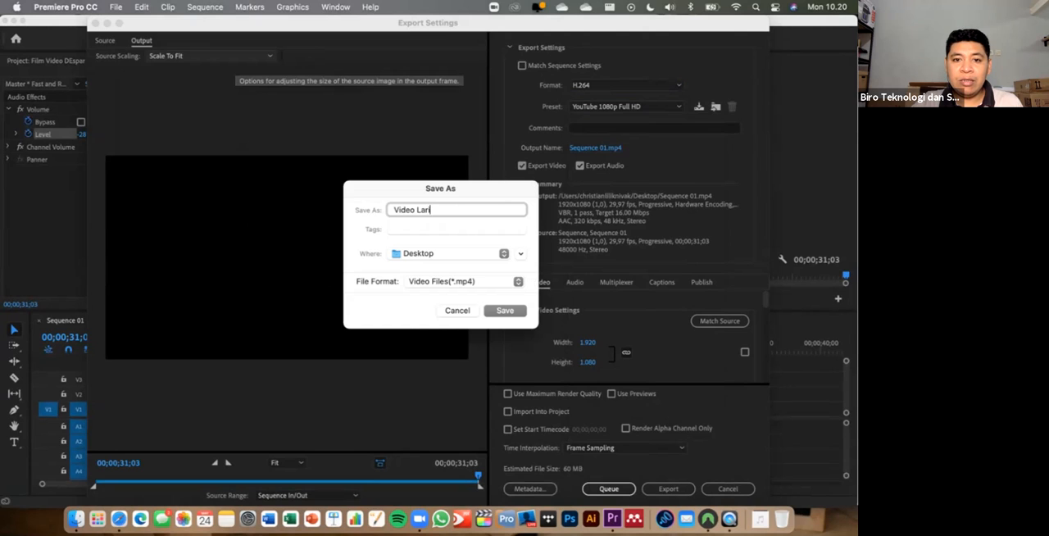
key("Return")
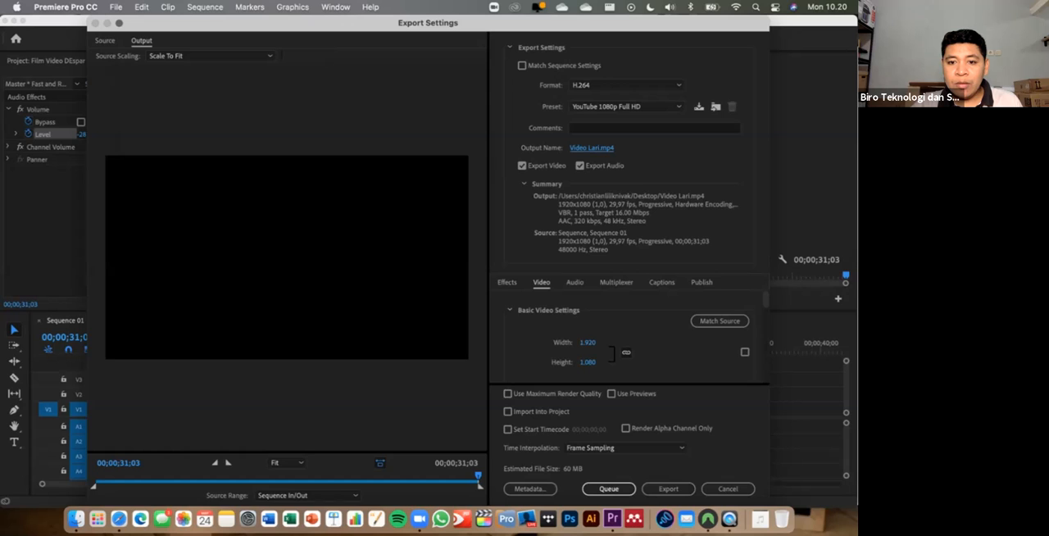
- Enable Use Previews and export the video immediately
left_click(611, 393)
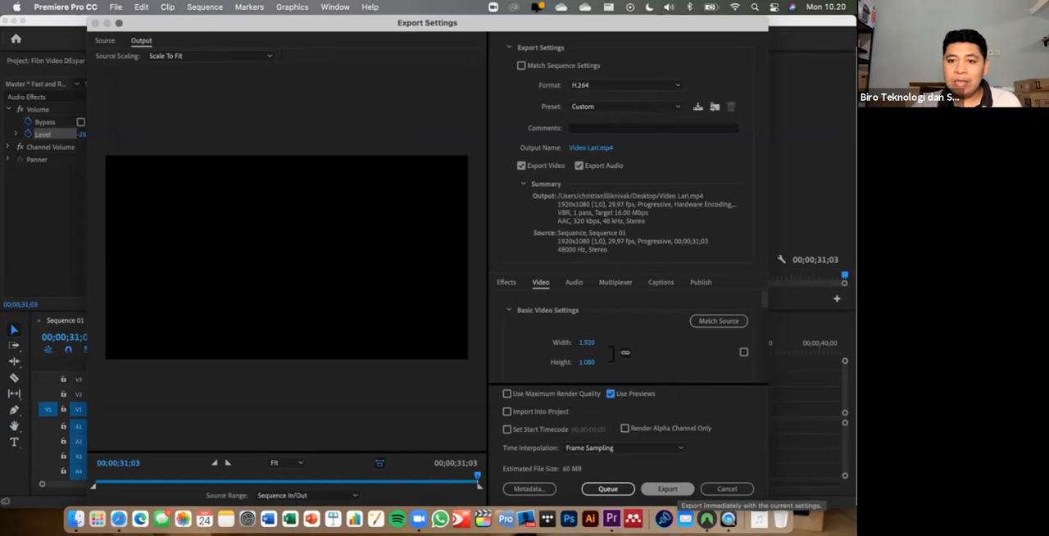
left_click(667, 489)
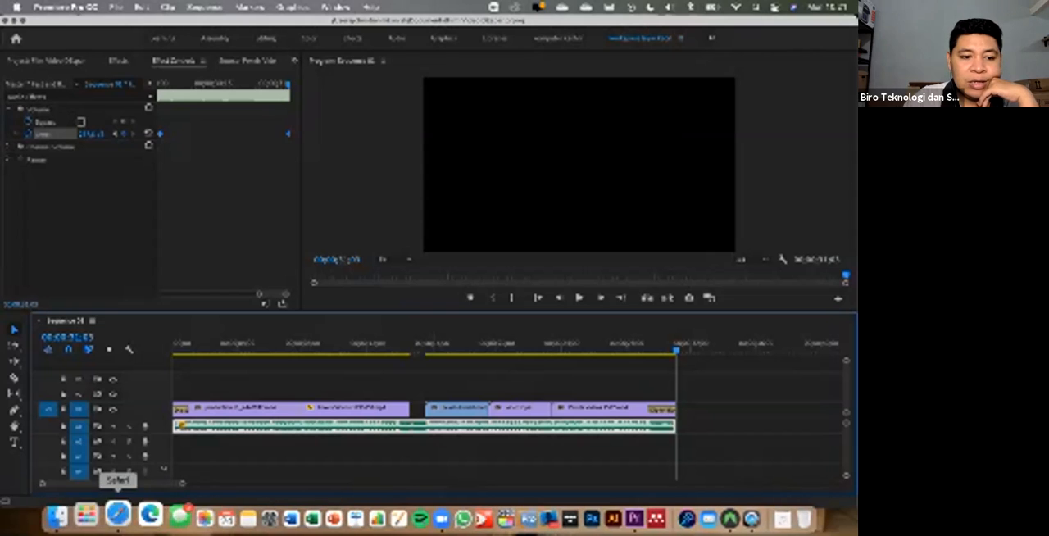
- Switch to Finder, show the Desktop folder, and play the exported Video Lari.mp4 in QuickTime Player
left_click(70, 514)
left_click_drag(627, 133, 419, 119)
left_click(186, 276)
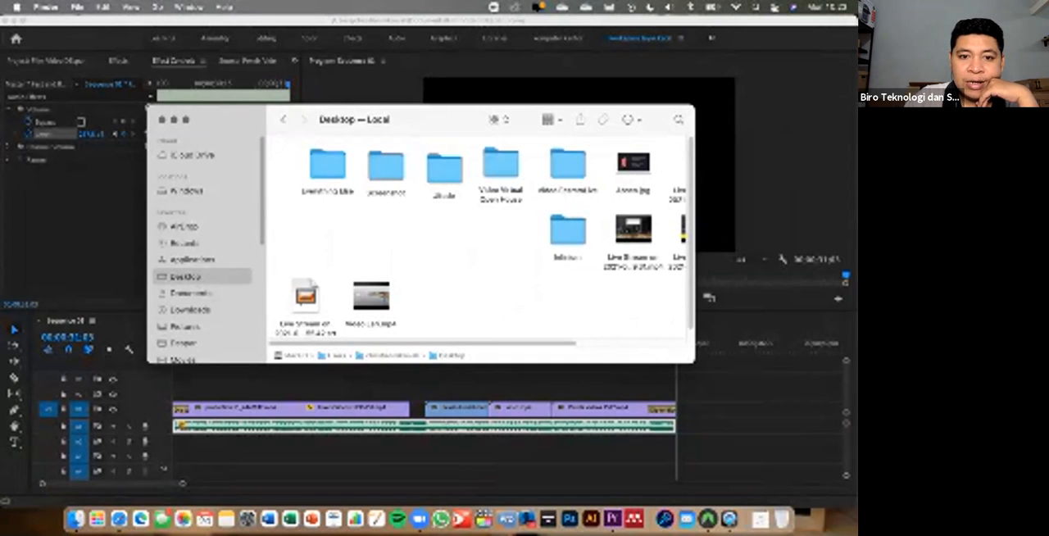
double_click(371, 296)
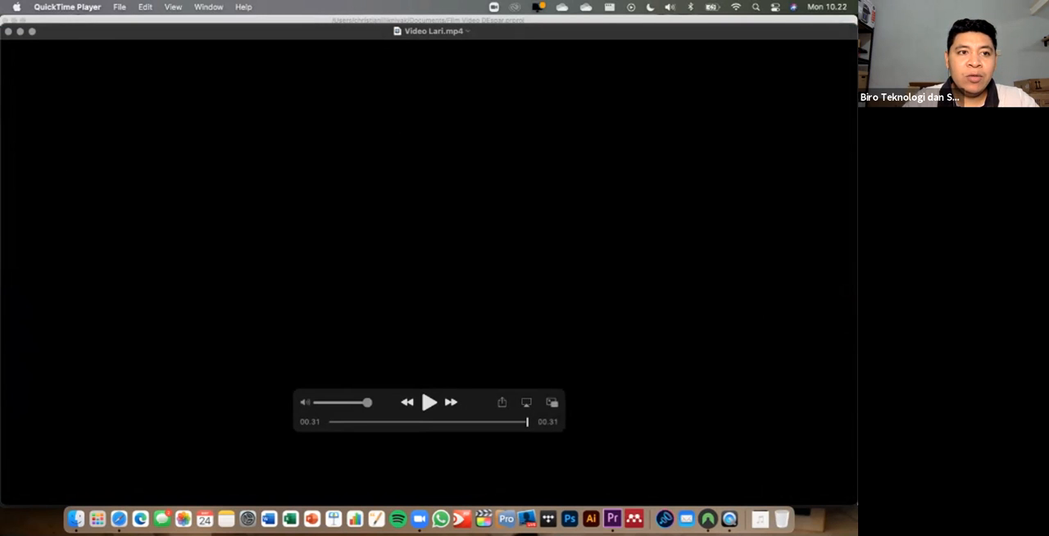
- Close the Video Lari.mp4 playback, switch back to the Premiere Pro project, and open Zoom's meeting options
left_click(8, 31)
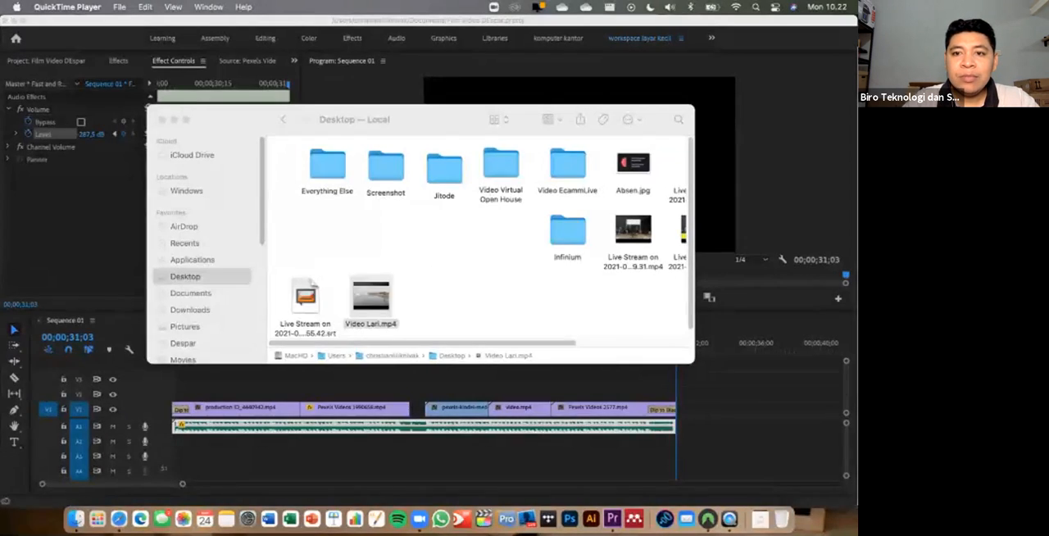
left_click(770, 180)
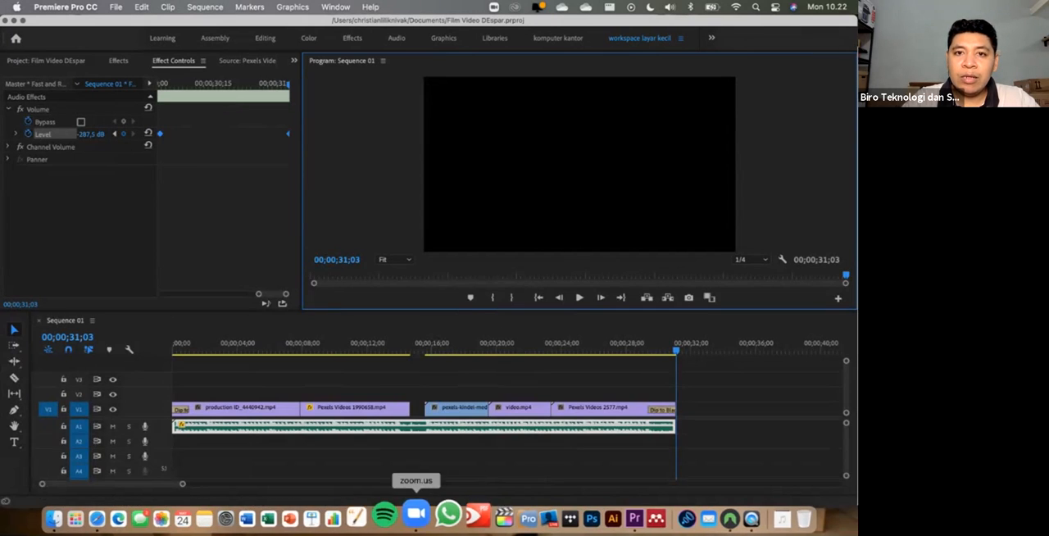
left_click(494, 7)
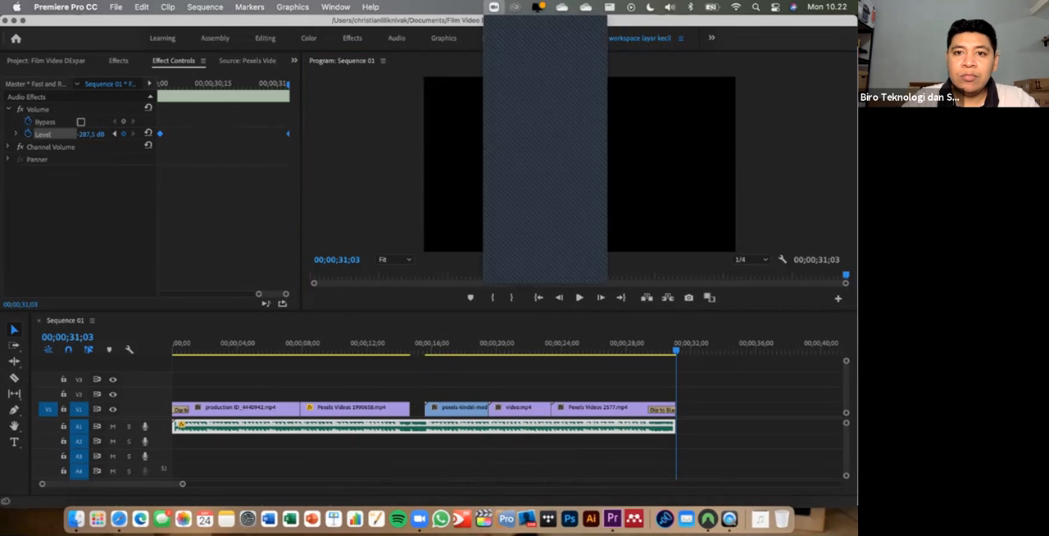